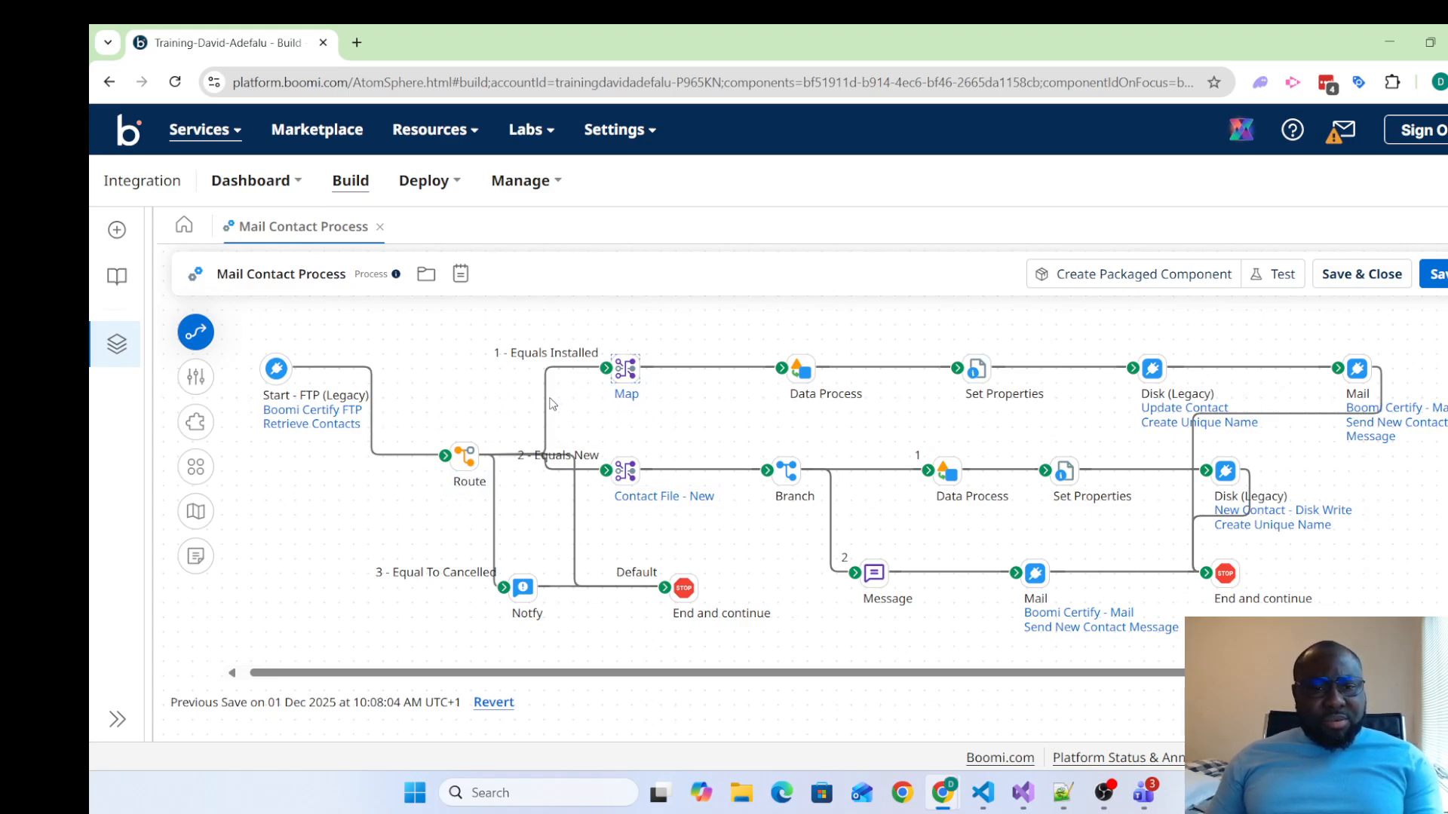
Move the shared End and continue shape farther along and disconnect the Installed, New and Message paths from it
{"action": "mouse_move", "coordinate": [1220, 581]}
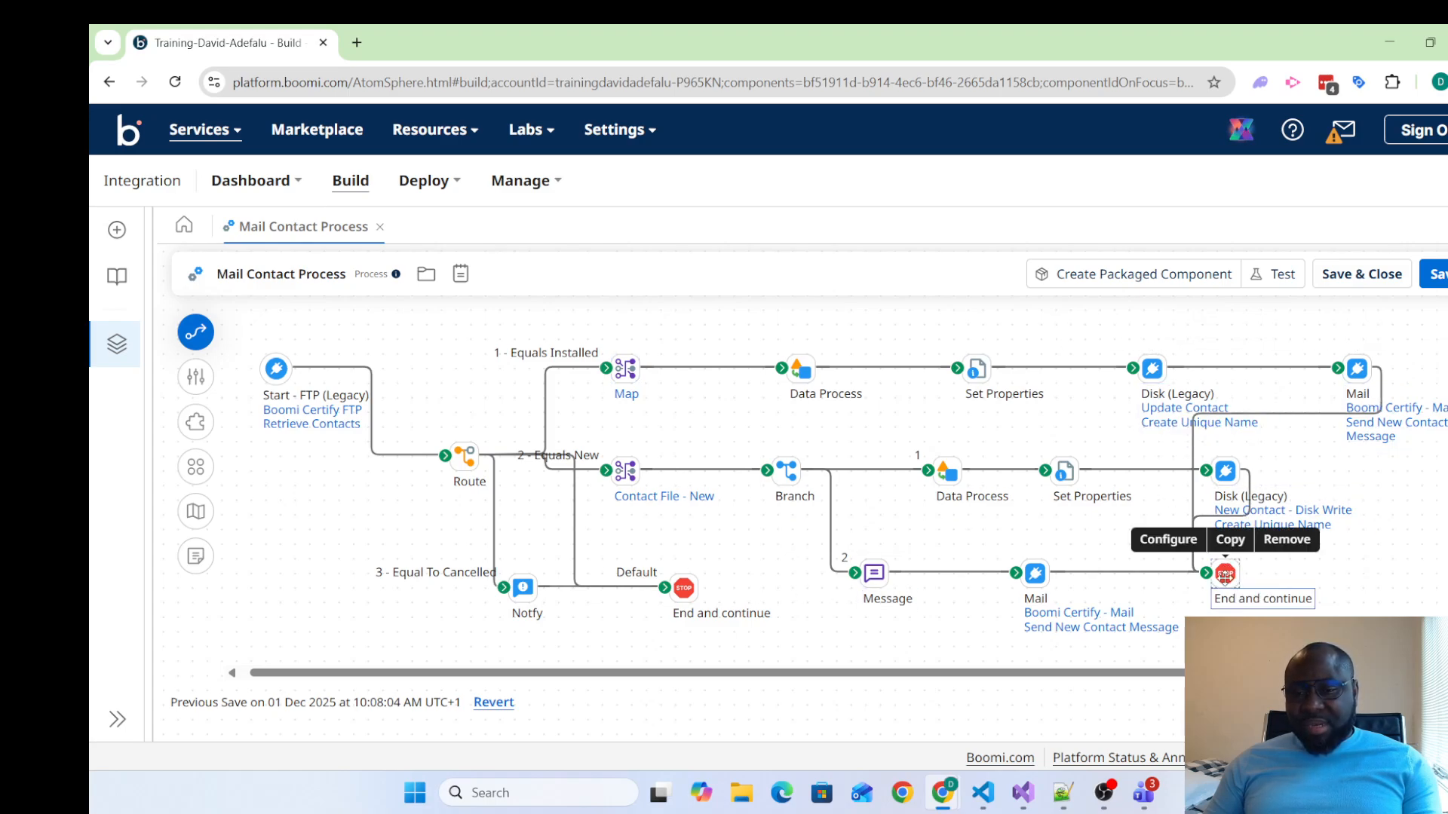
{"action": "left_click_drag", "start_coordinate": [1224, 575], "coordinate": [1387, 582]}
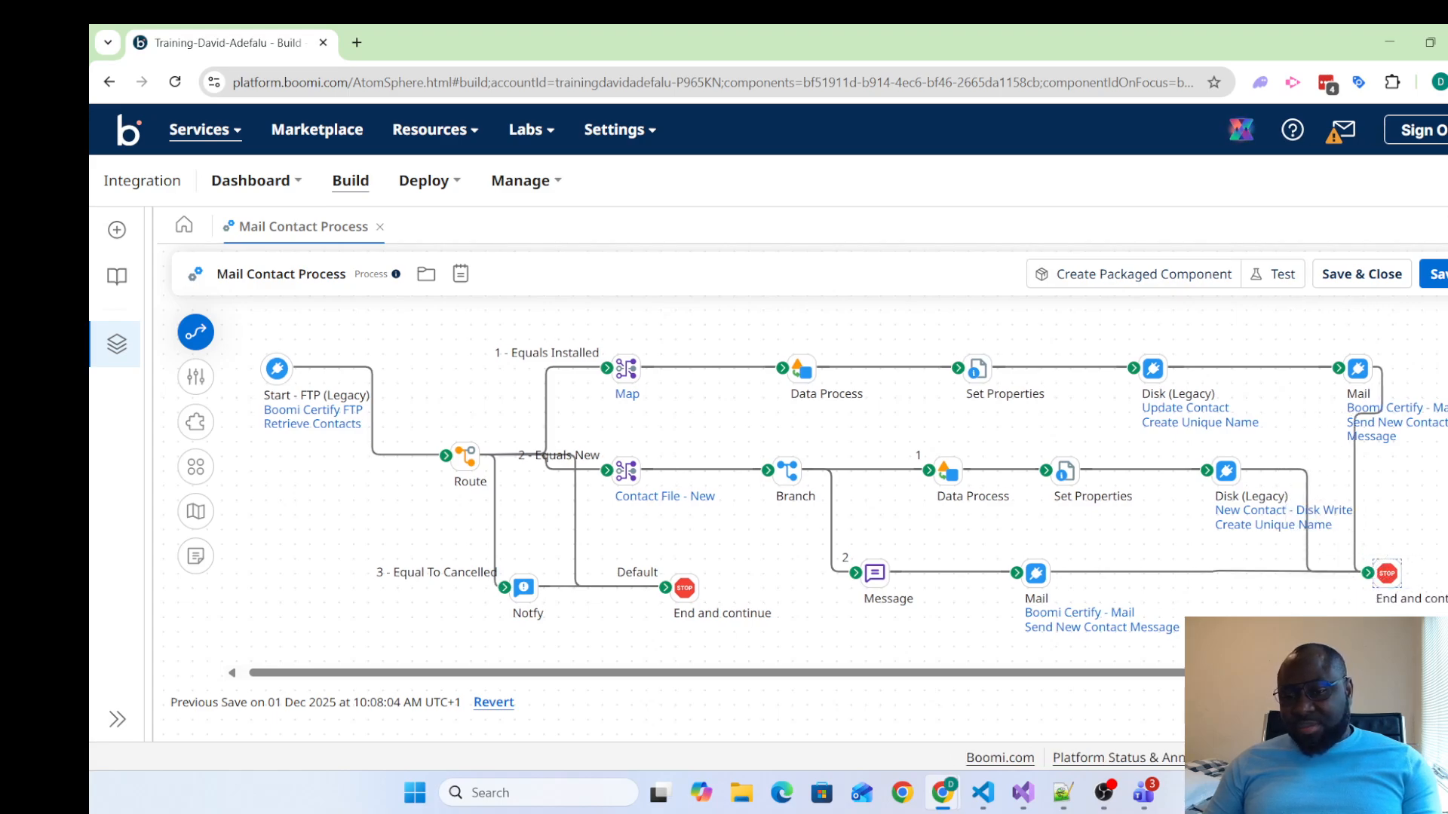
{"action": "left_click_drag", "start_coordinate": [1371, 572], "coordinate": [1425, 367]}
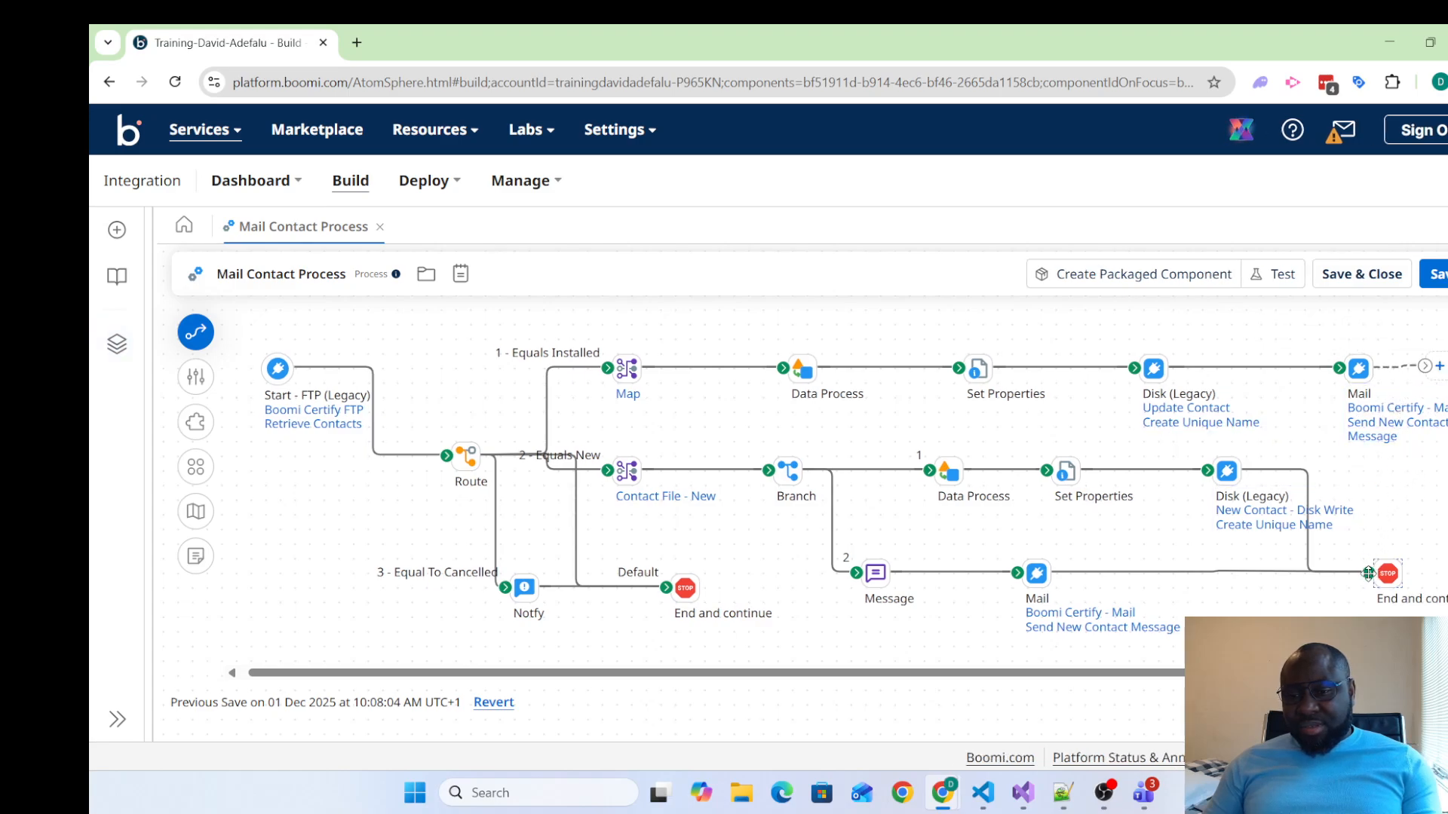
{"action": "left_click_drag", "start_coordinate": [1370, 572], "coordinate": [1391, 484]}
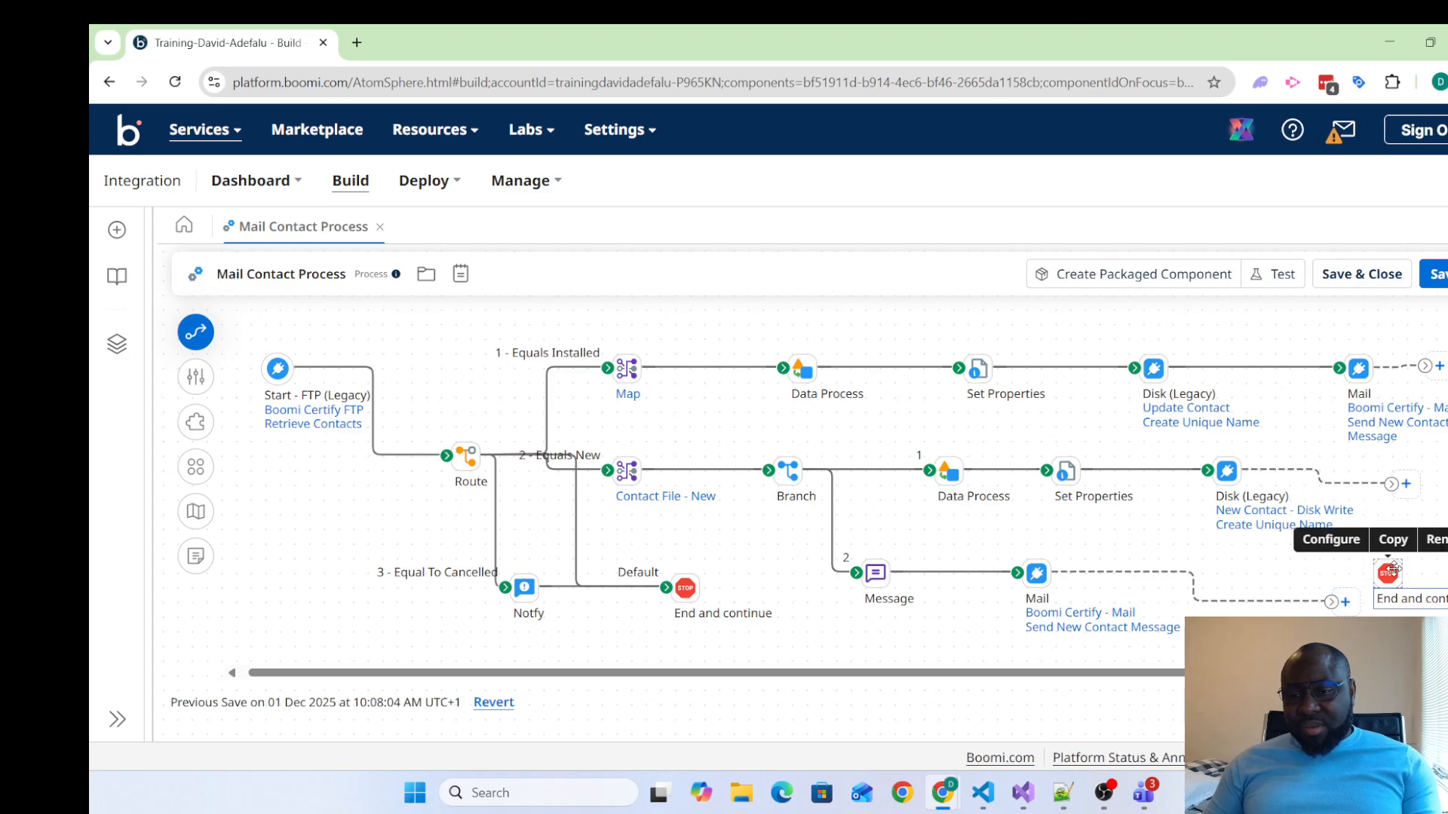
Copy the End and continue shape so the Installed, New disk-write and Message paths each finish at their own stop
{"action": "left_click", "coordinate": [1392, 540]}
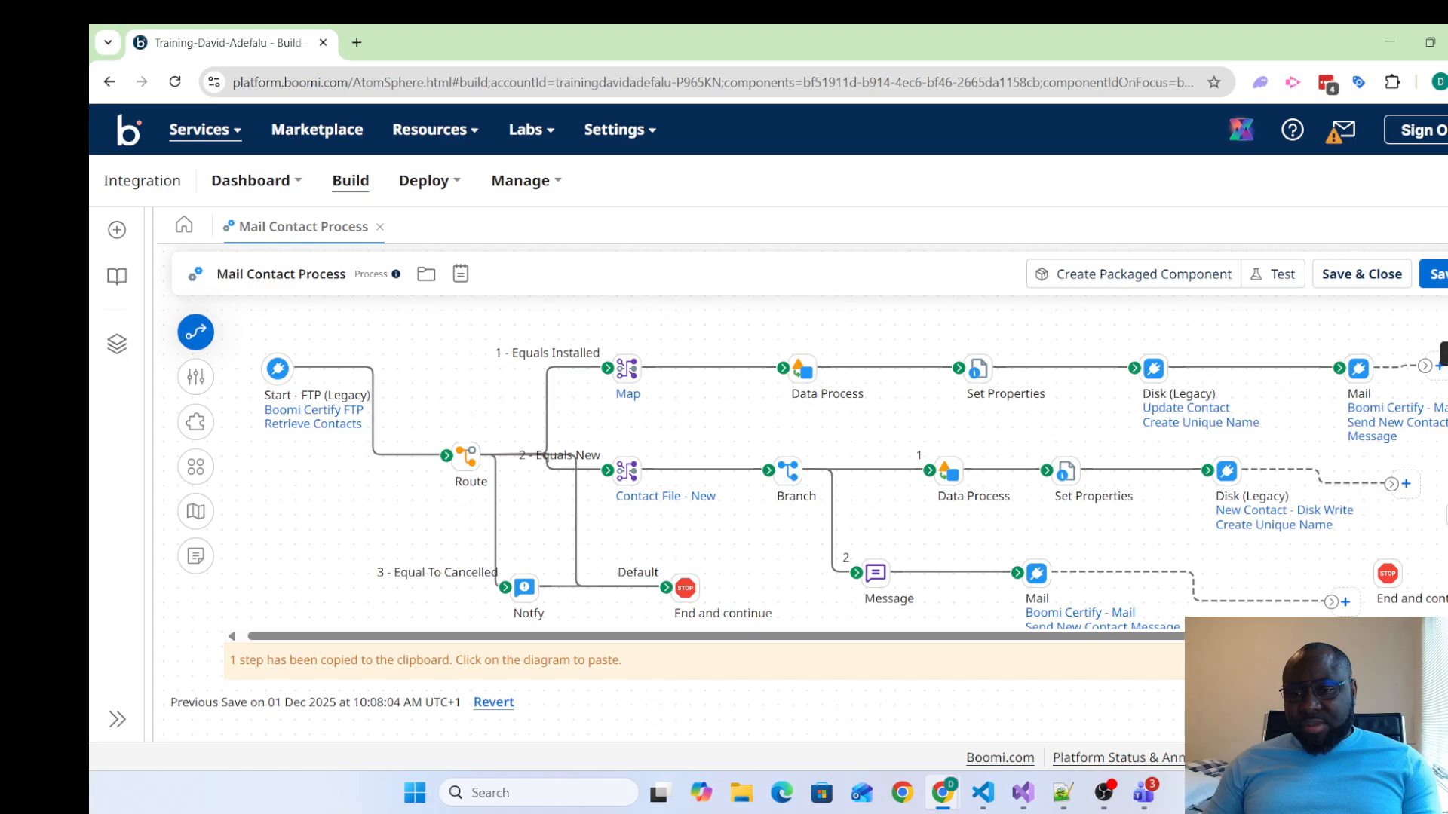
{"action": "left_click_drag", "start_coordinate": [1332, 603], "coordinate": [1241, 574]}
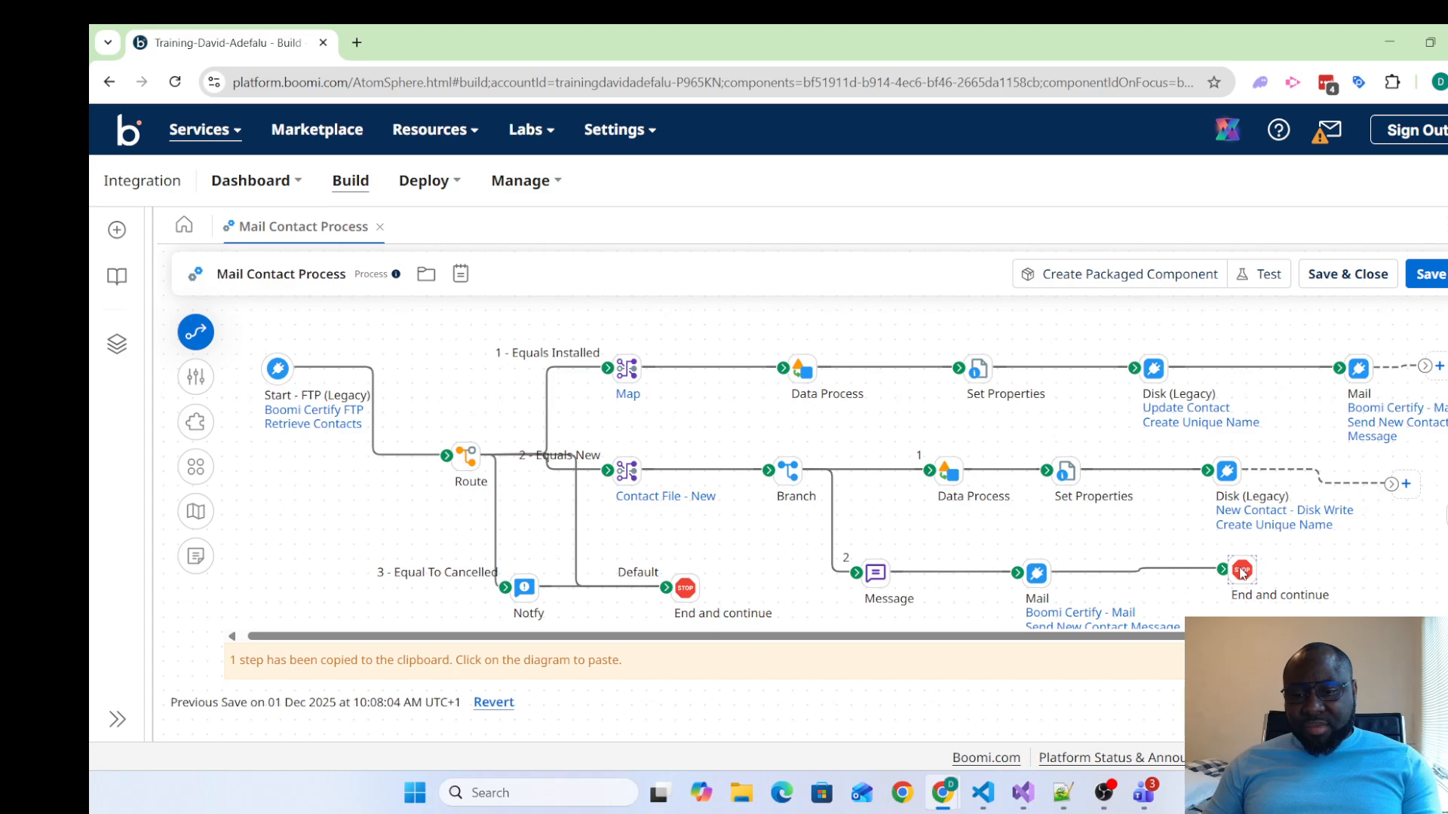
{"action": "left_click_drag", "start_coordinate": [1393, 483], "coordinate": [1241, 478]}
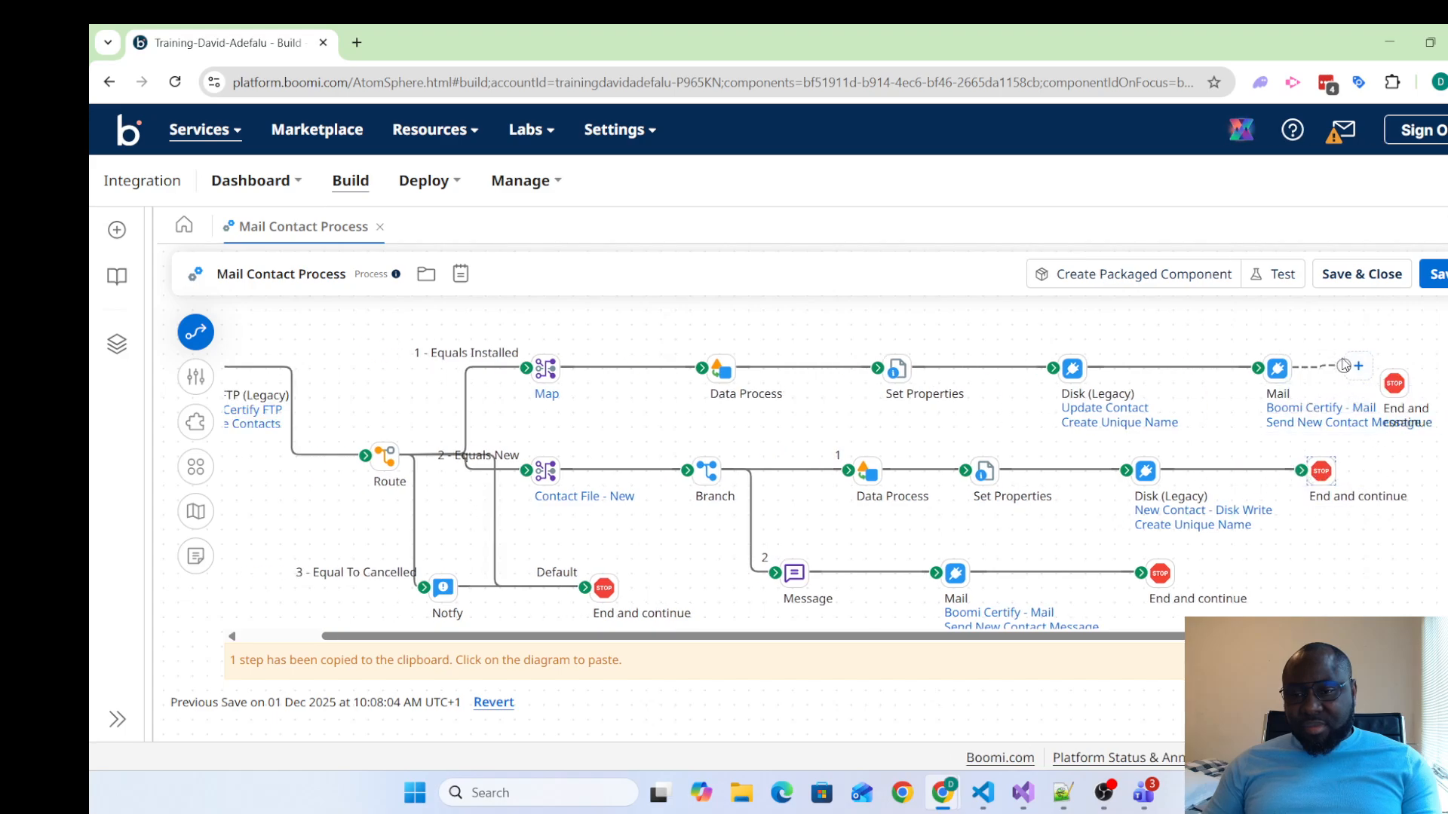
{"action": "left_click_drag", "start_coordinate": [1343, 366], "coordinate": [1379, 369]}
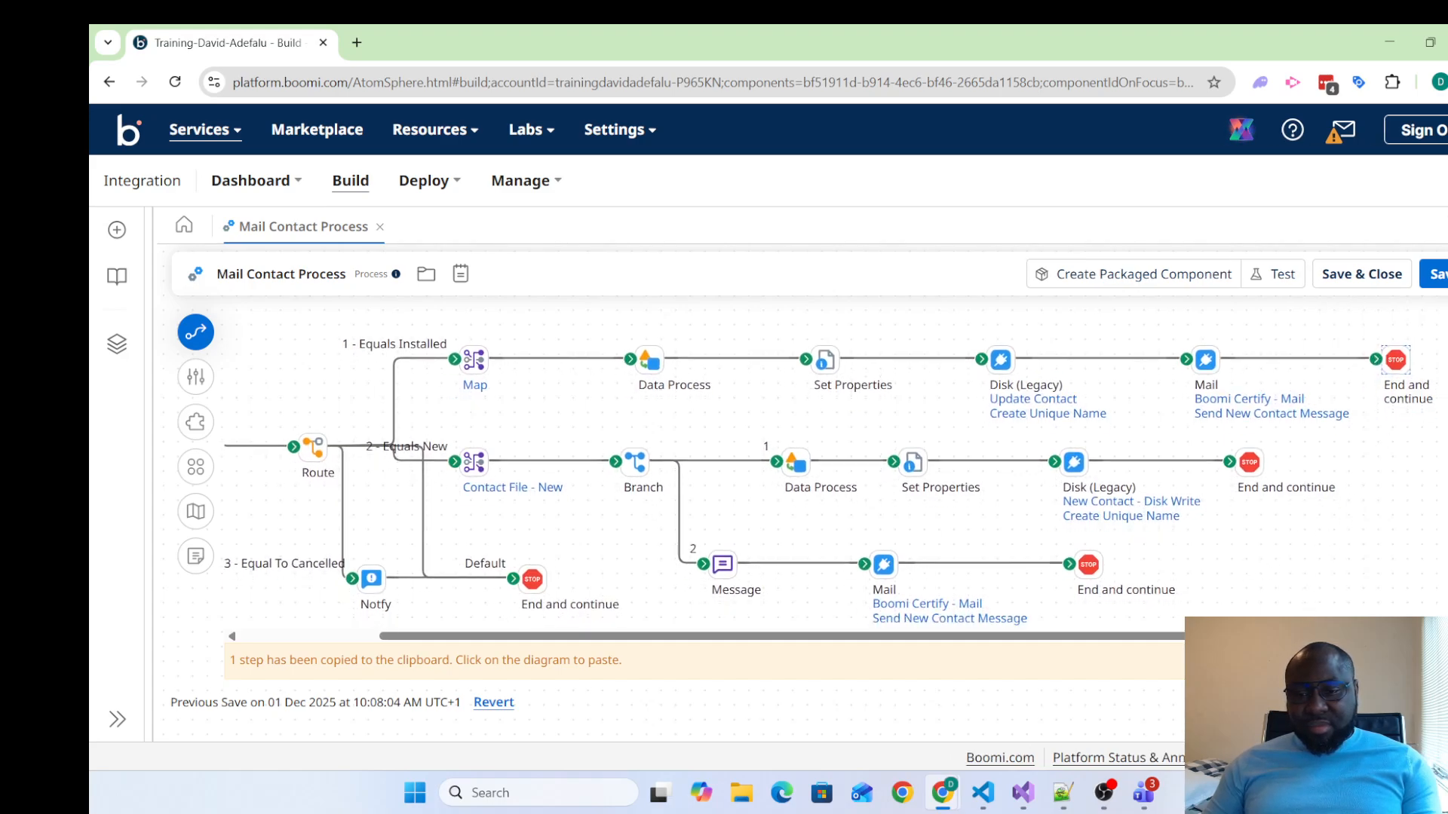
{"action": "left_click", "coordinate": [1425, 661]}
Detach the Notify shape from the Default path's End and continue shape and move that stop below Notify
{"action": "mouse_move", "coordinate": [492, 365]}
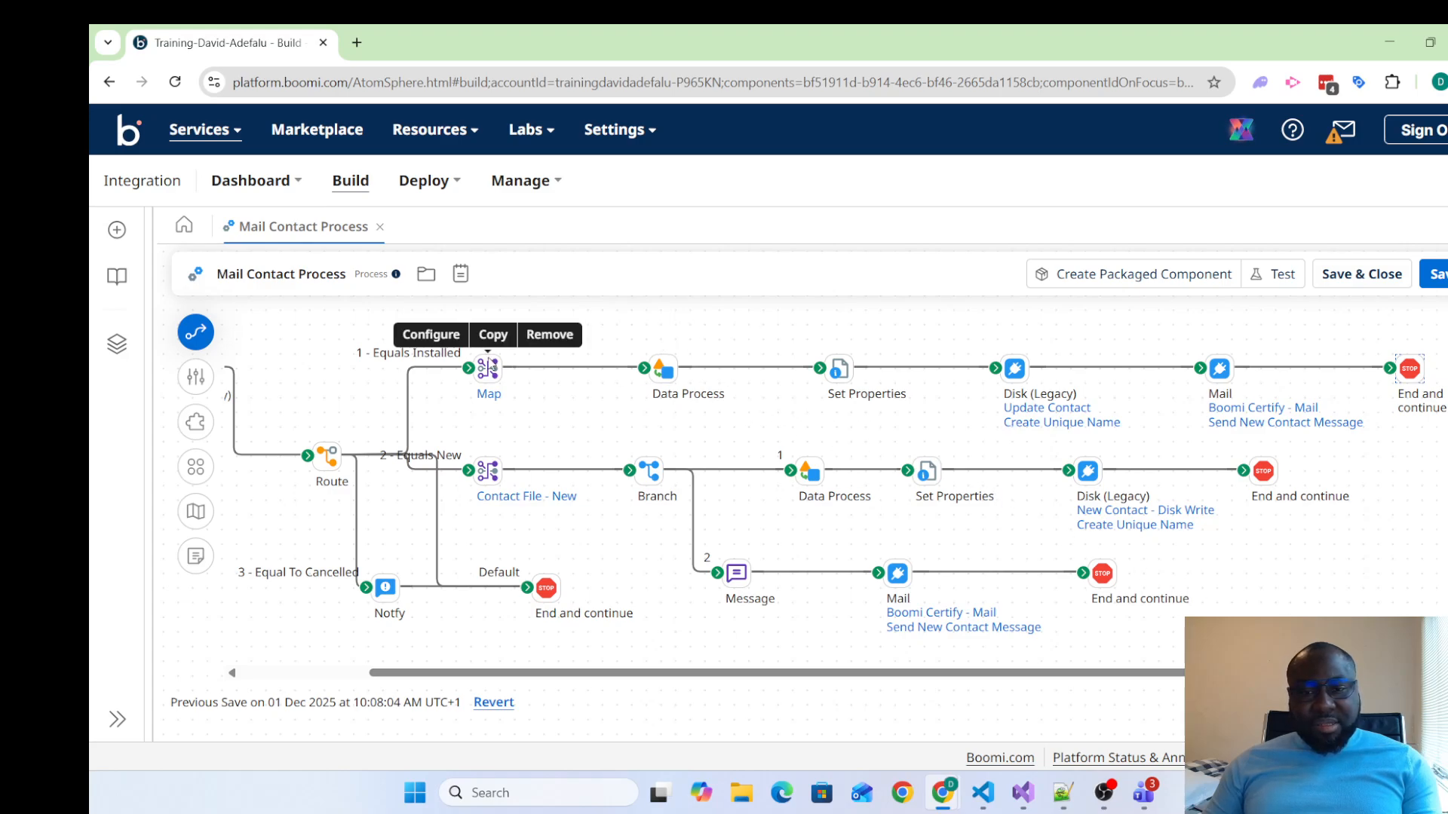
{"action": "mouse_move", "coordinate": [1418, 411]}
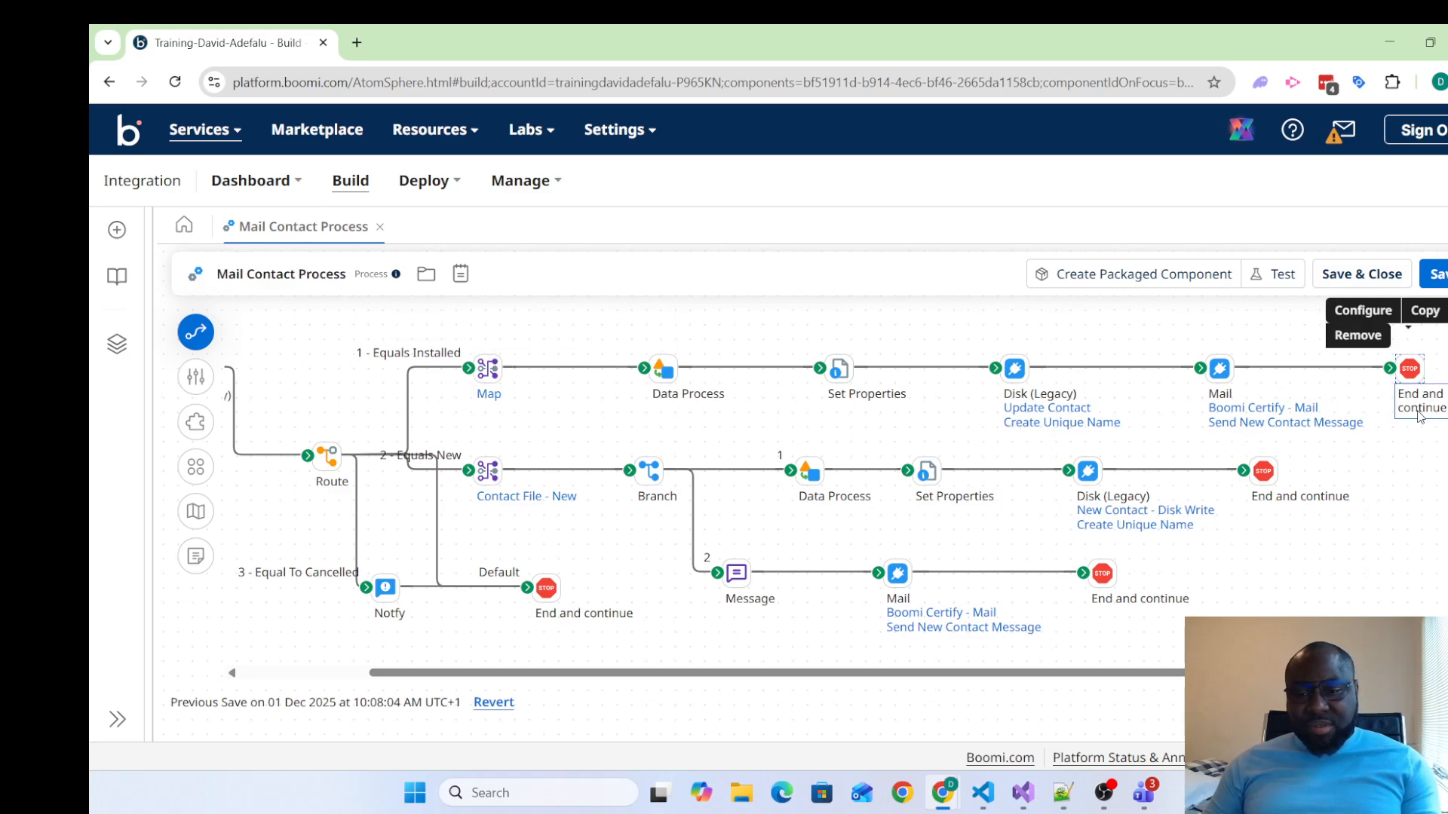
{"action": "left_click_drag", "start_coordinate": [1357, 672], "coordinate": [1226, 673]}
{"action": "mouse_move", "coordinate": [617, 463]}
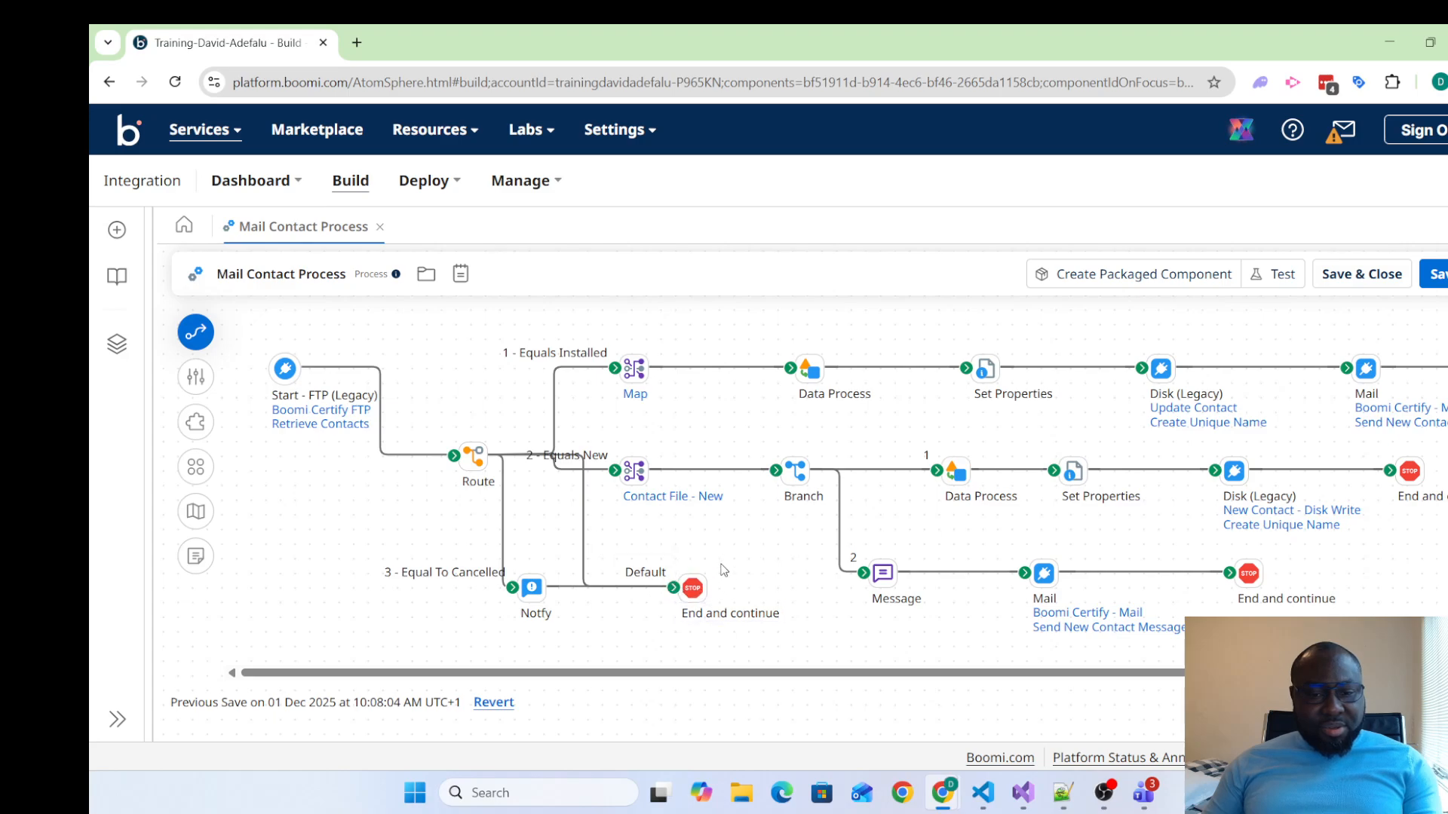
{"action": "mouse_move", "coordinate": [707, 587]}
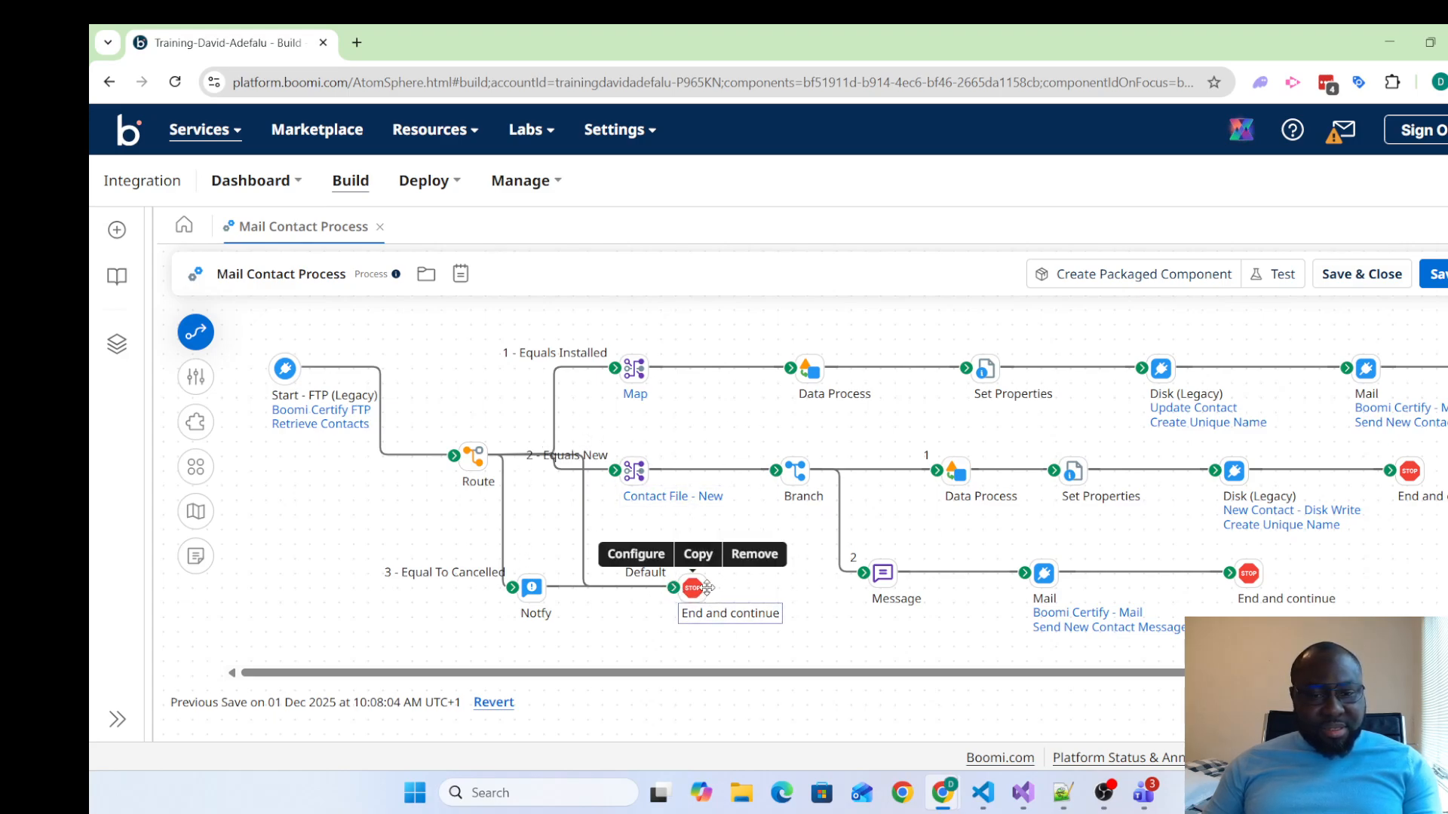
{"action": "left_click_drag", "start_coordinate": [673, 587], "coordinate": [628, 643]}
{"action": "left_click_drag", "start_coordinate": [690, 589], "coordinate": [526, 611]}
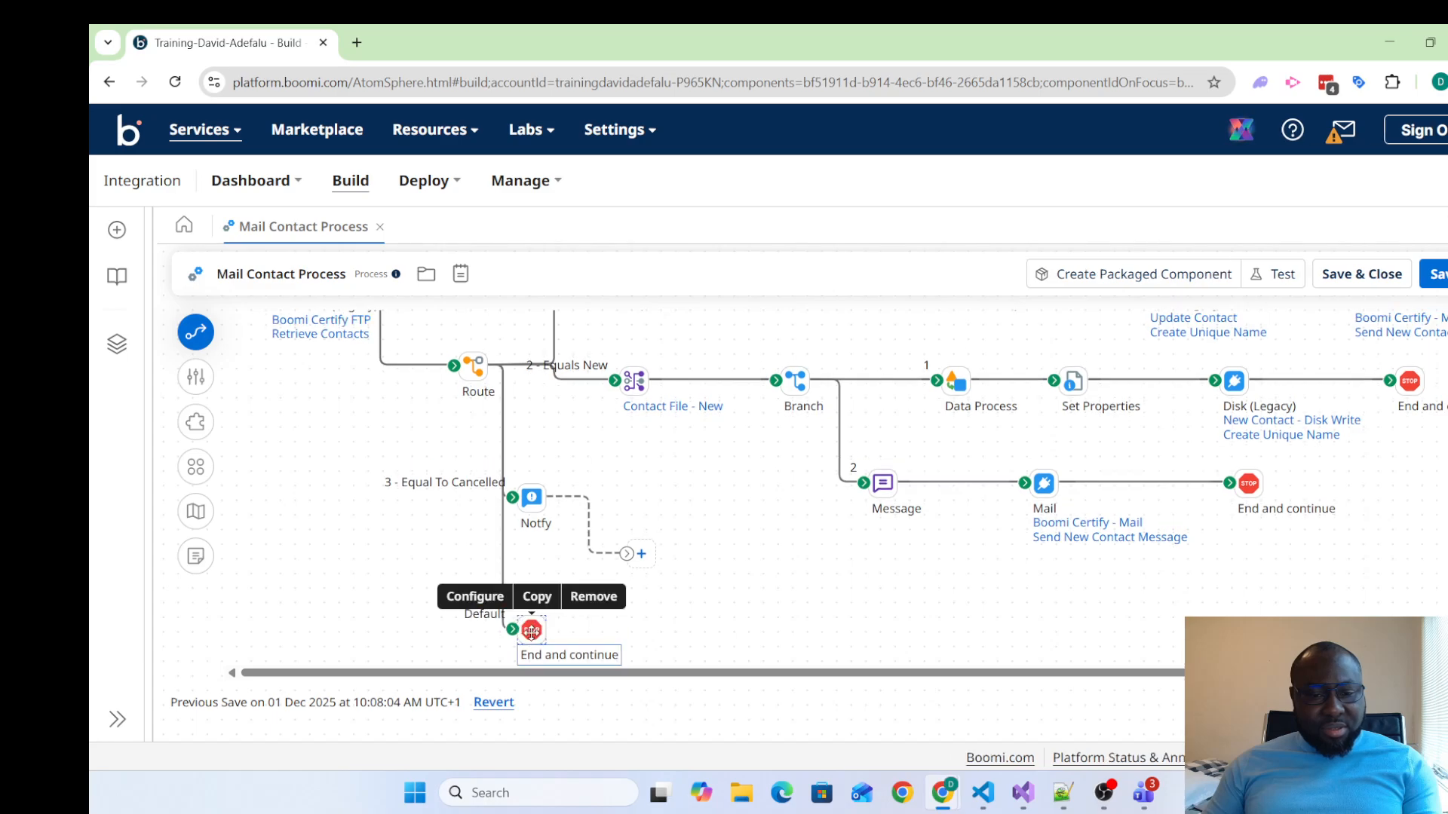
Copy the Default path's End and continue shape and connect the copy directly after the Notify shape
{"action": "left_click", "coordinate": [533, 595]}
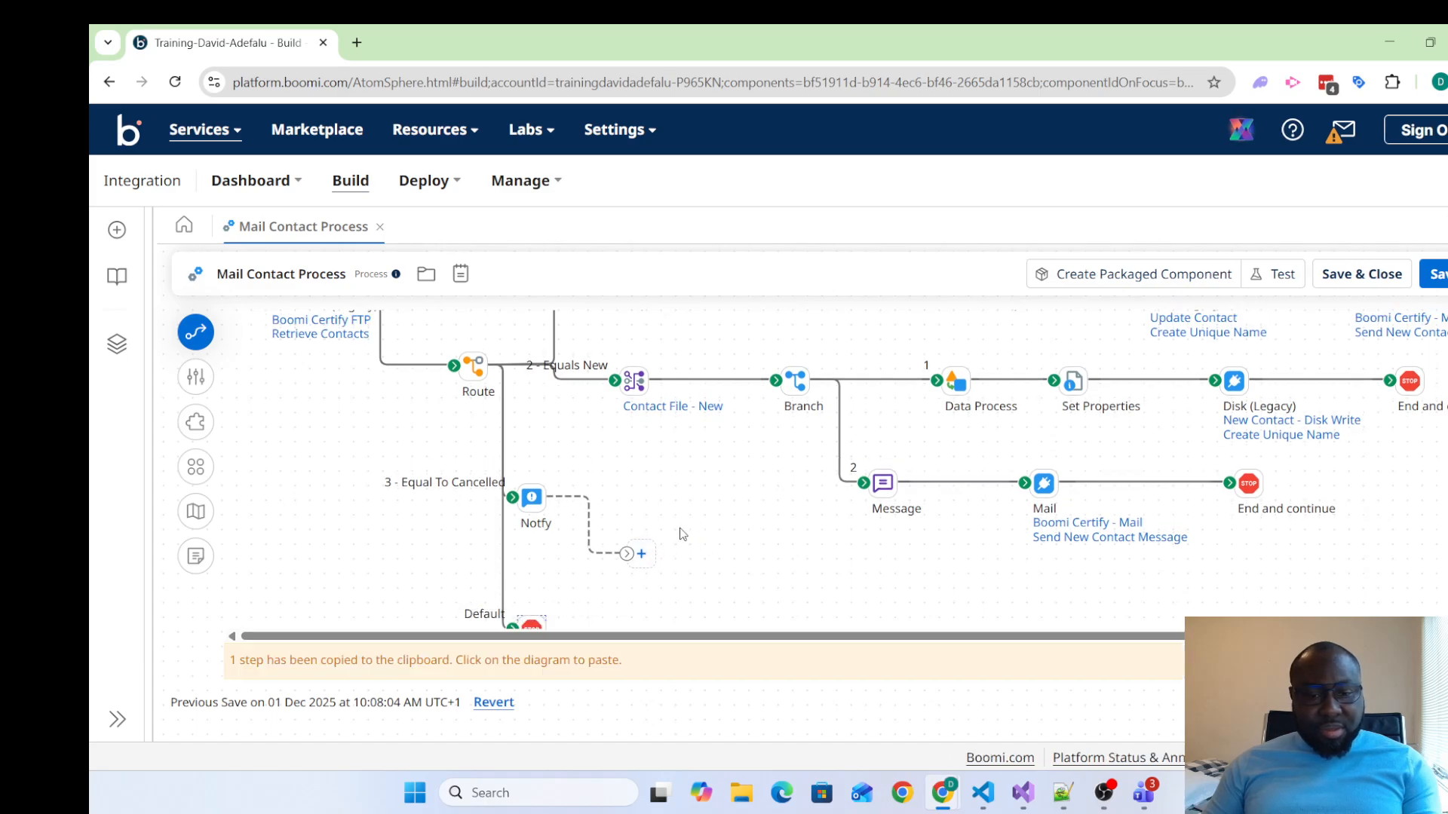
{"action": "left_click", "coordinate": [686, 537]}
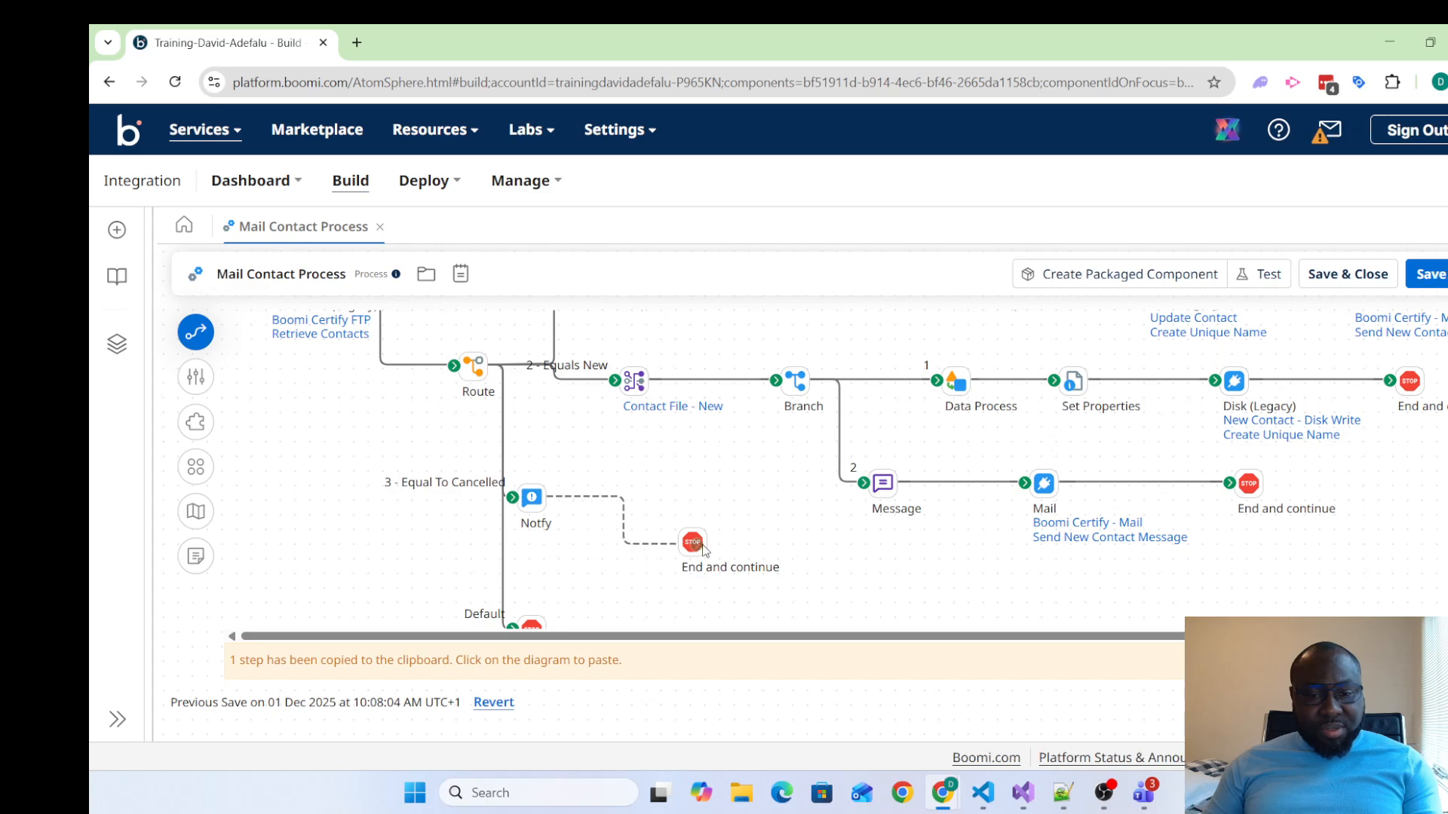
{"action": "left_click_drag", "start_coordinate": [701, 544], "coordinate": [665, 520]}
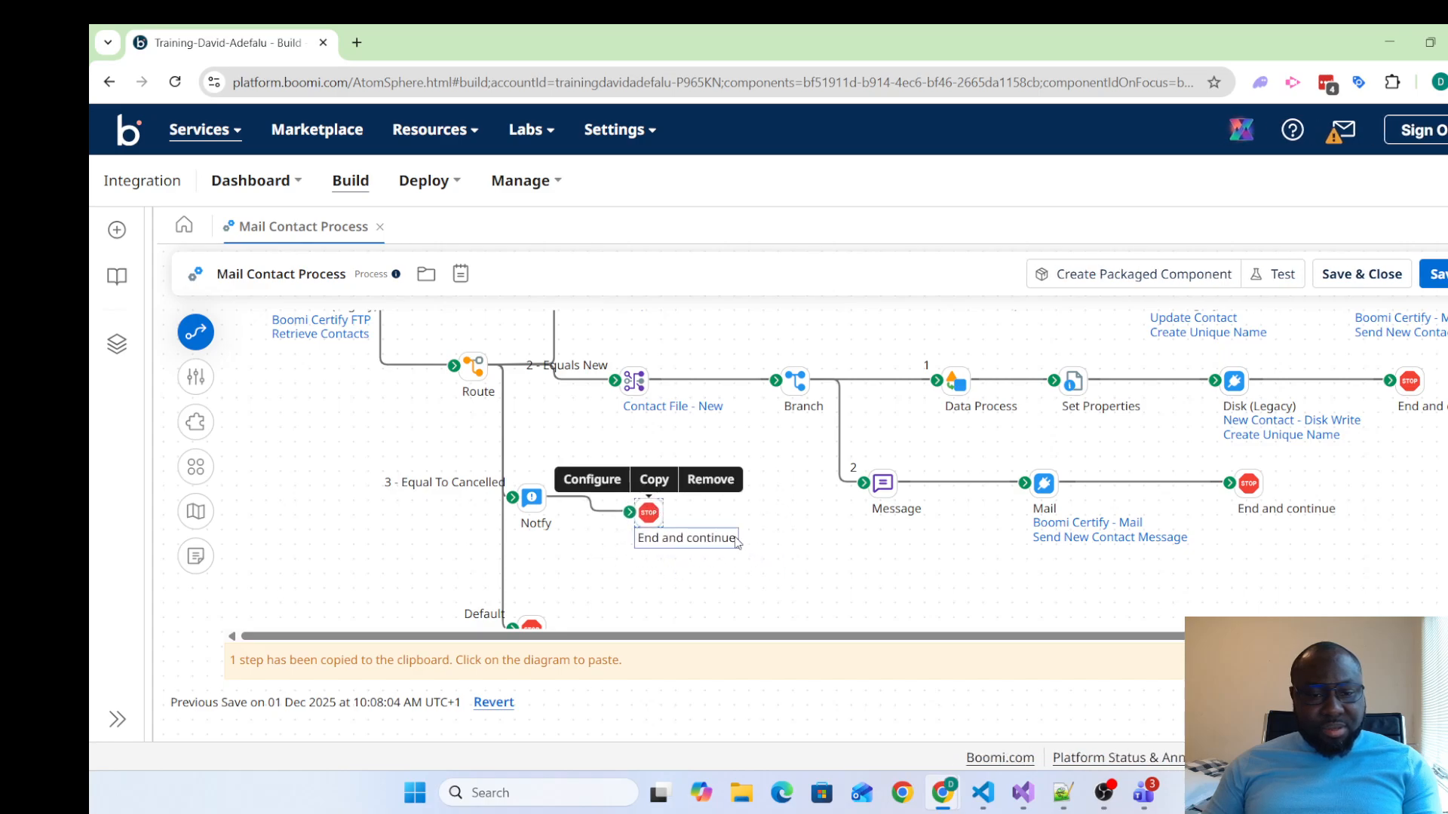
Line up the Notify shape with its own stop and raise the Route shape level with the Start and Map shapes
{"action": "scroll", "coordinate": [540, 452], "scroll_direction": "down", "scroll_amount": 1}
{"action": "mouse_move", "coordinate": [531, 463]}
{"action": "left_click_drag", "start_coordinate": [531, 463], "coordinate": [575, 476]}
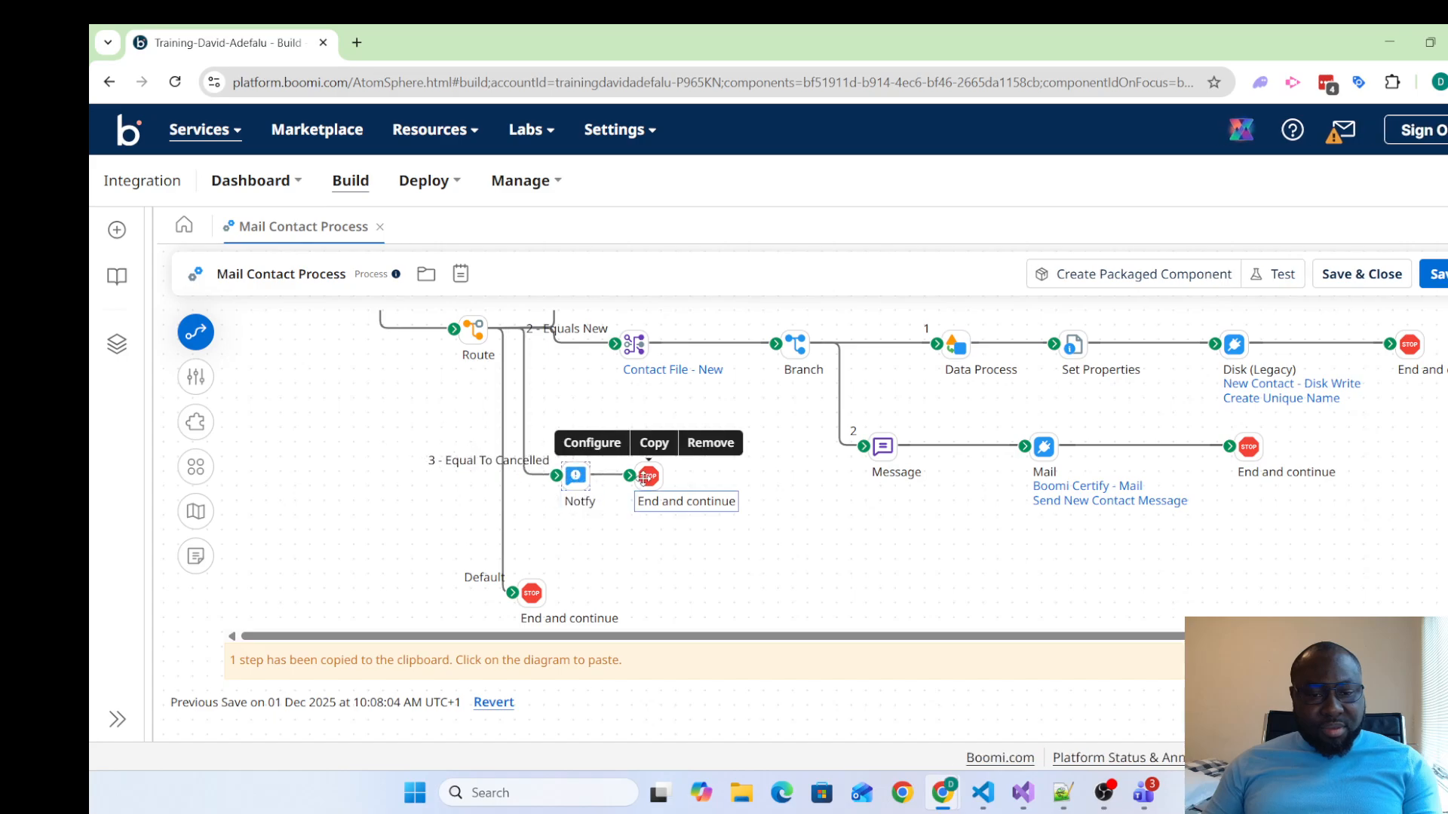
{"action": "scroll", "coordinate": [784, 522], "scroll_direction": "up", "scroll_amount": 2}
{"action": "scroll", "coordinate": [787, 522], "scroll_direction": "down", "scroll_amount": 2}
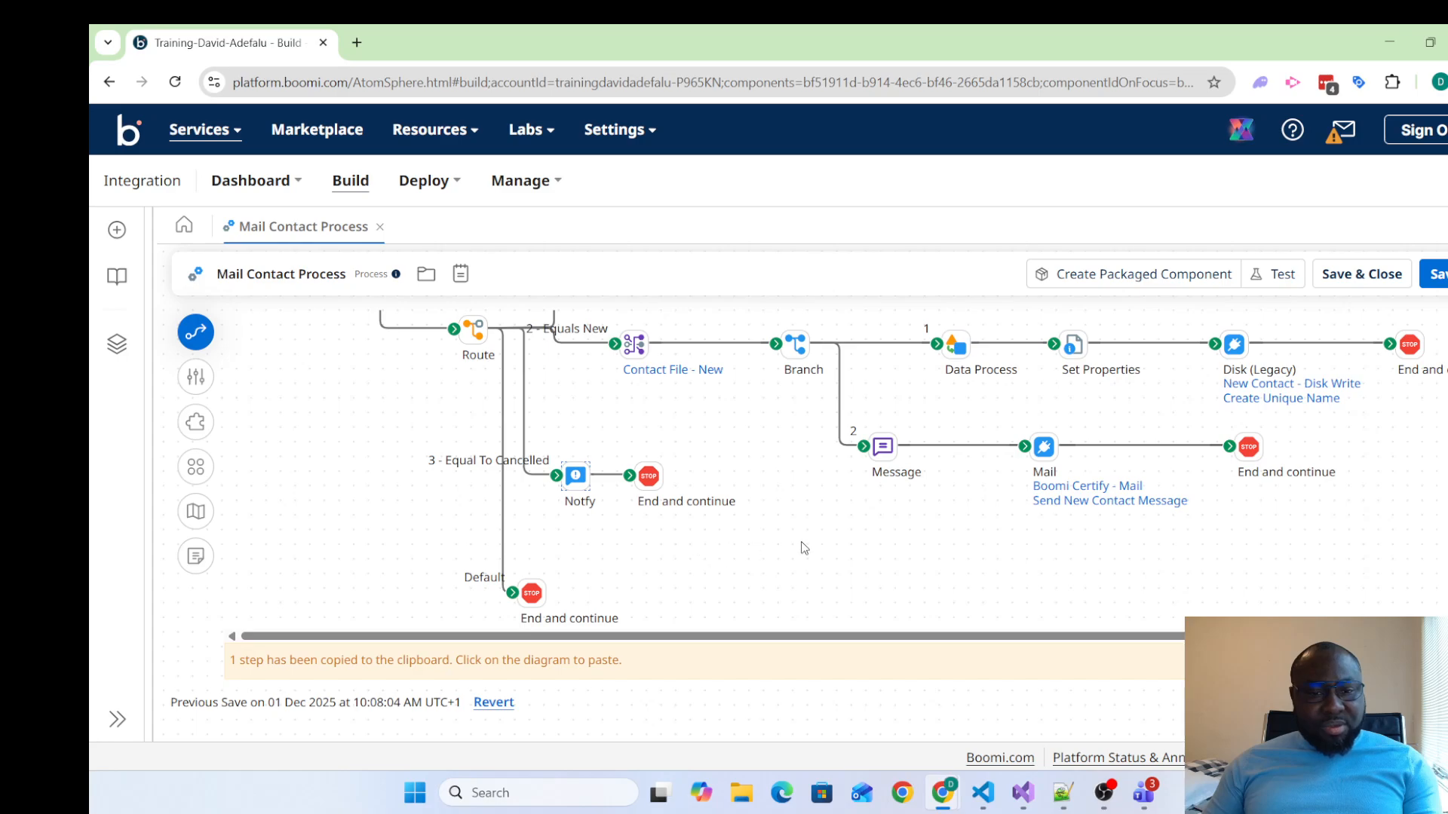
{"action": "scroll", "coordinate": [805, 546], "scroll_direction": "up", "scroll_amount": 2}
{"action": "scroll", "coordinate": [805, 546], "scroll_direction": "up", "scroll_amount": 1}
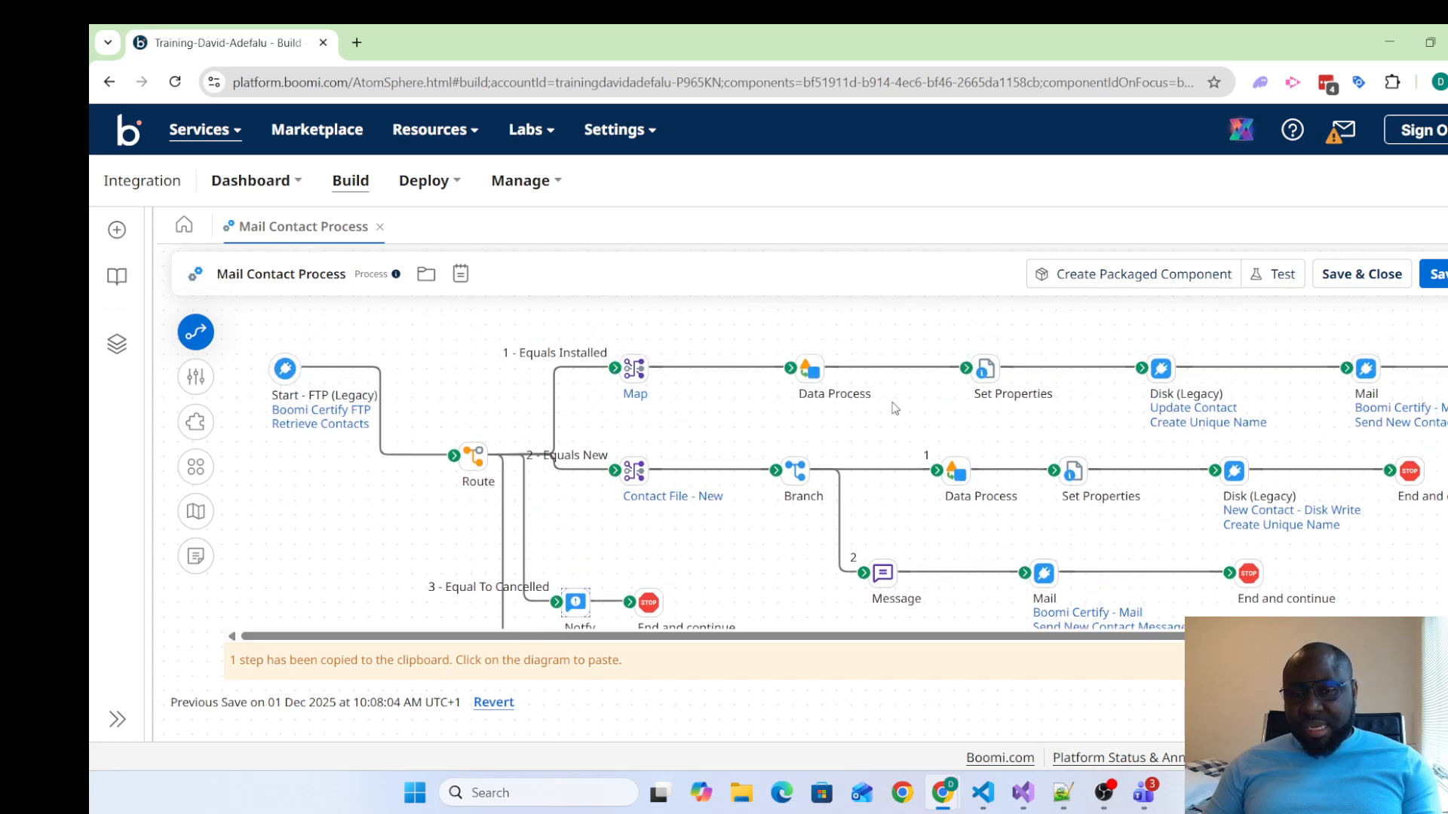
{"action": "left_click_drag", "start_coordinate": [477, 452], "coordinate": [481, 368]}
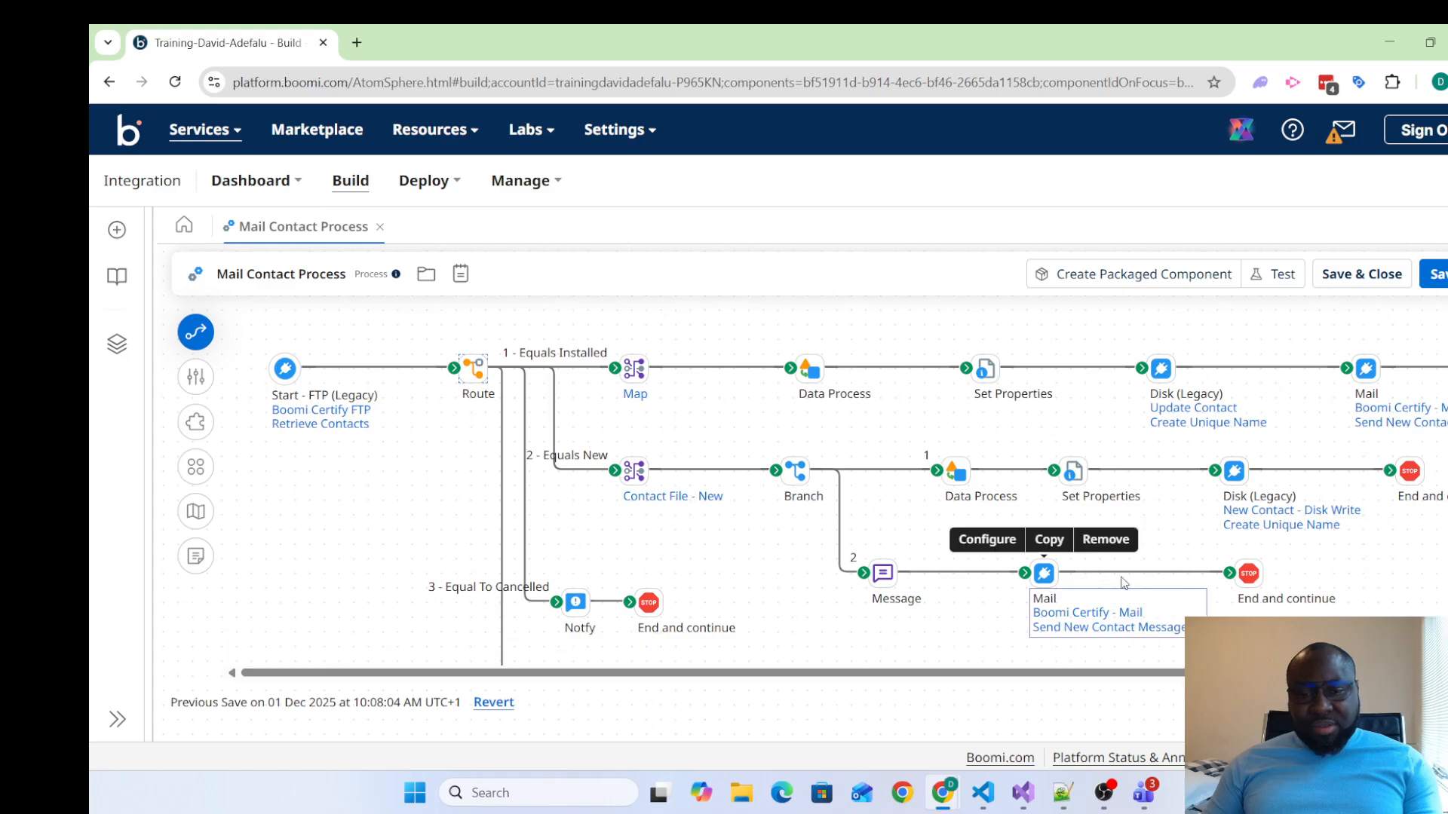
{"action": "scroll", "coordinate": [766, 500], "scroll_direction": "down", "scroll_amount": 2}
{"action": "scroll", "coordinate": [766, 501], "scroll_direction": "up", "scroll_amount": 2}
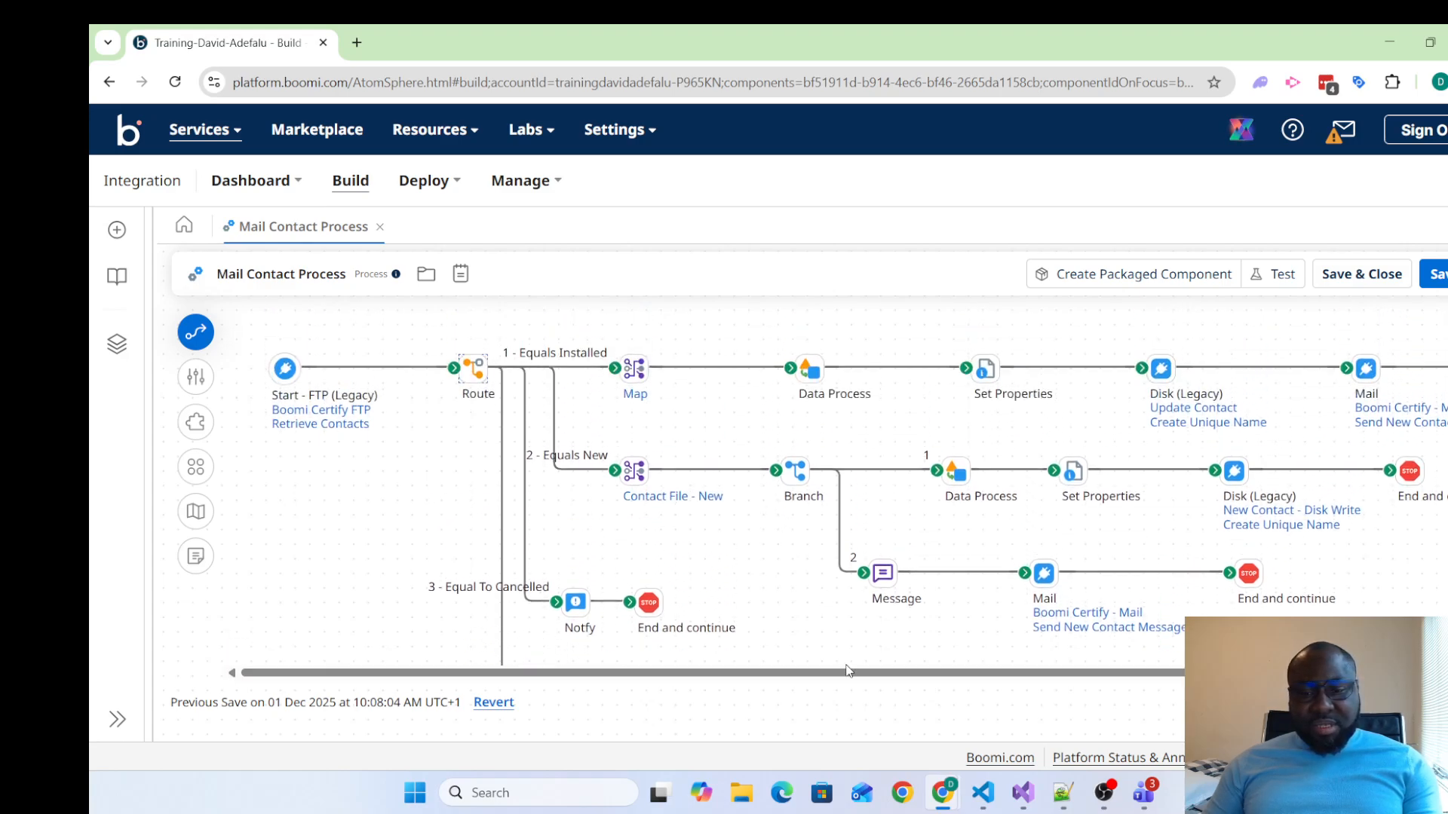
Demonstrate crossing connectors by displacing the Installed and Message paths' End and continue shapes, and return both to their row ends
{"action": "left_click_drag", "start_coordinate": [867, 673], "coordinate": [1007, 679]}
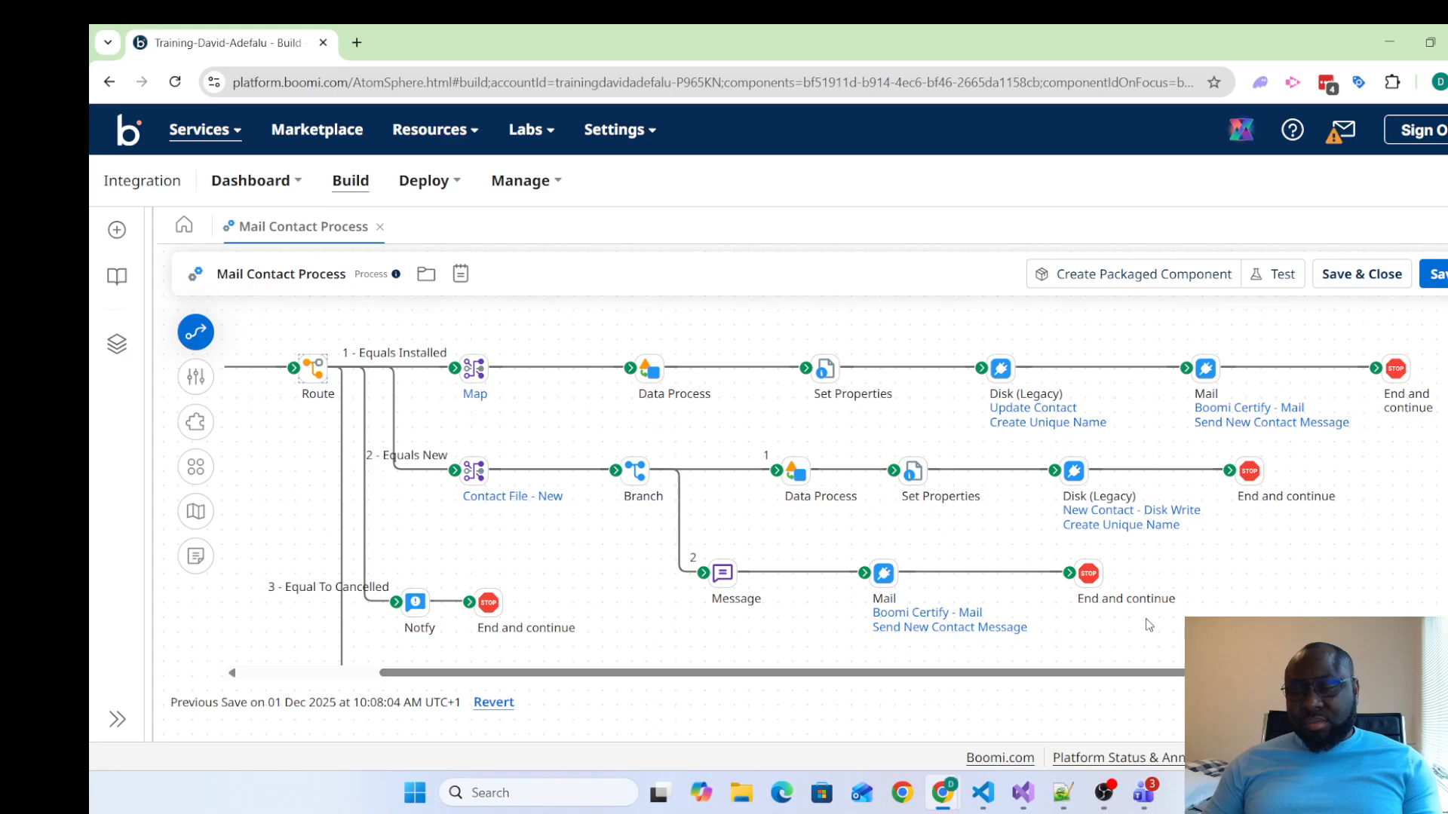
{"action": "mouse_move", "coordinate": [1245, 451]}
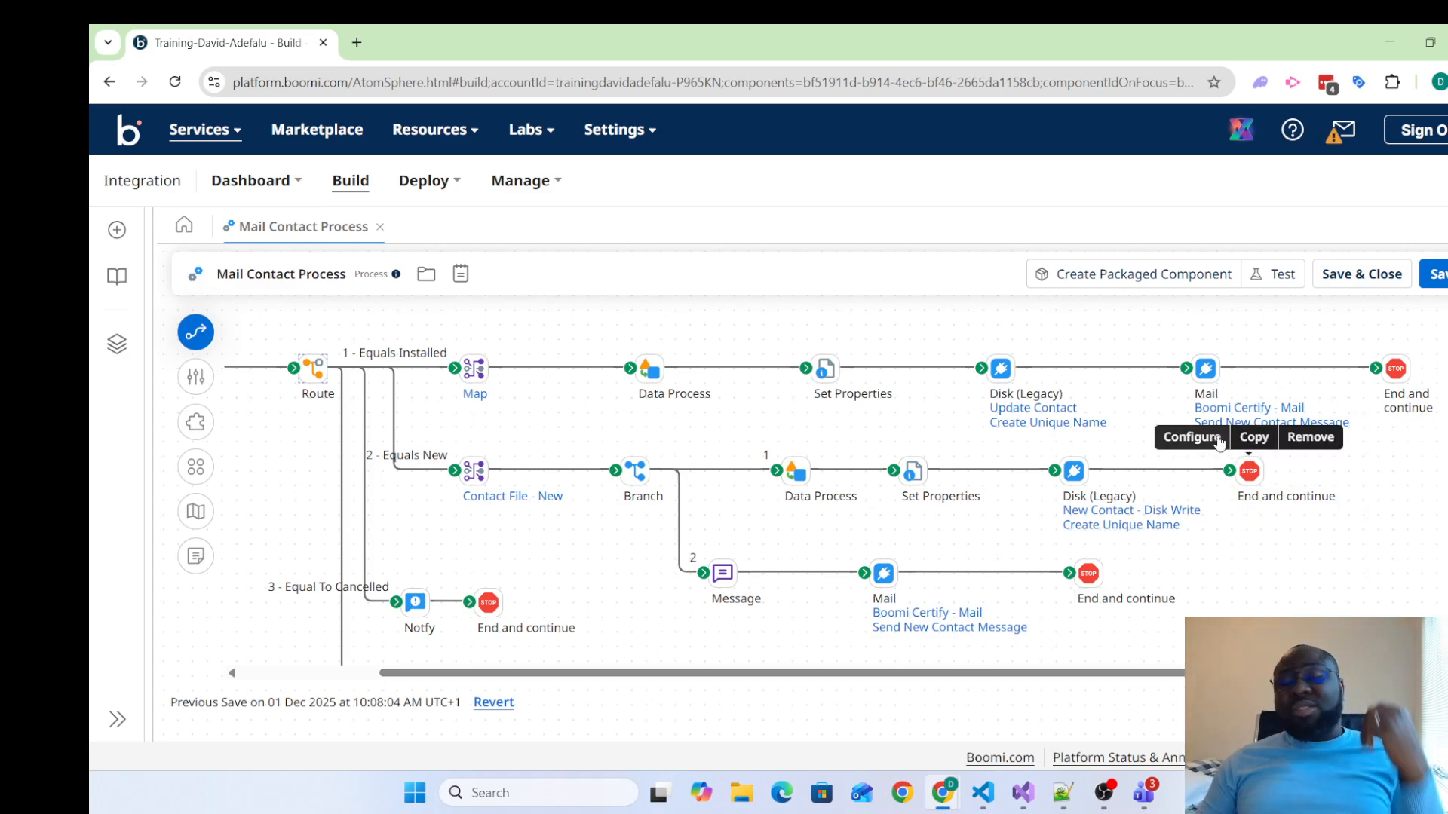
{"action": "mouse_move", "coordinate": [1393, 368]}
{"action": "left_click_drag", "start_coordinate": [1393, 368], "coordinate": [1097, 528]}
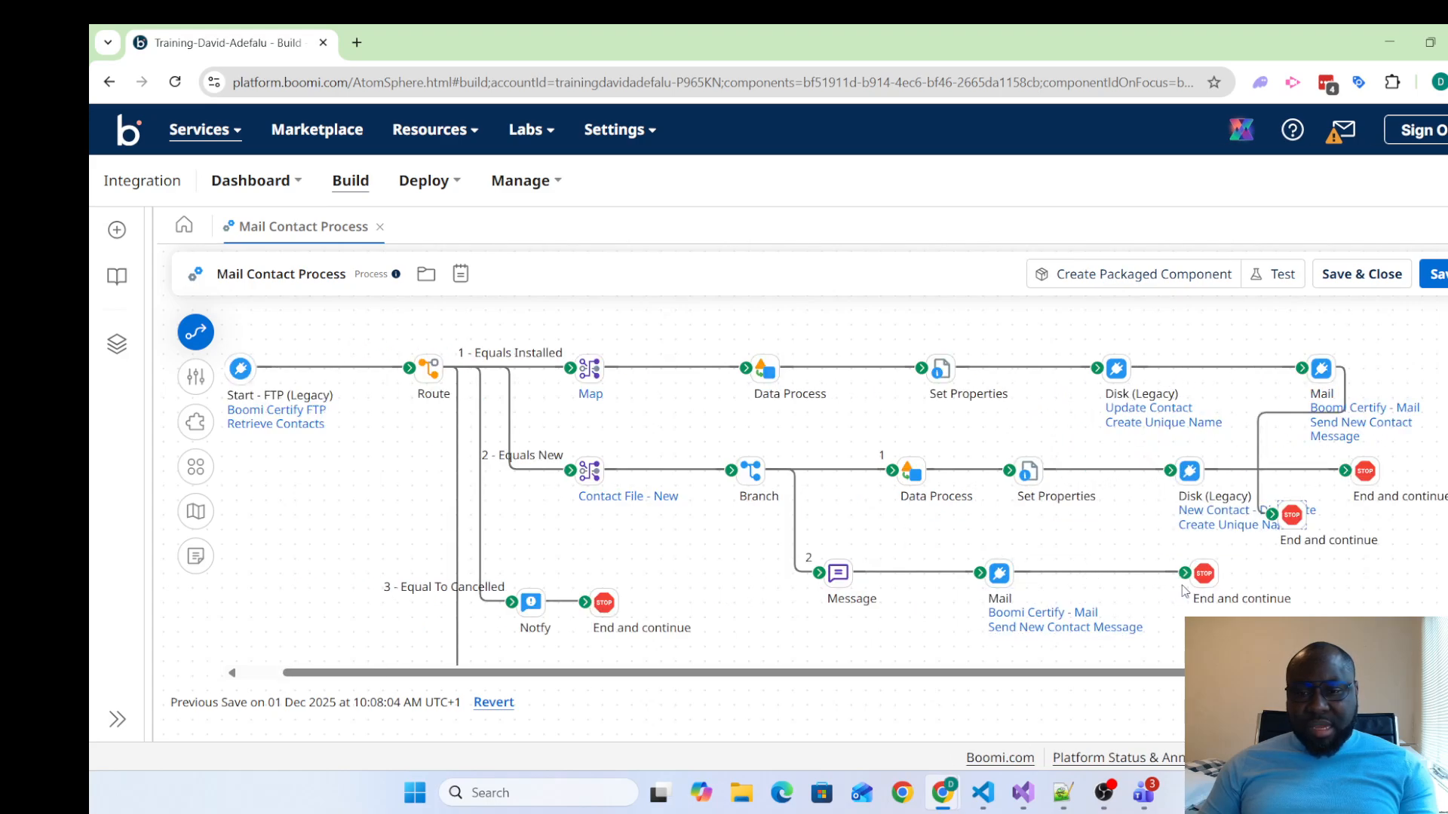
{"action": "left_click_drag", "start_coordinate": [1184, 573], "coordinate": [1284, 547]}
{"action": "left_click", "coordinate": [1284, 548]}
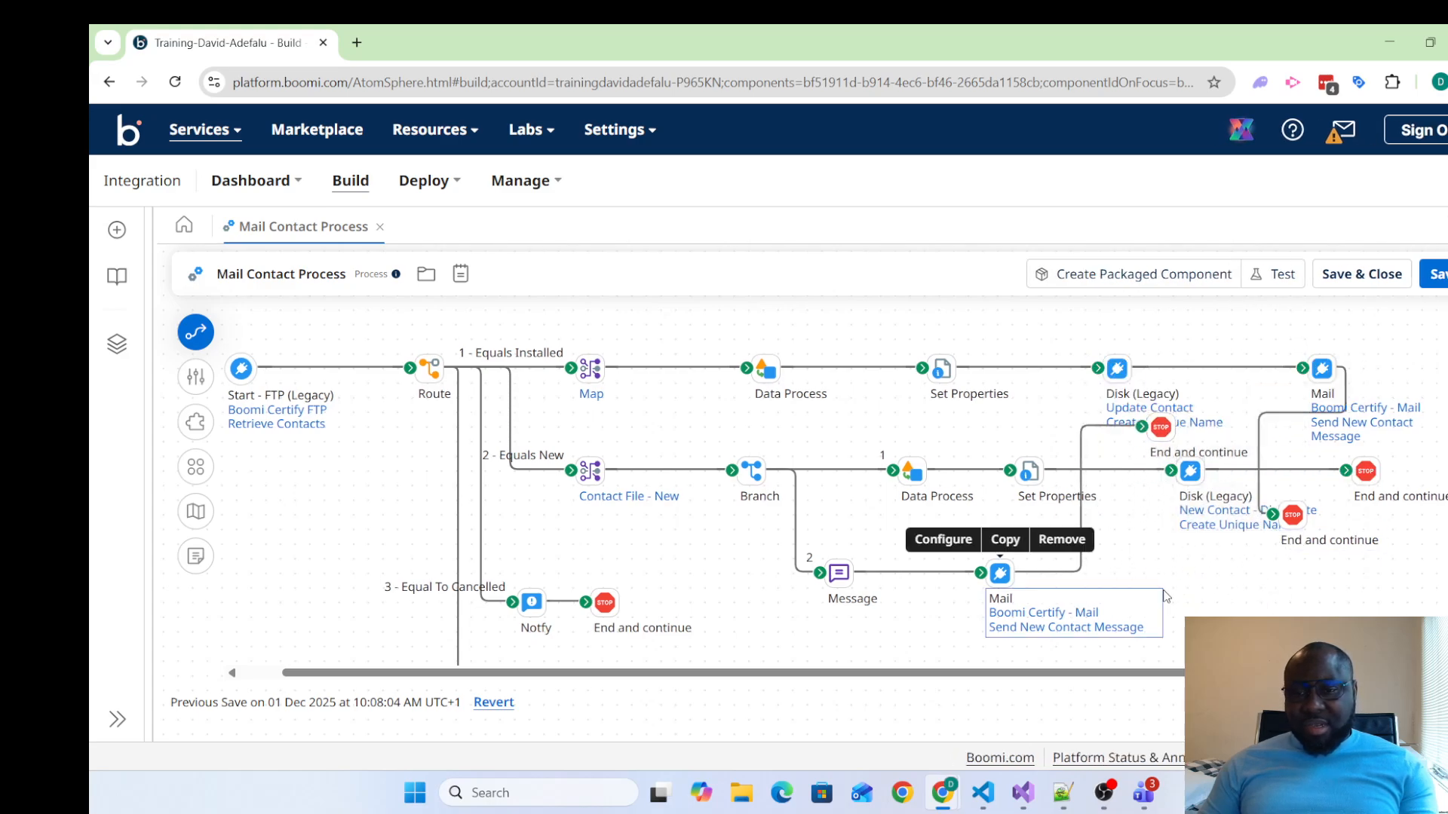
{"action": "left_click_drag", "start_coordinate": [1170, 439], "coordinate": [1108, 586]}
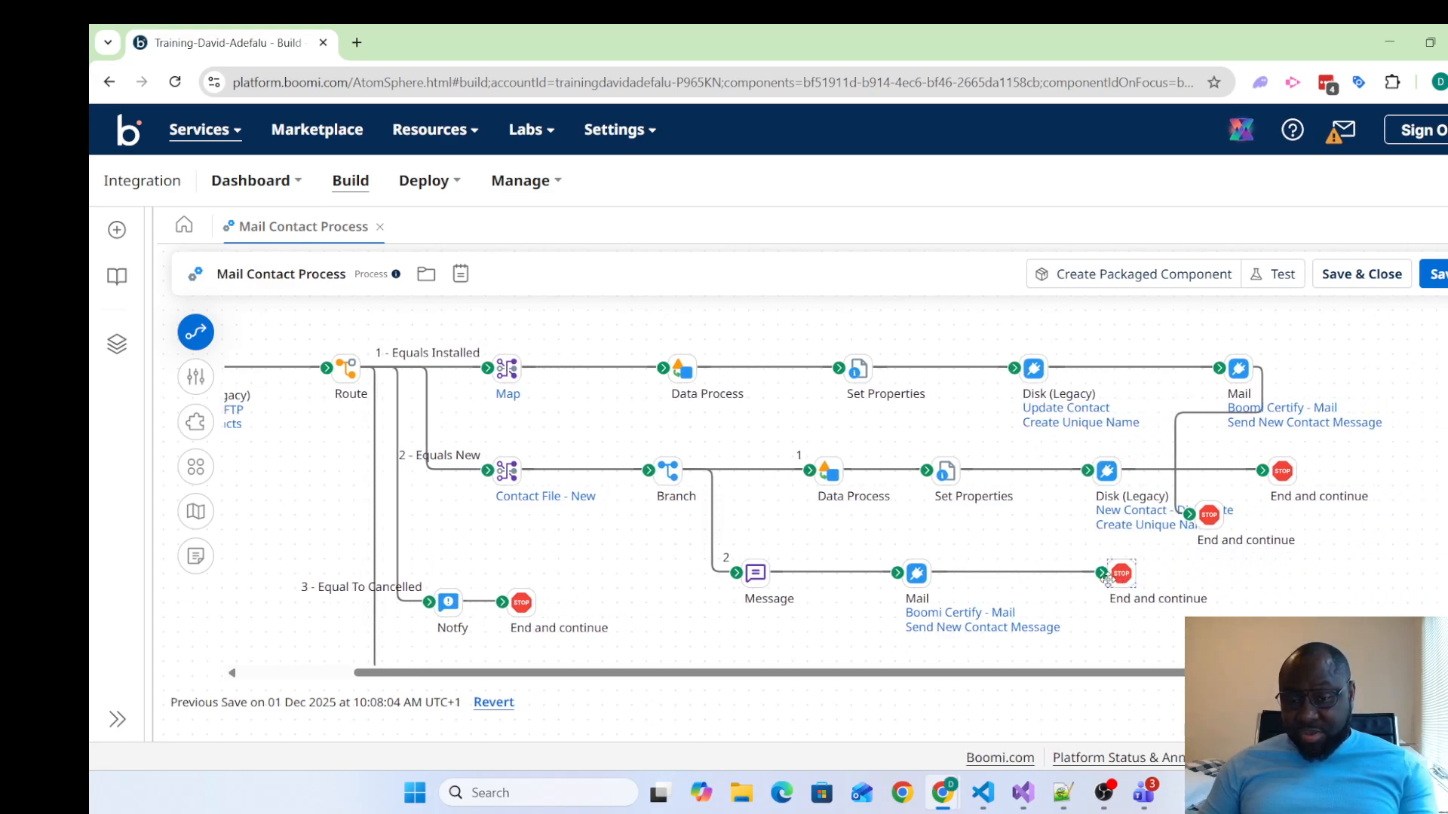
{"action": "left_click_drag", "start_coordinate": [1297, 522], "coordinate": [1408, 380]}
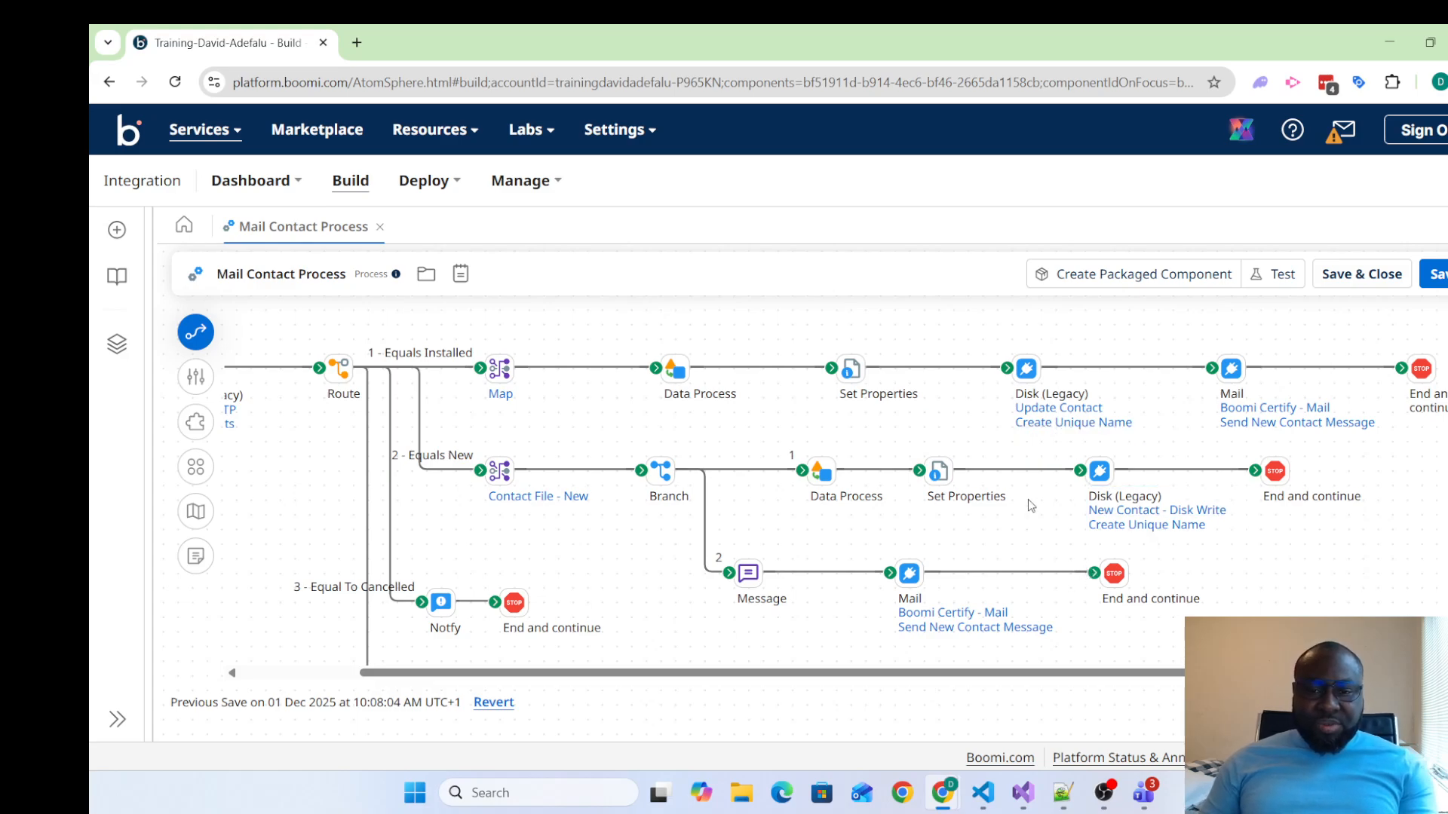
Align the Notify and stop pair and the Default path's End and continue shape vertically under the two map shapes
{"action": "scroll", "coordinate": [1044, 531], "scroll_direction": "down", "scroll_amount": 1}
{"action": "scroll", "coordinate": [1046, 530], "scroll_direction": "up", "scroll_amount": 1}
{"action": "scroll", "coordinate": [1046, 530], "scroll_direction": "up", "scroll_amount": 1}
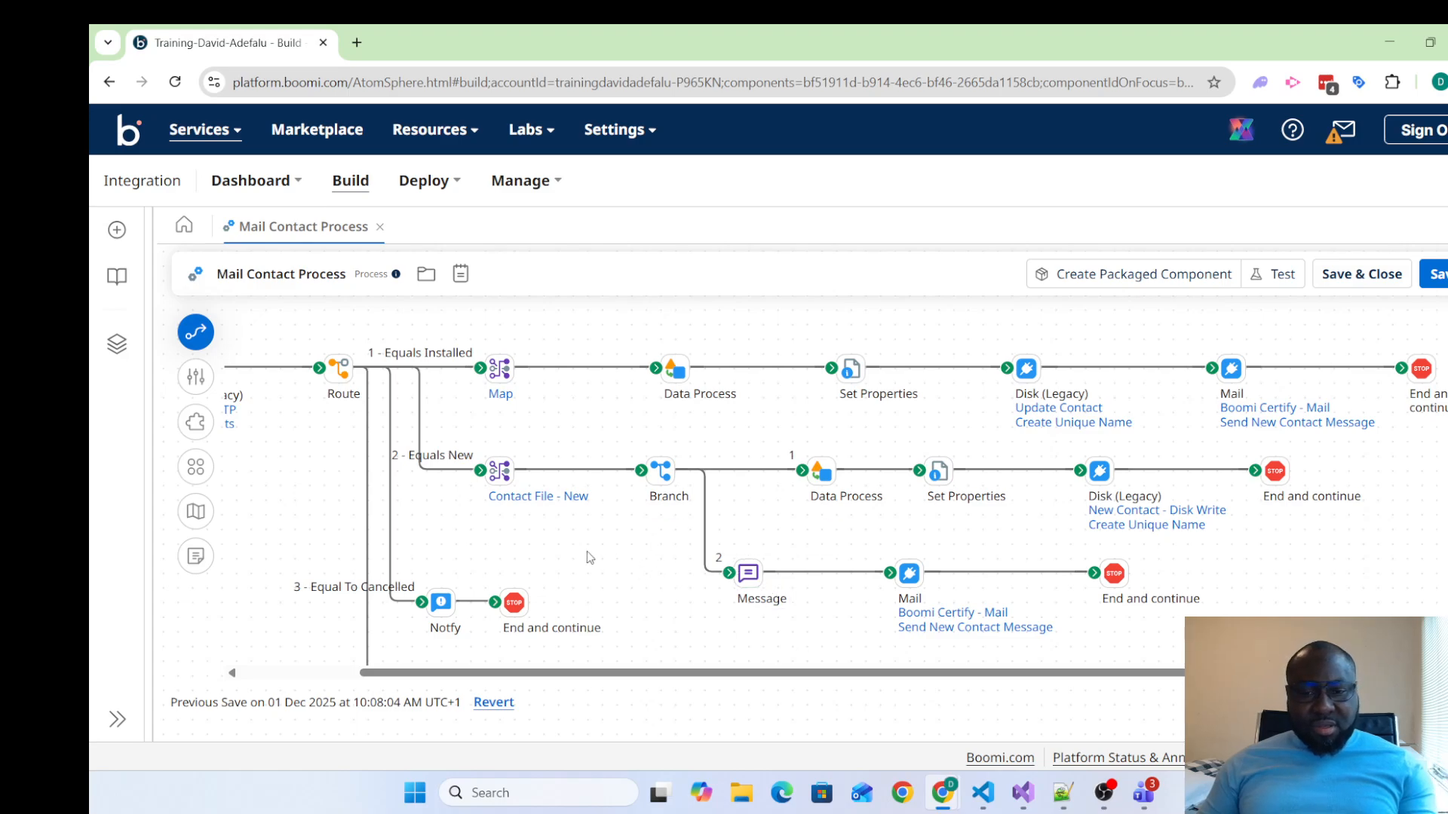
{"action": "mouse_move", "coordinate": [443, 620]}
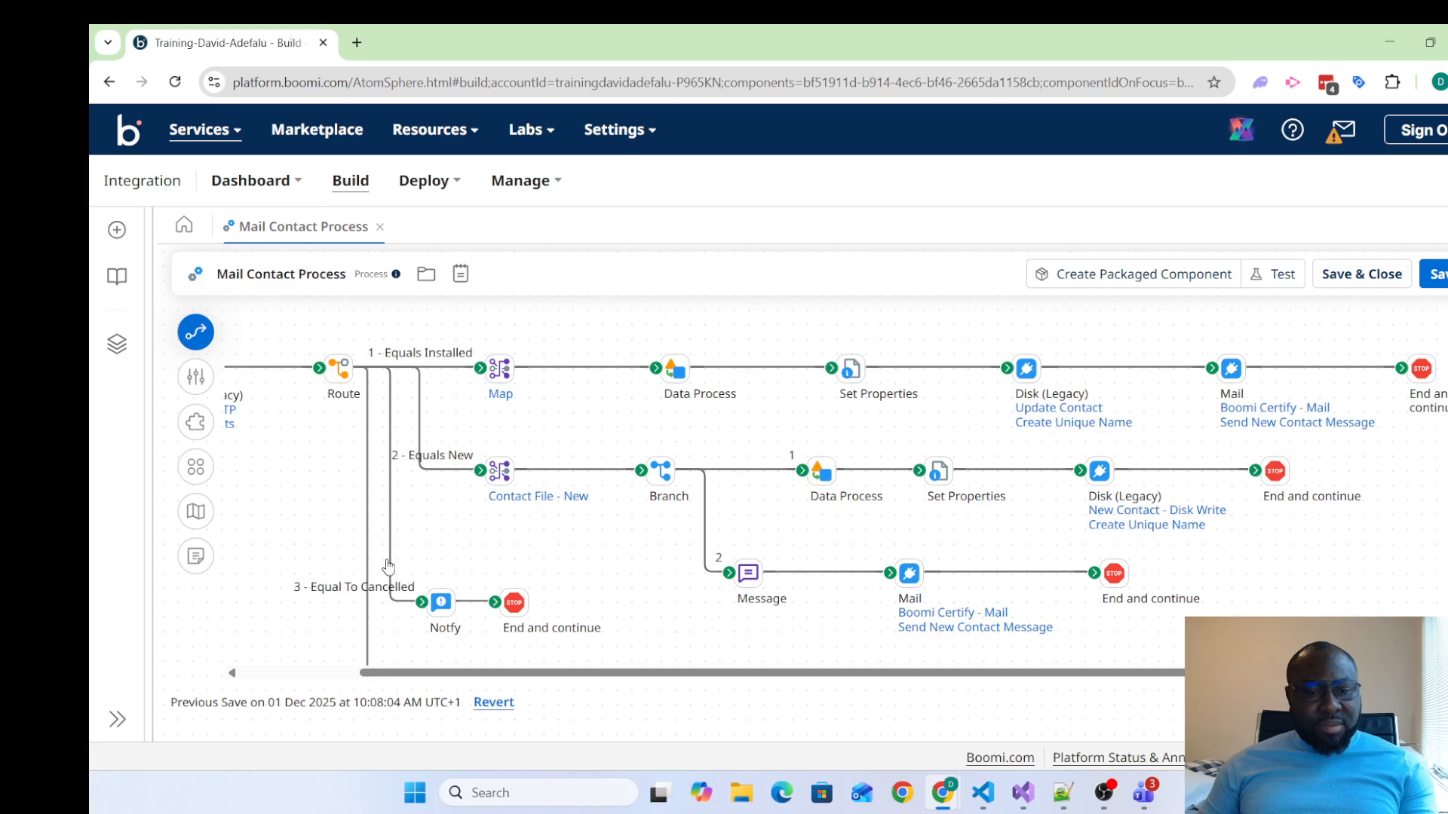
{"action": "left_click_drag", "start_coordinate": [384, 564], "coordinate": [570, 664]}
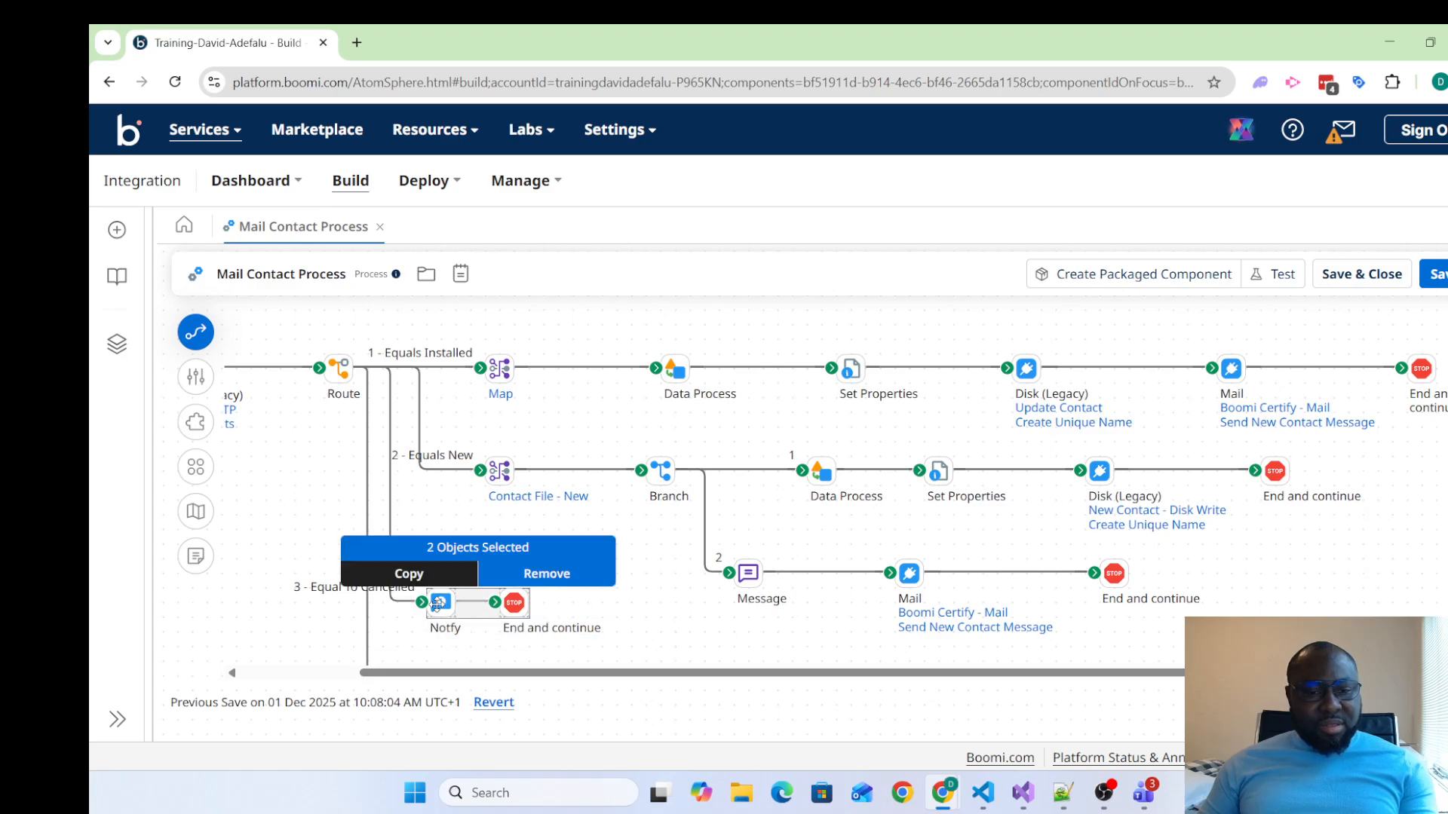
{"action": "left_click_drag", "start_coordinate": [440, 610], "coordinate": [499, 610]}
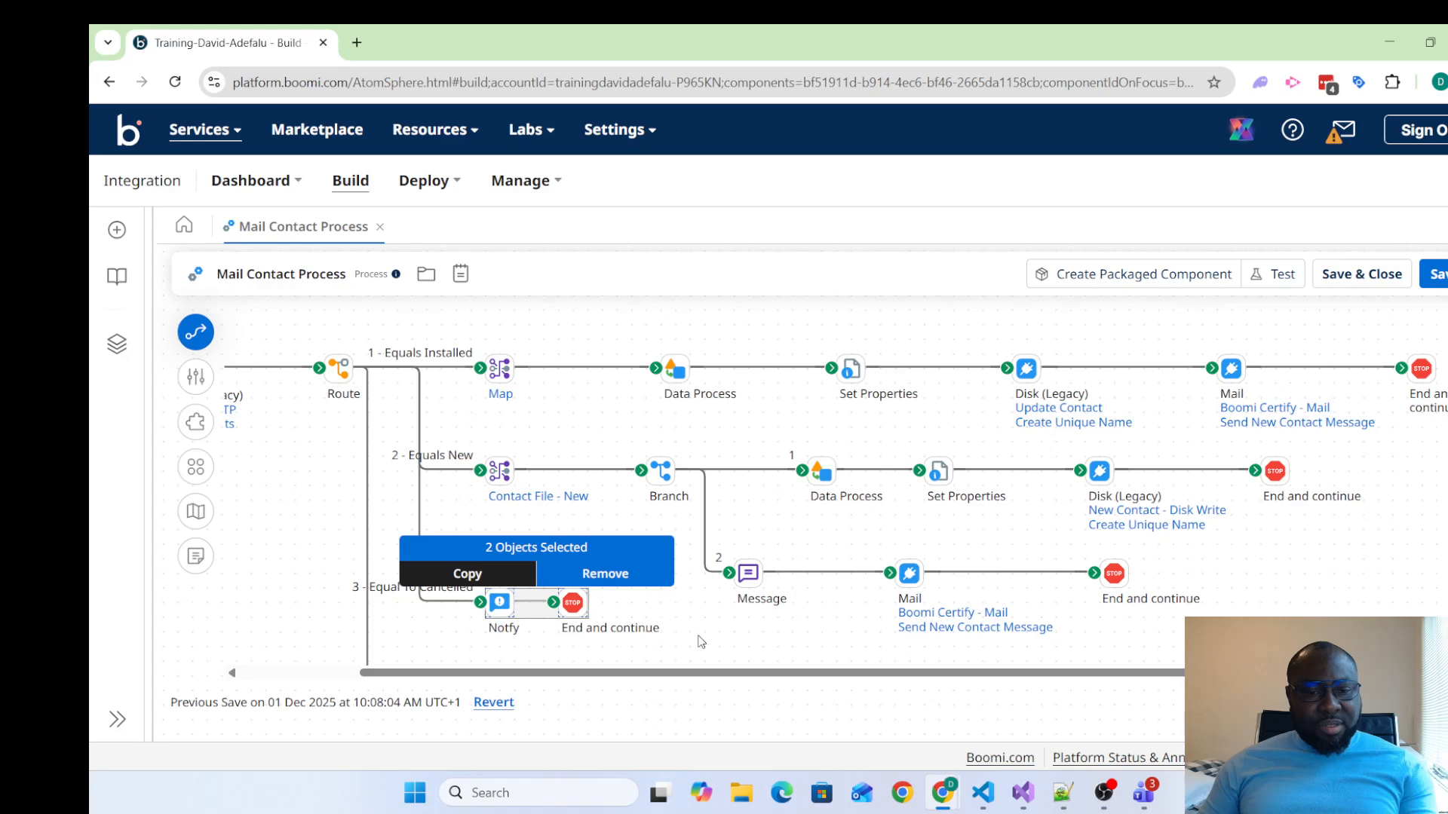
{"action": "scroll", "coordinate": [687, 593], "scroll_direction": "down", "scroll_amount": 1}
{"action": "left_click_drag", "start_coordinate": [393, 633], "coordinate": [494, 636]}
{"action": "scroll", "coordinate": [688, 637], "scroll_direction": "up", "scroll_amount": 1}
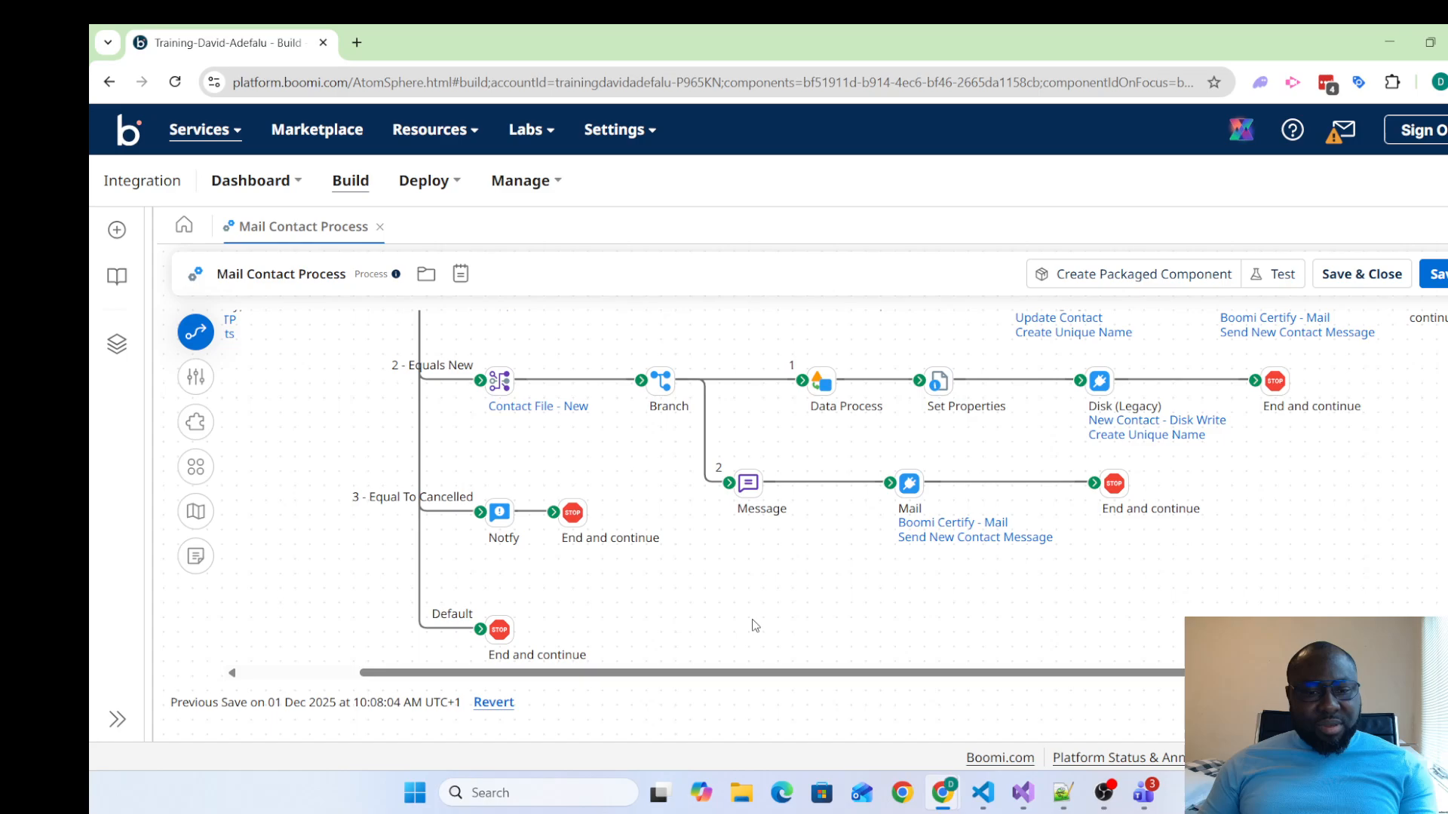
{"action": "scroll", "coordinate": [754, 623], "scroll_direction": "up", "scroll_amount": 3}
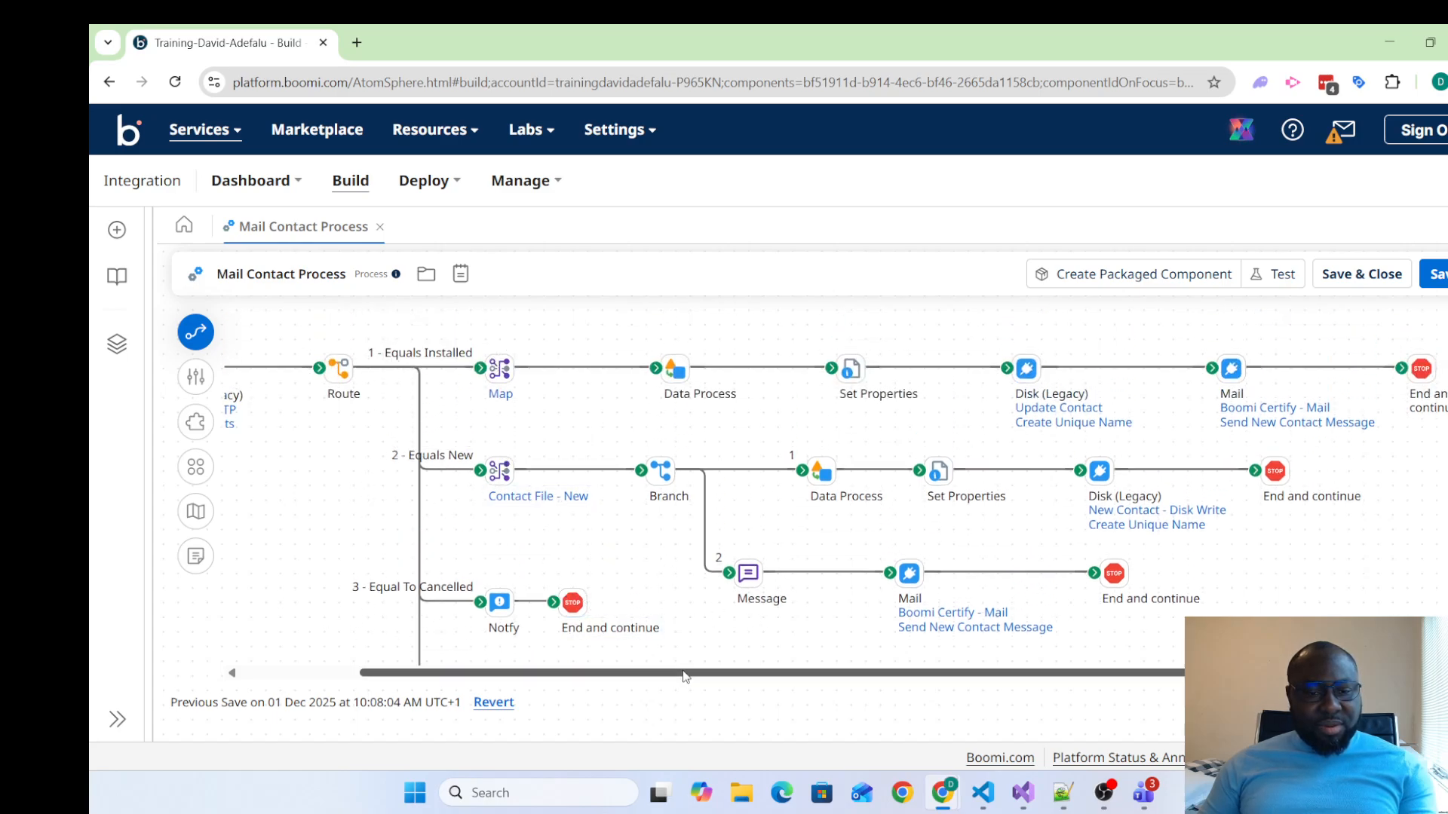
{"action": "scroll", "coordinate": [548, 646], "scroll_direction": "down", "scroll_amount": 3}
{"action": "scroll", "coordinate": [705, 637], "scroll_direction": "up", "scroll_amount": 3}
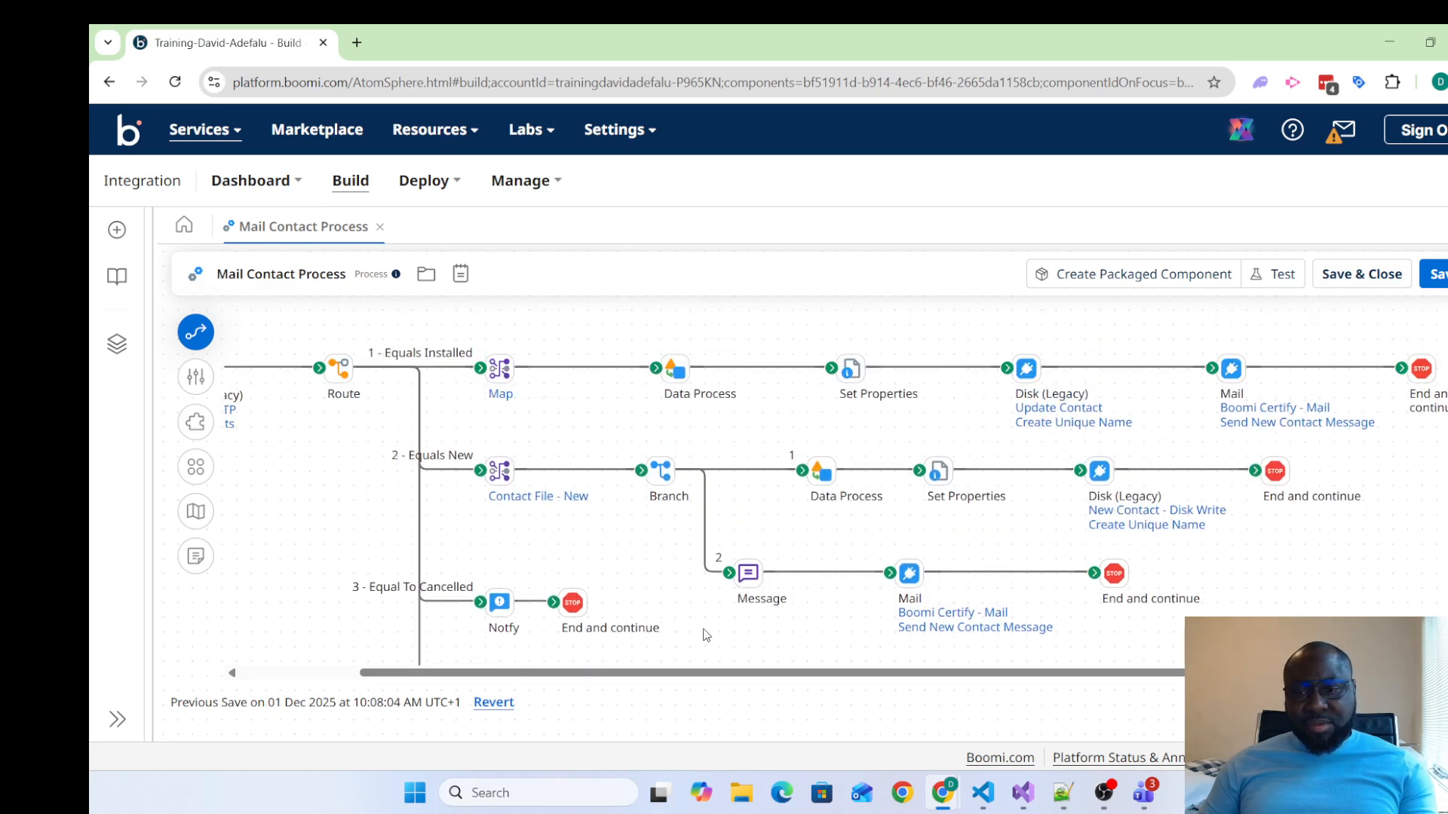
{"action": "mouse_move", "coordinate": [876, 676]}
{"action": "left_mouse_down"}
{"action": "mouse_move", "coordinate": [649, 677]}
{"action": "mouse_move", "coordinate": [886, 688]}
{"action": "left_mouse_up"}
{"action": "mouse_move", "coordinate": [921, 639]}
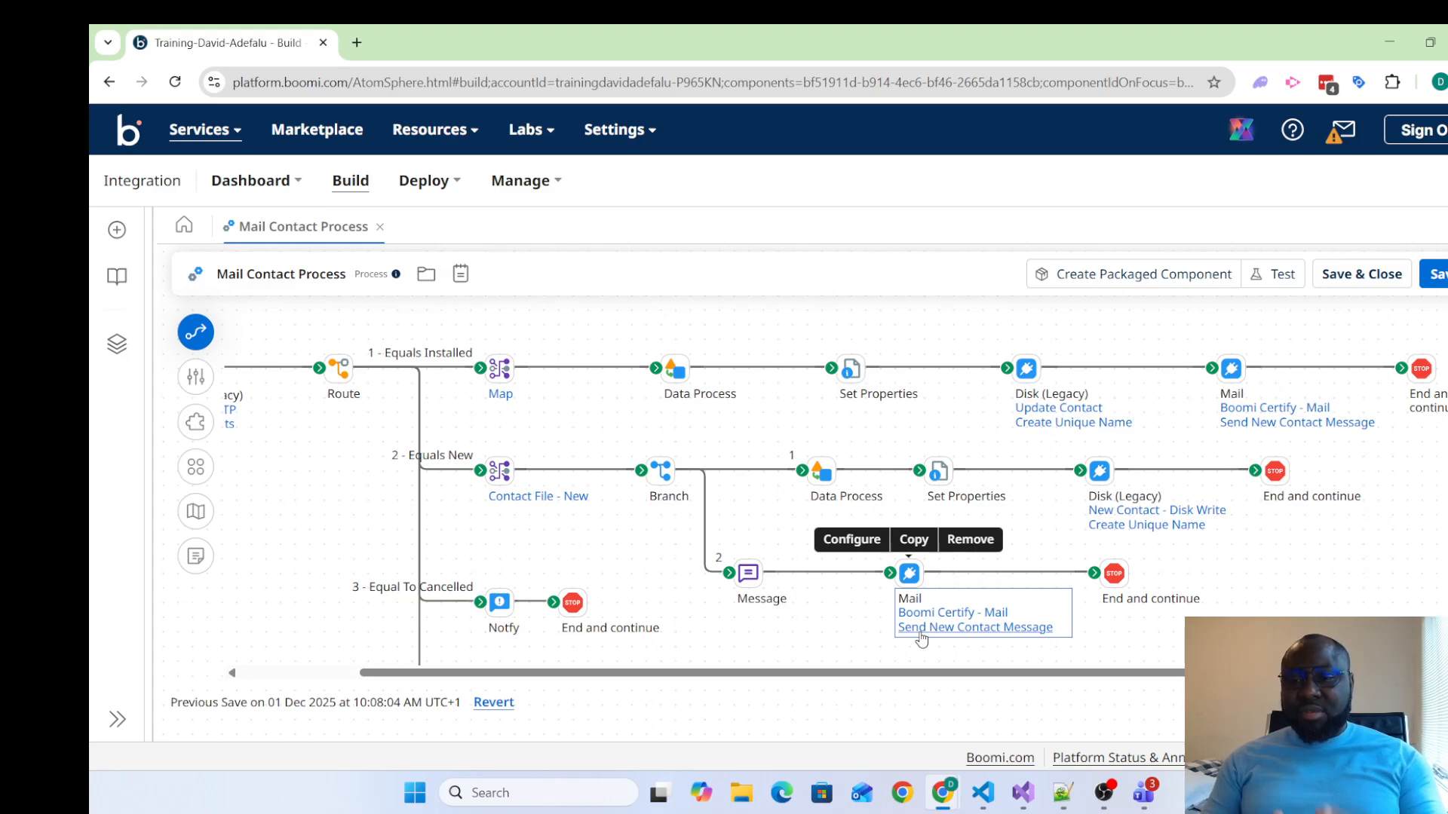
Set the display name of the Installed path's Mail connector to "Send New Contact Email" and apply it
{"action": "left_click", "coordinate": [1234, 368]}
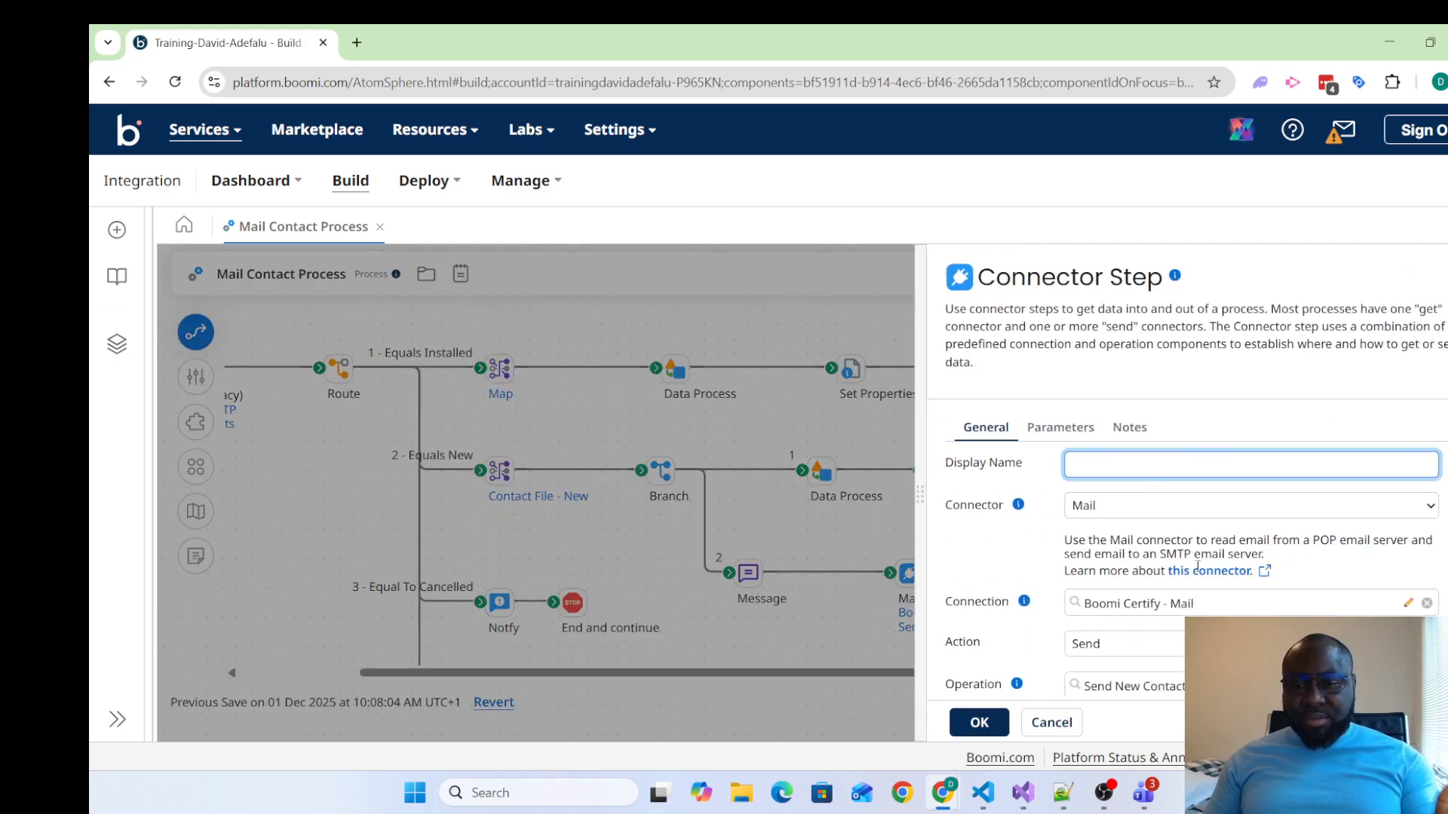
{"action": "scroll", "coordinate": [1199, 570], "scroll_direction": "down", "scroll_amount": 1}
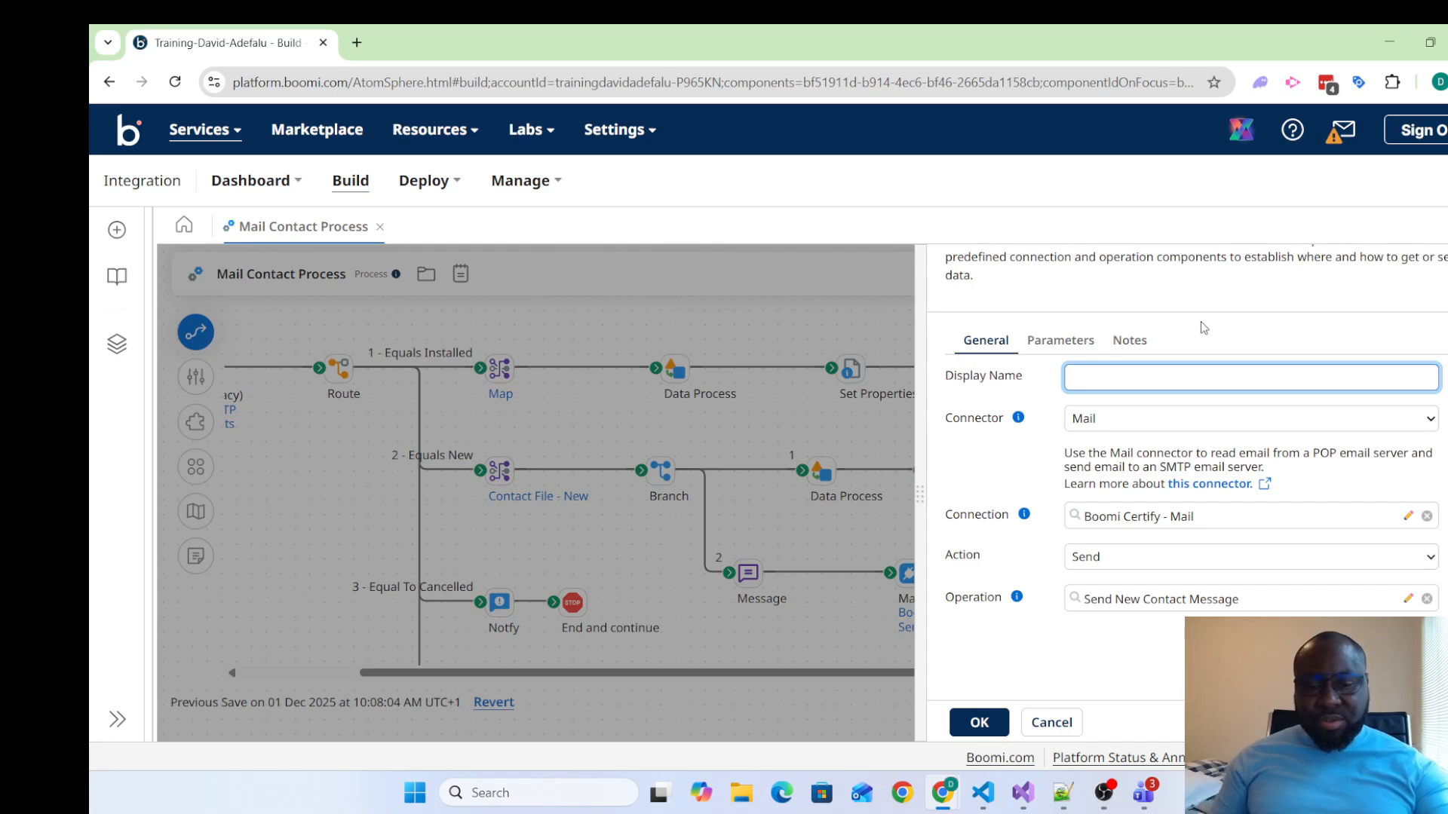
{"action": "type", "text": "S"}
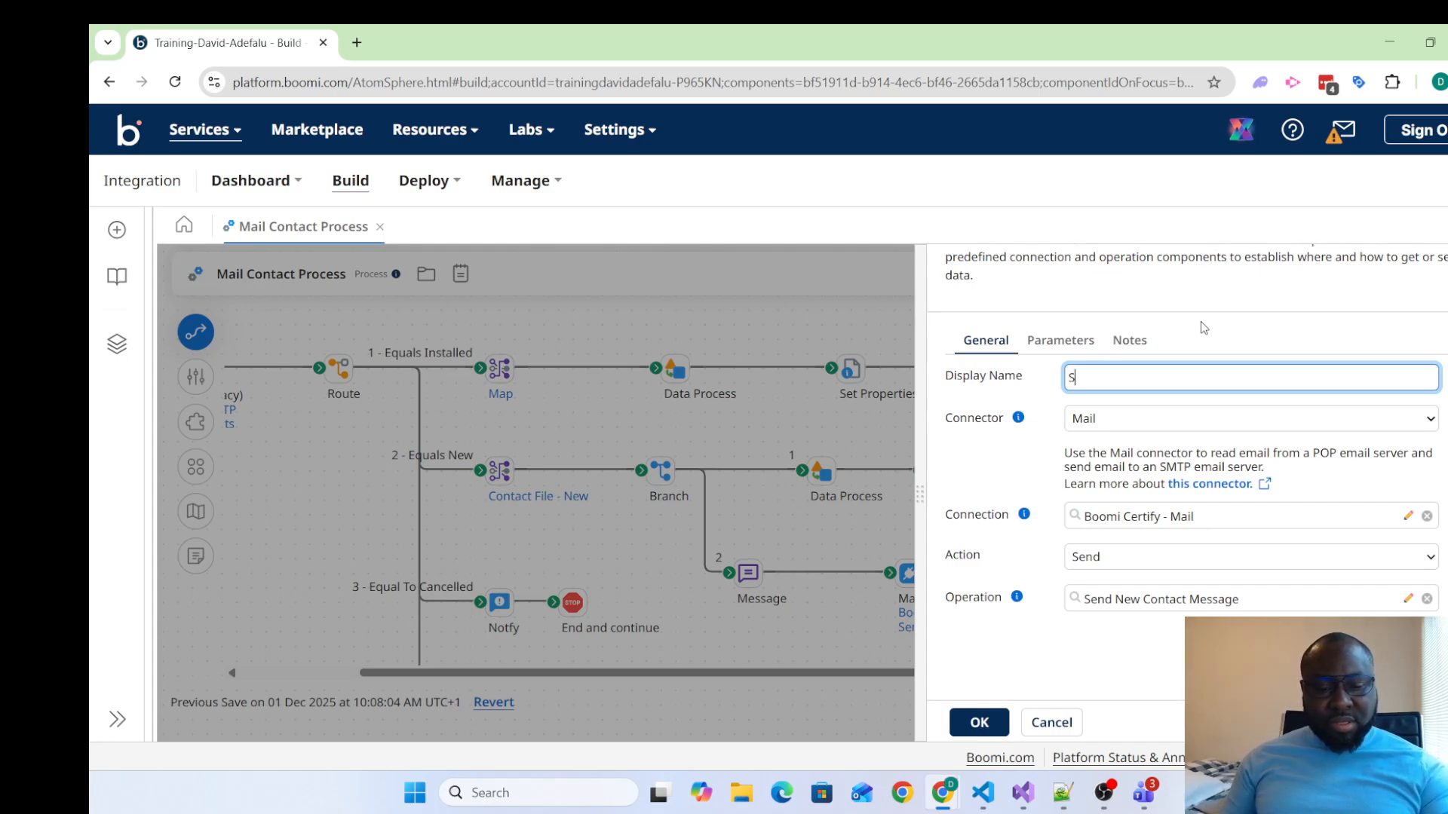
{"action": "type", "text": "end N"}
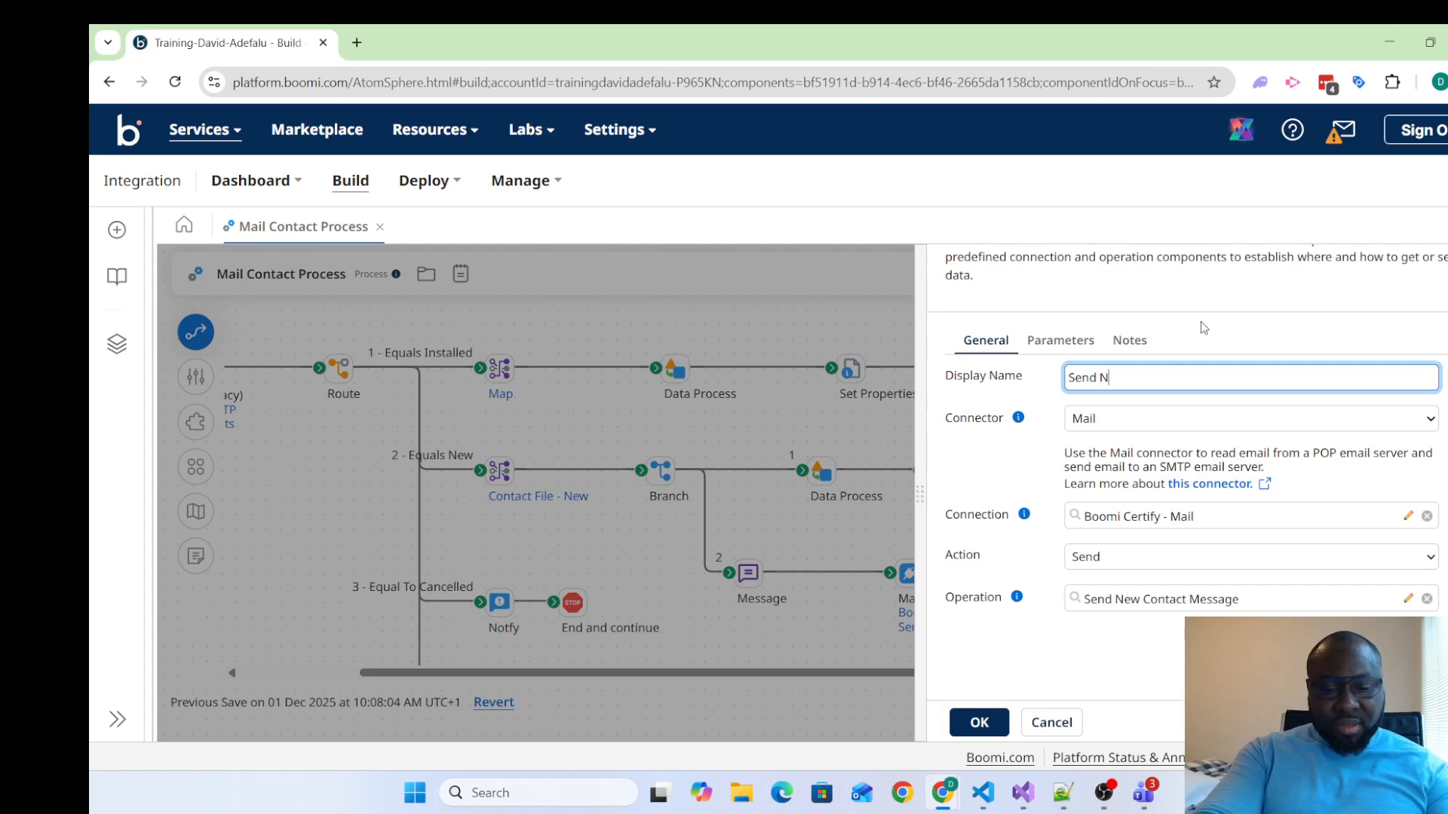
{"action": "type", "text": "ew Contac"}
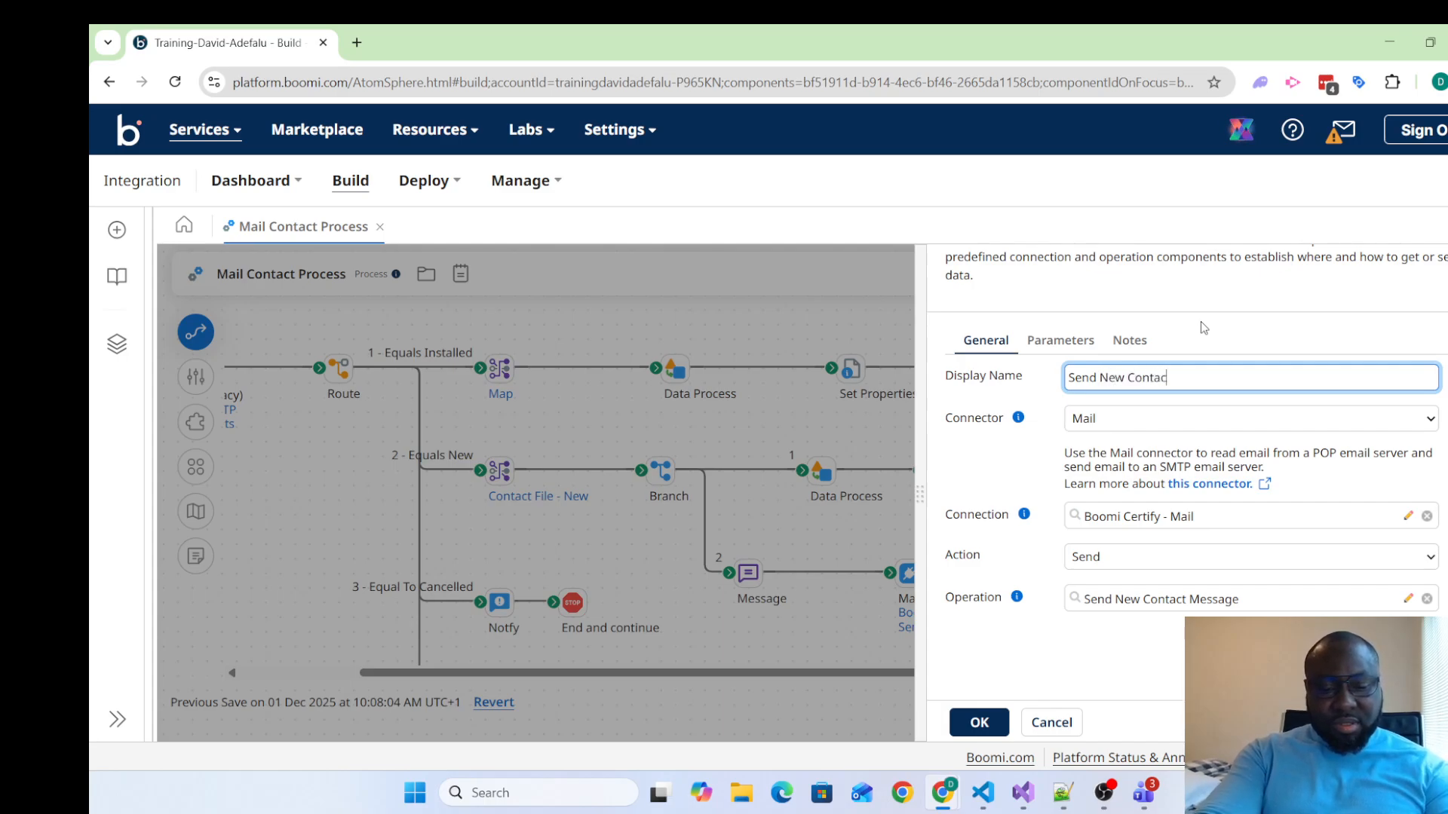
{"action": "type", "text": "t eEmail"}
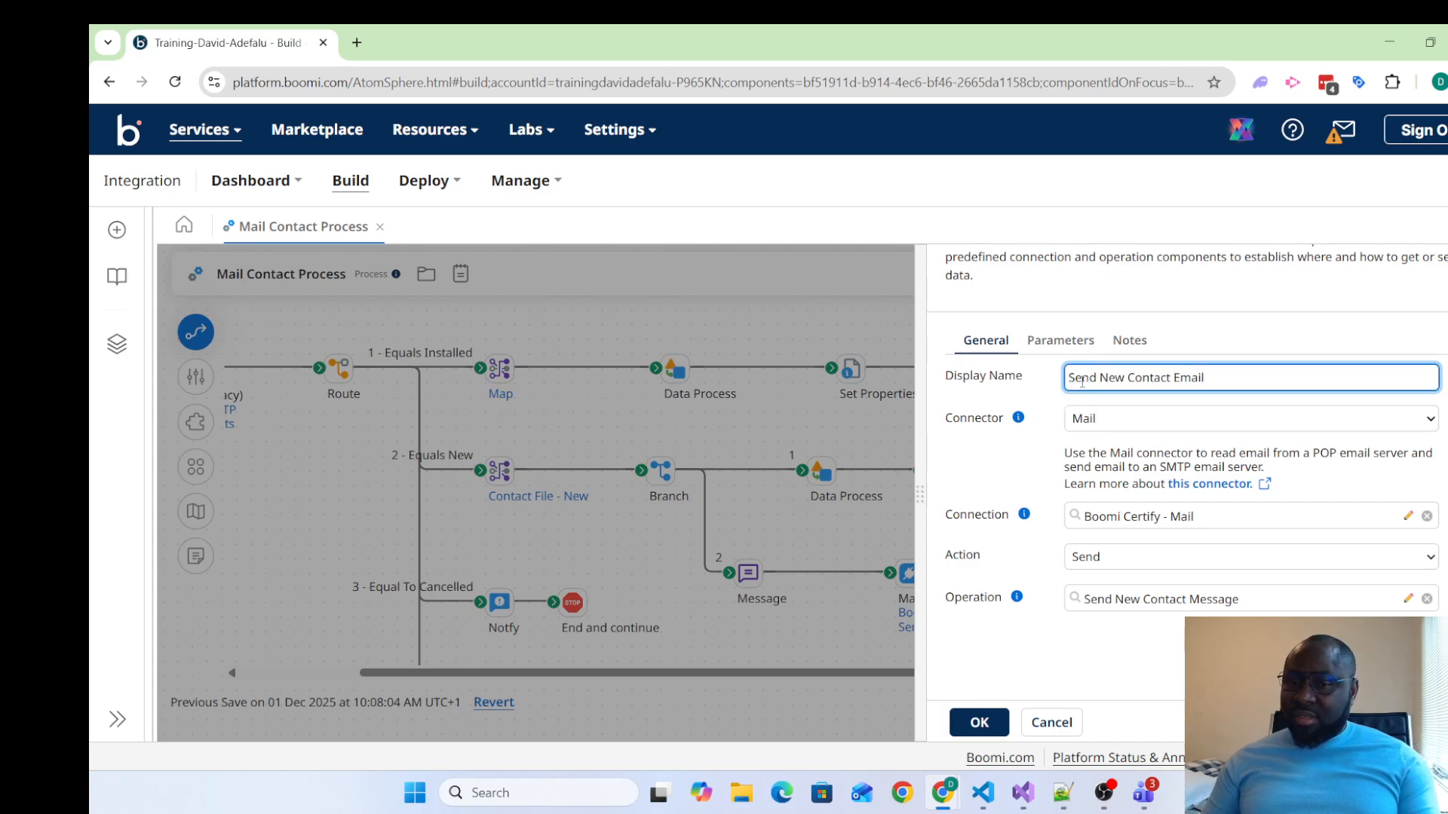
{"action": "left_click", "coordinate": [979, 722]}
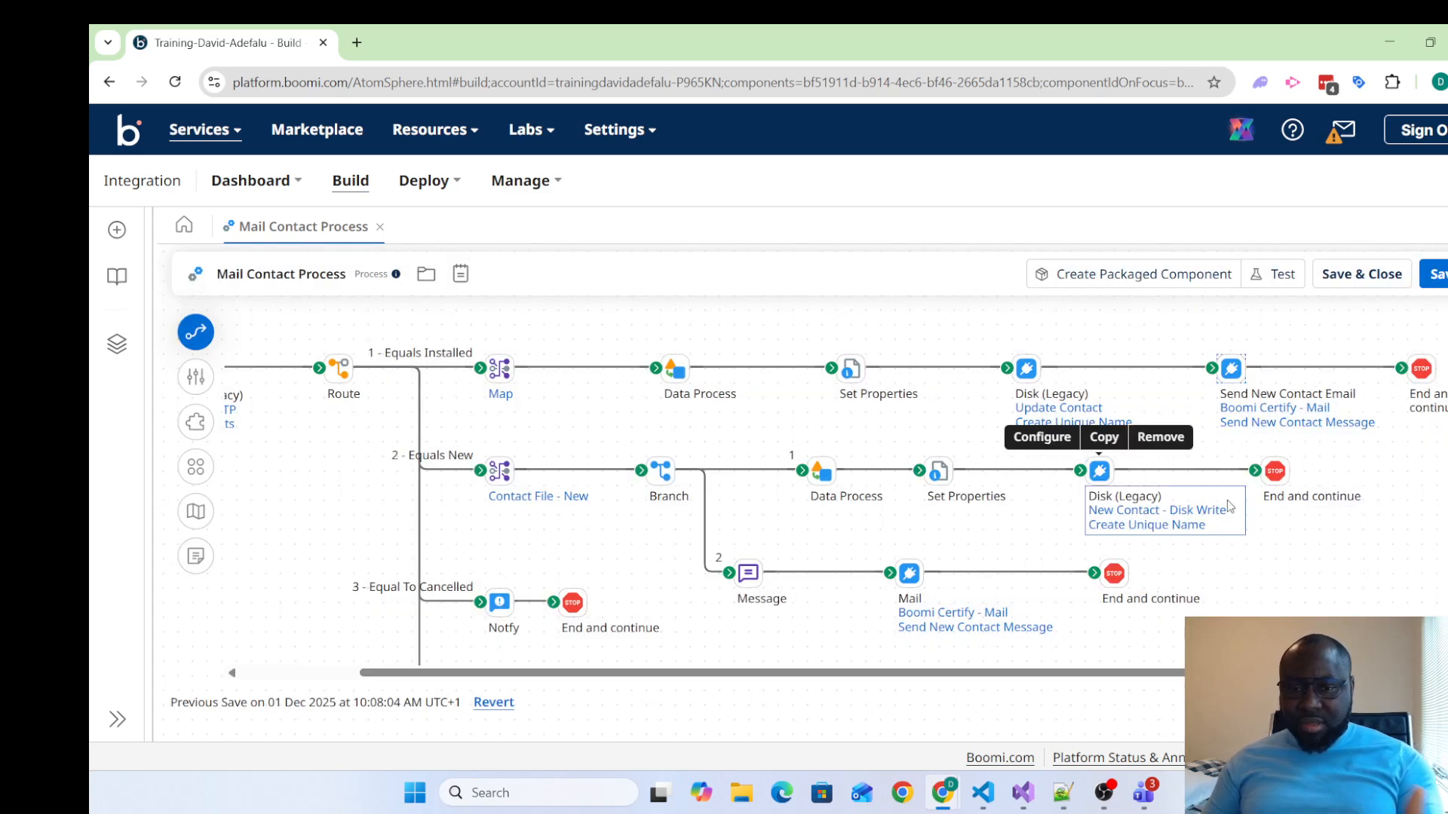
Open the Installed path's Disk connector and check the directory setting of its Update Contact connection
{"action": "mouse_move", "coordinate": [1026, 370]}
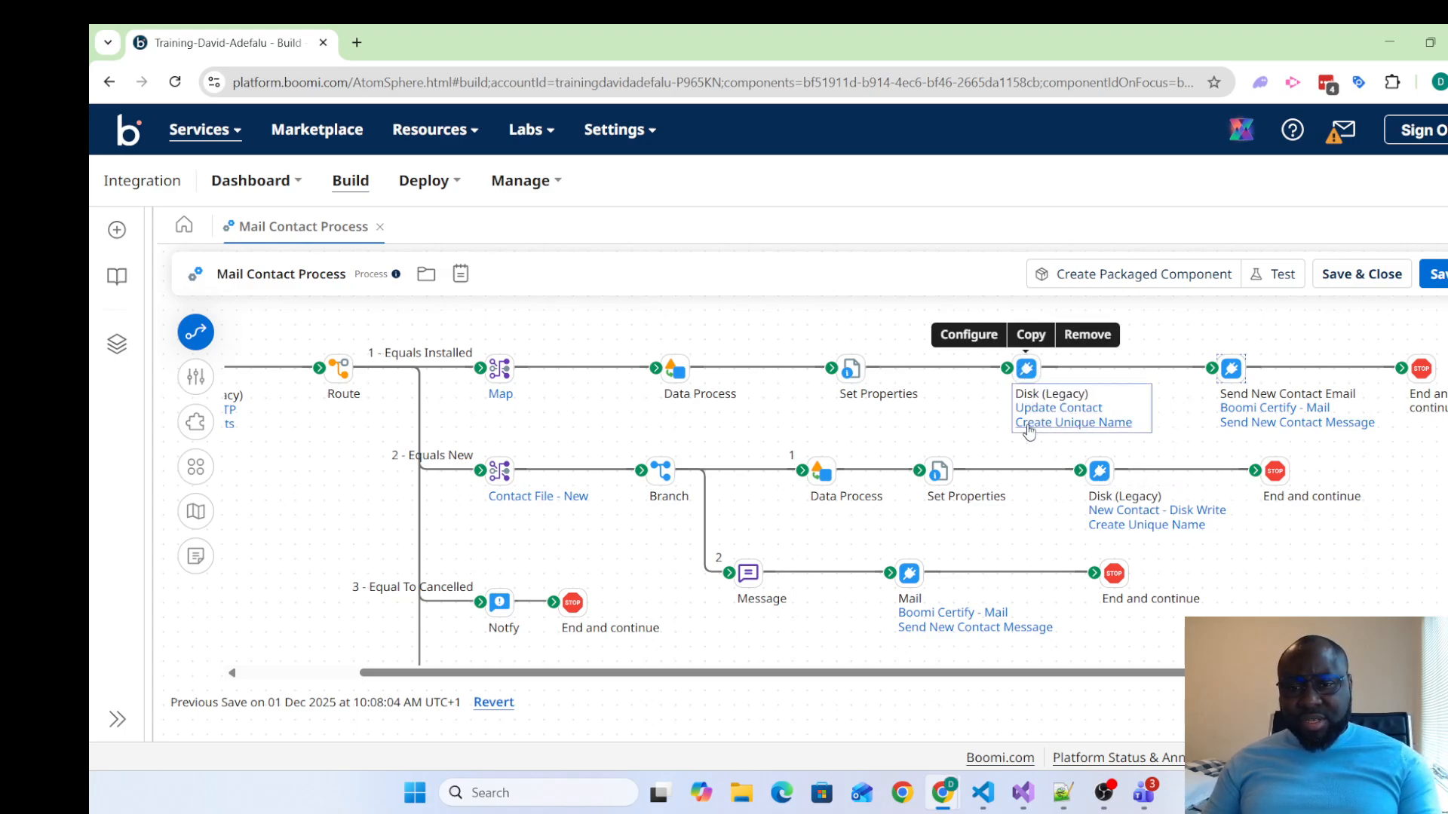
{"action": "double_click", "coordinate": [1027, 370]}
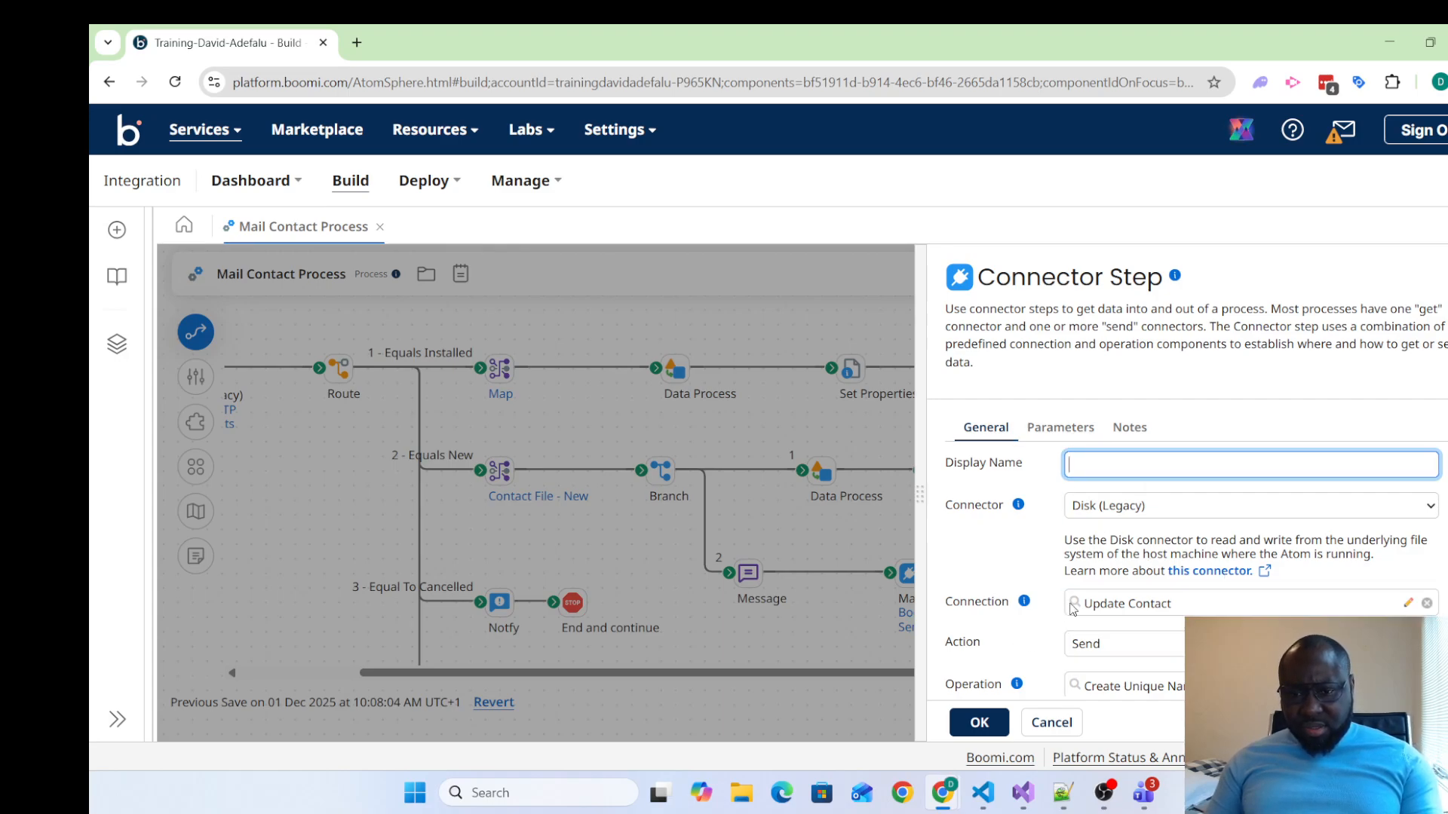
{"action": "left_click", "coordinate": [1407, 604]}
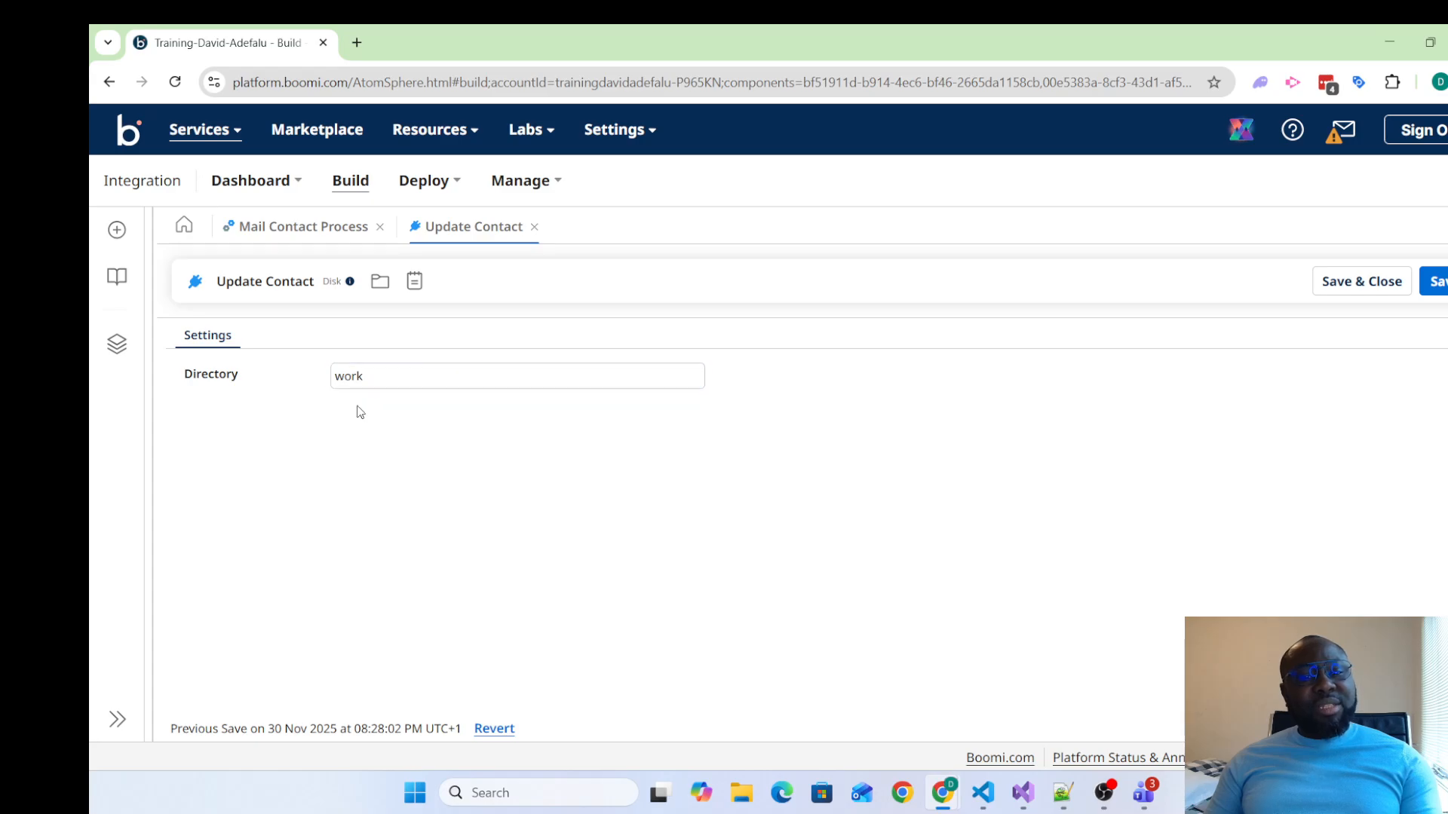
{"action": "left_click", "coordinate": [534, 227]}
Inspect the file naming options of the Disk connector's Create Unique Name operation, and save and close the operation
{"action": "scroll", "coordinate": [1099, 643], "scroll_direction": "down", "scroll_amount": 1}
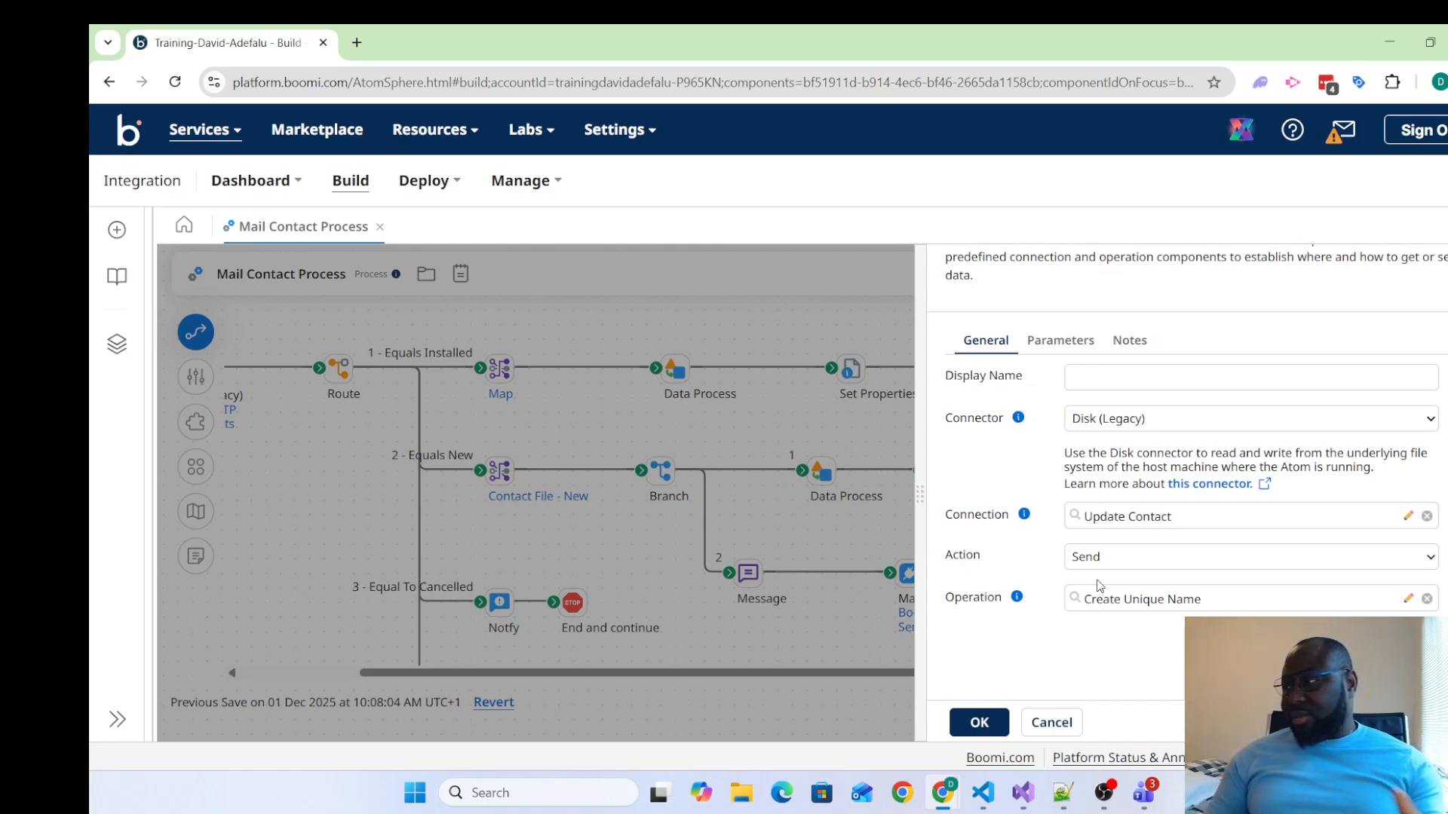
{"action": "left_click", "coordinate": [1198, 608]}
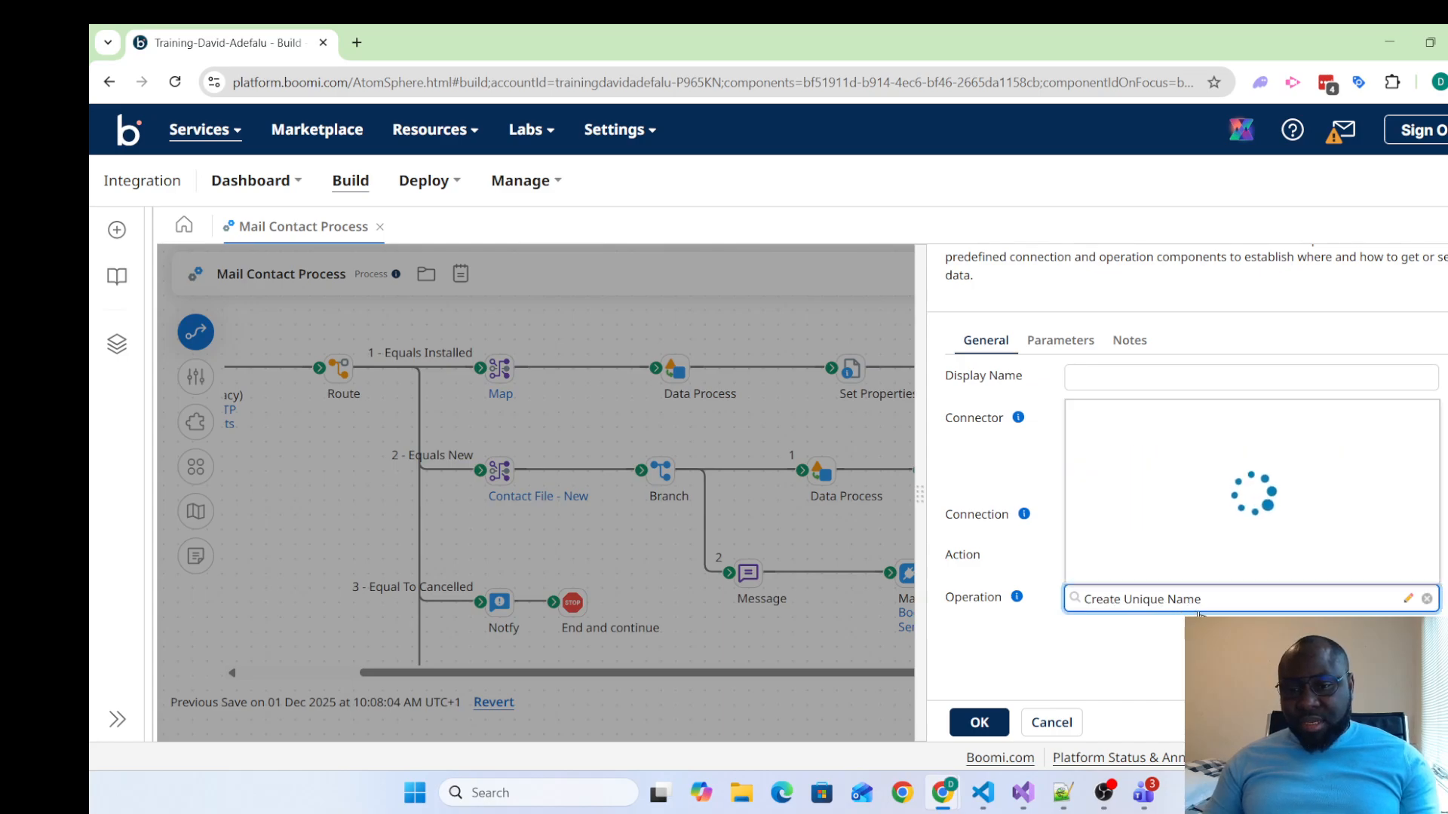
{"action": "left_click", "coordinate": [1186, 570]}
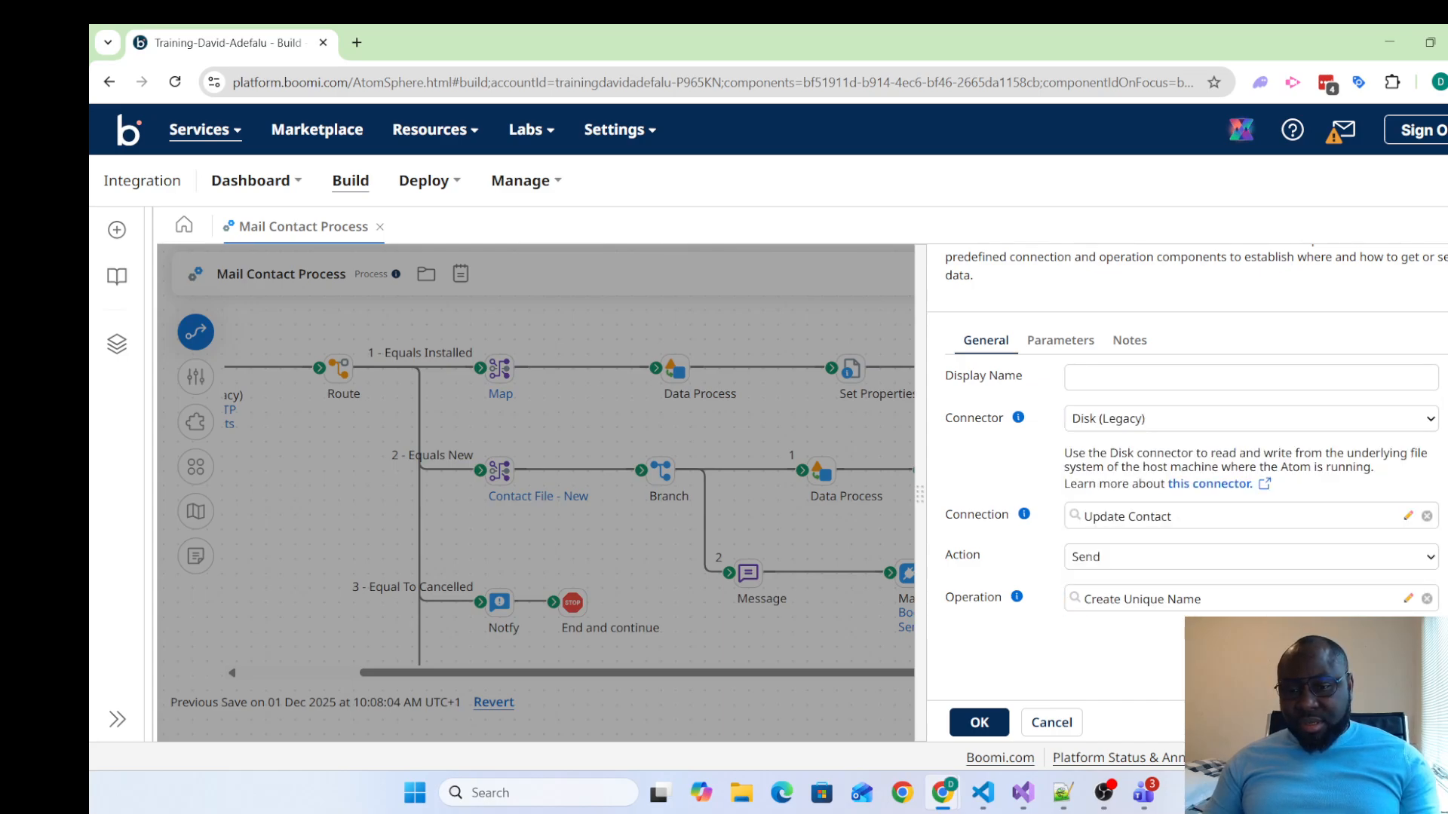
{"action": "left_click", "coordinate": [1407, 598]}
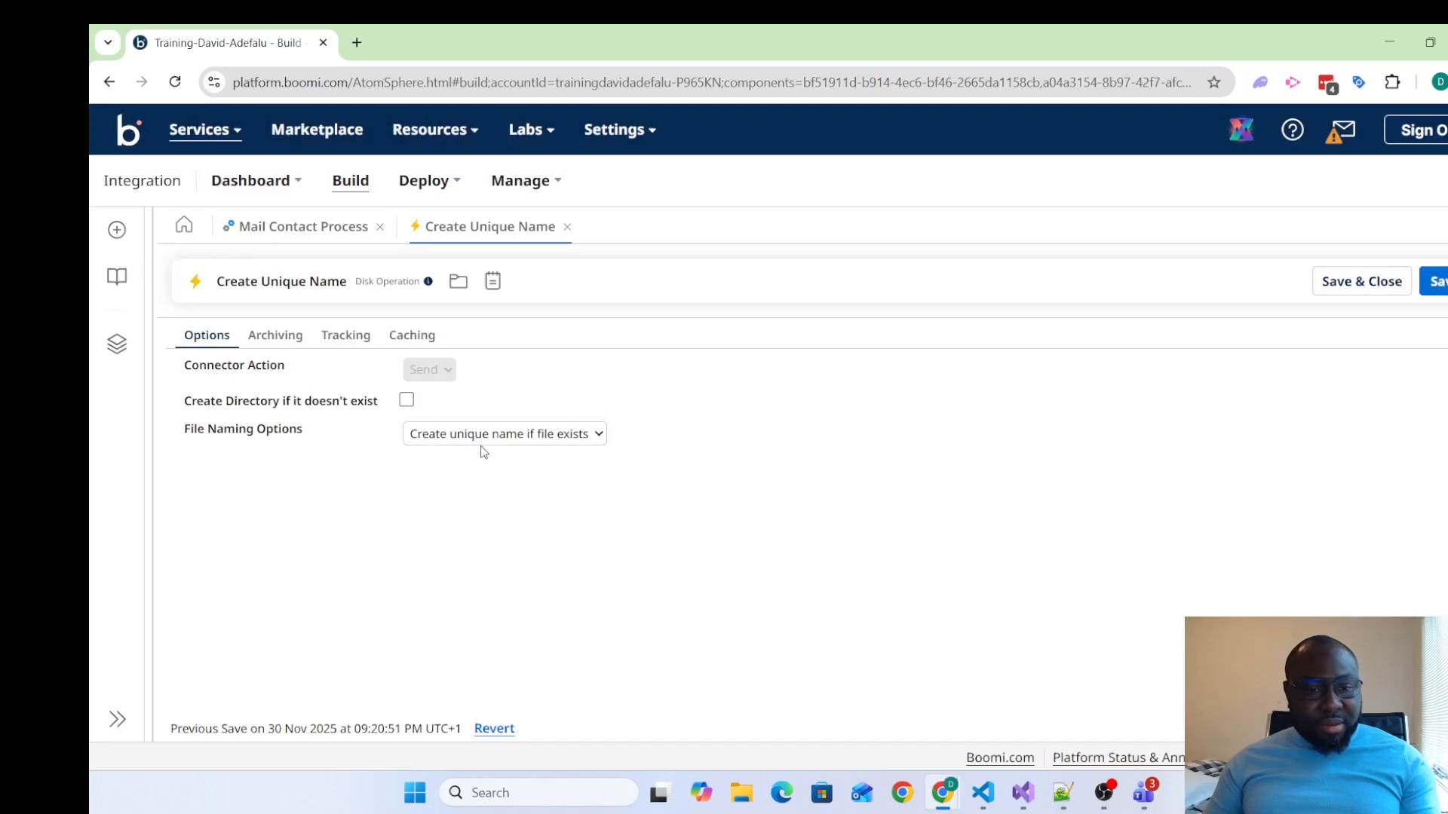
{"action": "left_click", "coordinate": [599, 436]}
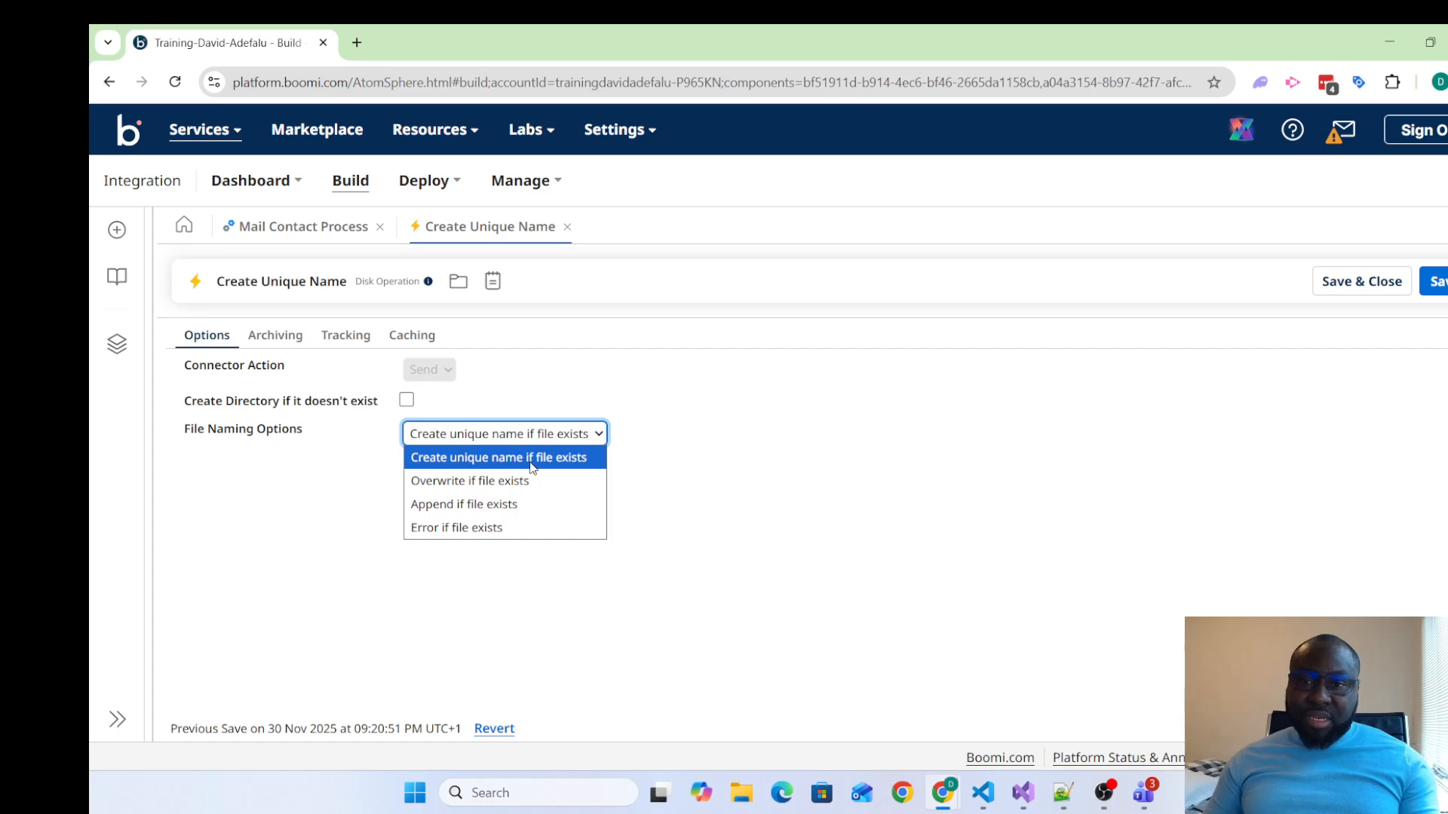
{"action": "left_click", "coordinate": [1073, 556]}
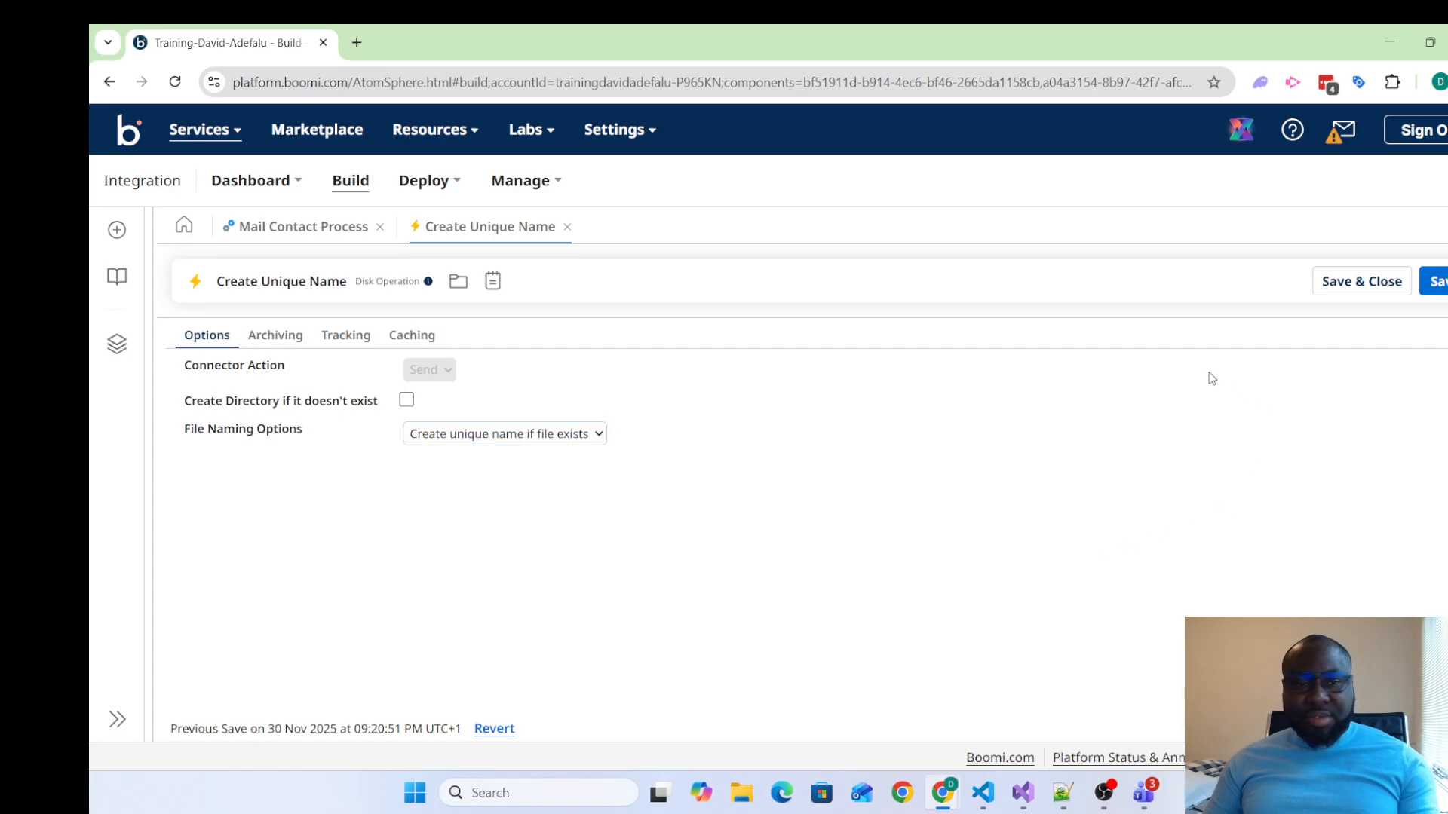
{"action": "left_click", "coordinate": [1356, 286]}
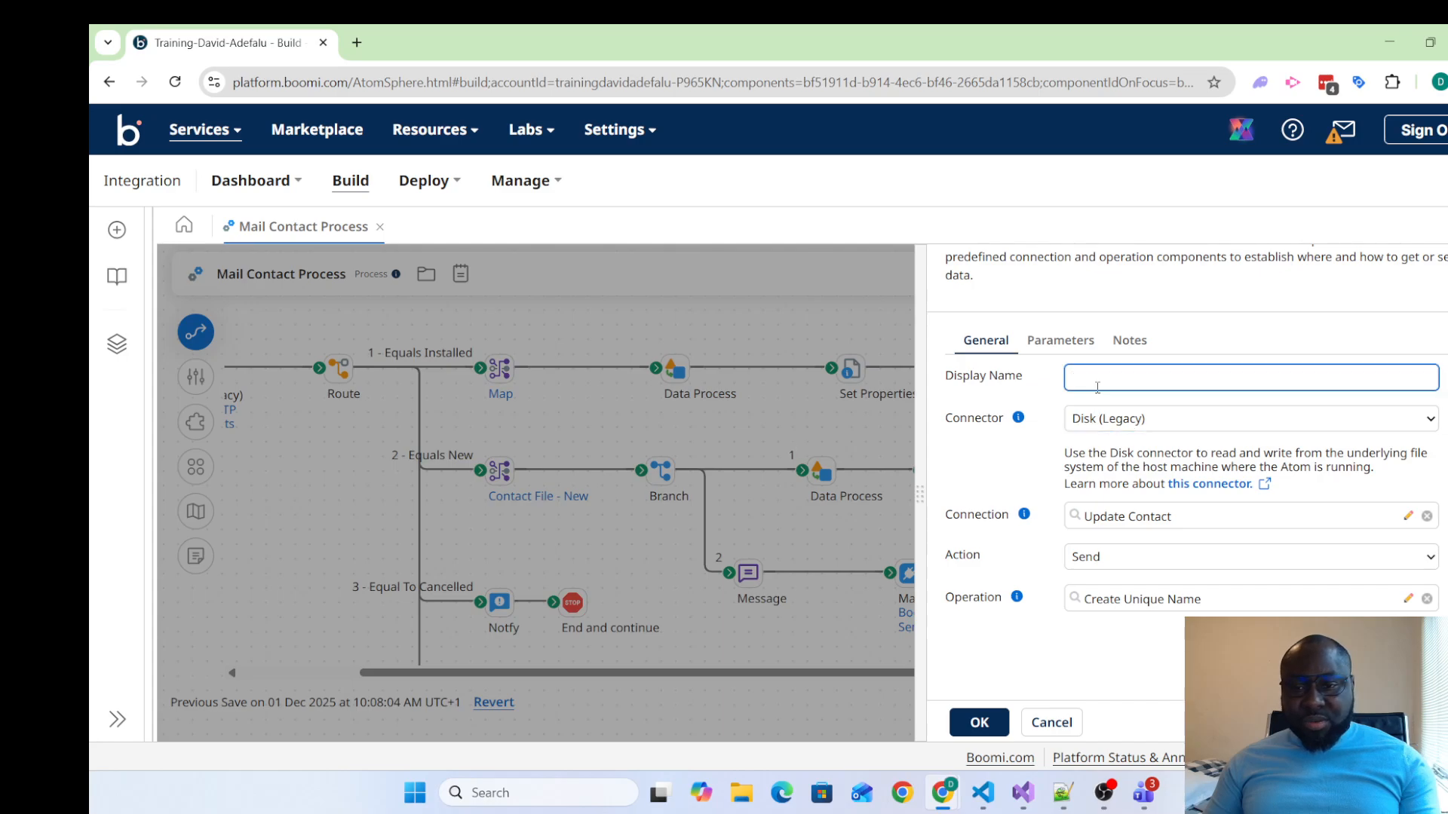
Enter "Create File With Unique Name" as the display name of the Installed path's Disk connector
{"action": "type", "text": "Cret"}
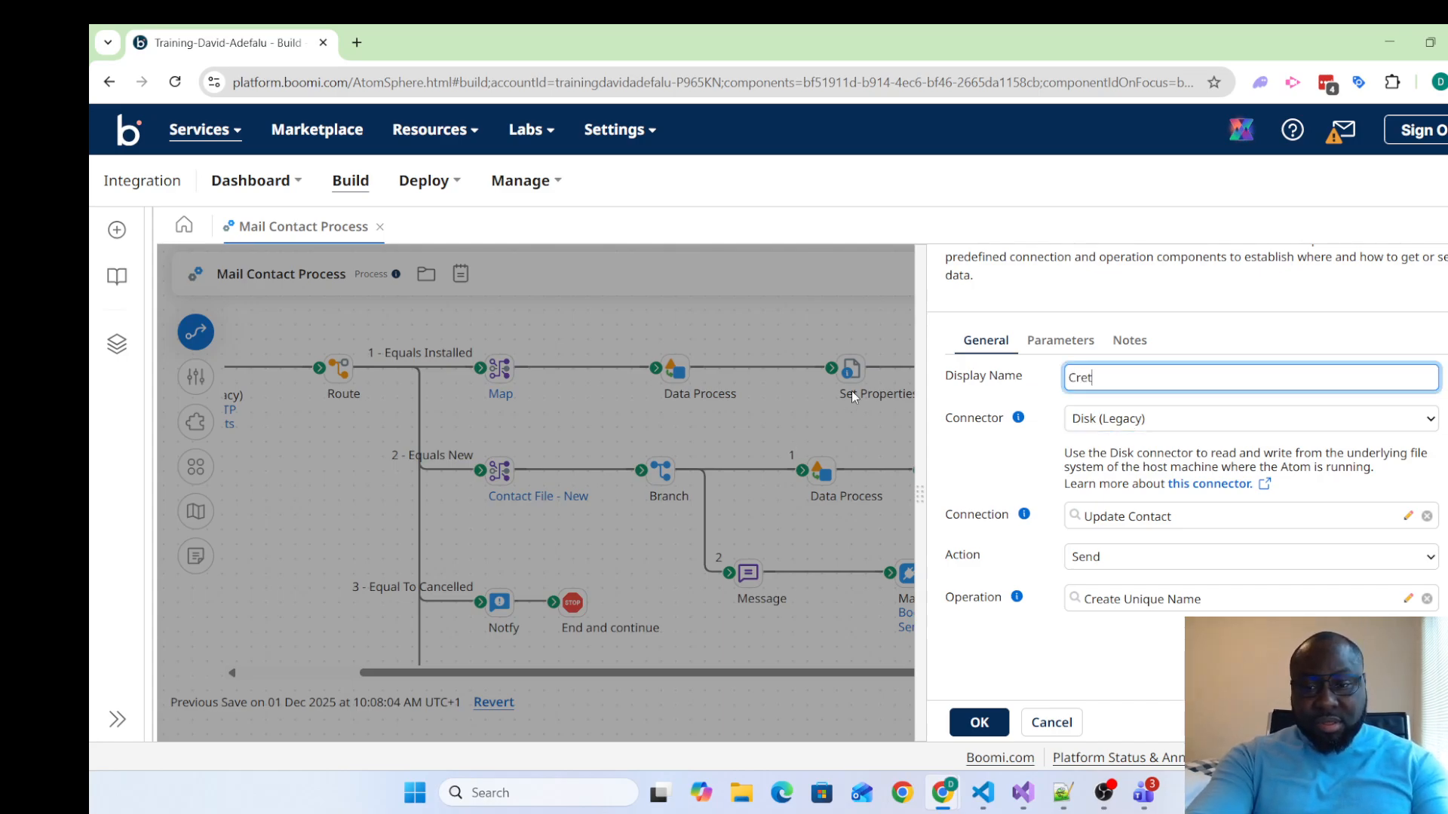
{"action": "key", "text": "BackSpace"}
{"action": "type", "text": "ate"}
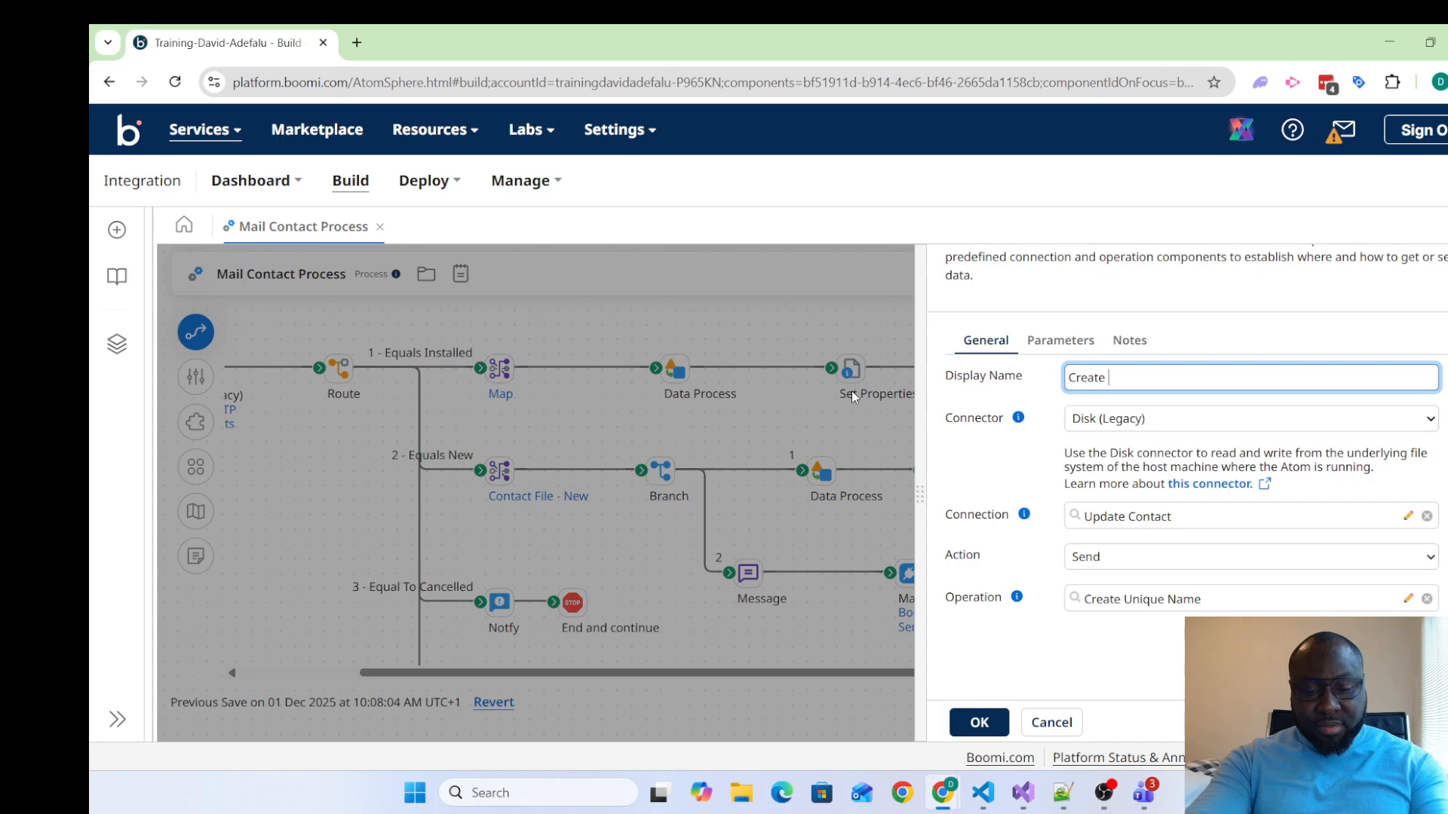
{"action": "type", "text": "File Wi"}
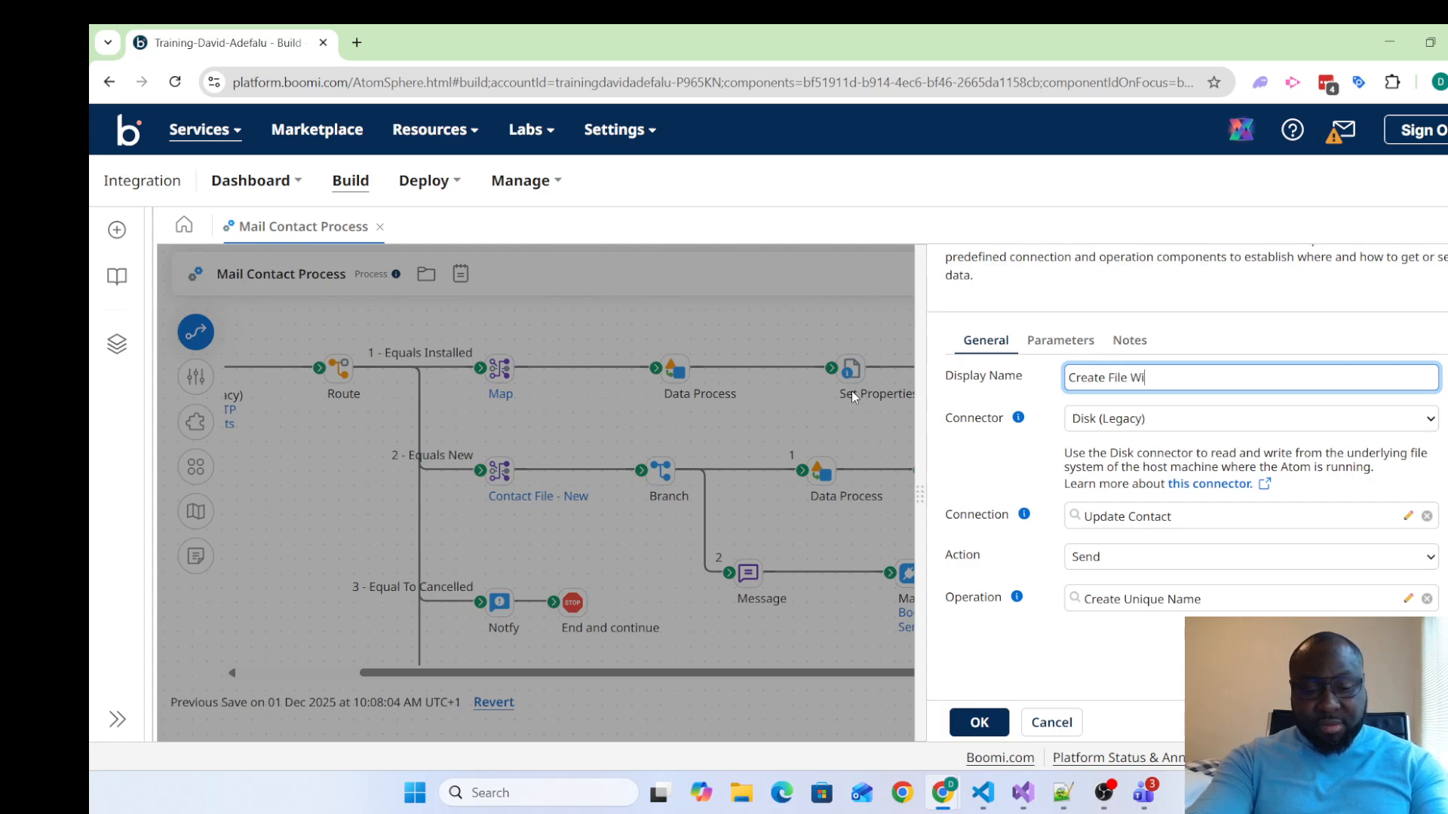
{"action": "type", "text": "th Unique "}
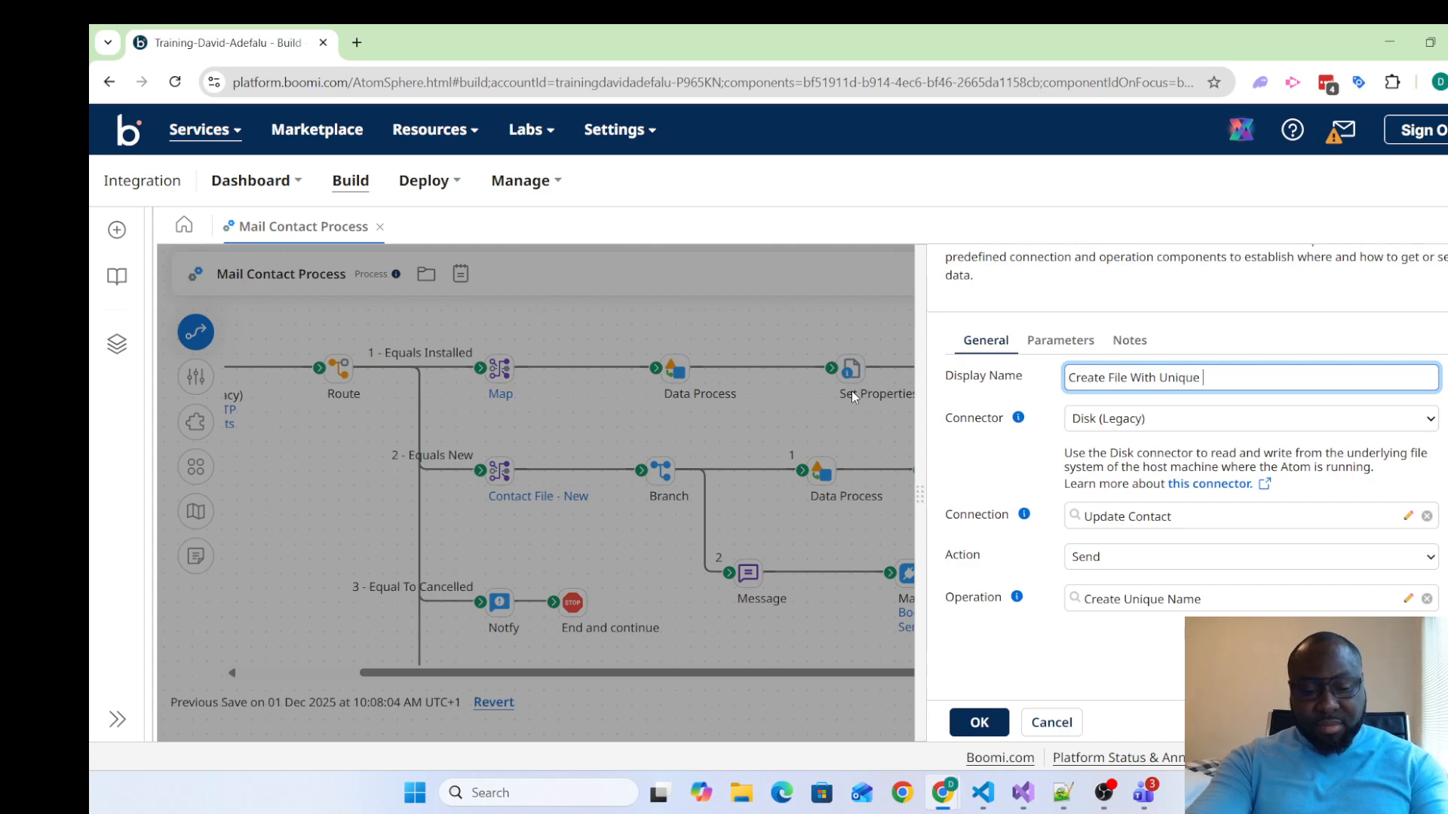
{"action": "type", "text": "Name"}
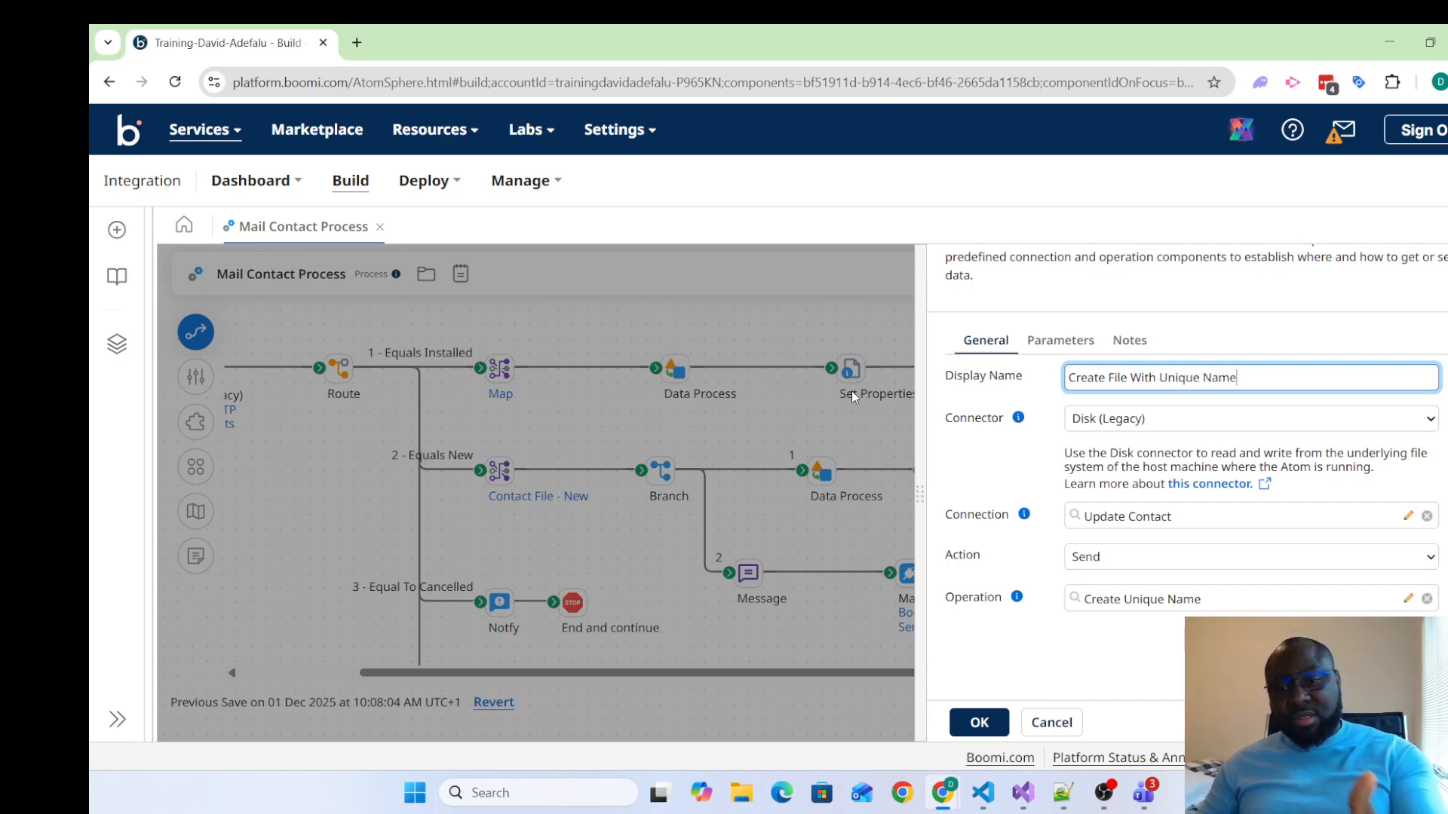
Try "Save" and "Upload" as the first word of the Disk connector's display name
{"action": "double_click", "coordinate": [1093, 378]}
{"action": "type", "text": "Save"}
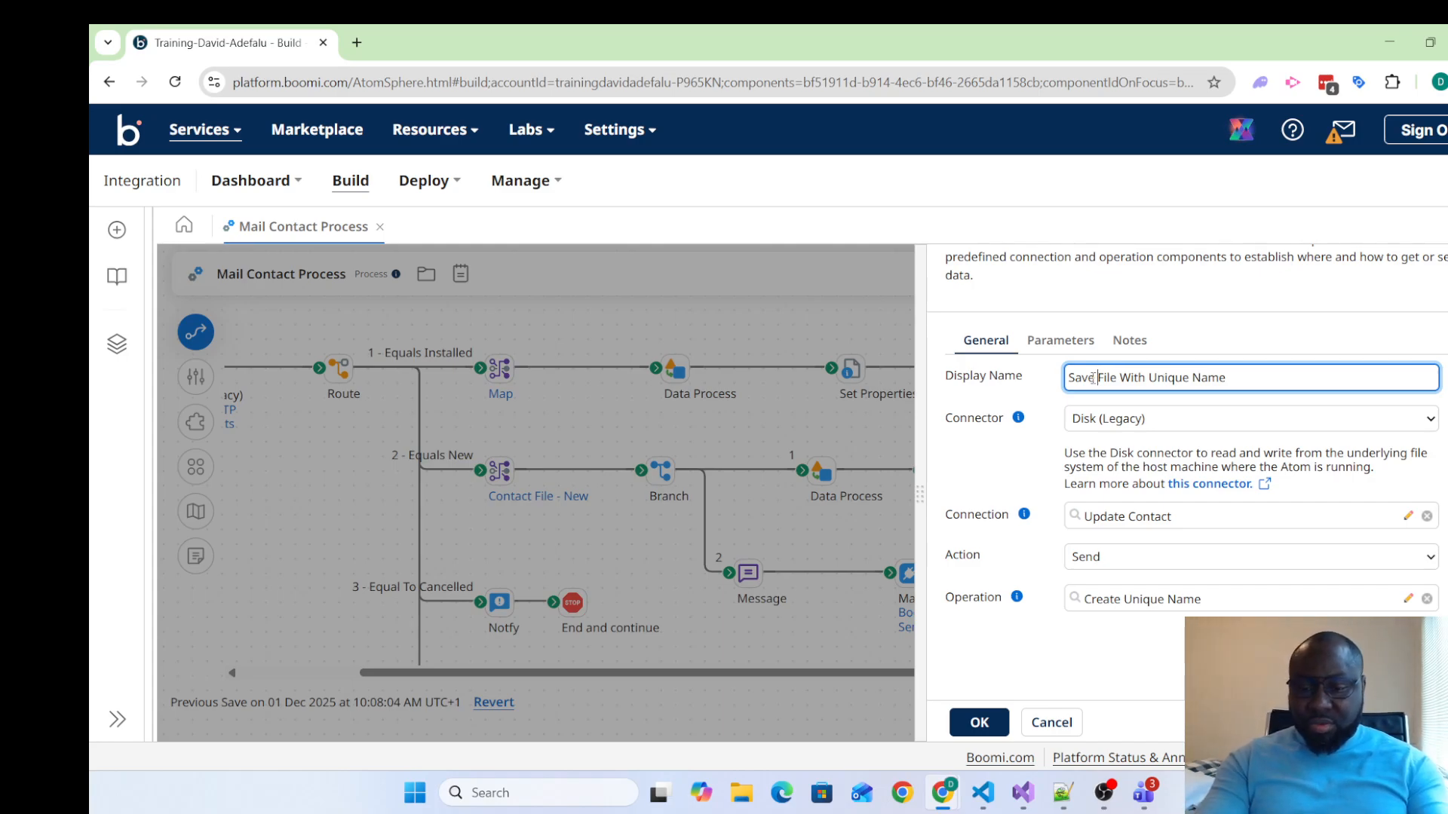
{"action": "double_click", "coordinate": [1085, 378]}
{"action": "key", "text": "BackSpace"}
{"action": "type", "text": "Upload"}
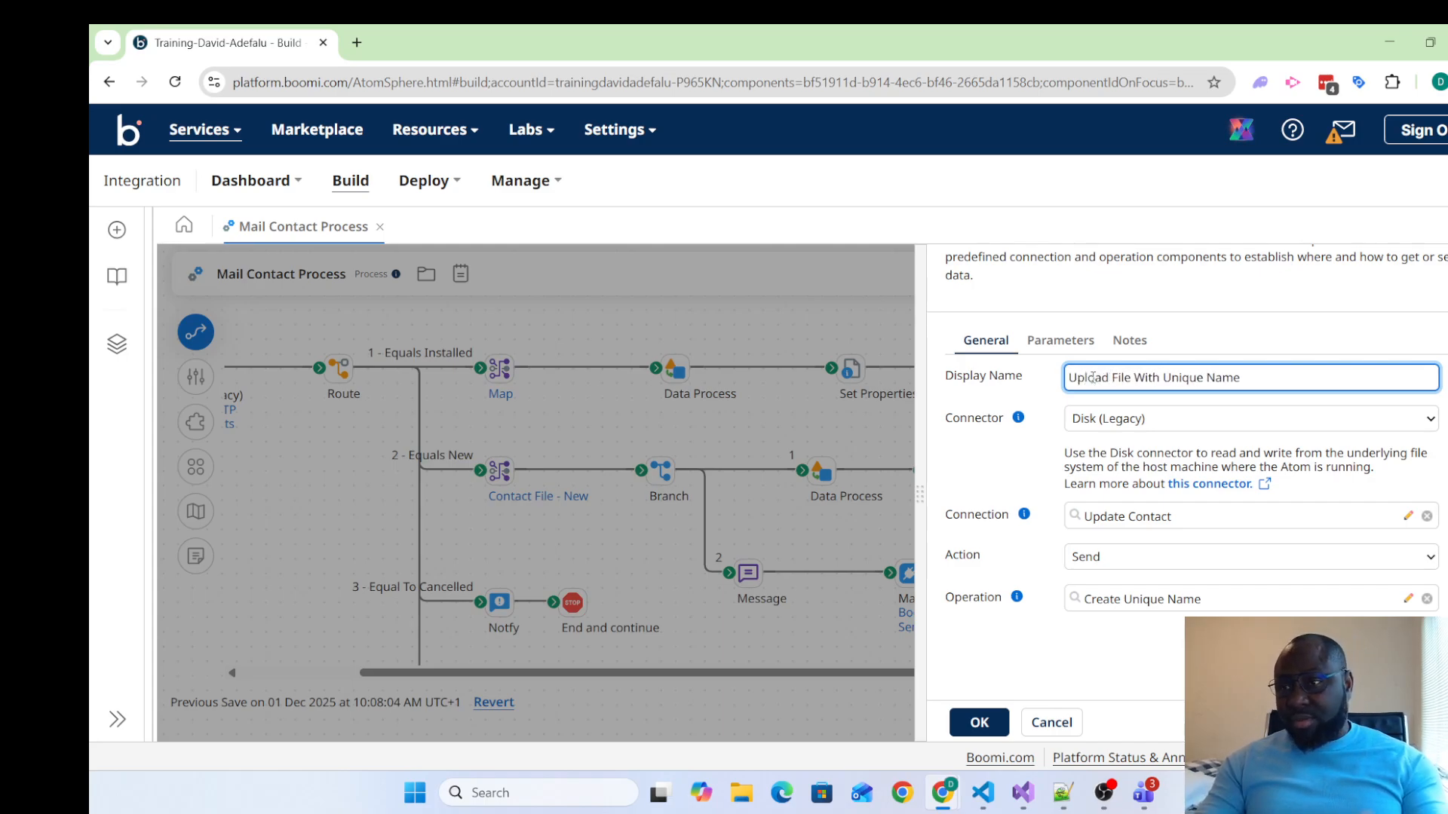
{"action": "key", "text": "BackSpace"}
{"action": "key", "text": "BackSpace"}
{"action": "key", "text": "BackSpace"}
{"action": "key", "text": "BackSpace"}
{"action": "key", "text": "BackSpace"}
{"action": "key", "text": "BackSpace"}
{"action": "key", "text": "BackSpace"}
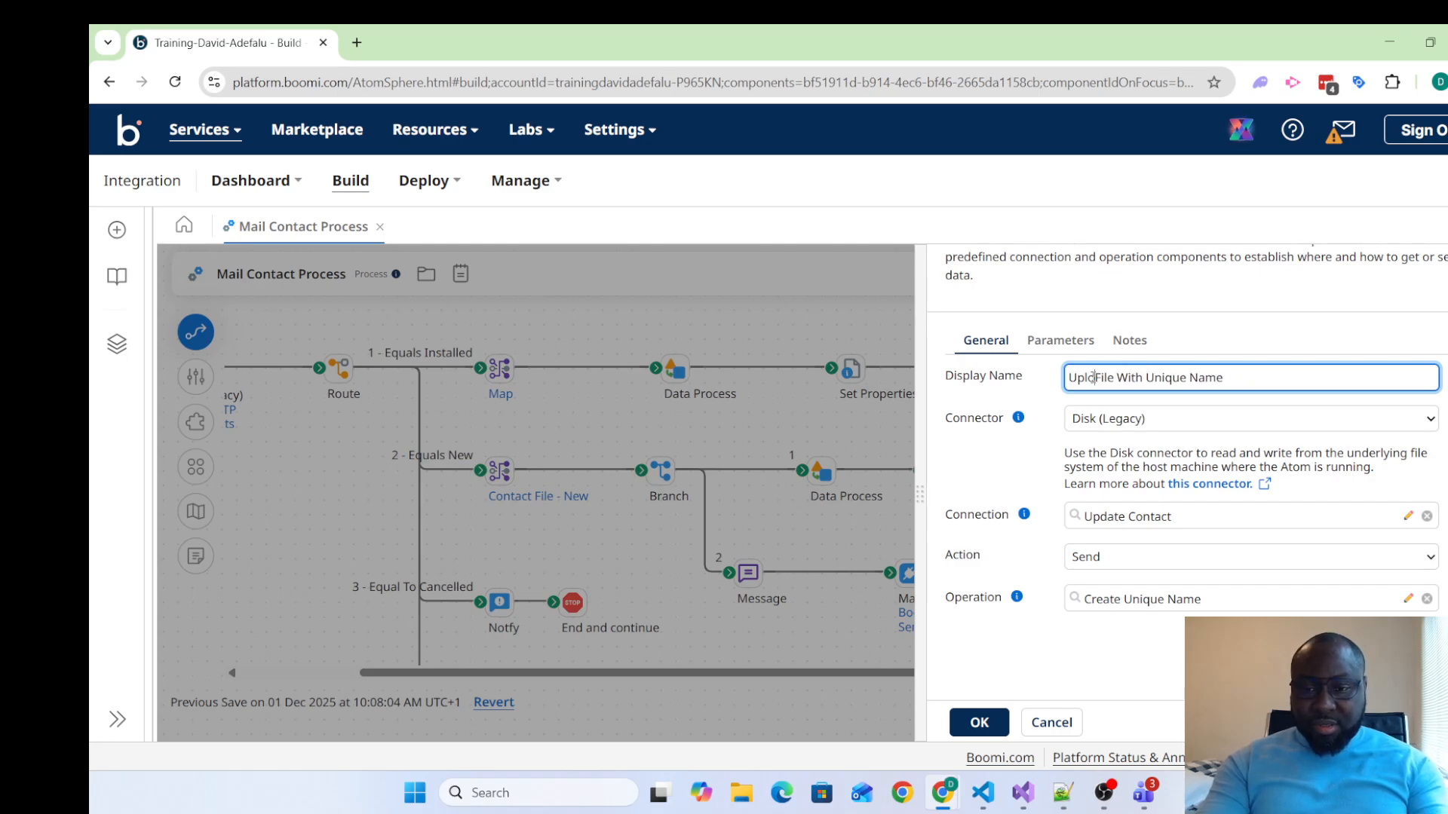
Make "Create" the first word of the Disk connector's display name and apply the connector settings
{"action": "type", "text": "Create"}
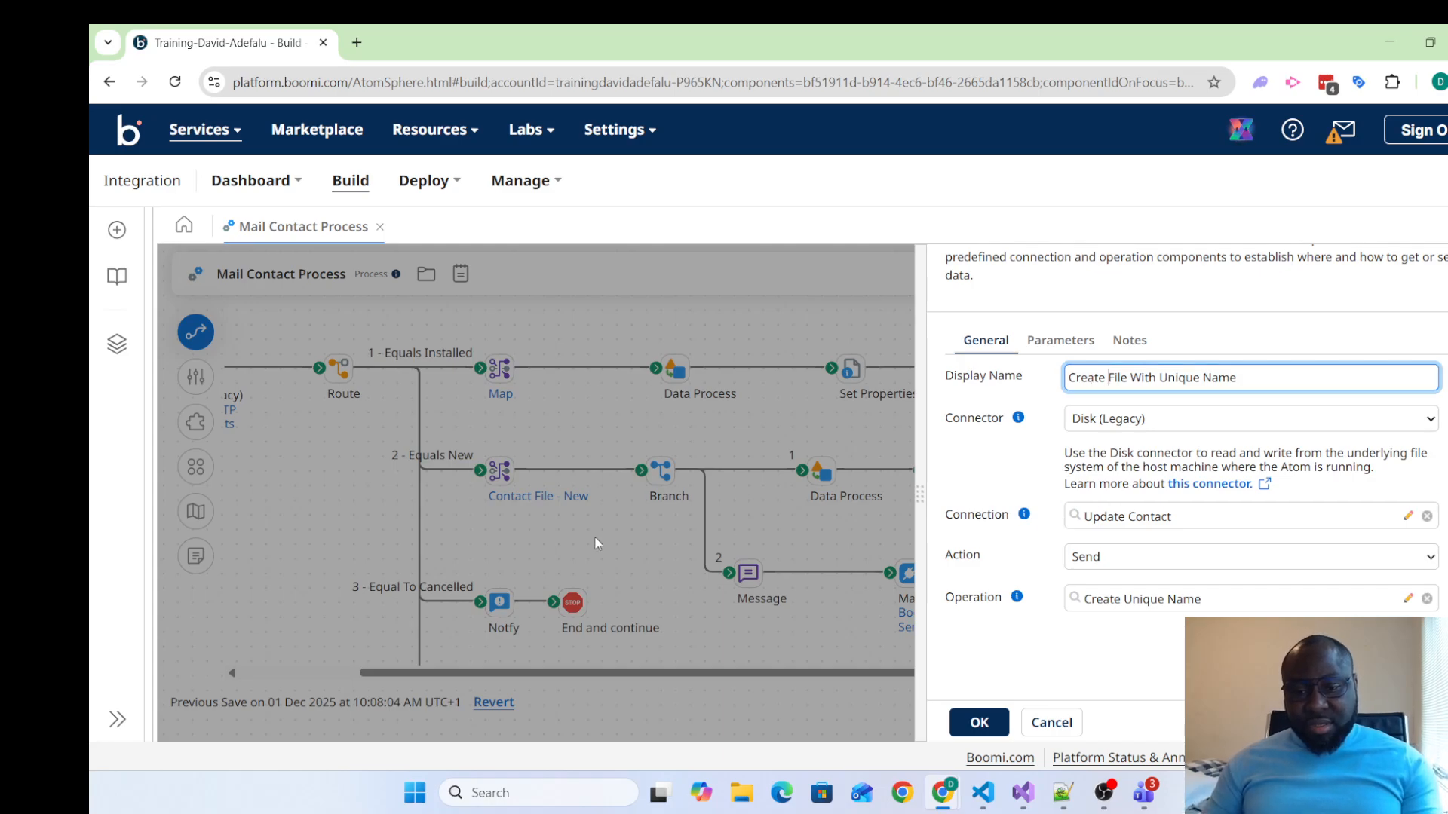
{"action": "left_click", "coordinate": [992, 722]}
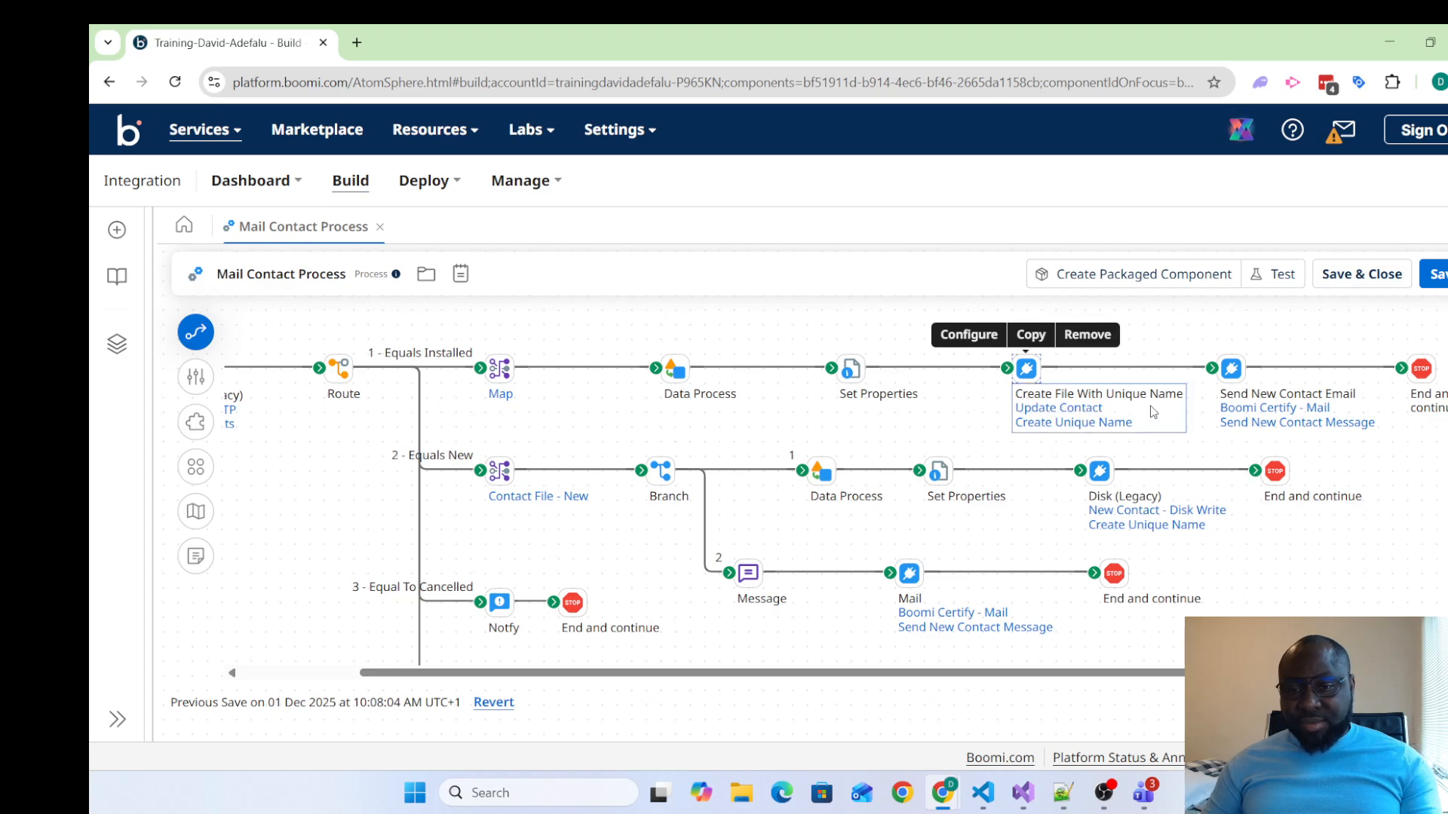
Open the Installed path's Set Properties shape and review how its Disk - File Name property is defined
{"action": "mouse_move", "coordinate": [1274, 405]}
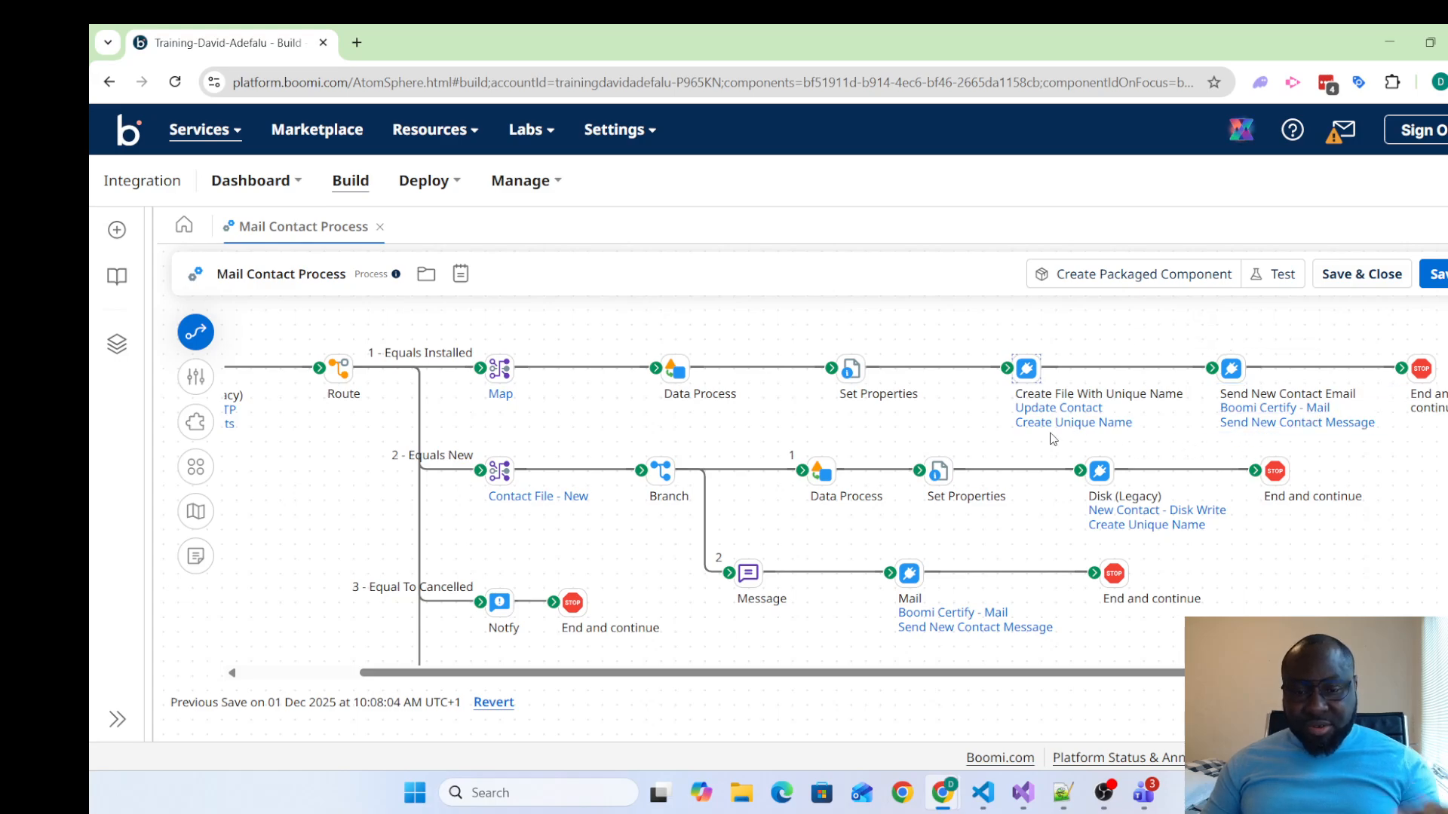
{"action": "mouse_move", "coordinate": [845, 400]}
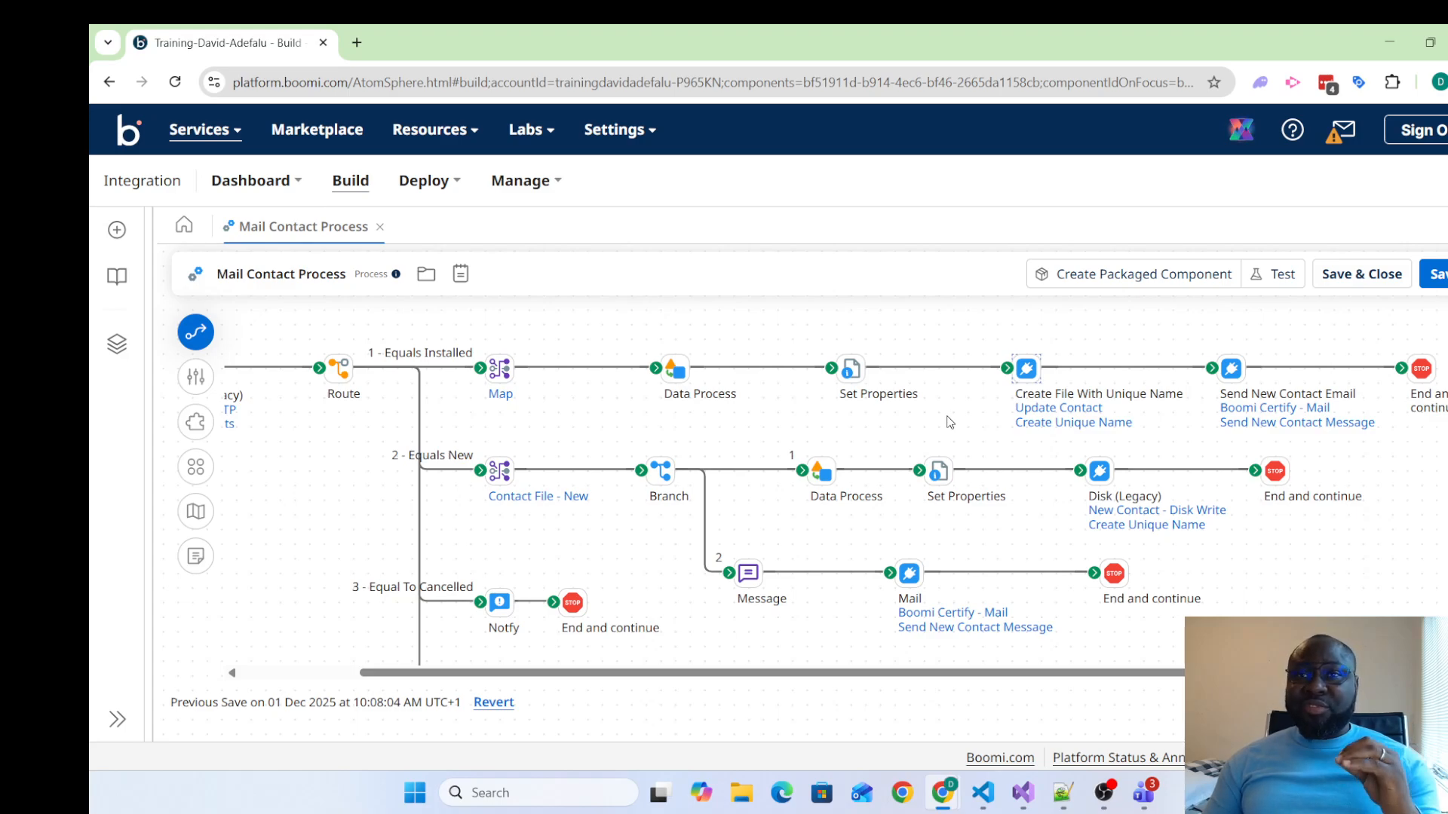
{"action": "left_click", "coordinate": [850, 369]}
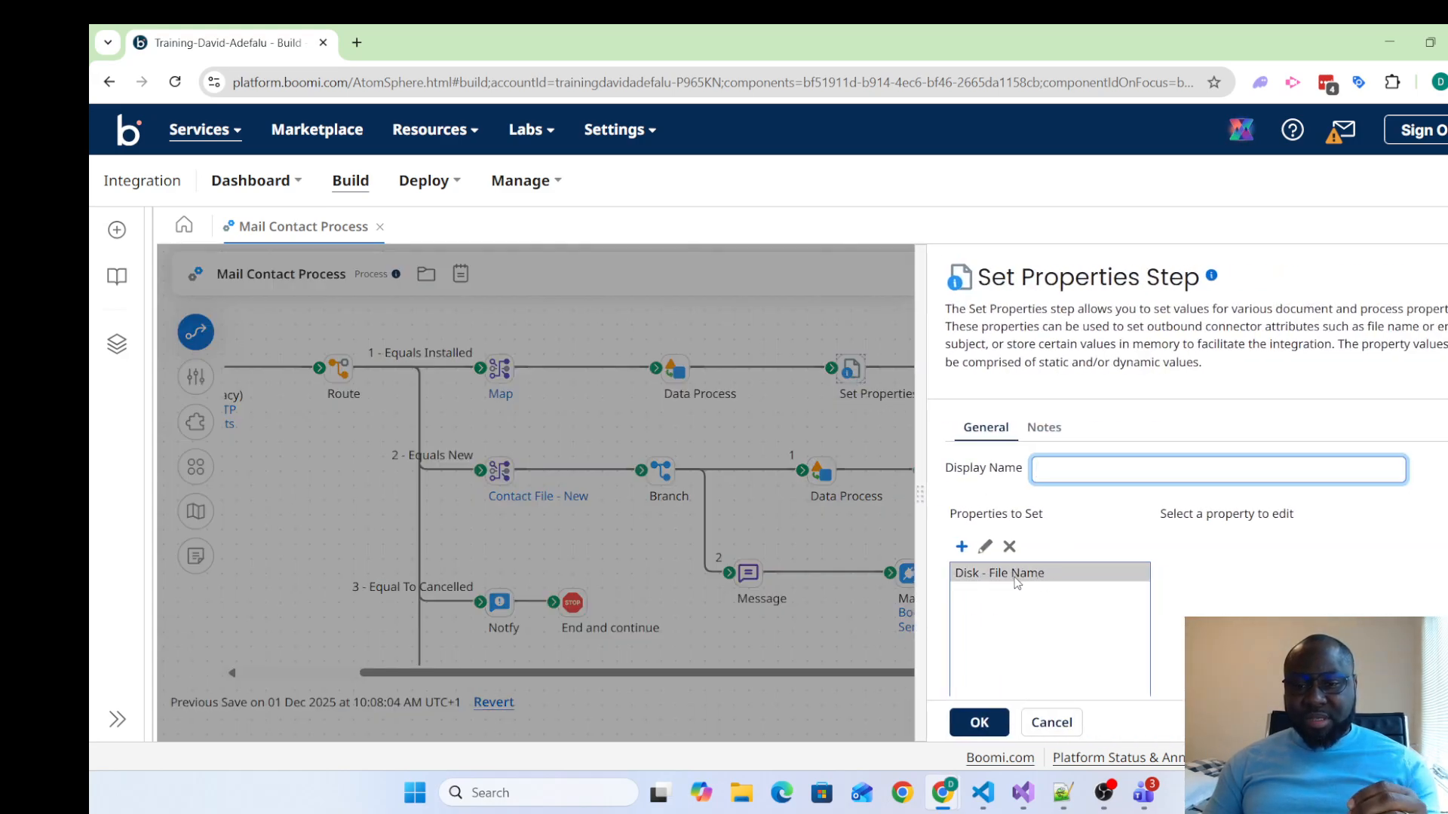
{"action": "left_click", "coordinate": [978, 571]}
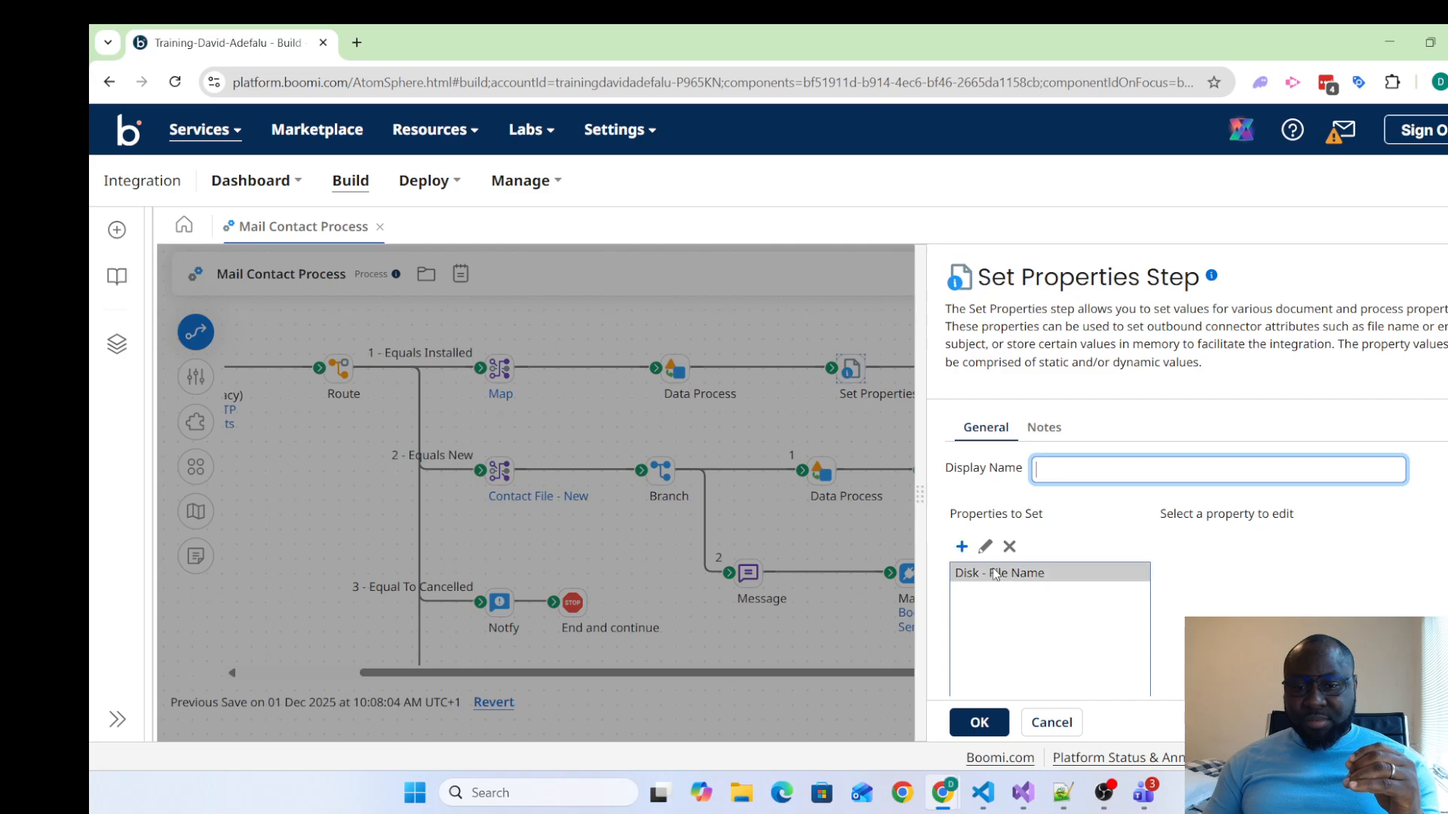
{"action": "left_click", "coordinate": [984, 547]}
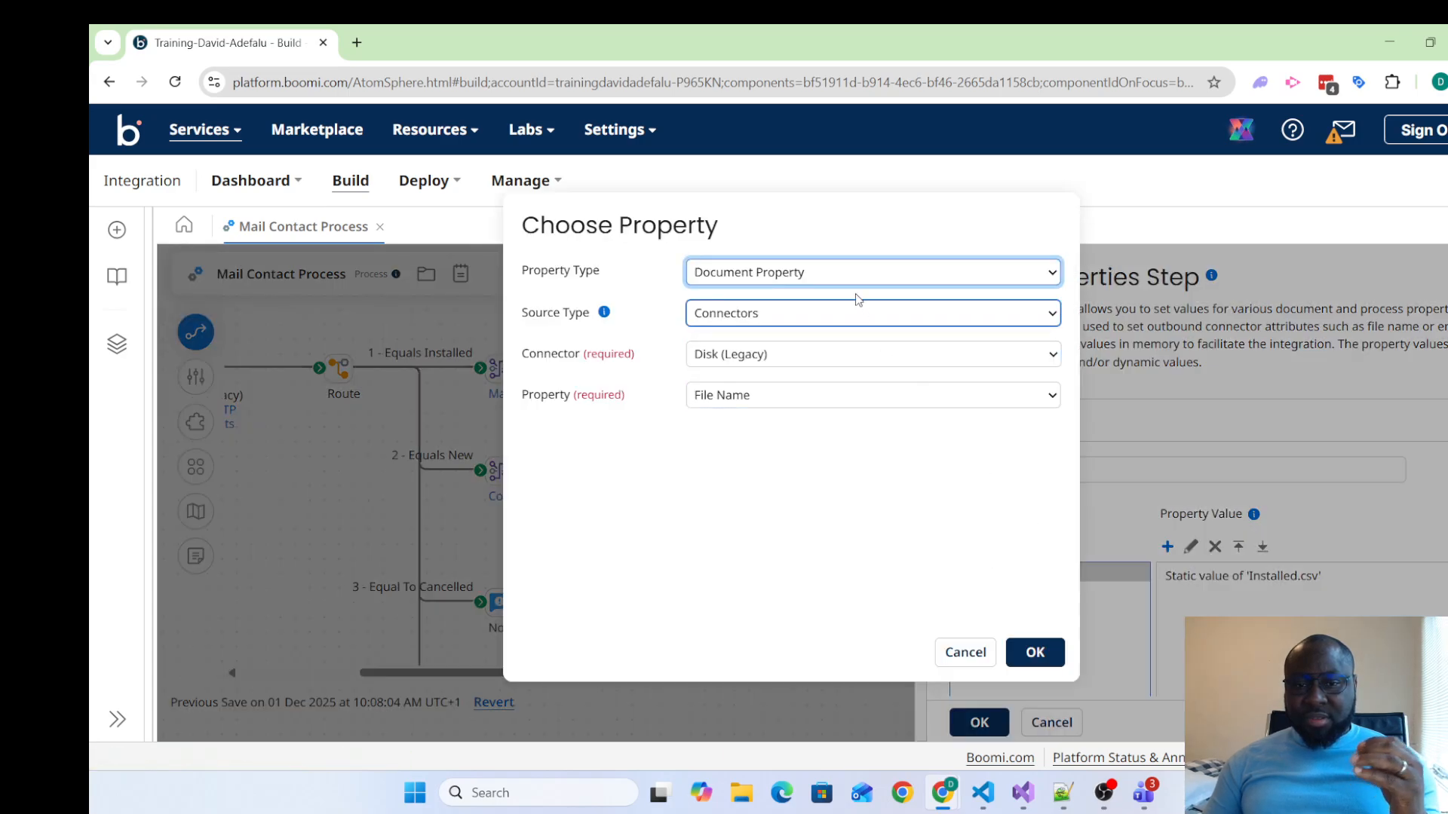
{"action": "left_click", "coordinate": [971, 662]}
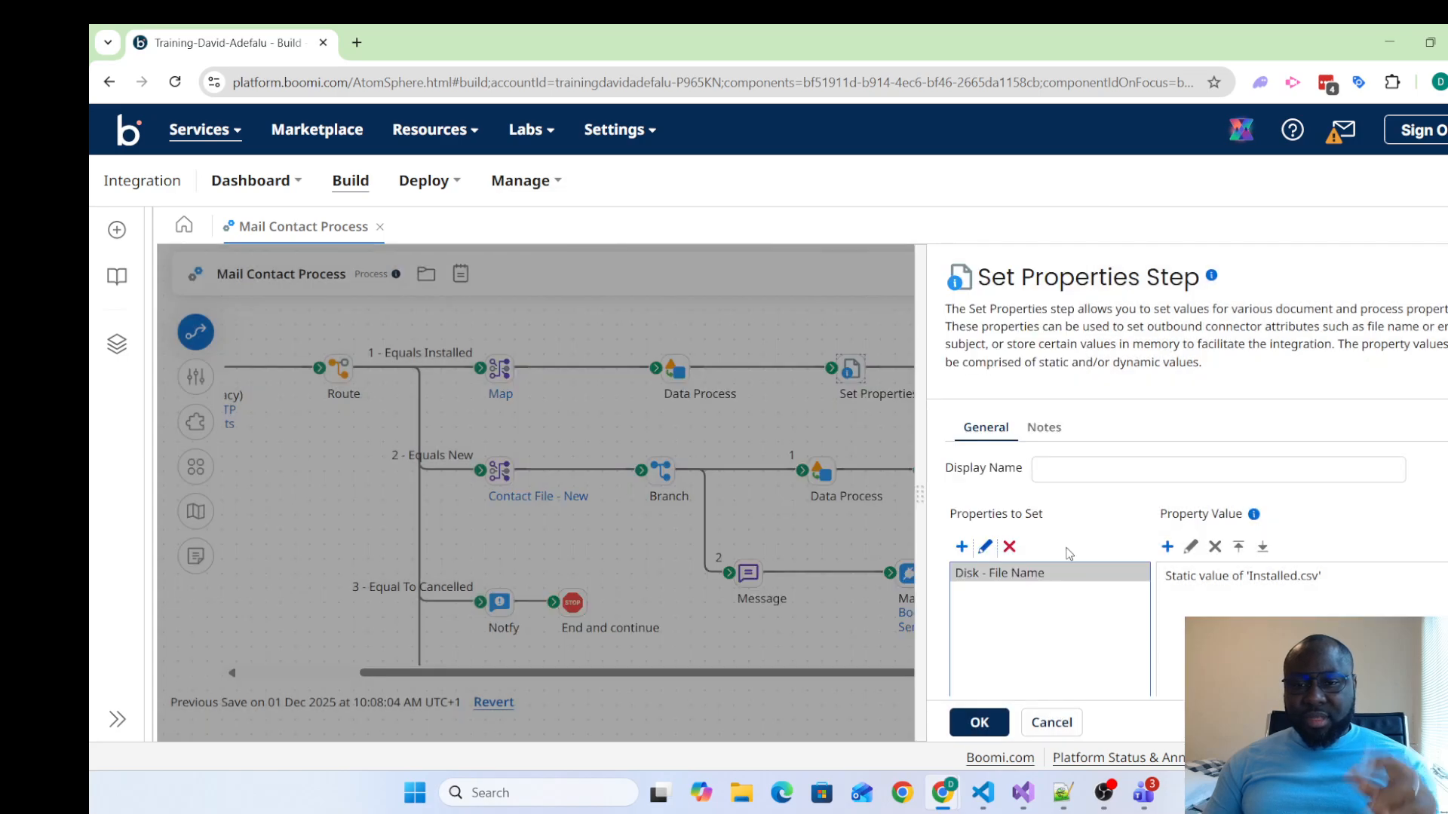
Enter "Set File Name Document Property" as the display name of the Installed path's Set Properties shape
{"action": "left_click", "coordinate": [1093, 472]}
{"action": "type", "text": "Set "}
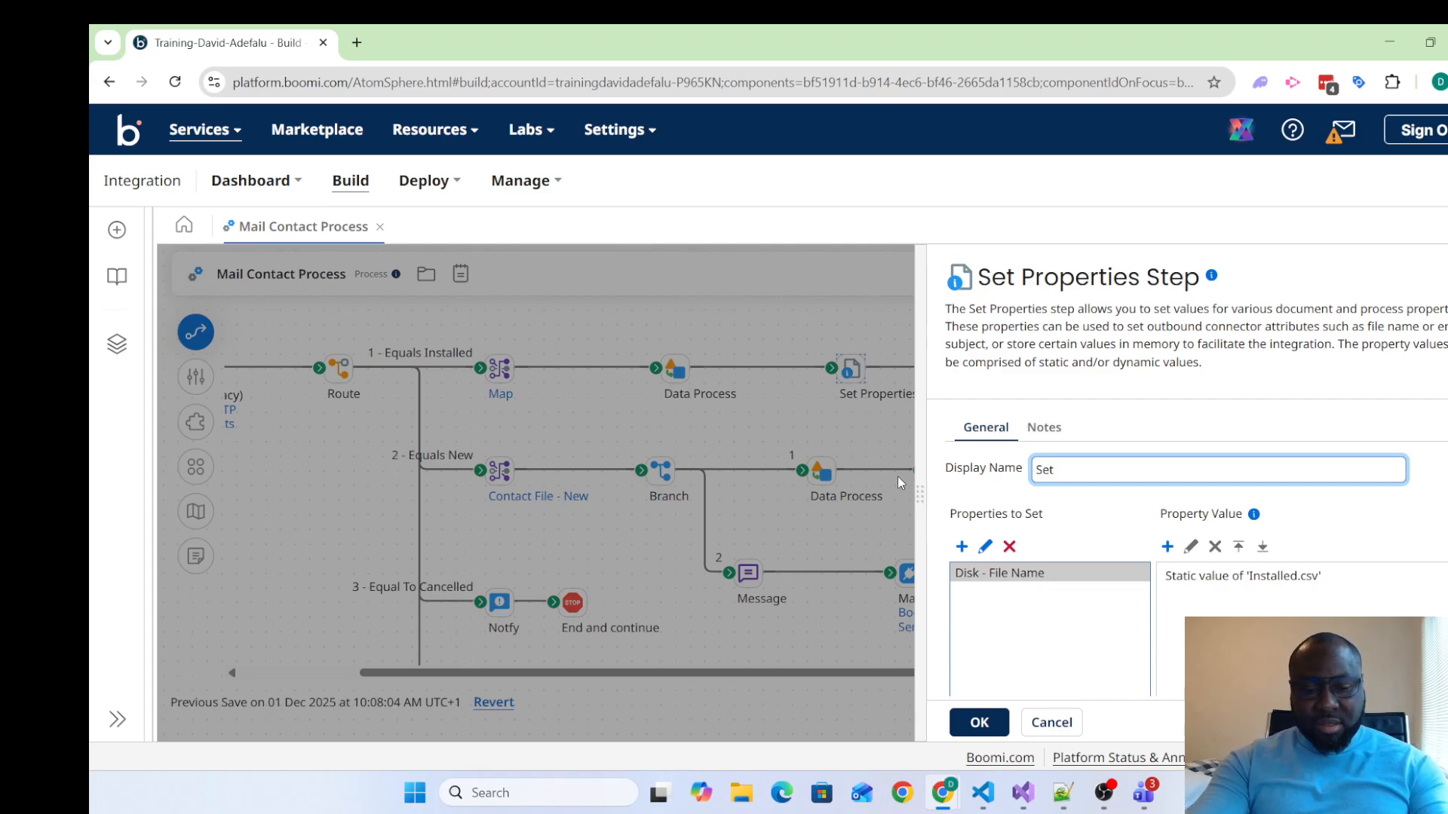
{"action": "type", "text": "File Name Document"}
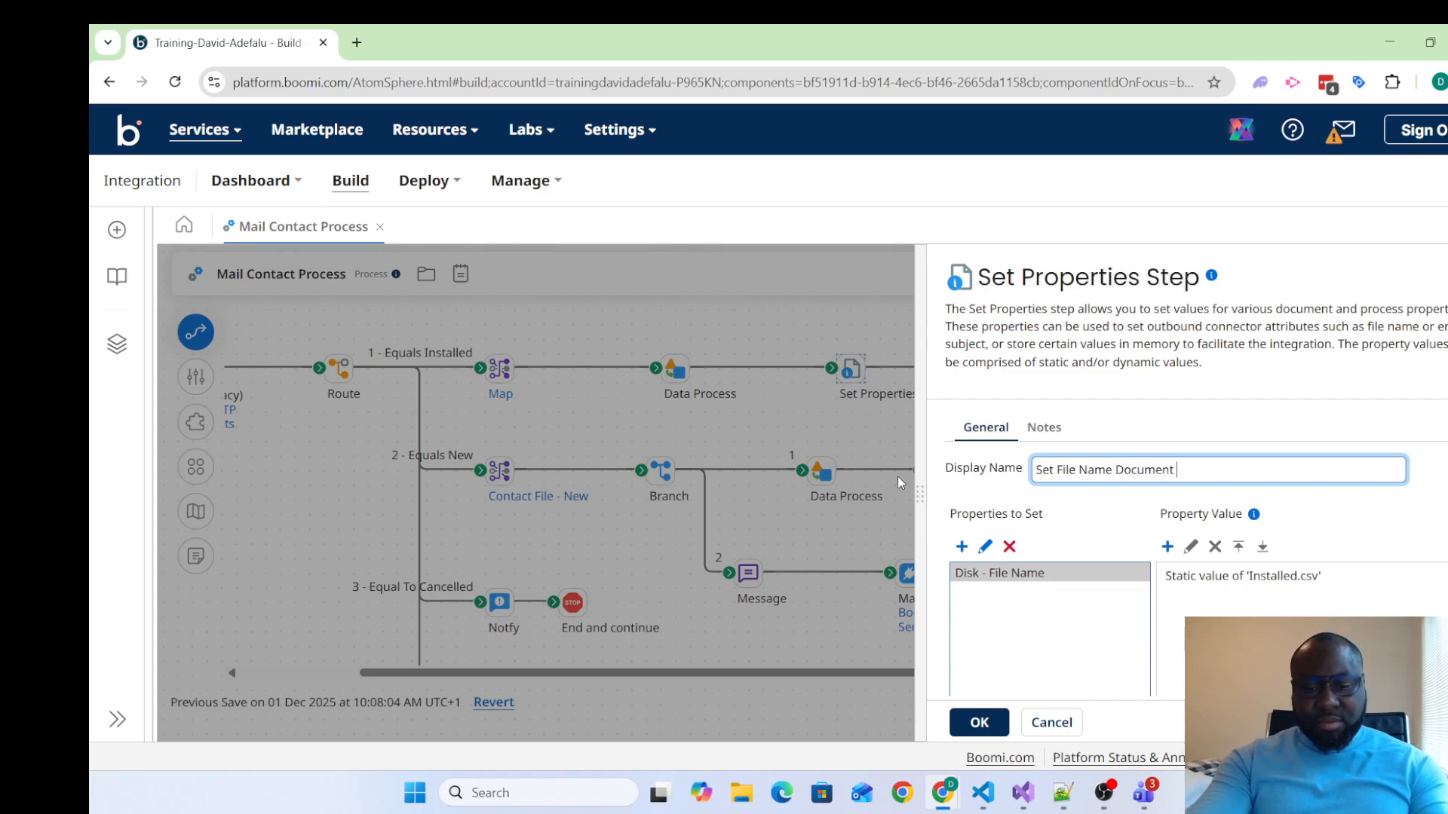
{"action": "type", "text": " Property"}
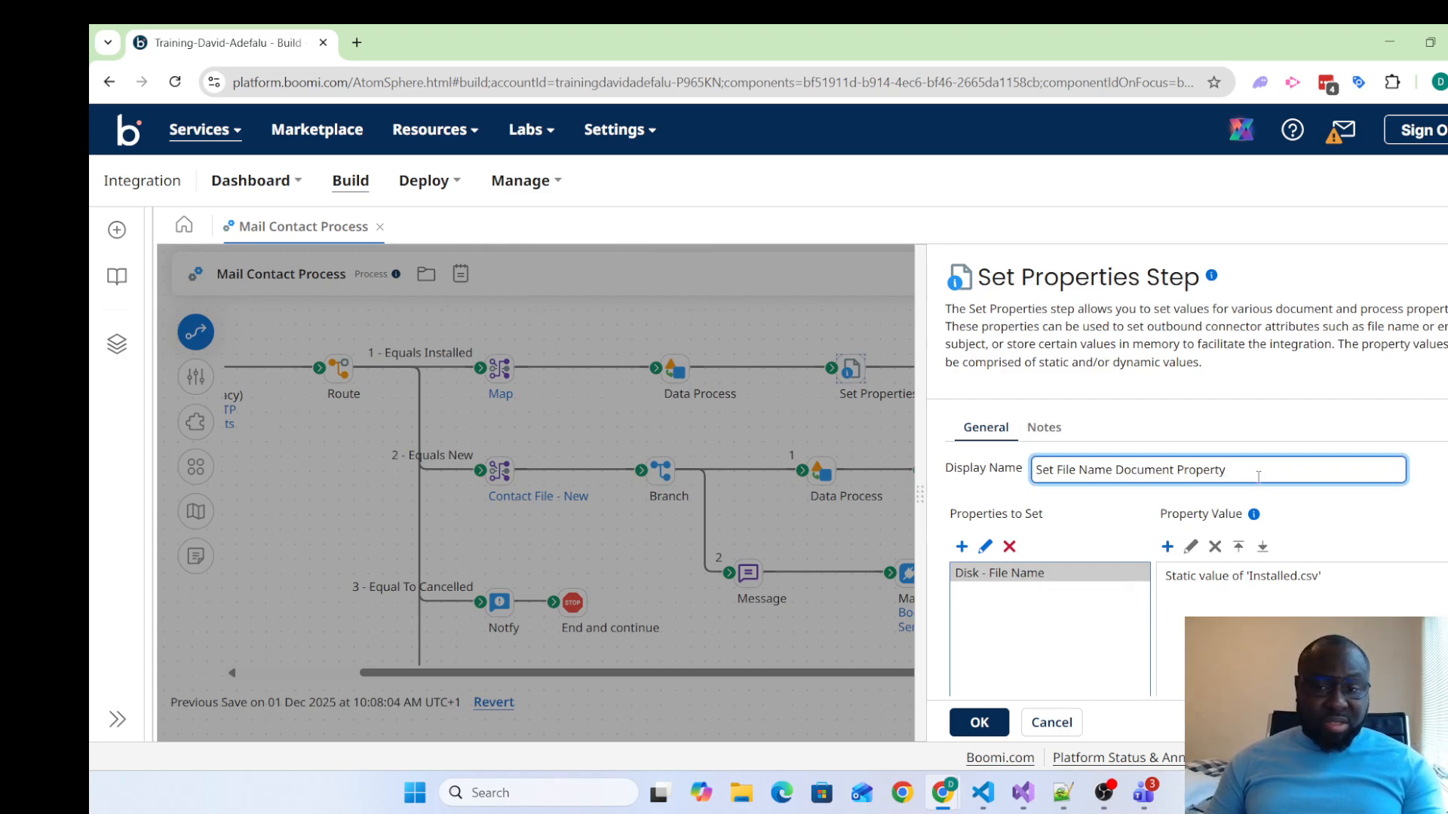
Shorten the Set Properties shape's display name to "Set File Name DP"
{"action": "key", "text": "BackSpace"}
{"action": "key", "text": "BackSpace"}
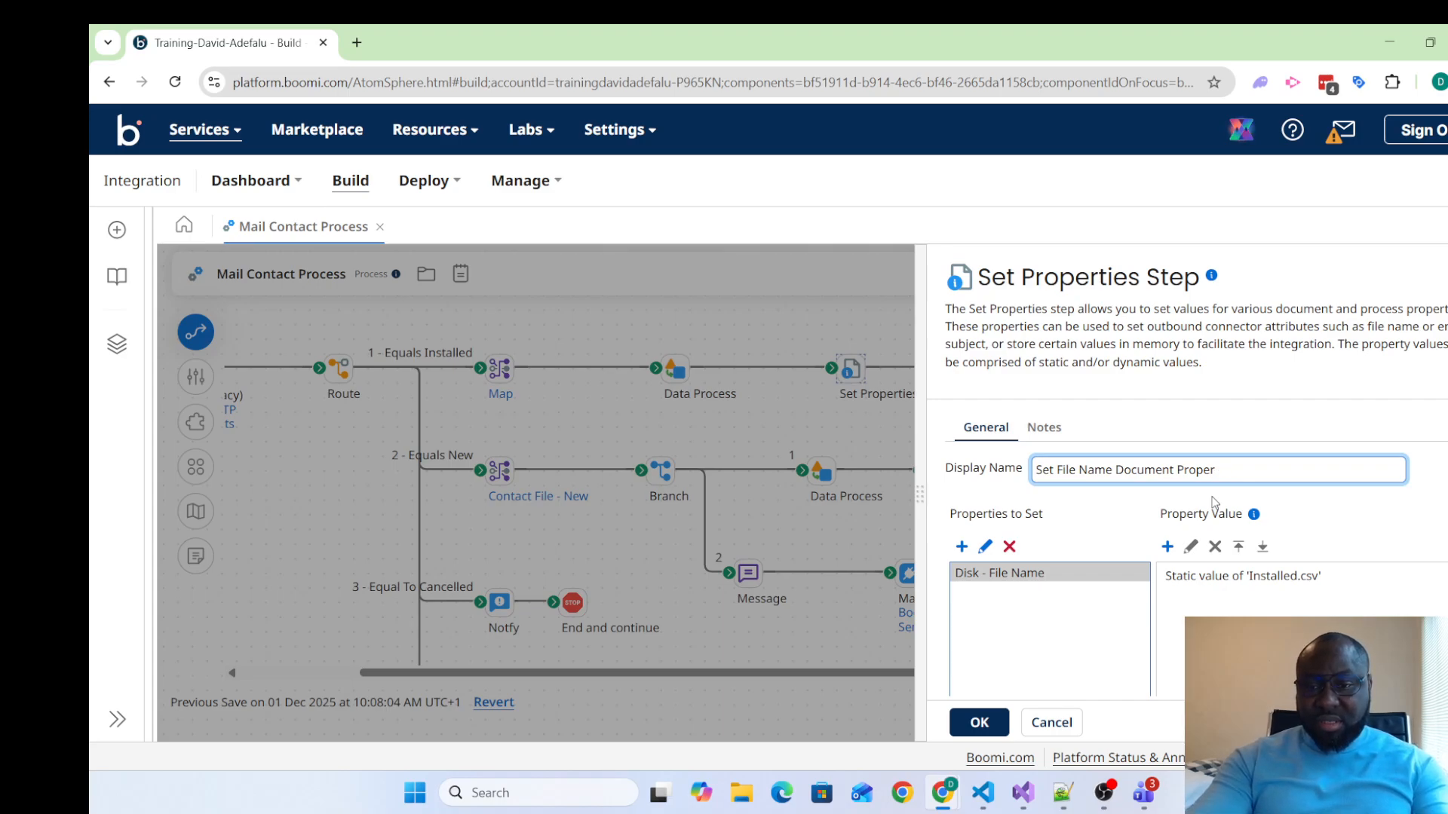
{"action": "key", "text": "BackSpace"}
{"action": "key", "text": "BackSpace"}
{"action": "key", "text": "BackSpace"}
{"action": "key", "text": "BackSpace"}
{"action": "key", "text": "BackSpace"}
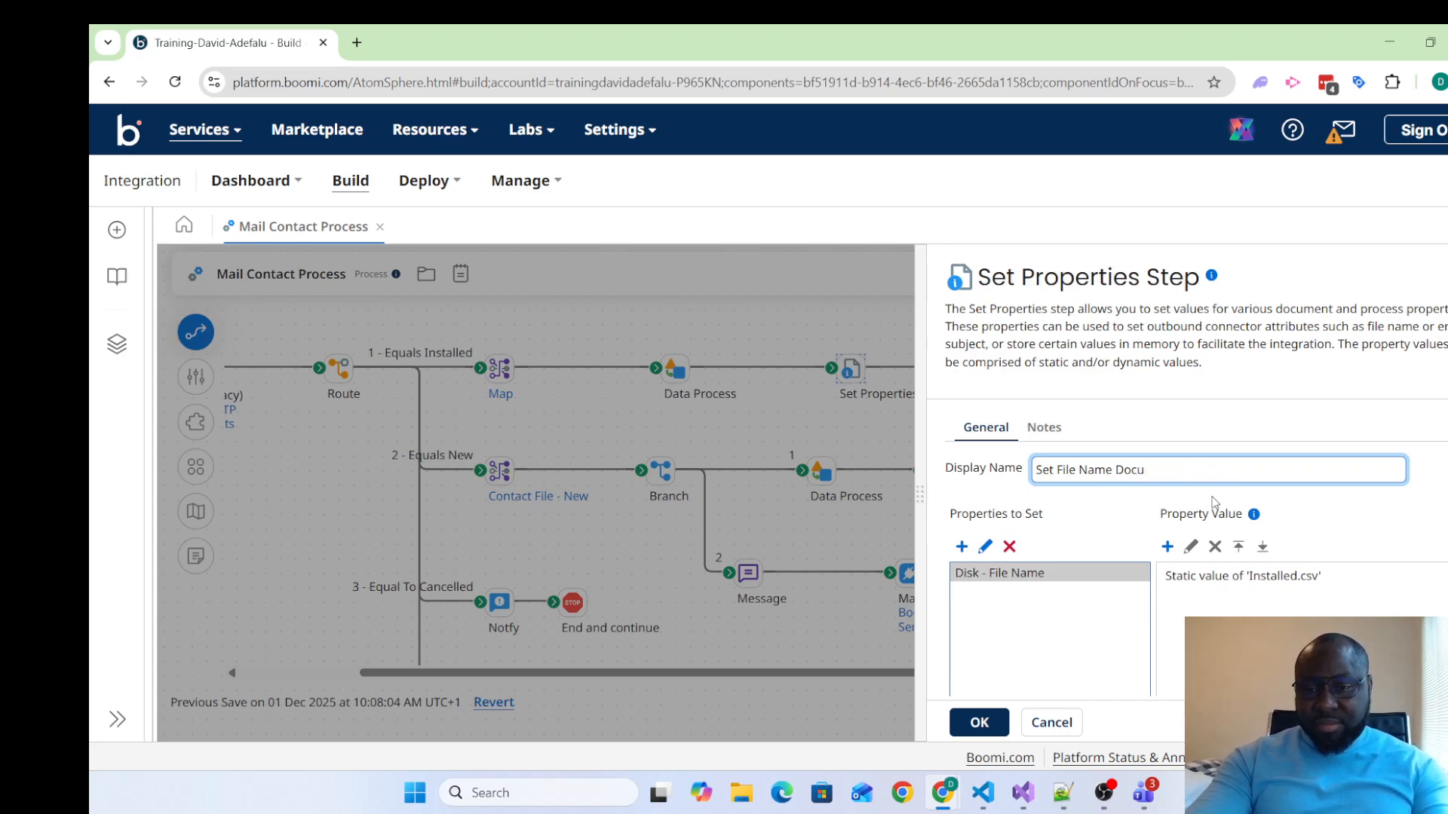
{"action": "type", "text": "P"}
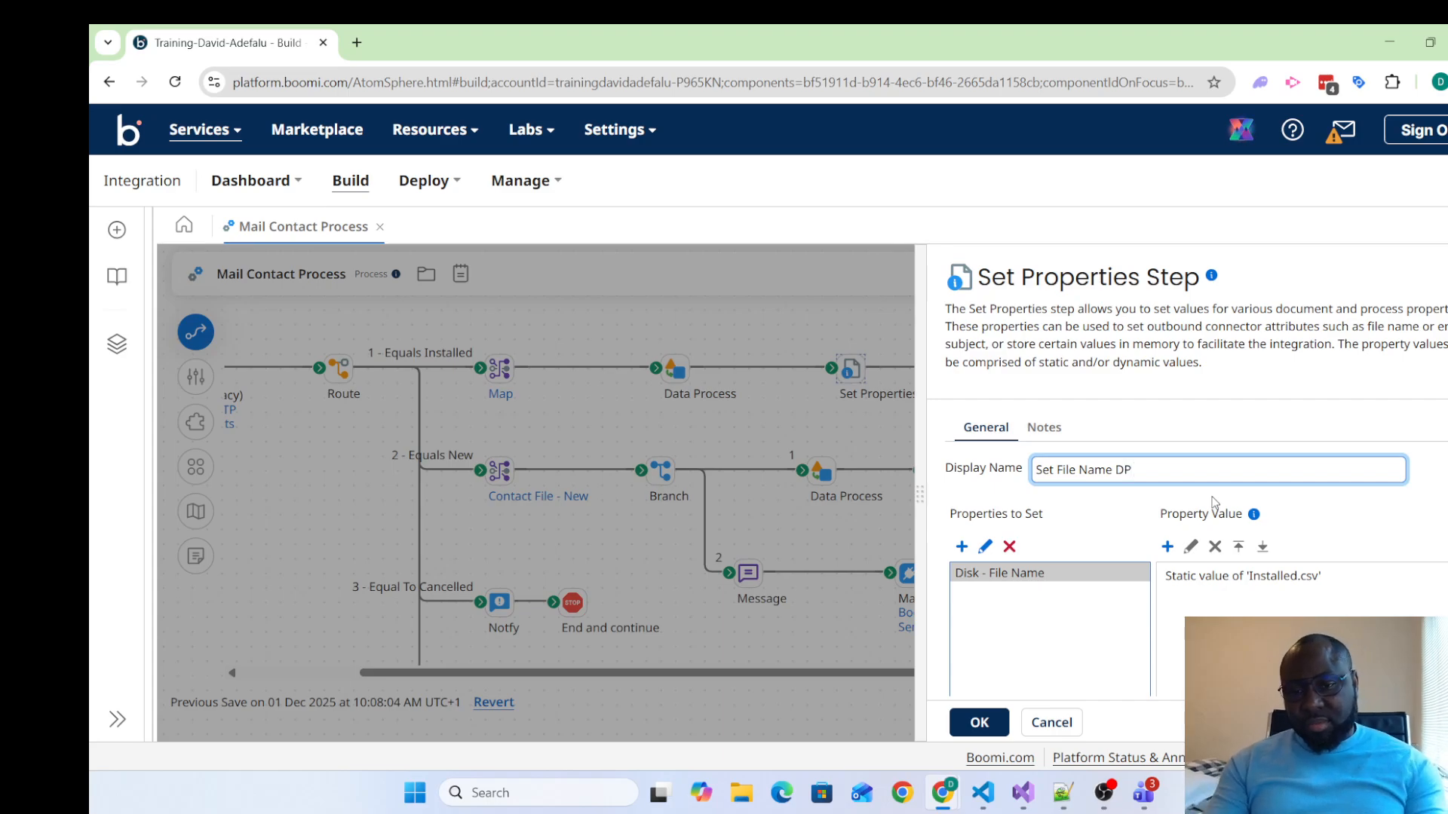
{"action": "left_click", "coordinate": [1042, 628]}
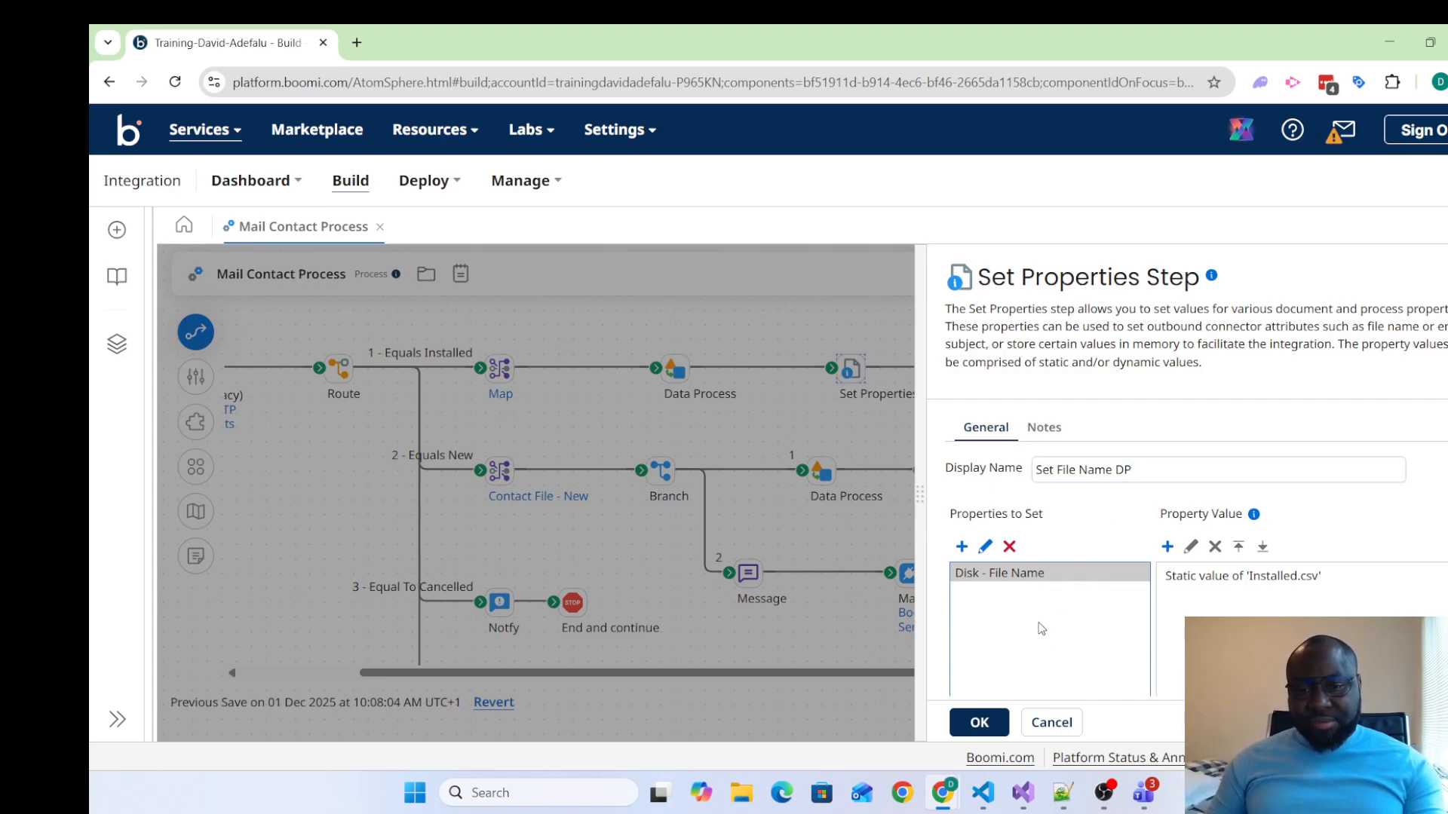
Add a Dynamic Process Property named DPP_fileSize to the properties to set
{"action": "left_click", "coordinate": [962, 548]}
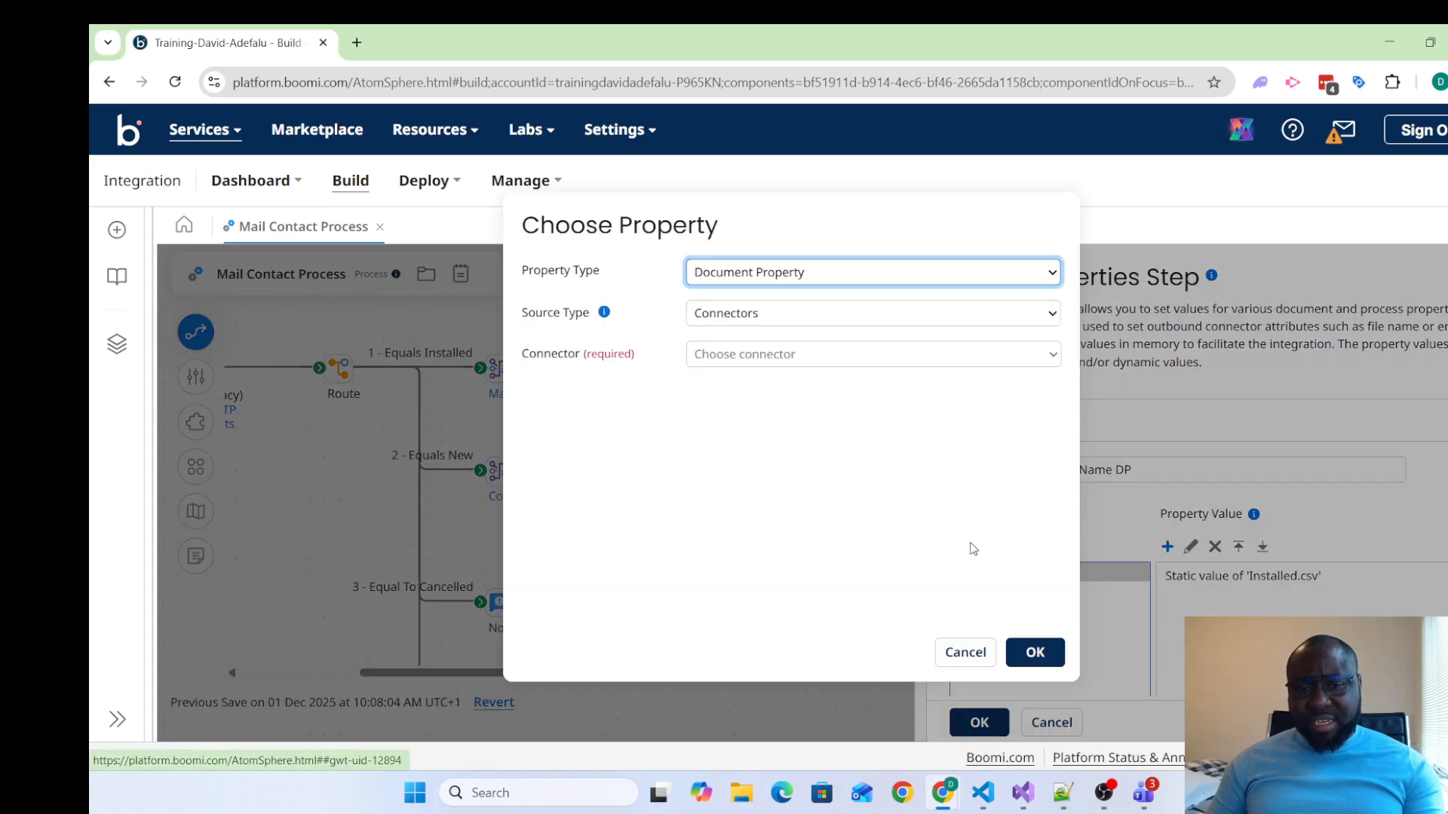
{"action": "left_click", "coordinate": [941, 279]}
{"action": "left_click", "coordinate": [834, 345]}
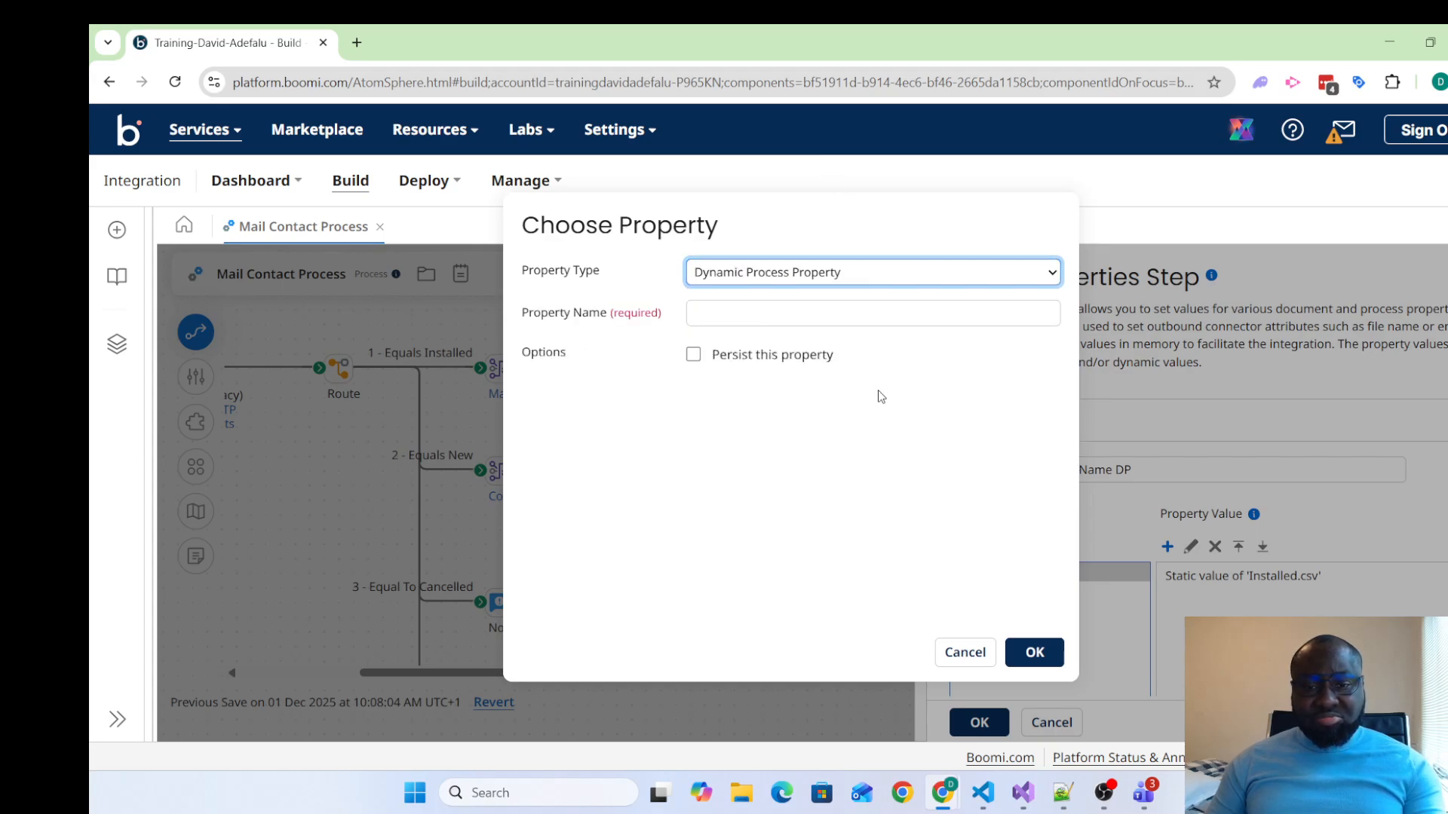
{"action": "left_click", "coordinate": [819, 322]}
{"action": "left_click", "coordinate": [819, 323]}
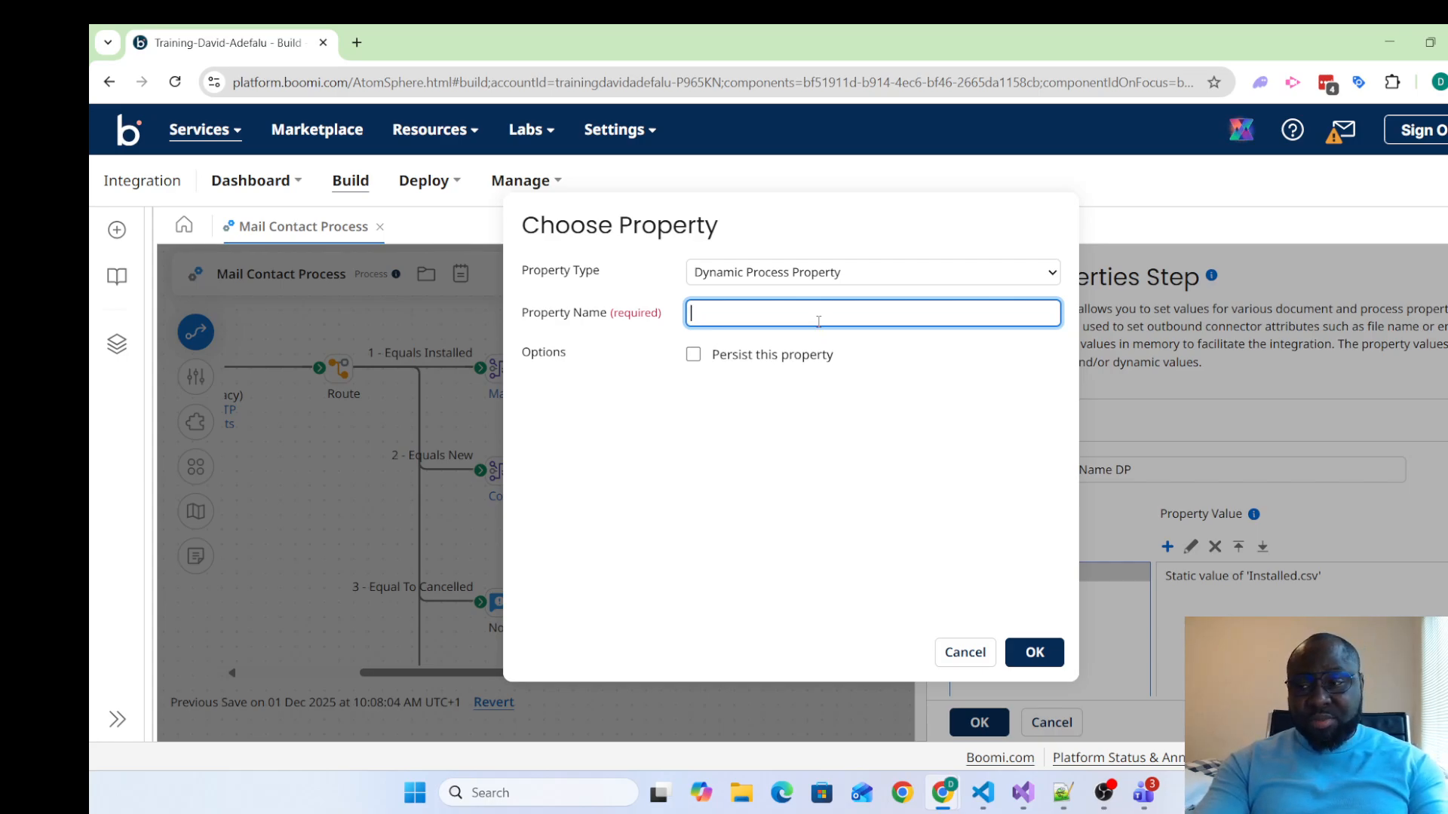
{"action": "type", "text": "DP"}
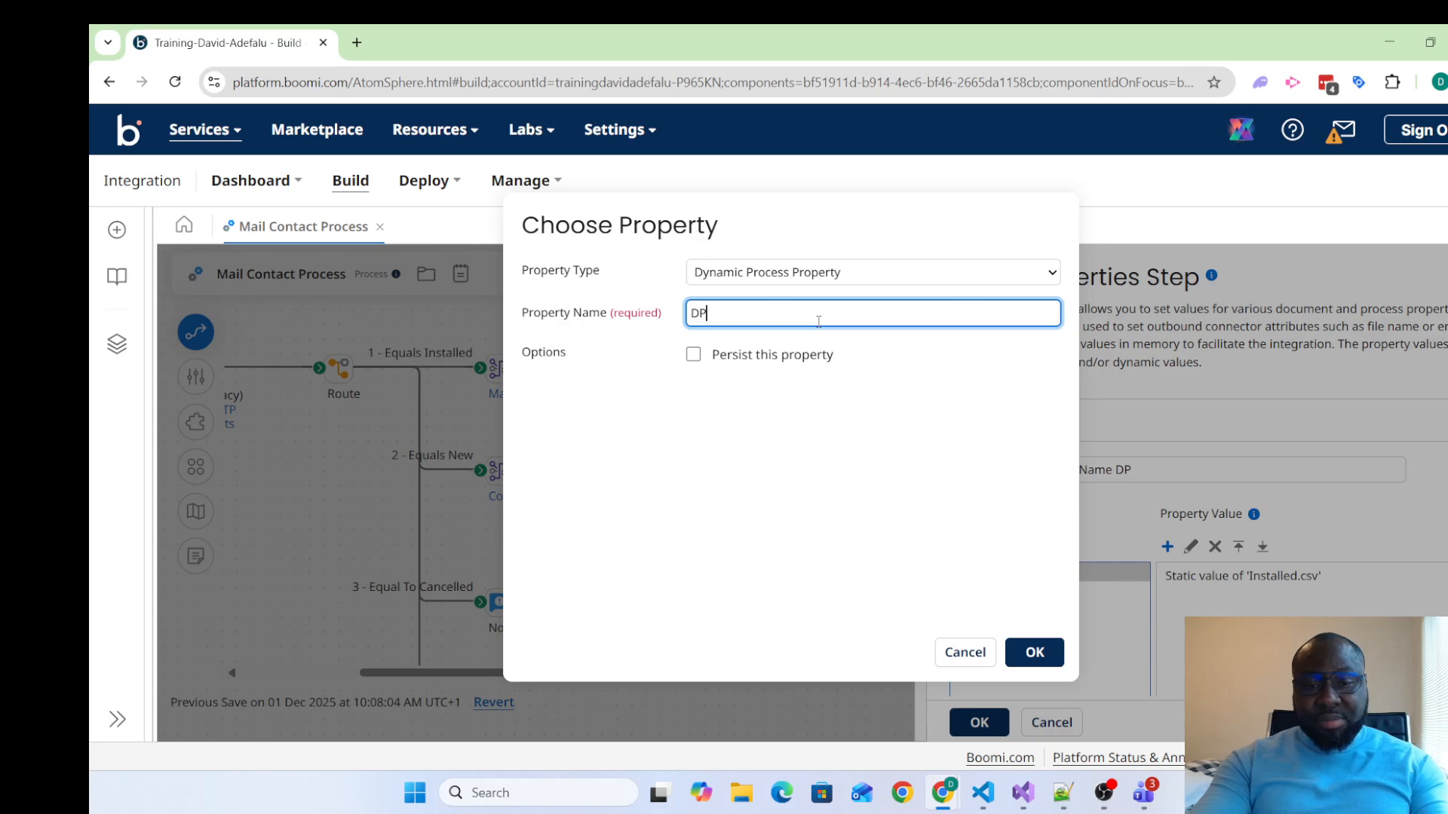
{"action": "type", "text": "P_f"}
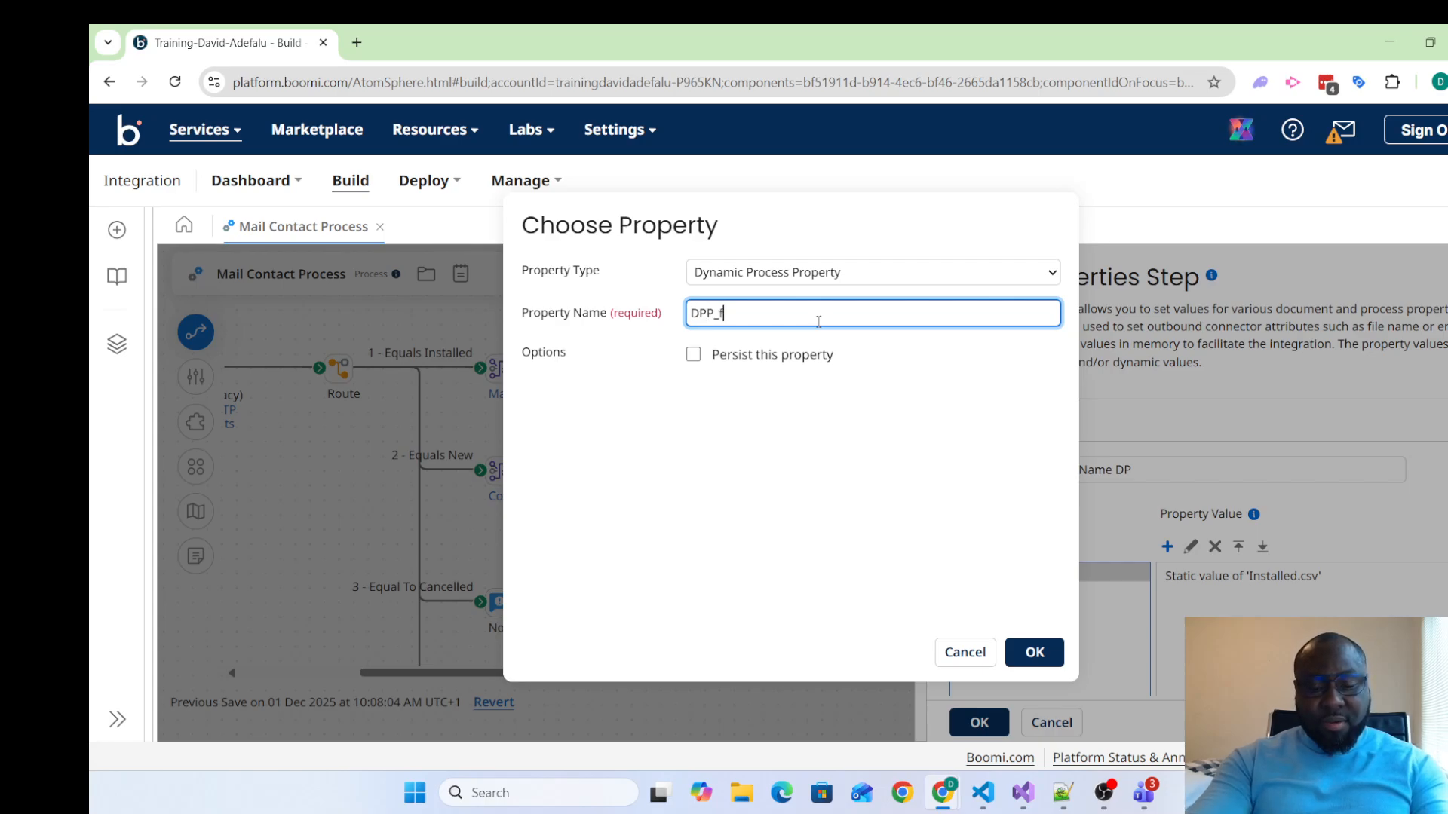
{"action": "type", "text": "ileSiz"}
{"action": "type", "text": "e"}
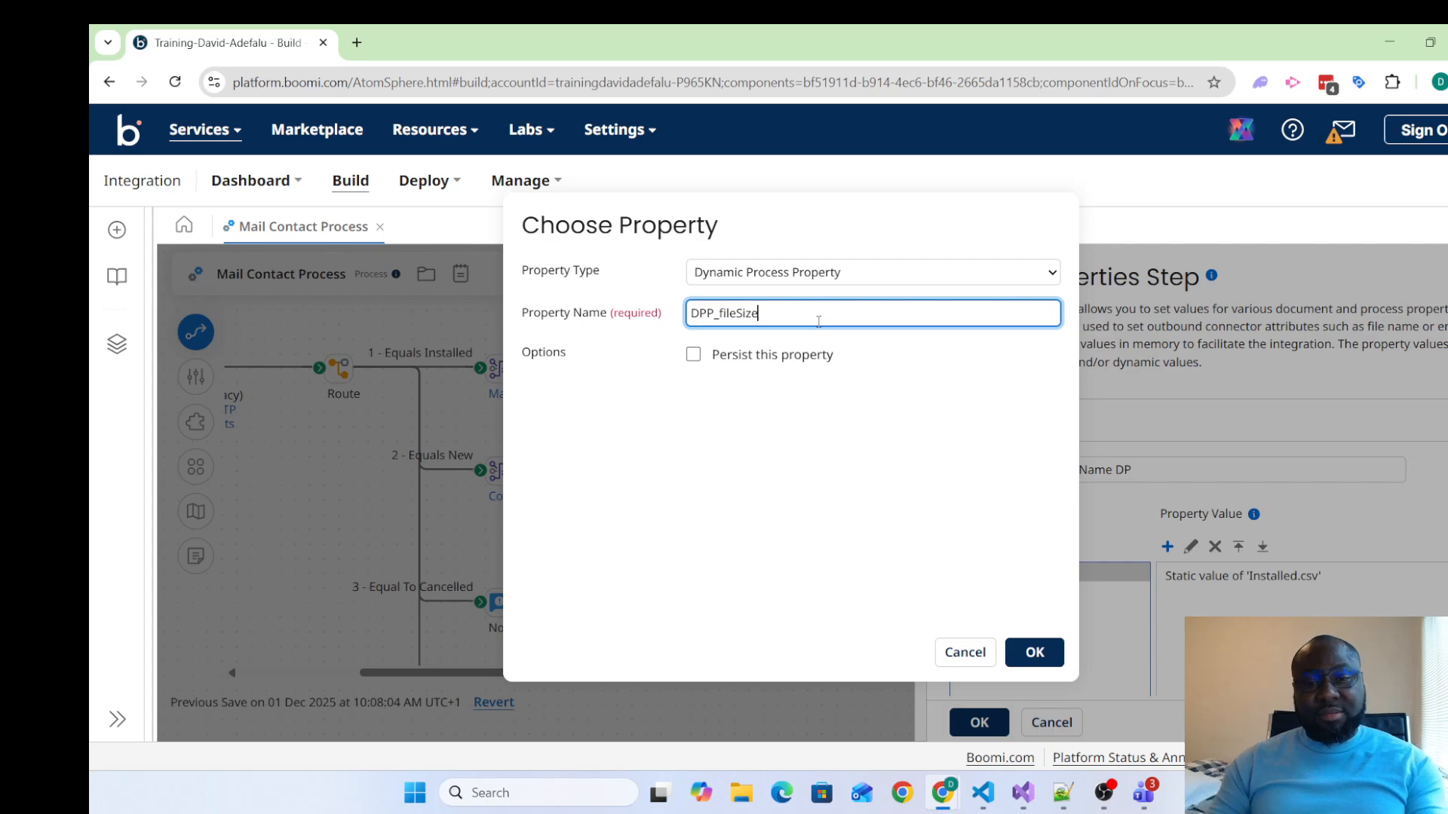
{"action": "left_click", "coordinate": [1035, 653]}
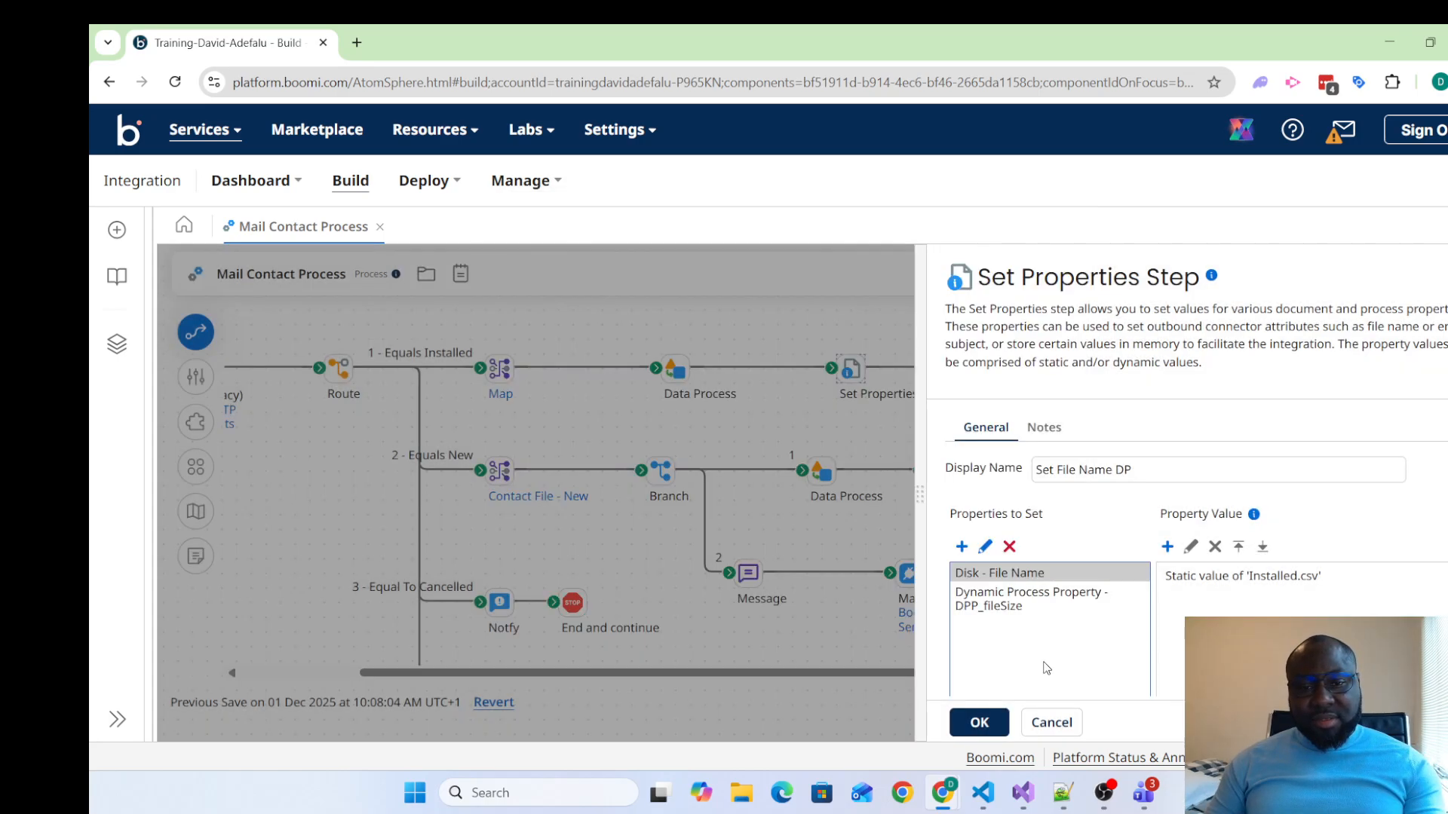
Start another property to set, of type Dynamic Document Property, and name it DDP_fileName
{"action": "left_click", "coordinate": [962, 547]}
{"action": "left_click", "coordinate": [794, 281]}
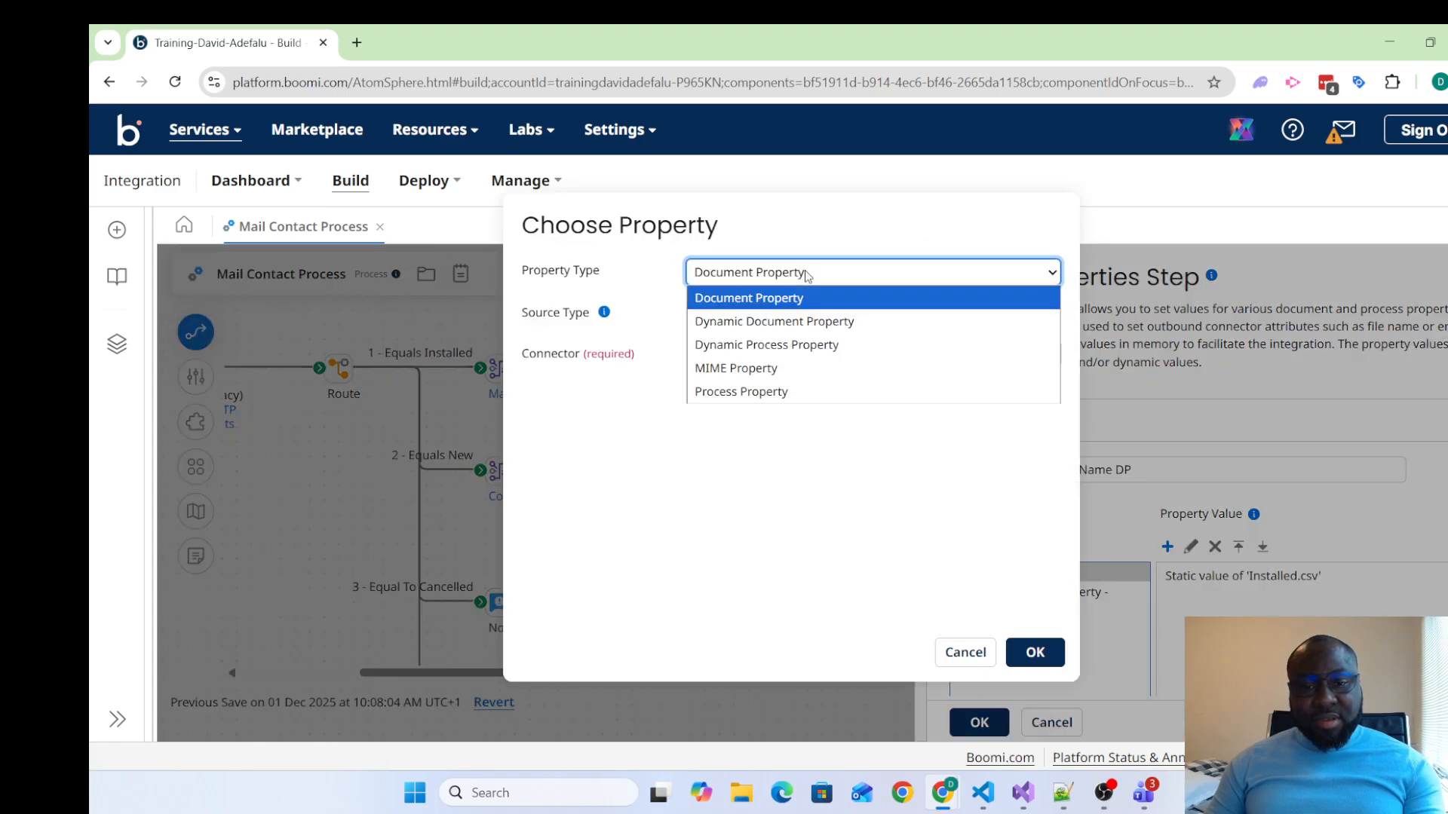
{"action": "left_click", "coordinate": [799, 321]}
{"action": "left_click", "coordinate": [786, 322]}
{"action": "left_click", "coordinate": [786, 321]}
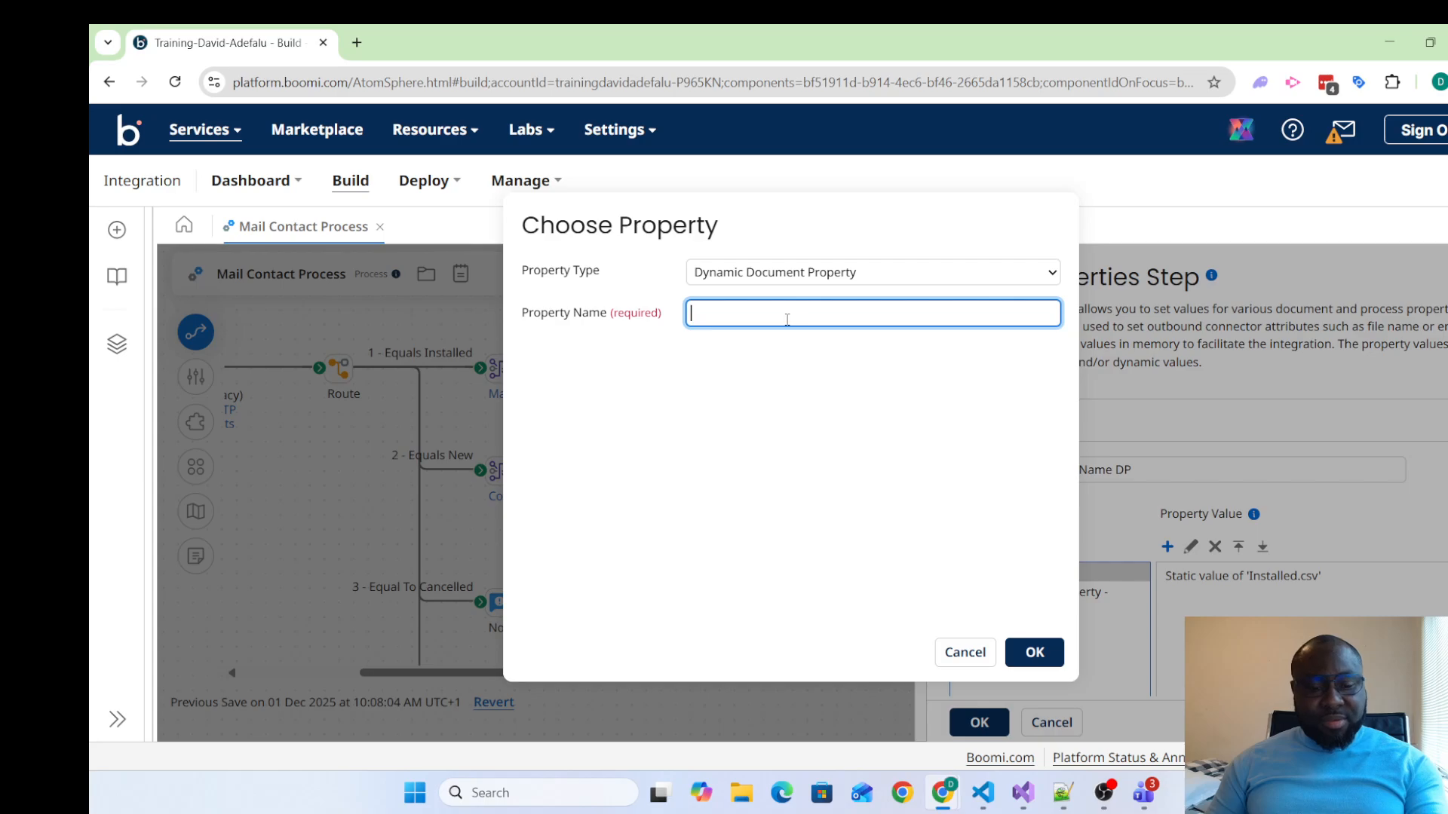
{"action": "type", "text": "DDP"}
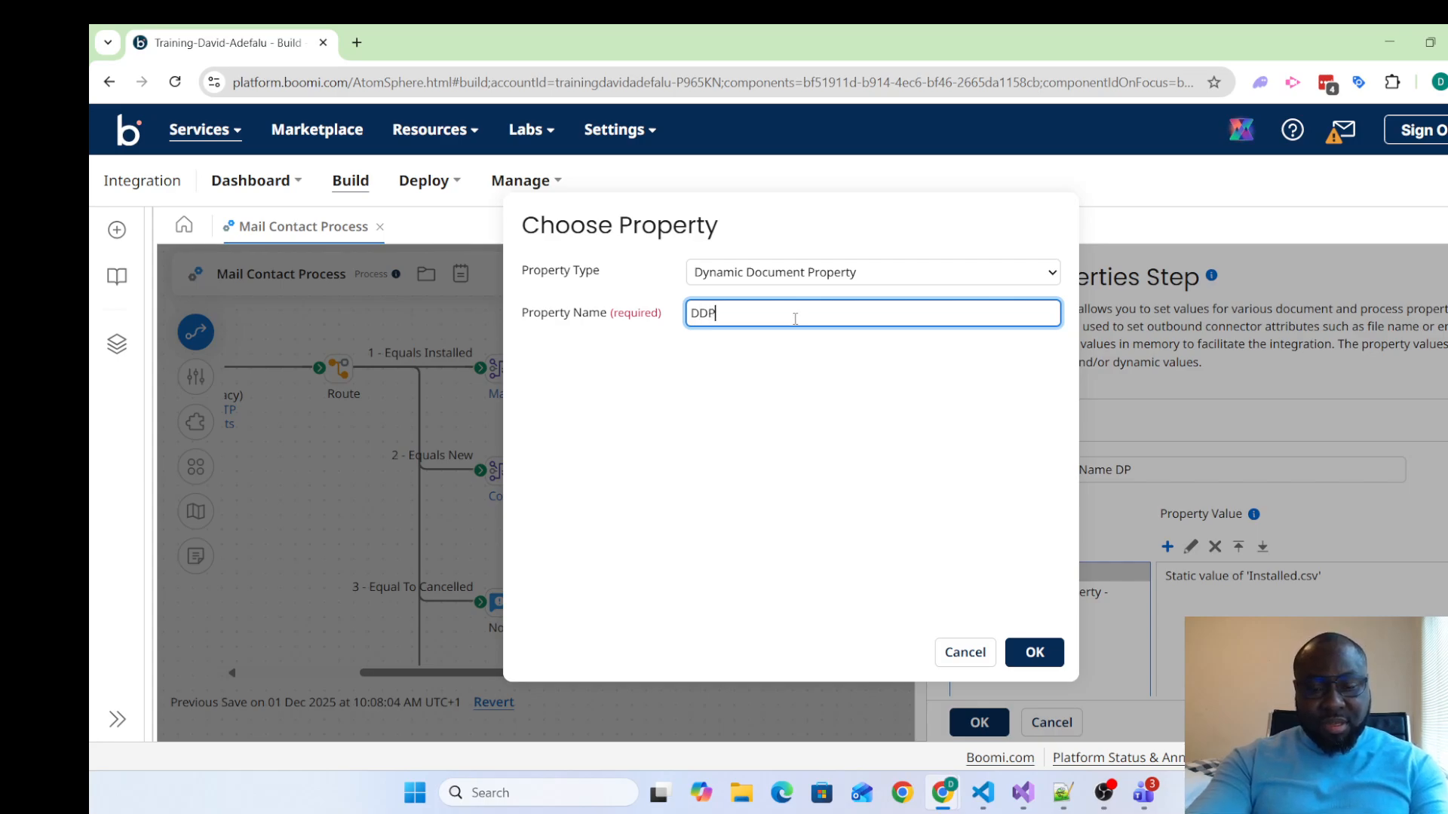
{"action": "type", "text": "_fileName"}
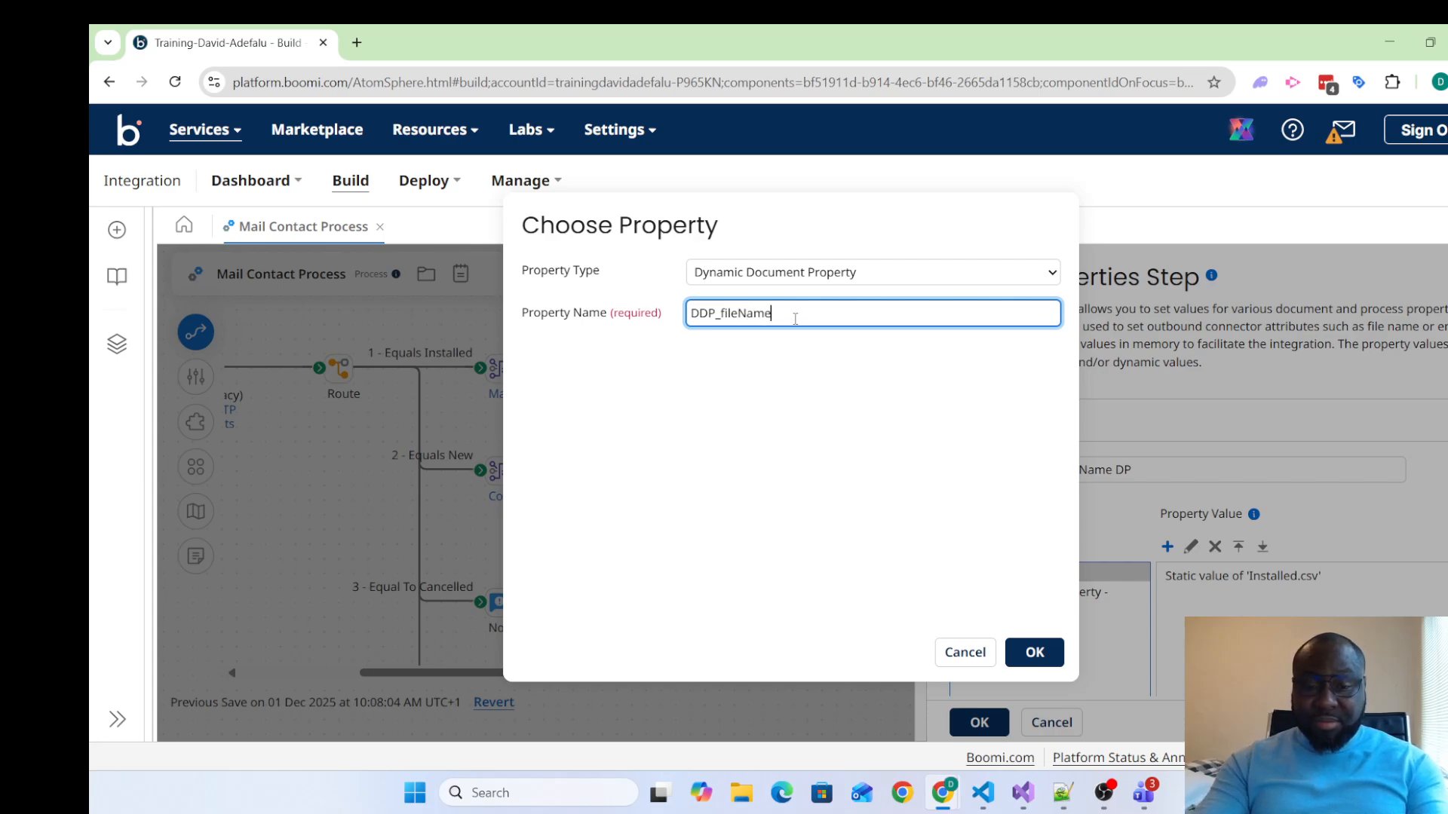
Try a capital F and an underscore between "File" and "Name" in the dynamic document property's name
{"action": "key", "text": "Left"}
{"action": "key", "text": "Left"}
{"action": "key", "text": "Left"}
{"action": "key", "text": "Left"}
{"action": "key", "text": "Left"}
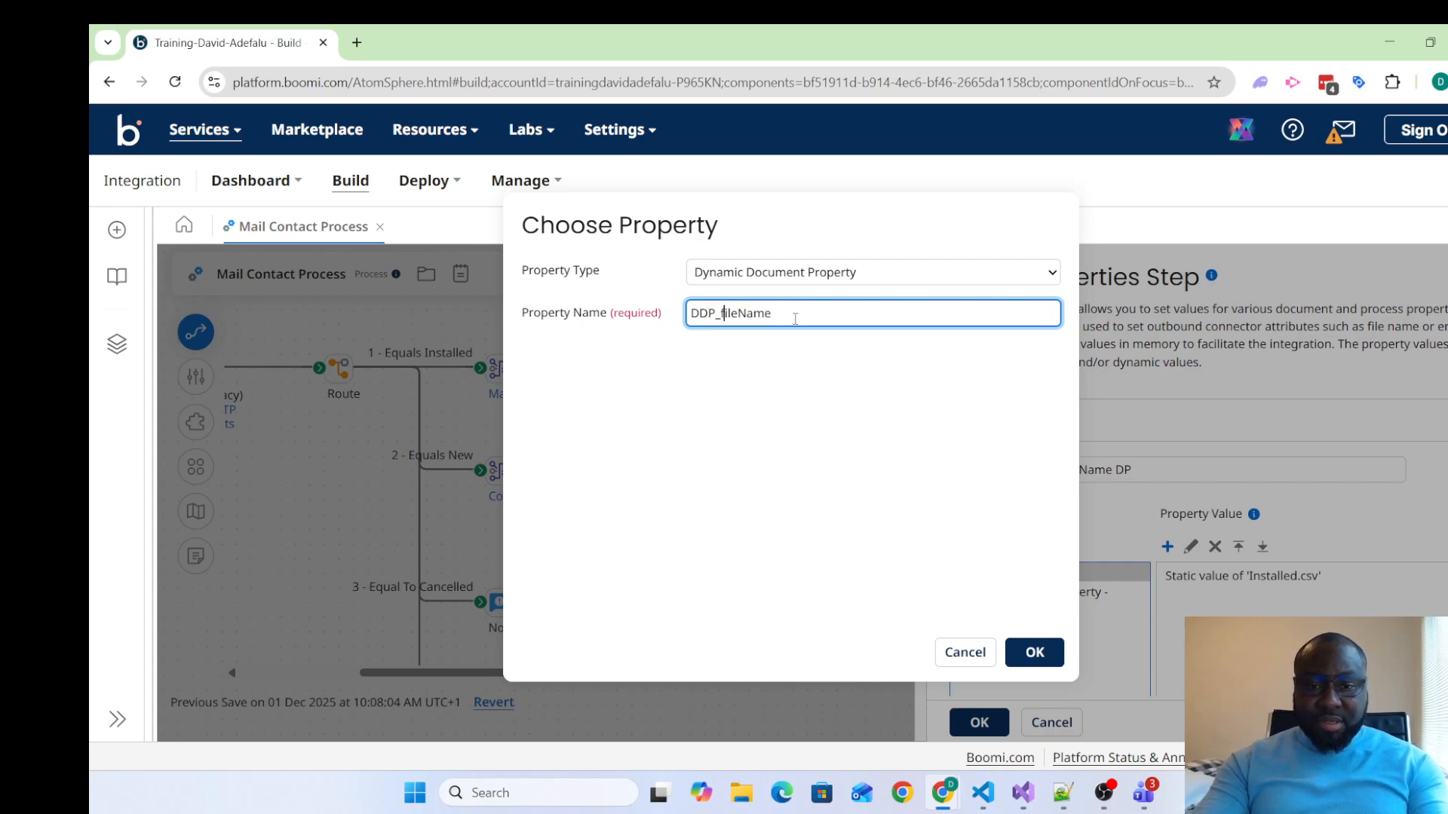
{"action": "key", "text": "BackSpace"}
{"action": "type", "text": "F"}
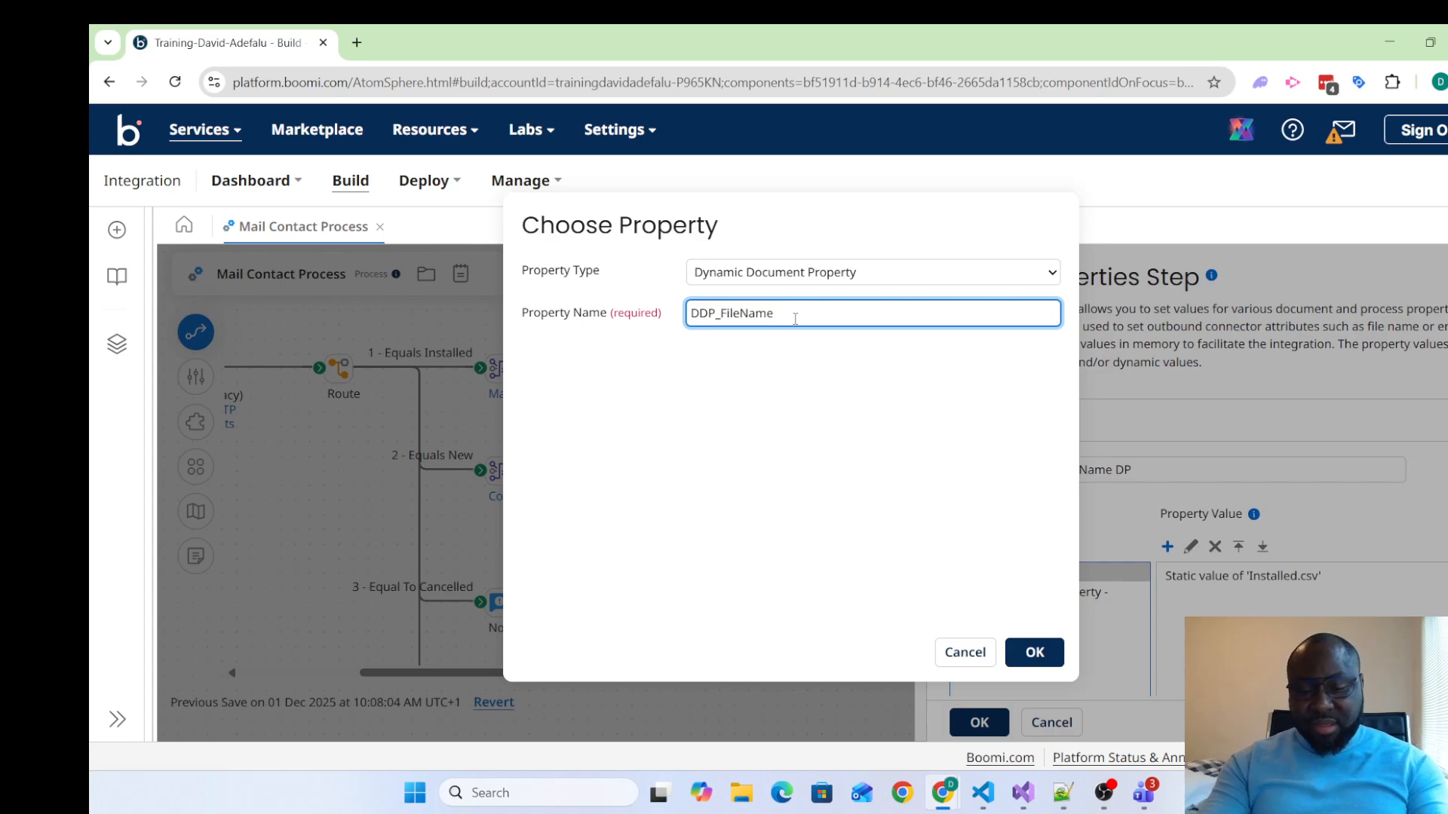
{"action": "key", "text": "Right"}
{"action": "key", "text": "Right"}
{"action": "key", "text": "Right"}
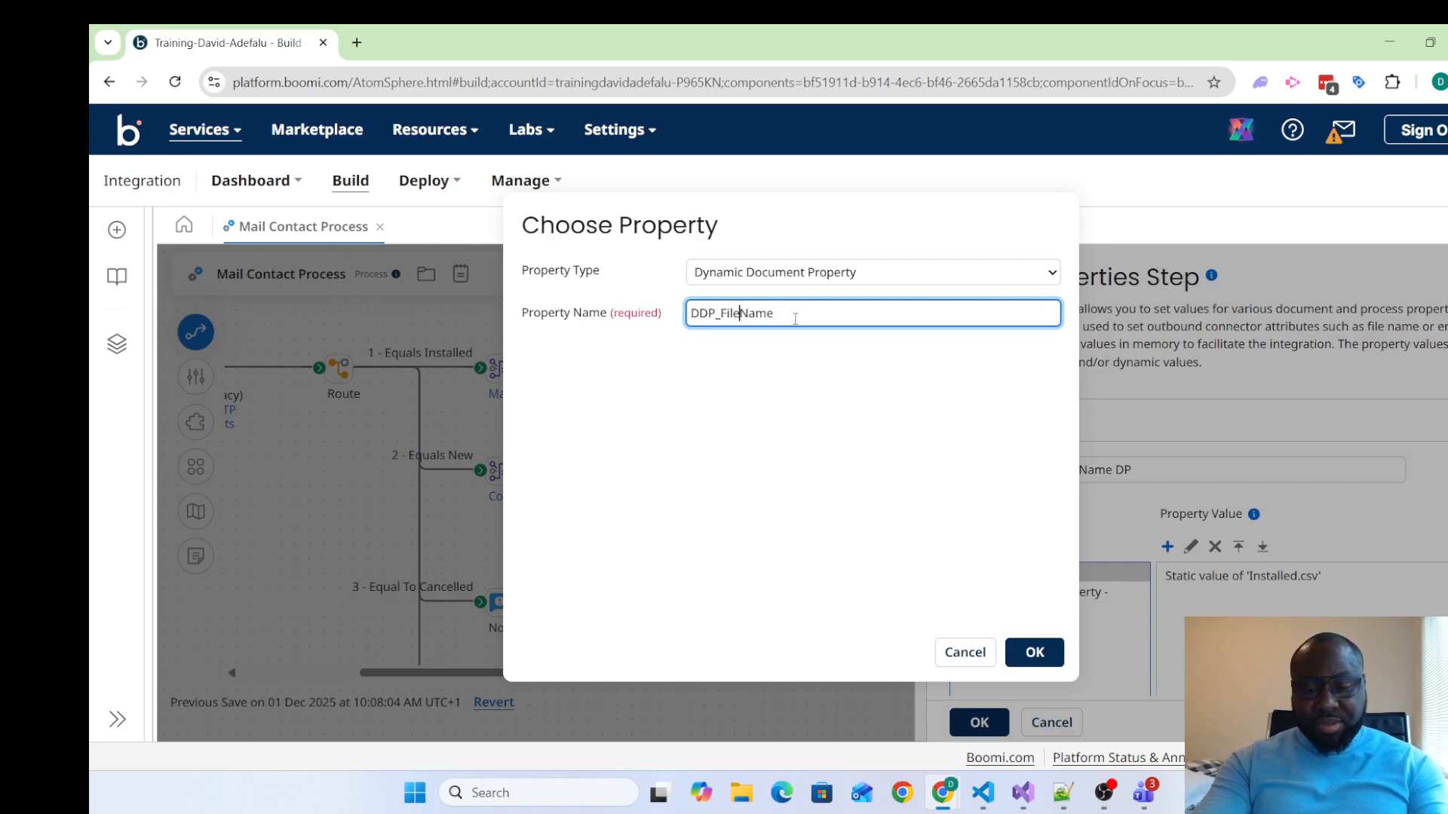
{"action": "type", "text": "_"}
{"action": "key", "text": "BackSpace"}
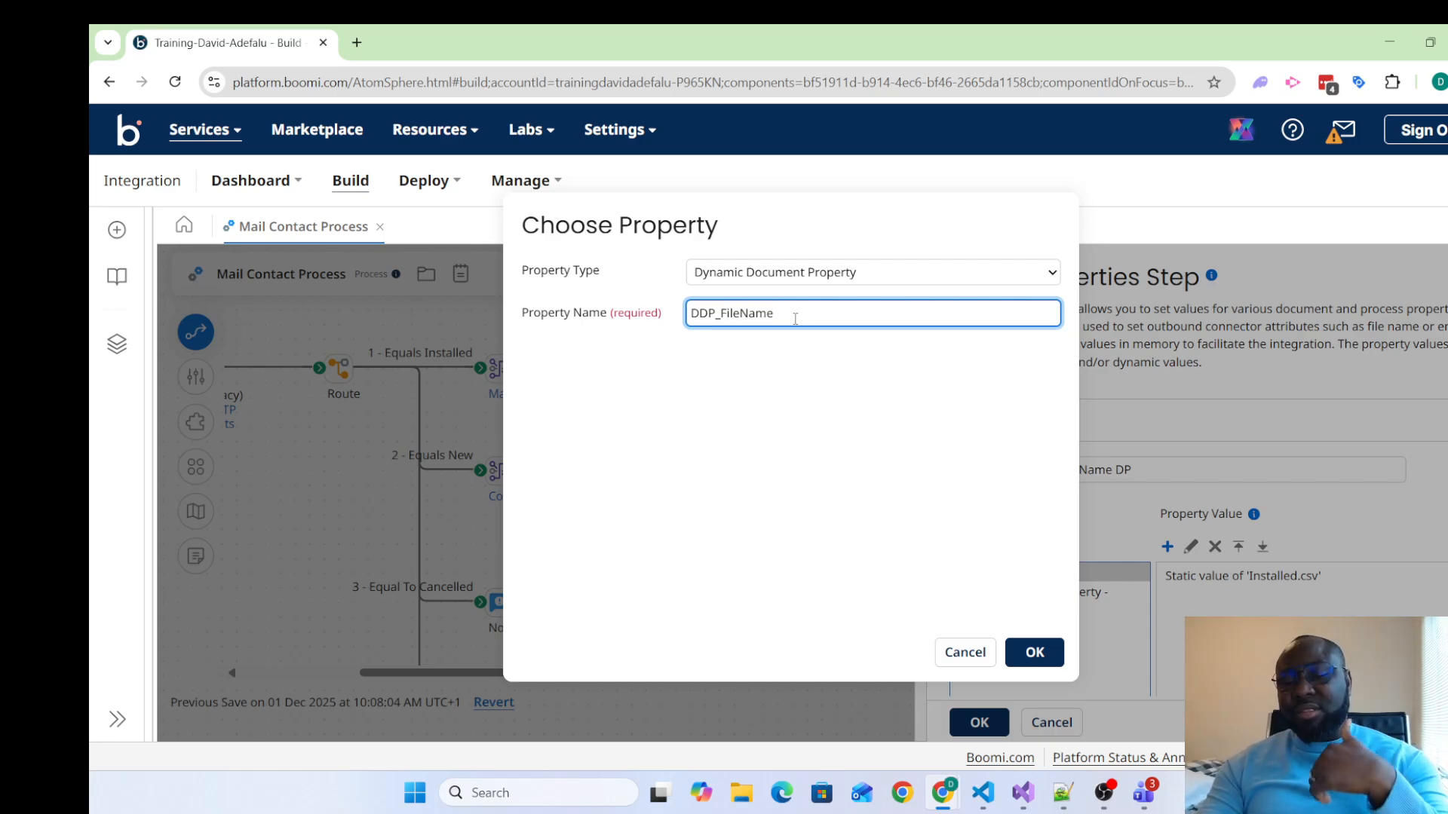
Restore the lowercase f in DDP_fileName, add the property and apply the Set Properties settings
{"action": "key", "text": "BackSpace"}
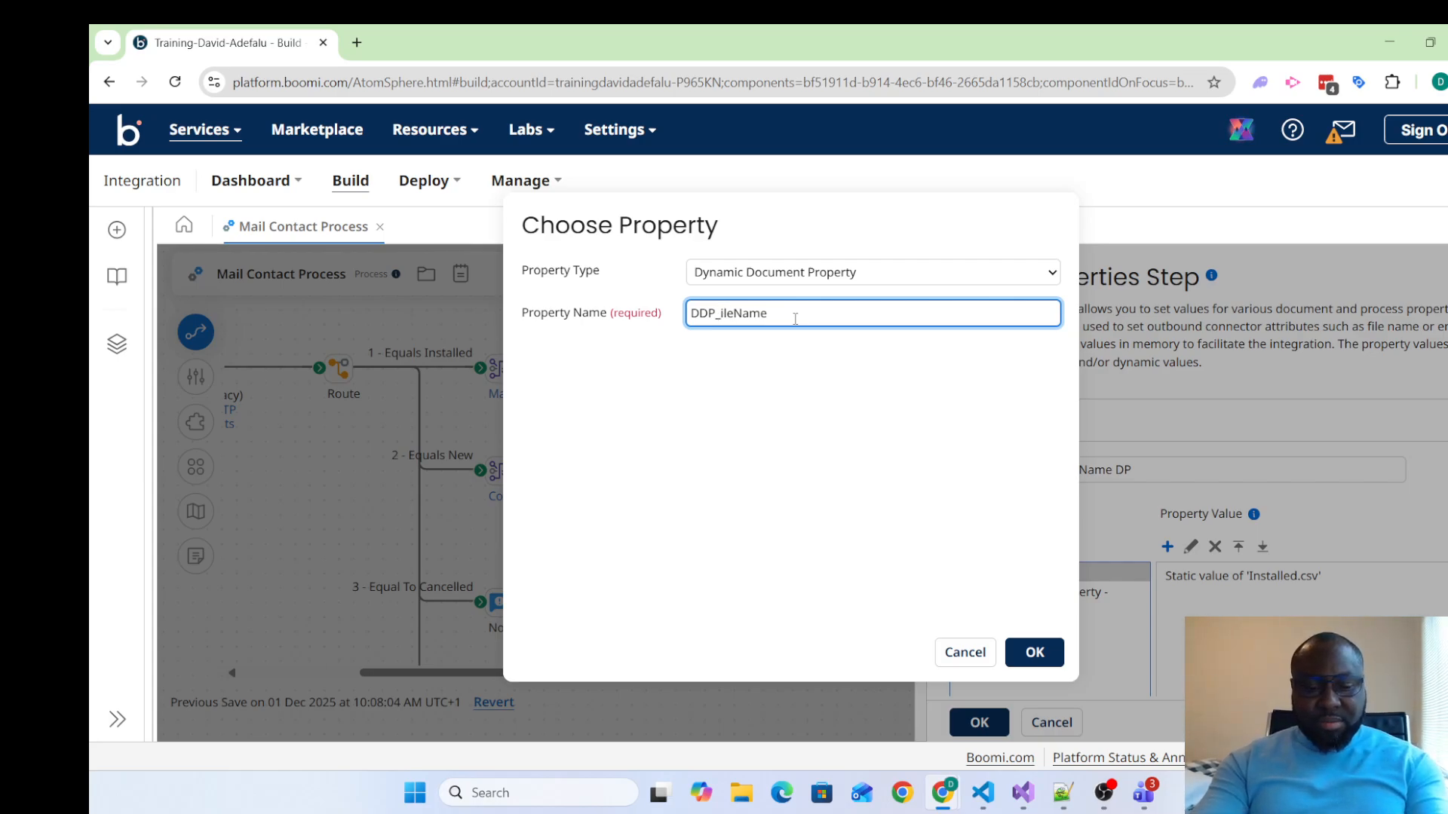
{"action": "type", "text": "f"}
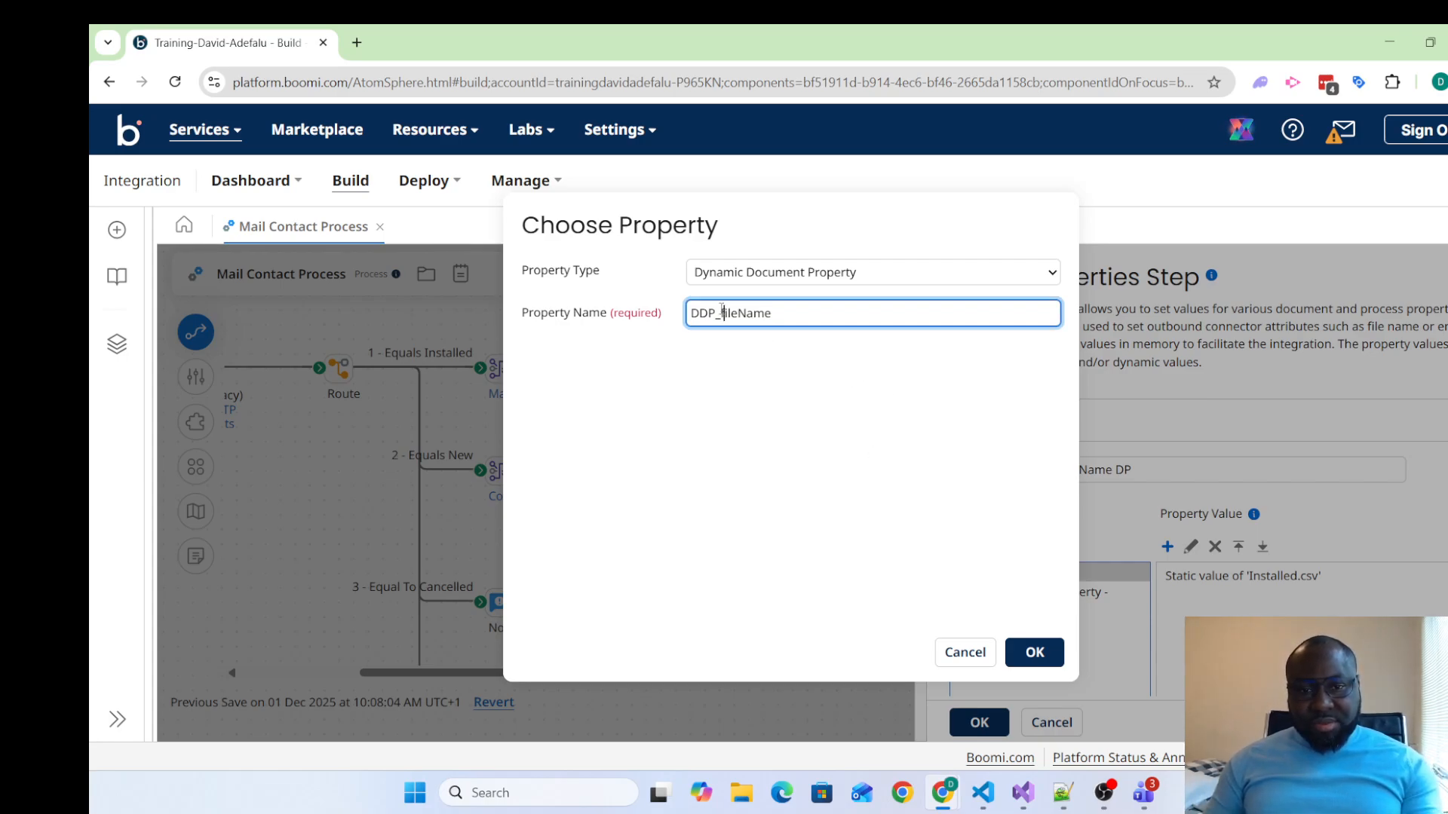
{"action": "left_click", "coordinate": [1033, 654]}
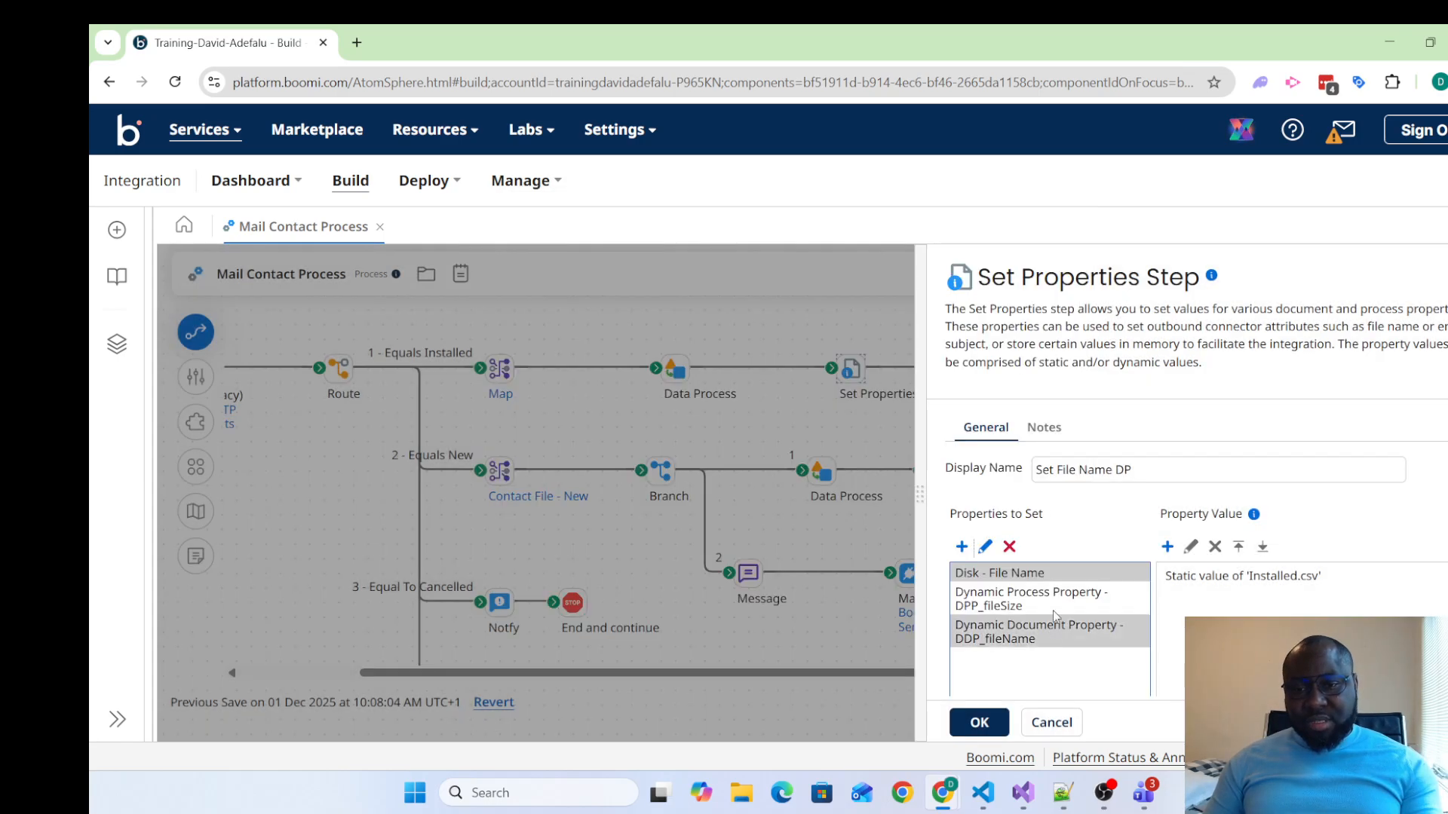
{"action": "left_click", "coordinate": [984, 717]}
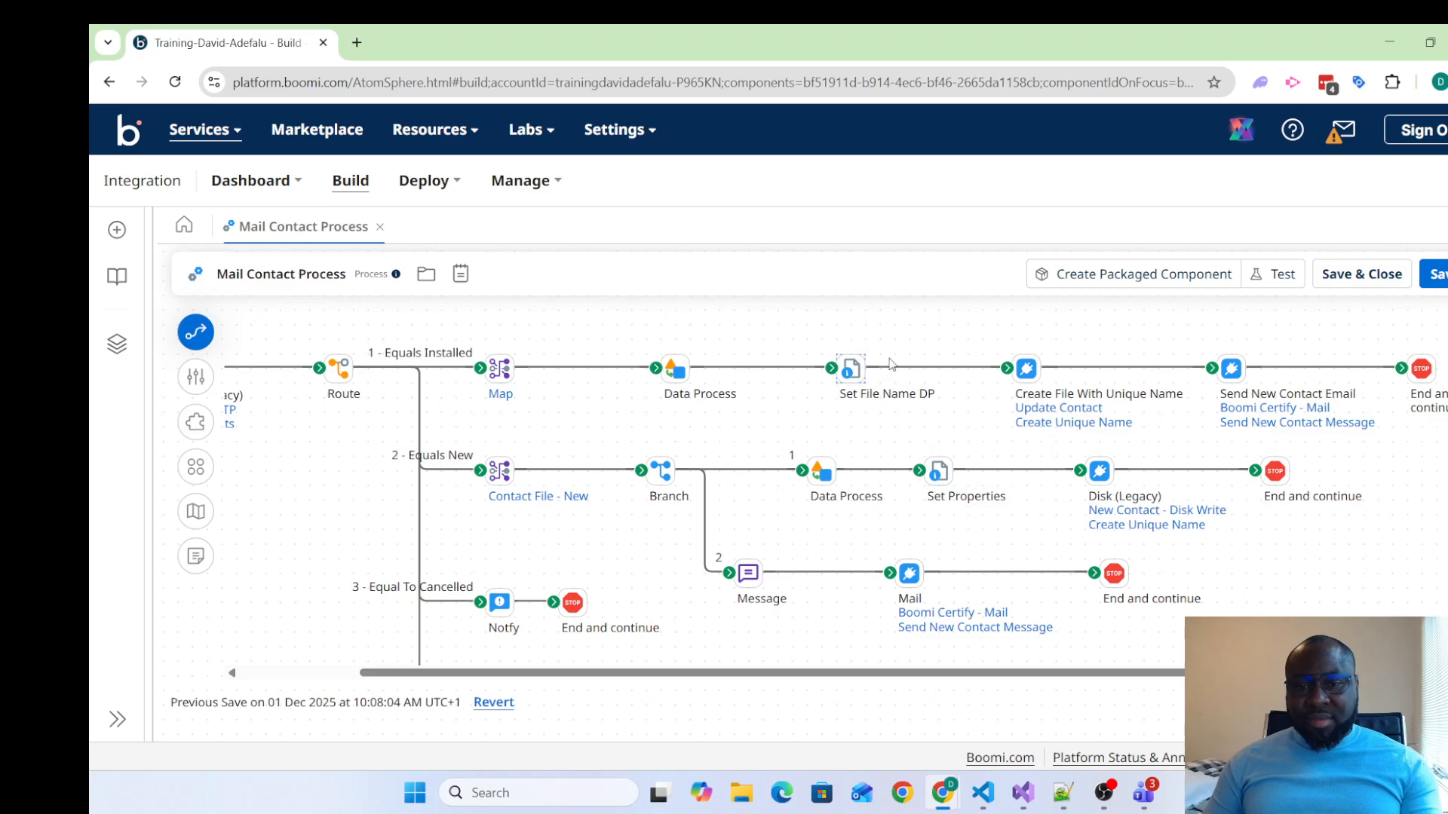
Extend the shape's display name to "Set File Name DP, DDP_fileName, DPP_fileSize" and shift it slightly toward the Data Process shape
{"action": "mouse_move", "coordinate": [851, 377]}
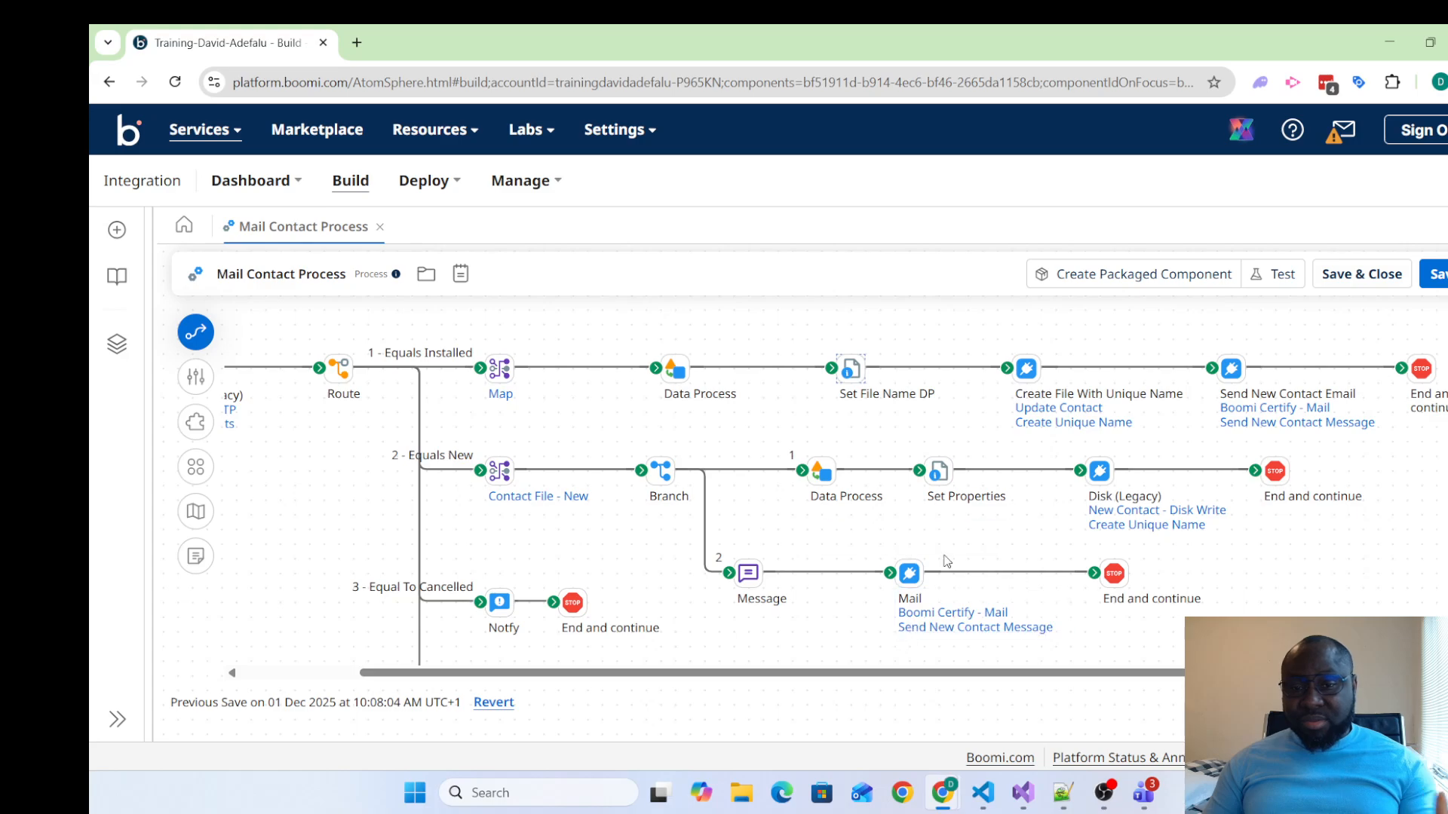
{"action": "double_click", "coordinate": [850, 371]}
{"action": "type", "text": ","}
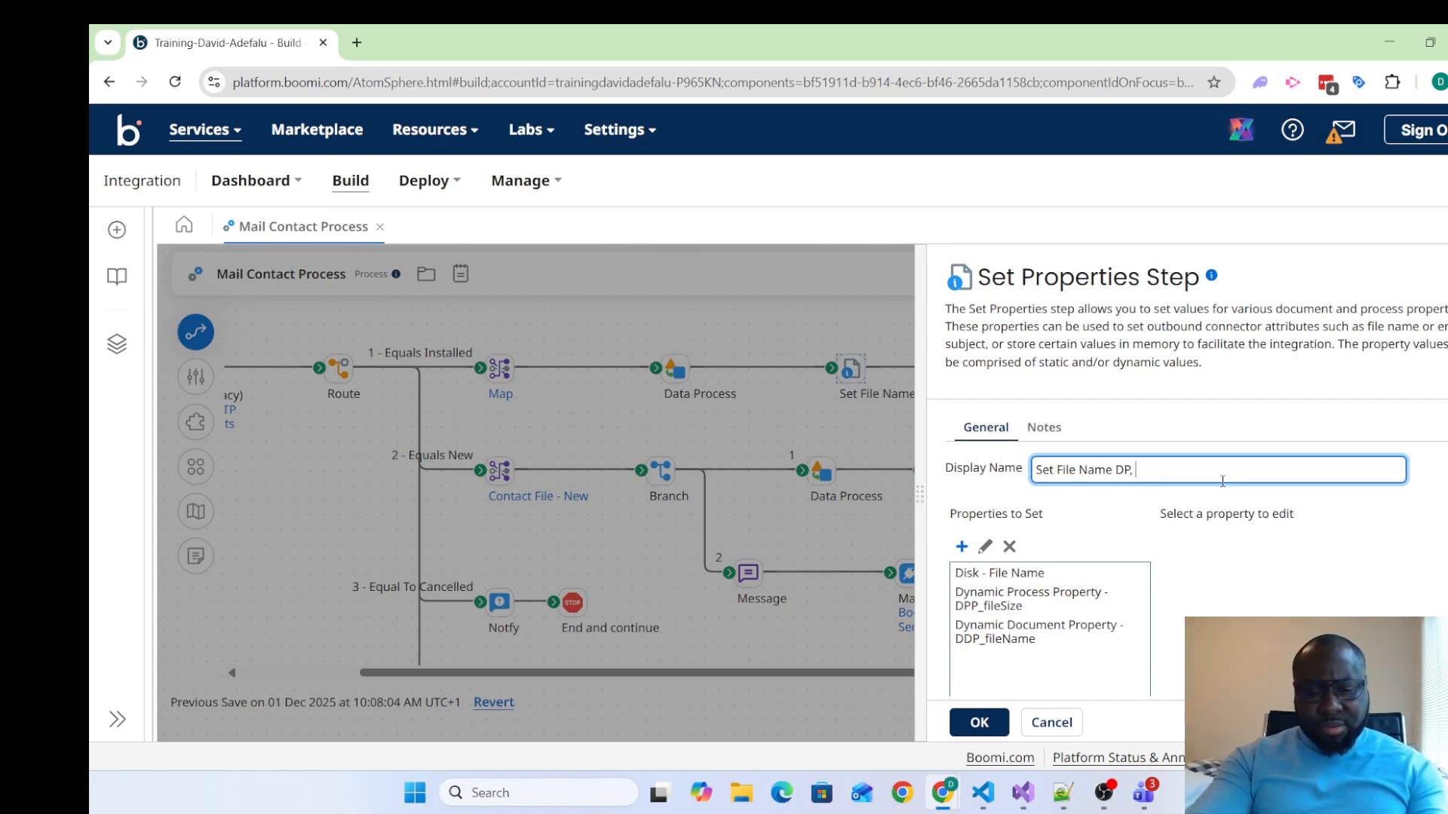
{"action": "type", "text": " DDP"}
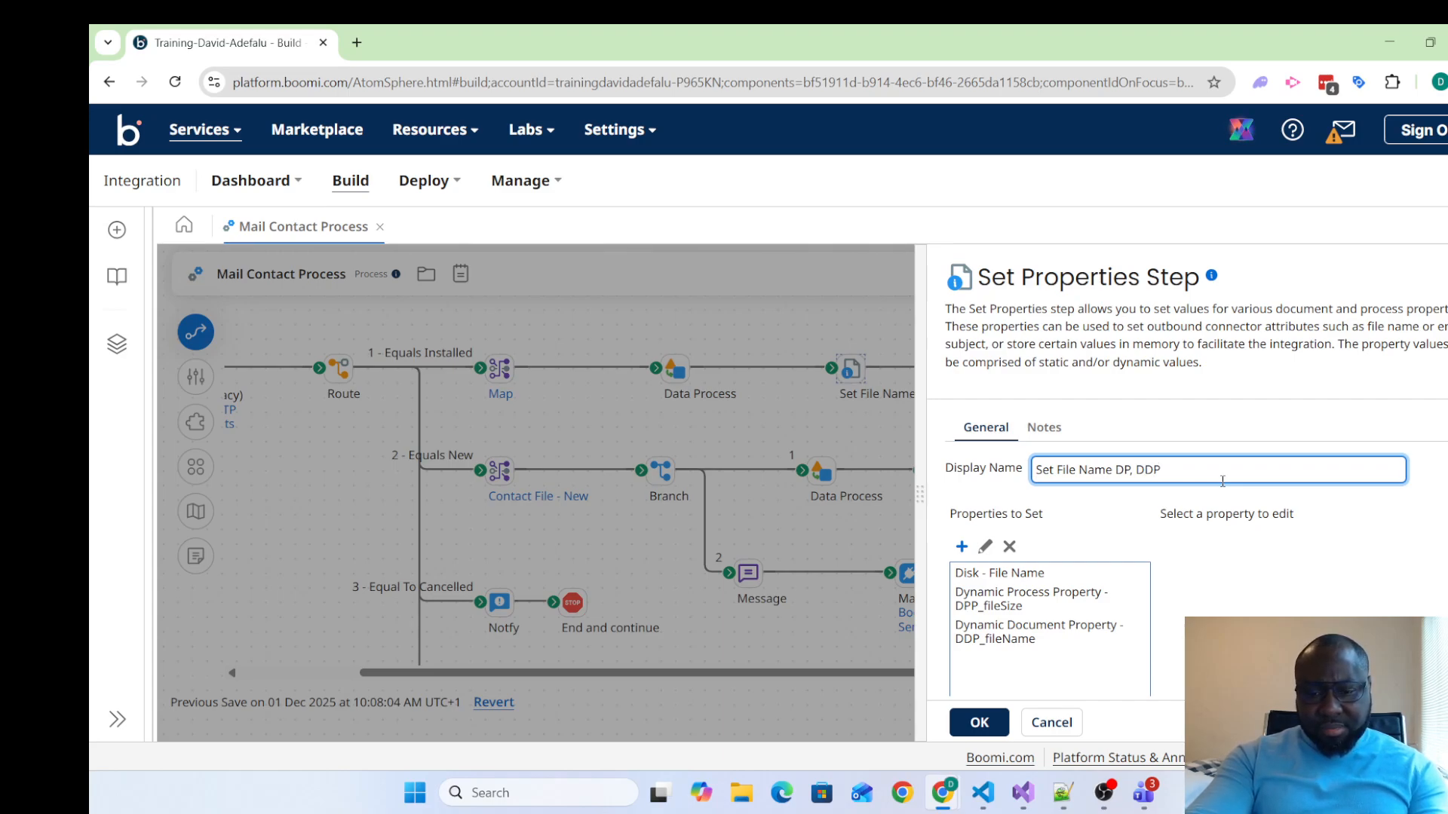
{"action": "type", "text": "_fileName"}
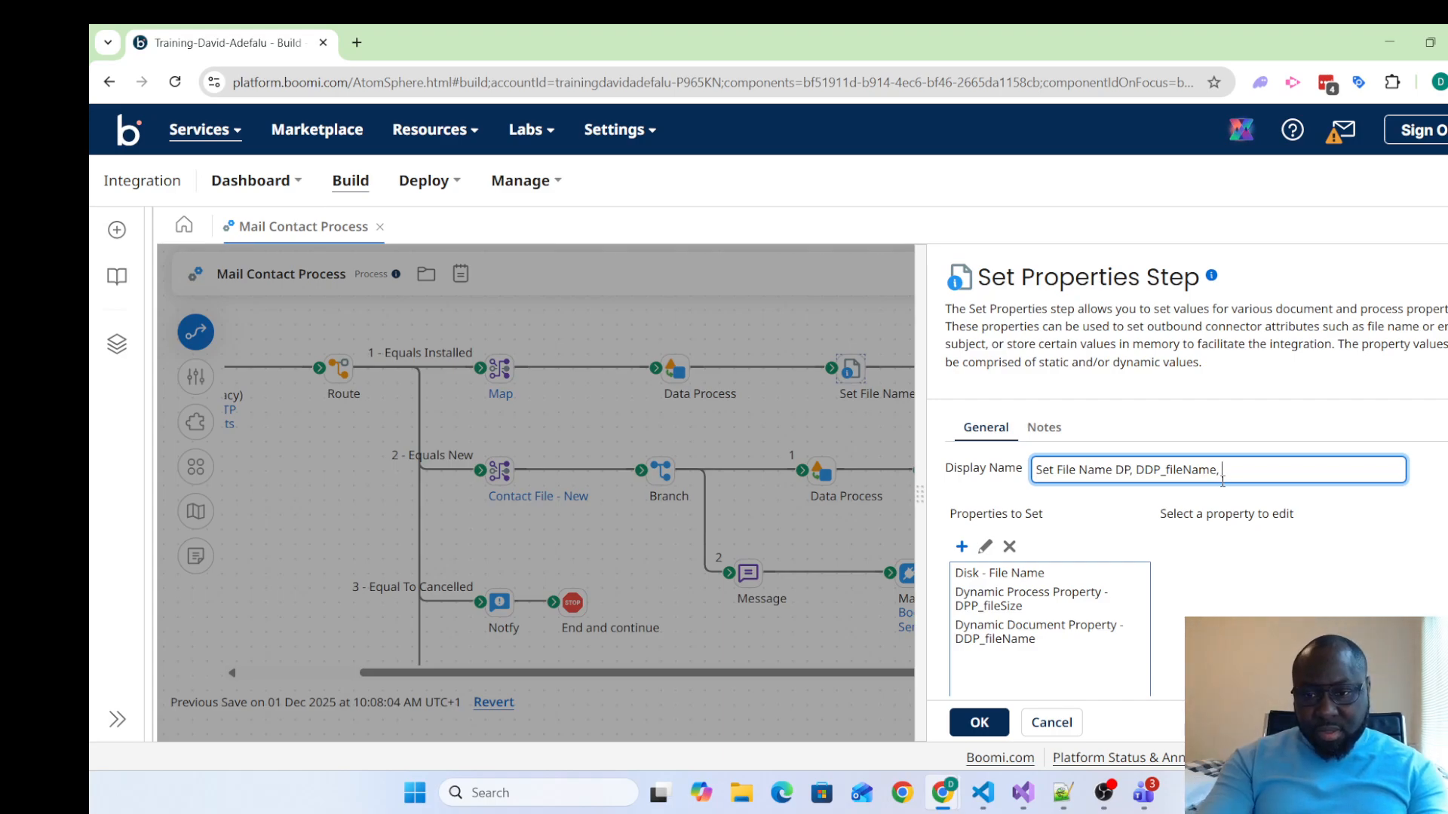
{"action": "type", "text": ", DPP_f"}
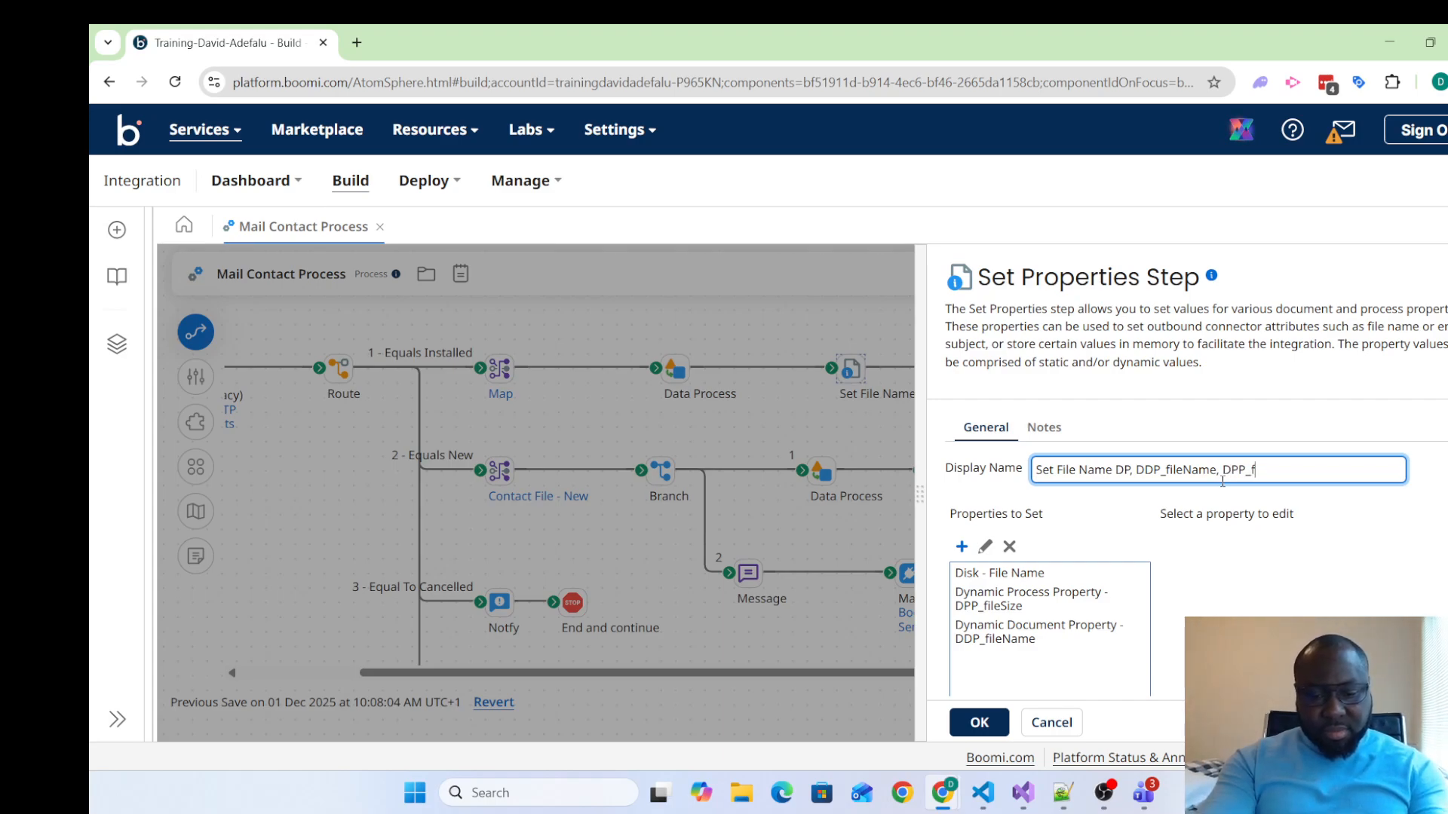
{"action": "type", "text": "ile"}
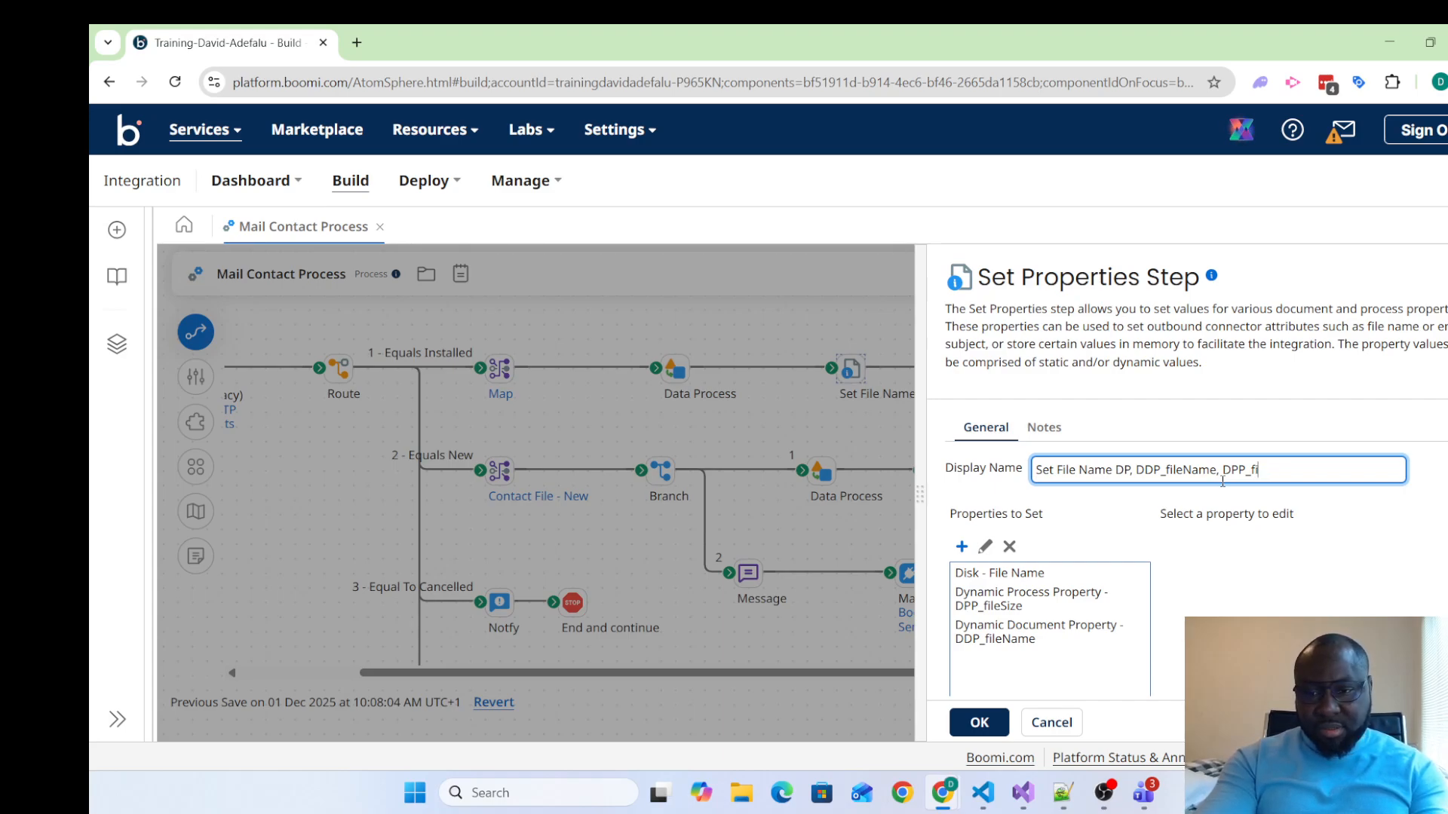
{"action": "type", "text": "Size"}
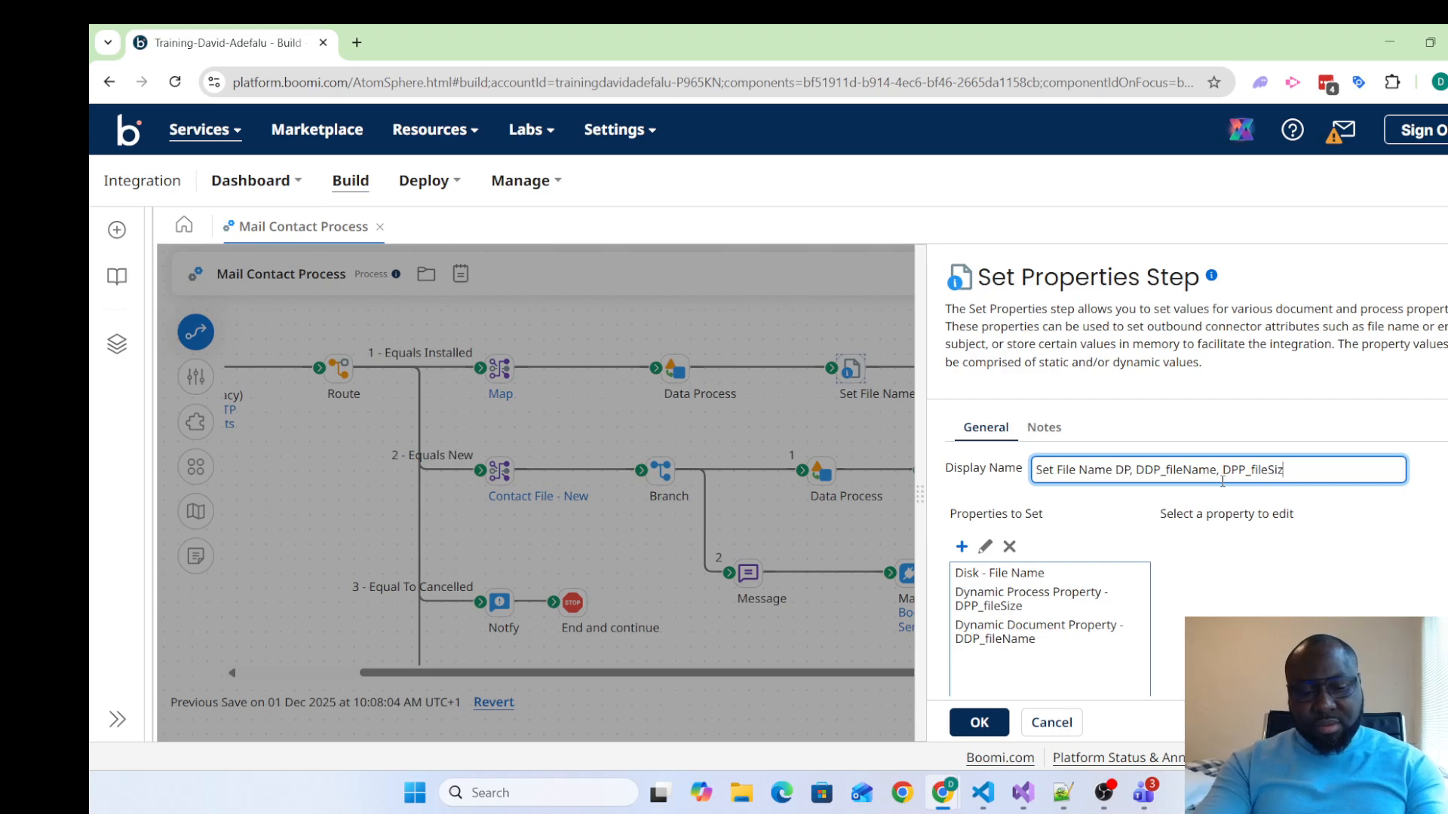
{"action": "left_click", "coordinate": [978, 723]}
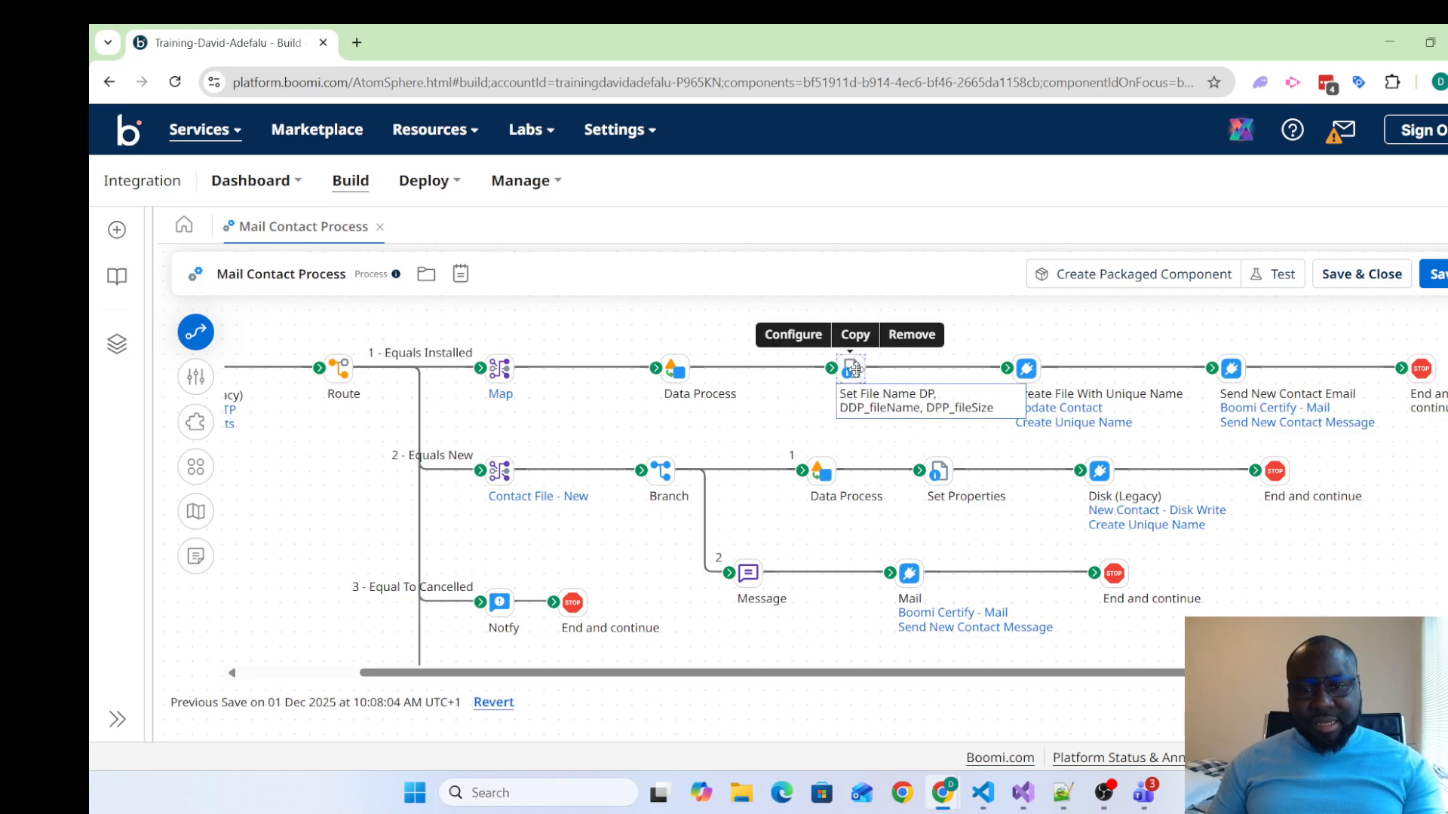
{"action": "left_click_drag", "start_coordinate": [858, 374], "coordinate": [842, 374]}
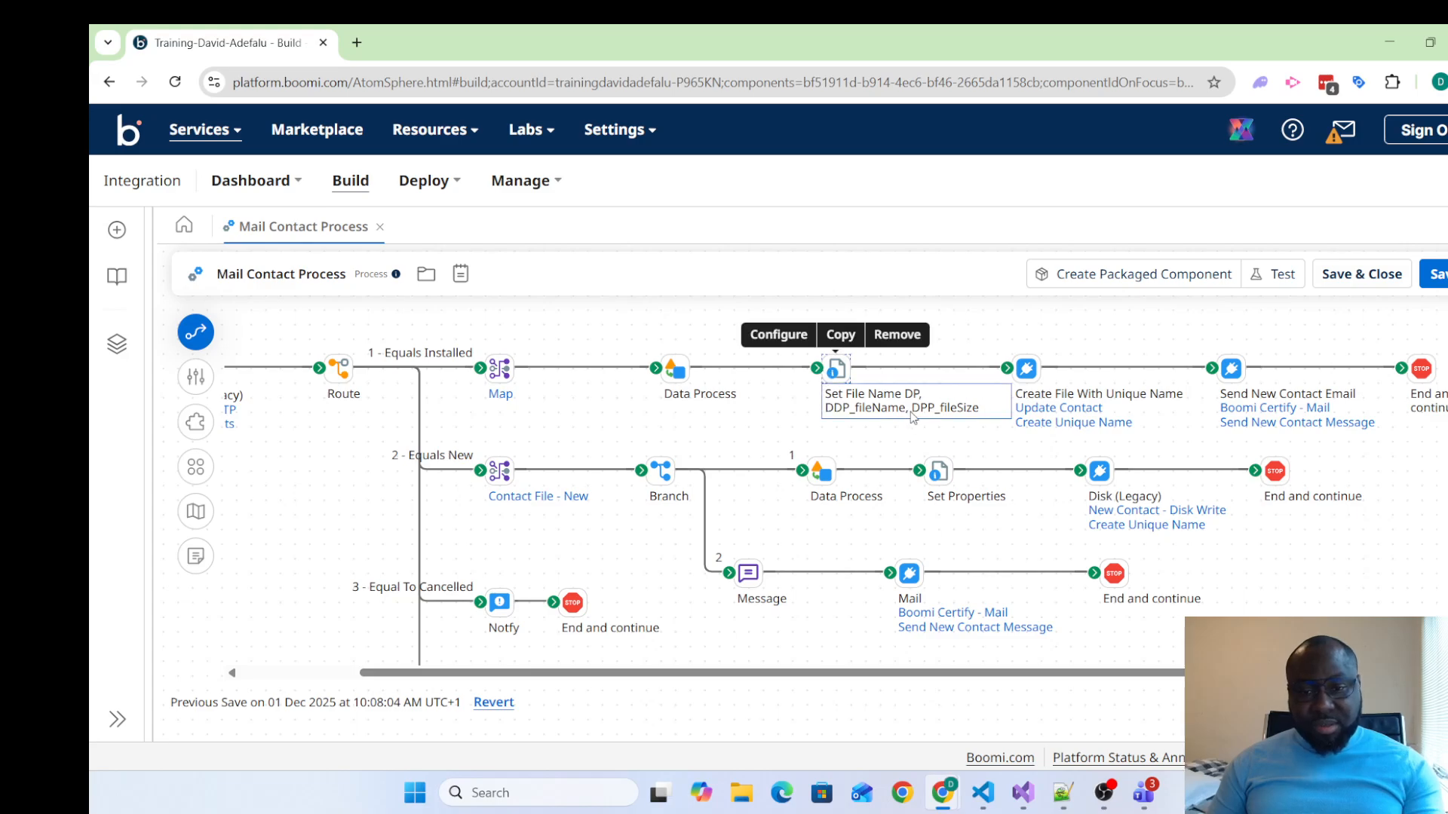
Rename the dynamic document property in the "Set File Name DP" shape to DDP_fileType and apply the Set Properties settings
{"action": "left_click", "coordinate": [843, 370]}
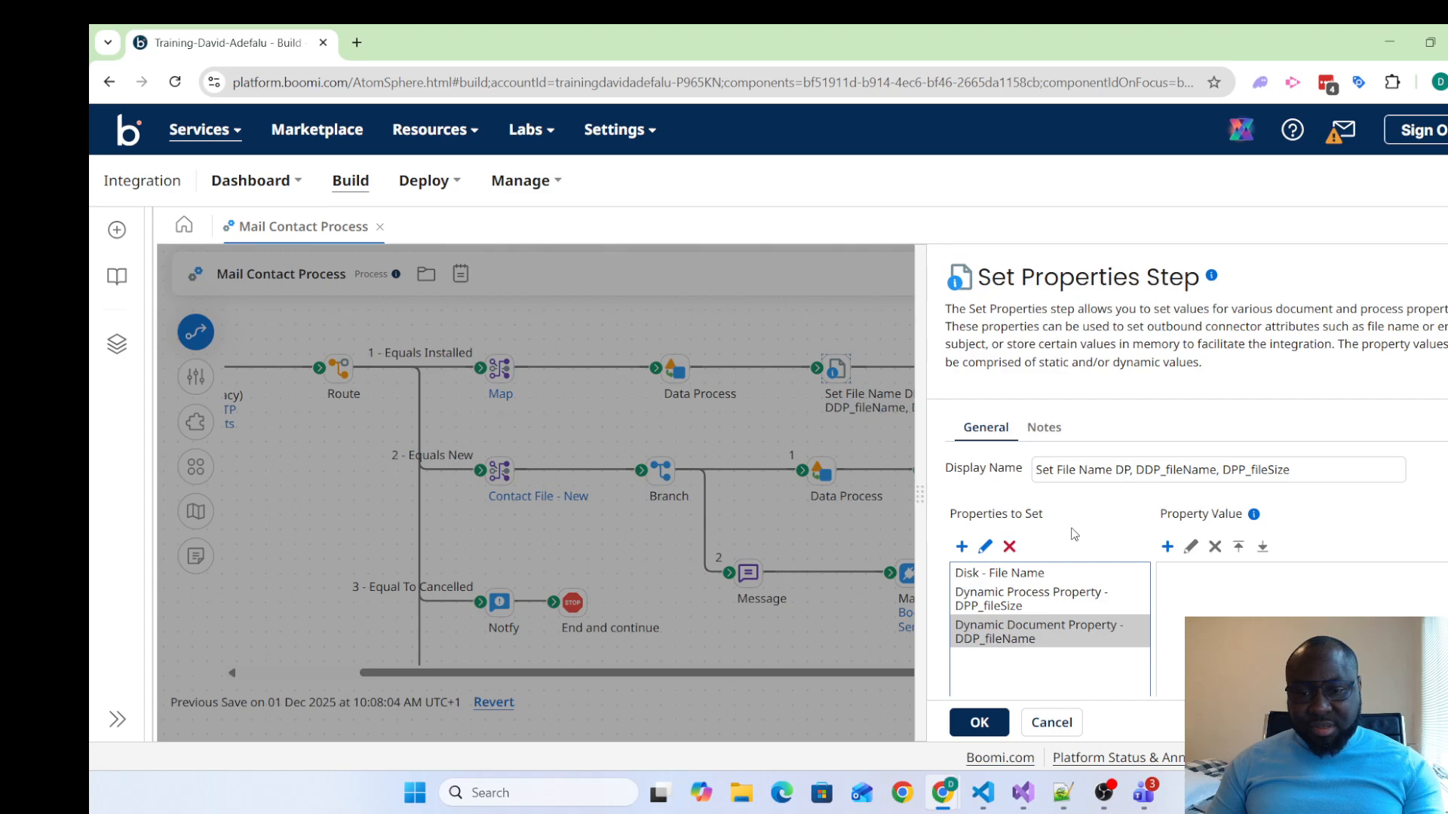
{"action": "left_click", "coordinate": [986, 549]}
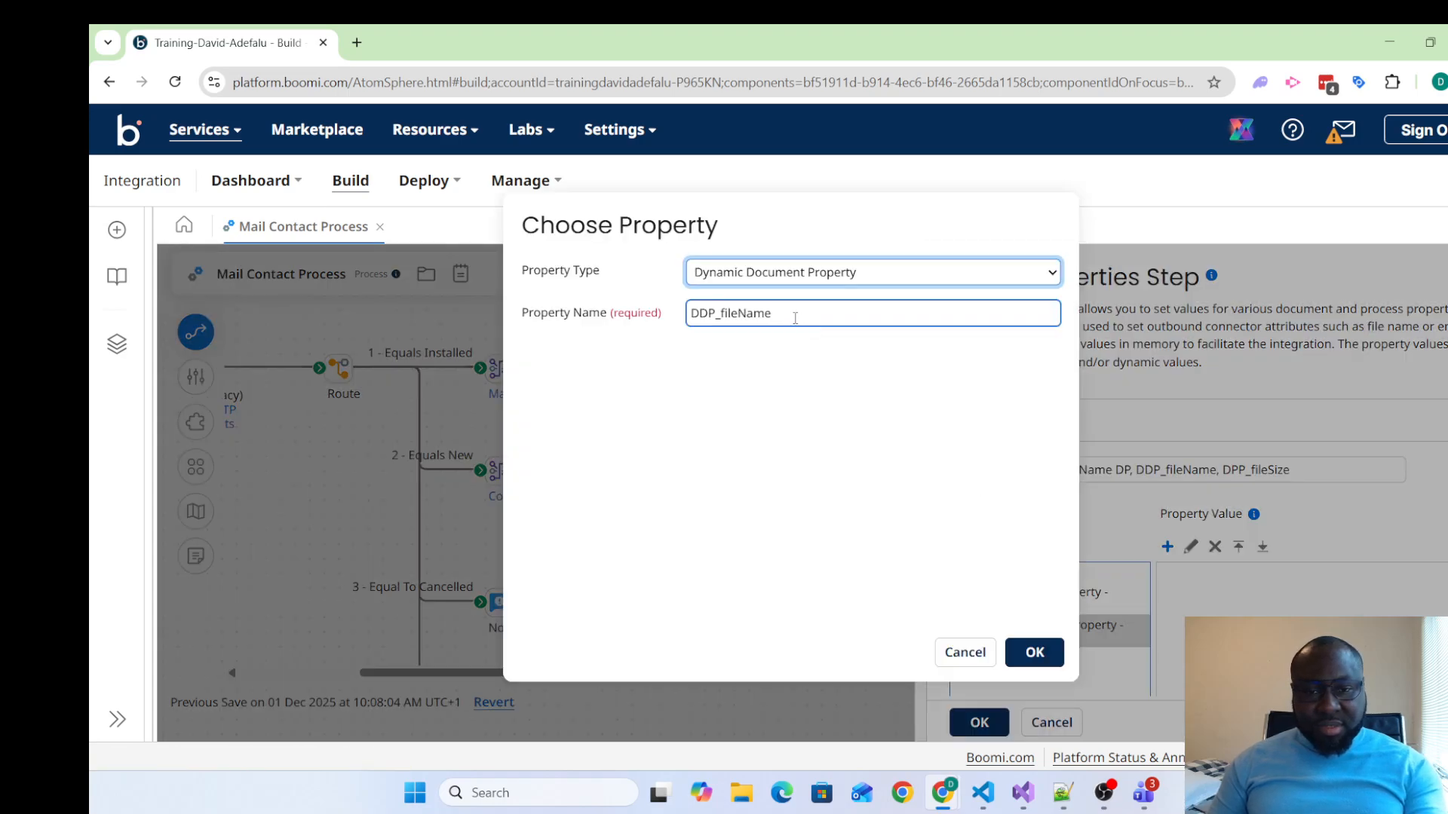
{"action": "left_click", "coordinate": [796, 317]}
{"action": "key", "text": "BackSpace"}
{"action": "key", "text": "BackSpace"}
{"action": "key", "text": "BackSpace"}
{"action": "key", "text": "BackSpace"}
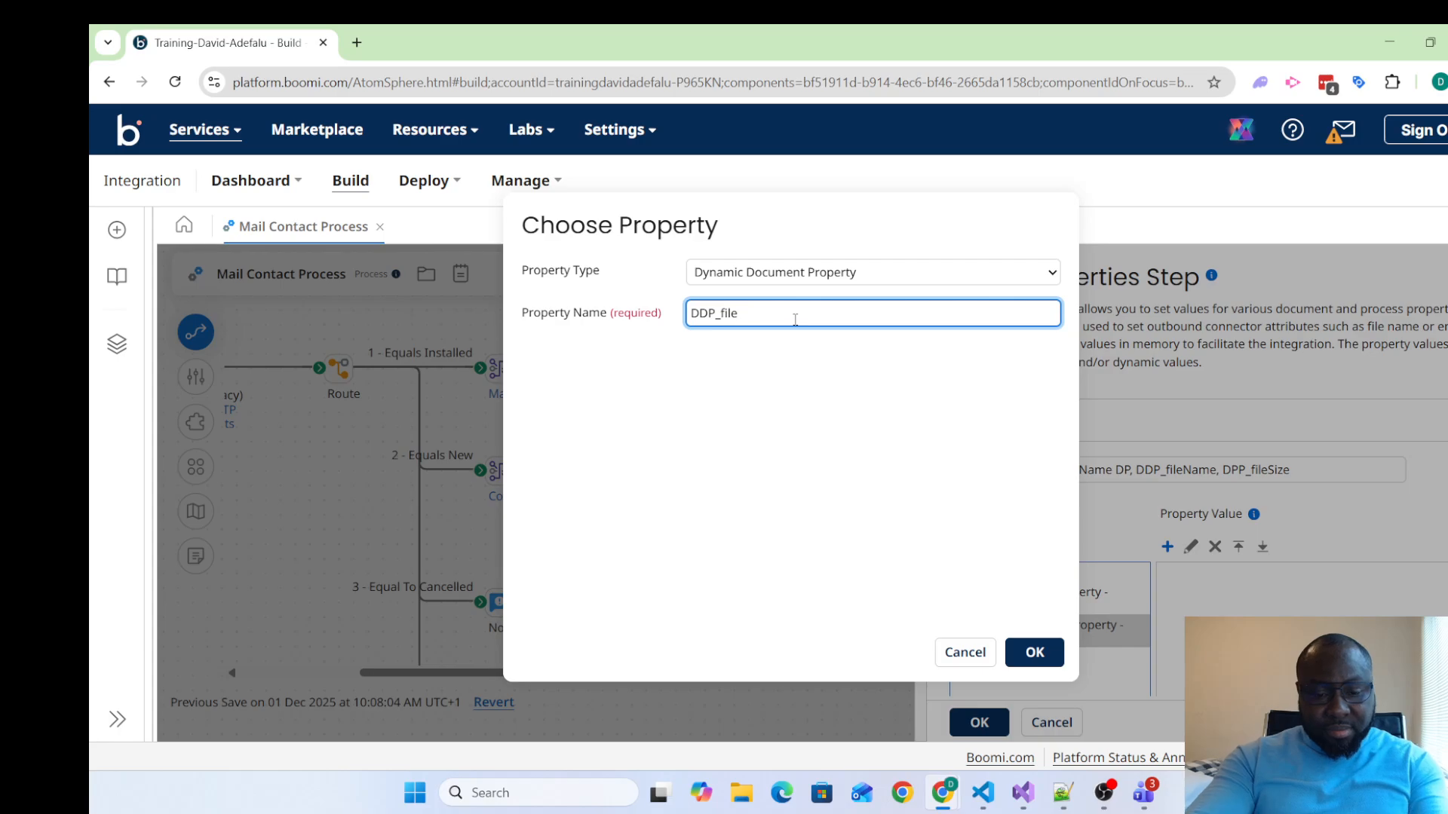
{"action": "type", "text": "Type"}
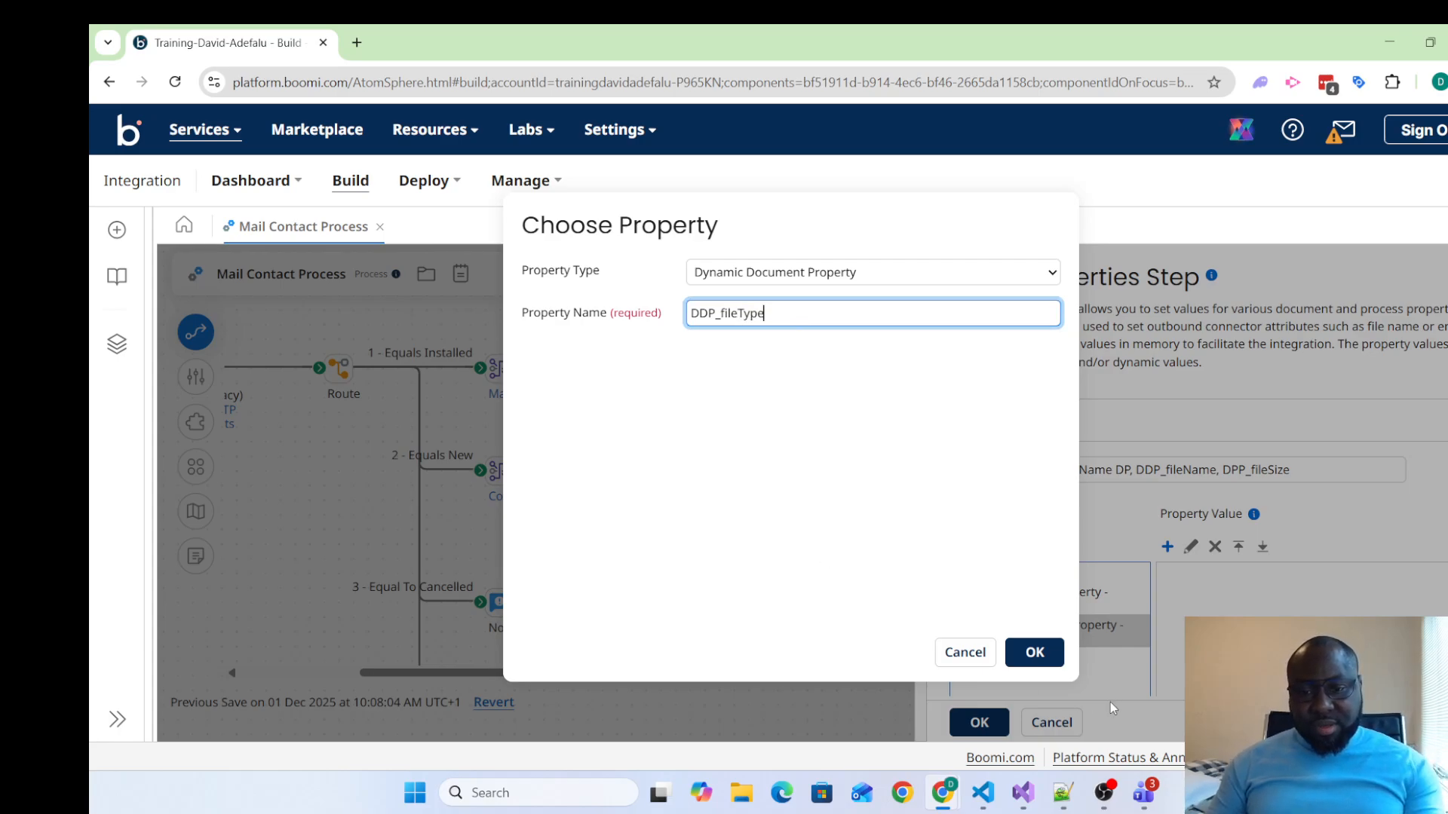
{"action": "left_click", "coordinate": [1057, 662]}
{"action": "left_click", "coordinate": [979, 723]}
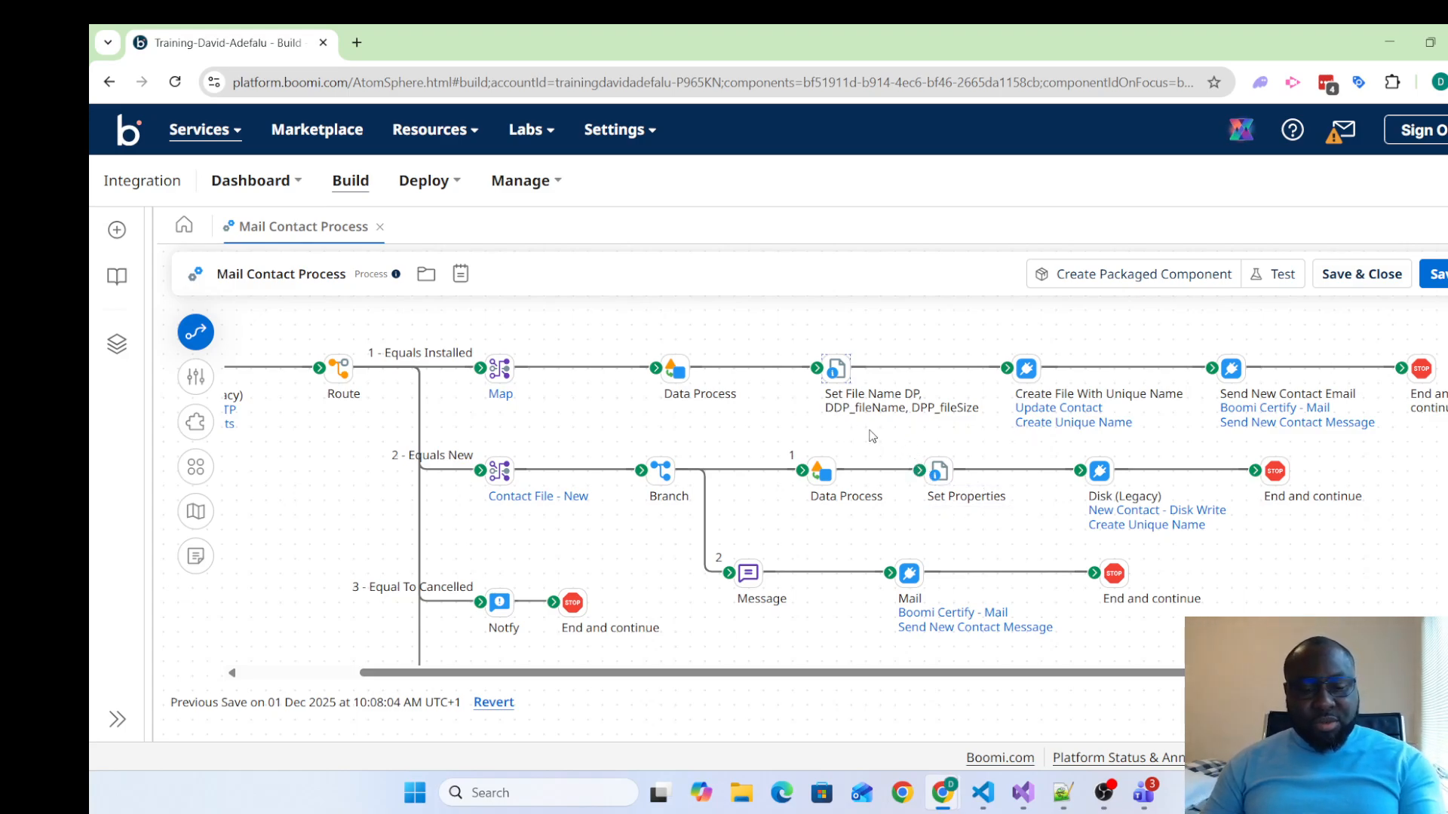
Search the process canvas for "DDP_" and close the search
{"action": "mouse_move", "coordinate": [878, 416]}
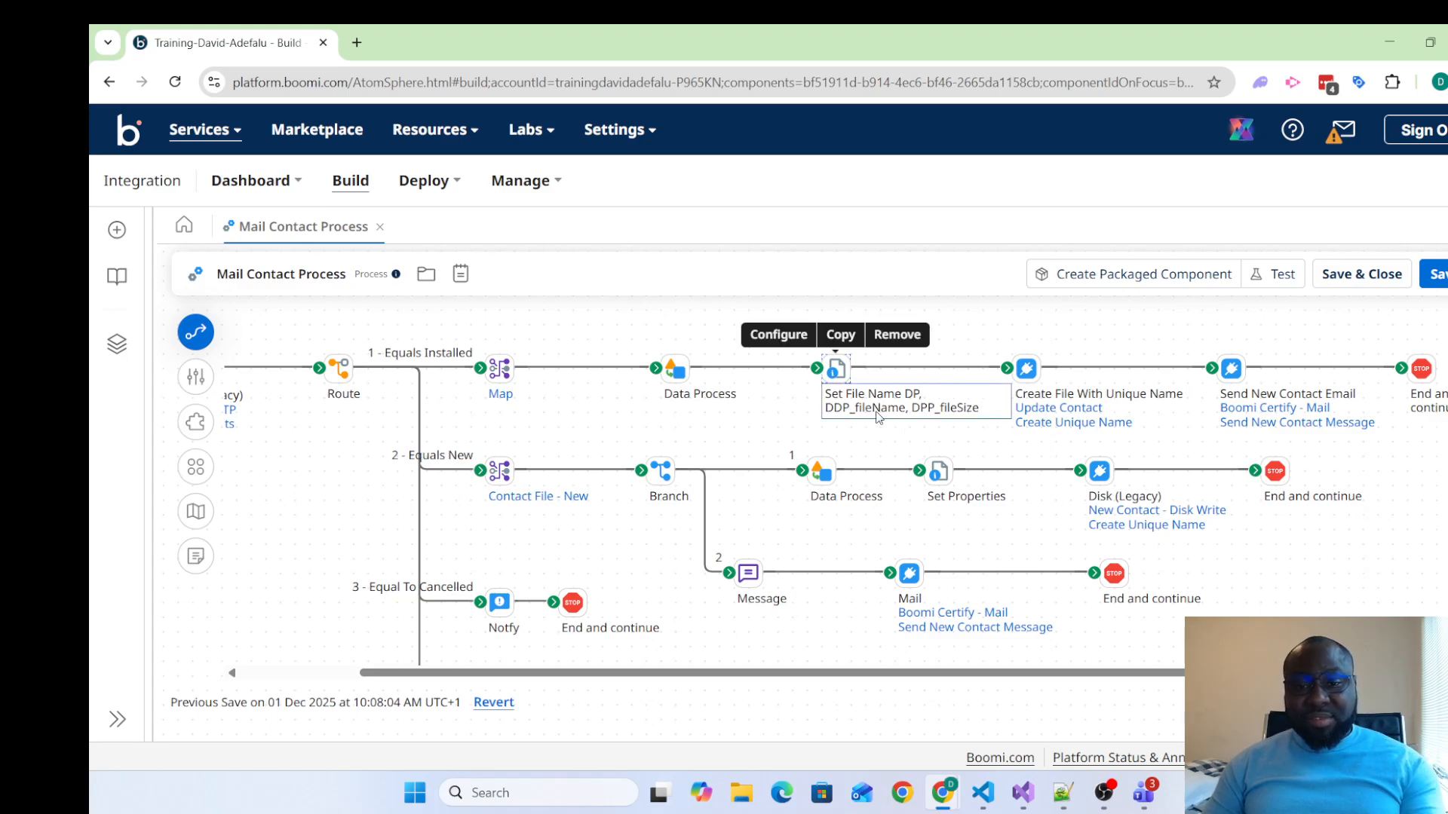
{"action": "key", "text": "ctrl+f"}
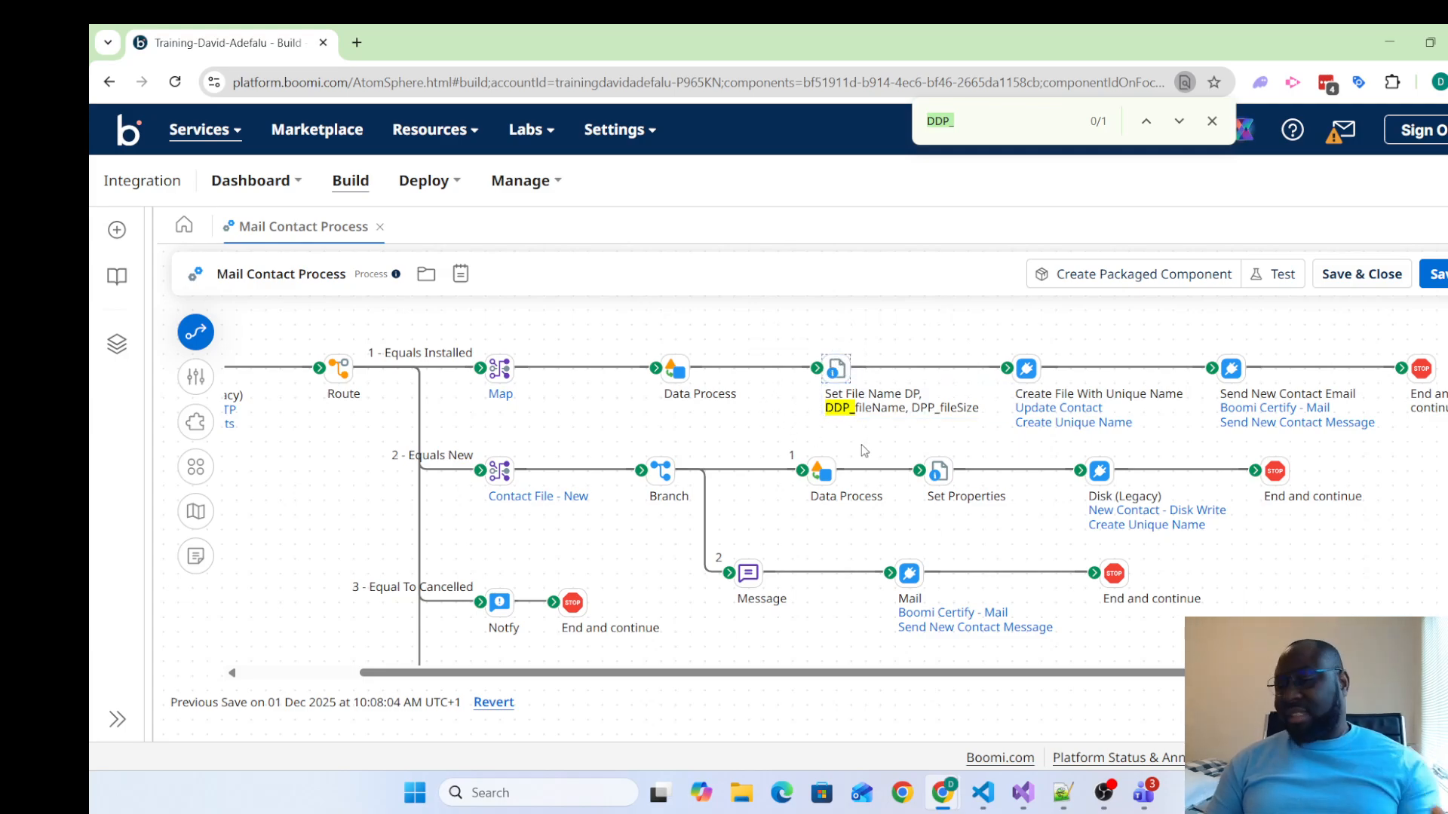
{"action": "left_click", "coordinate": [1213, 121]}
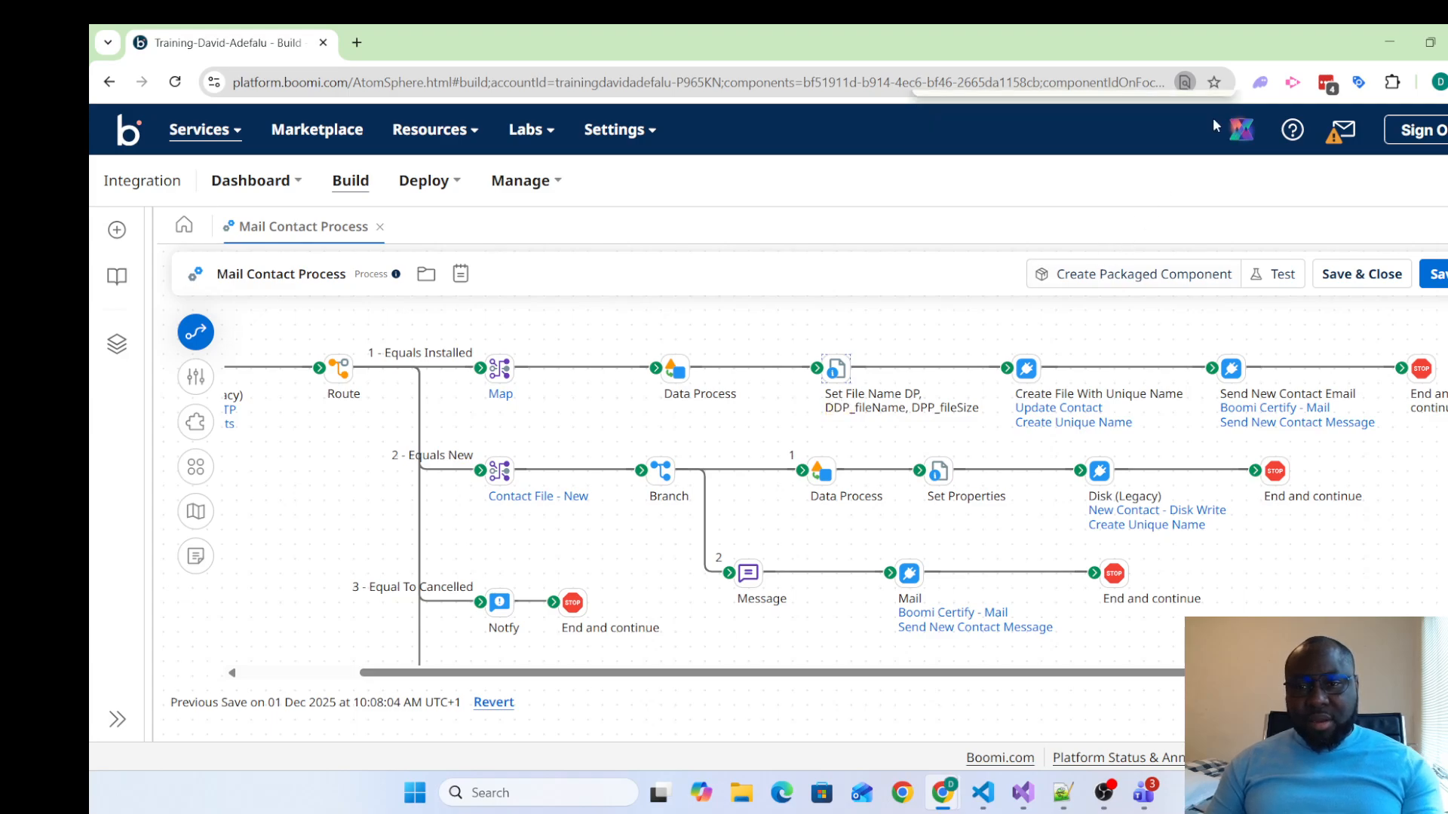
Open the Data Process shape on the Equals Installed path and view its notes and general settings
{"action": "left_click", "coordinate": [676, 368]}
{"action": "double_click", "coordinate": [677, 369]}
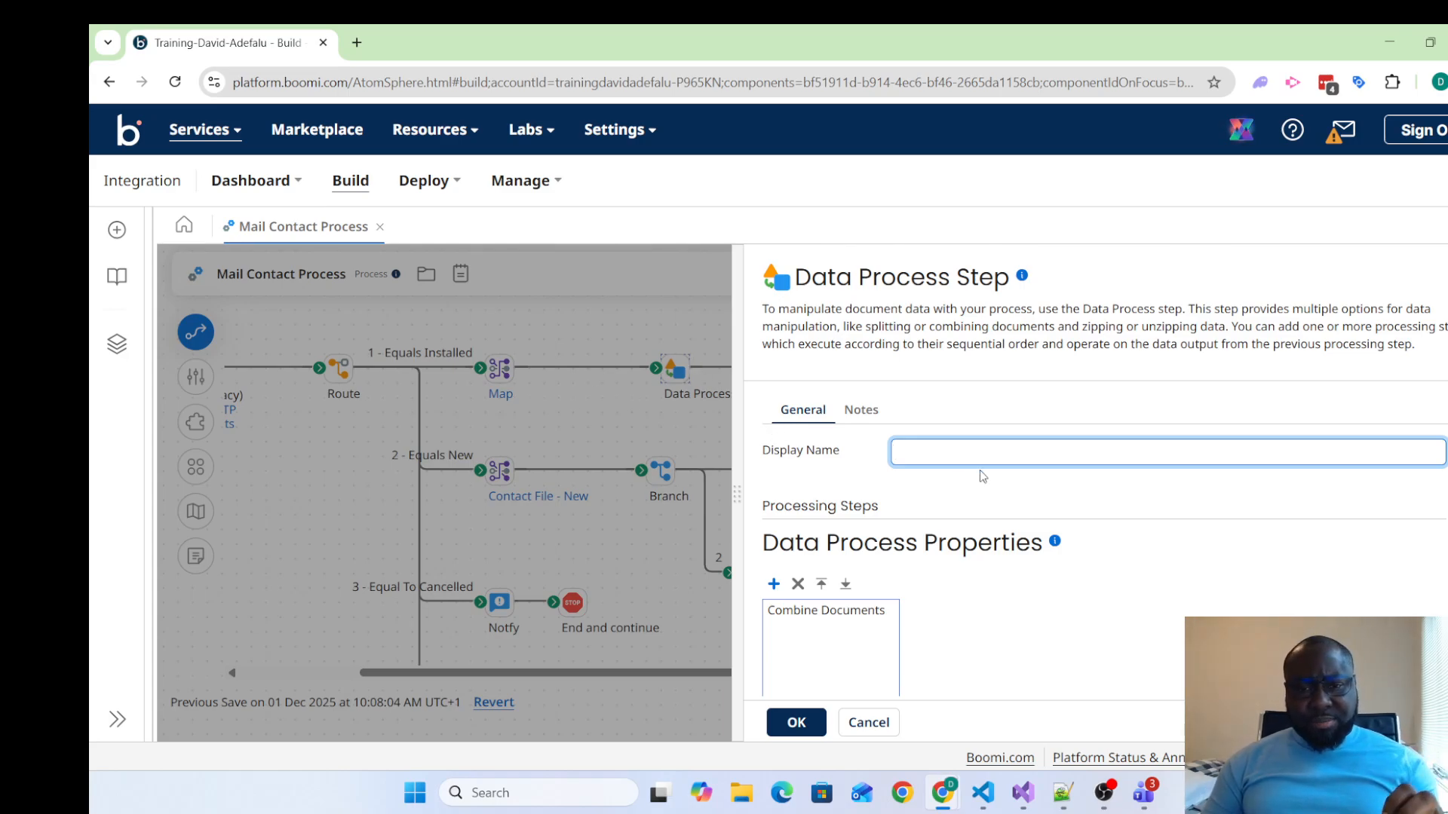
{"action": "left_click", "coordinate": [864, 422]}
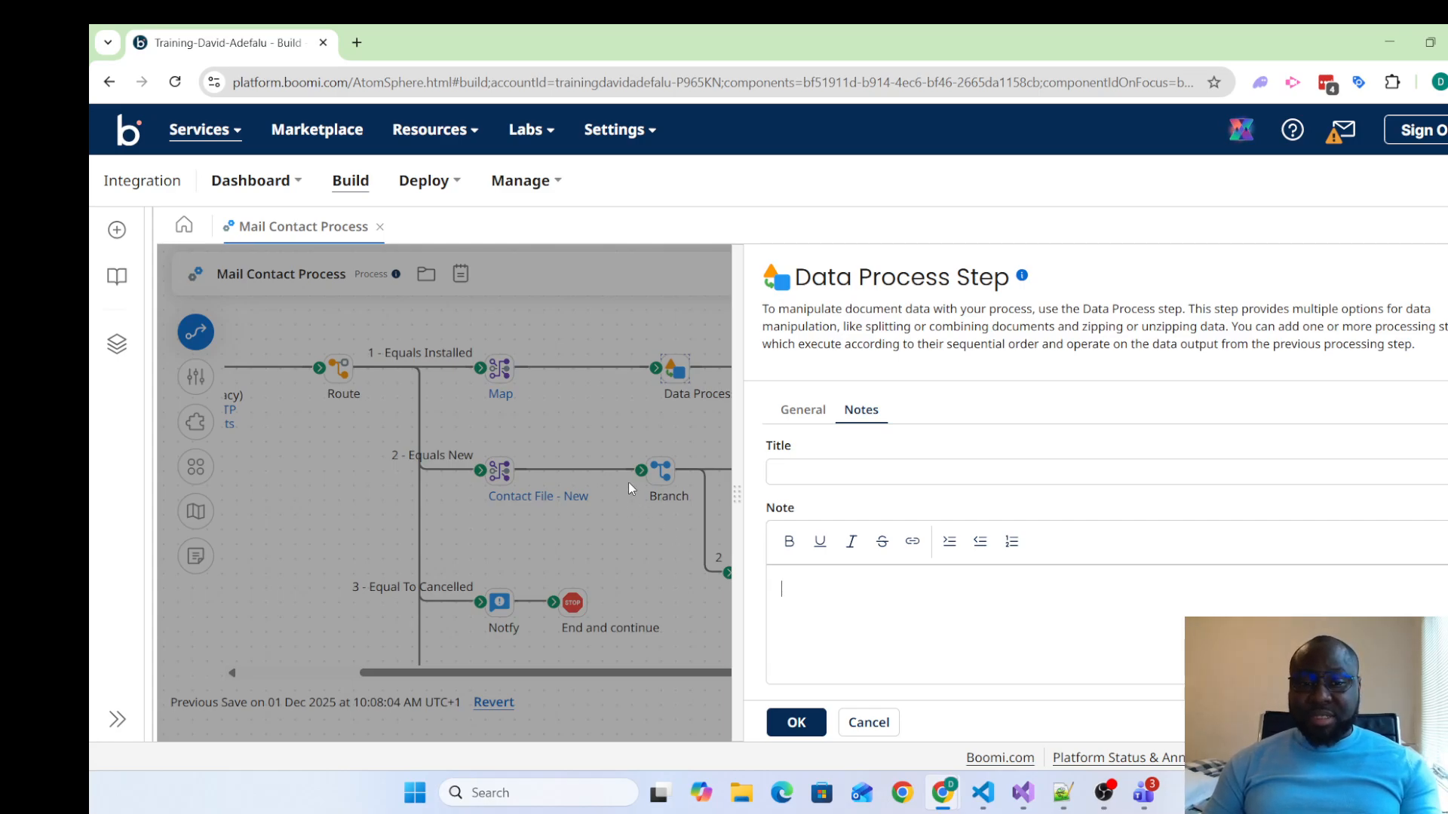
{"action": "left_click", "coordinate": [809, 412]}
Add a Custom Scripting processing step to the Data Process shape and view its inline Groovy script
{"action": "left_click", "coordinate": [773, 583]}
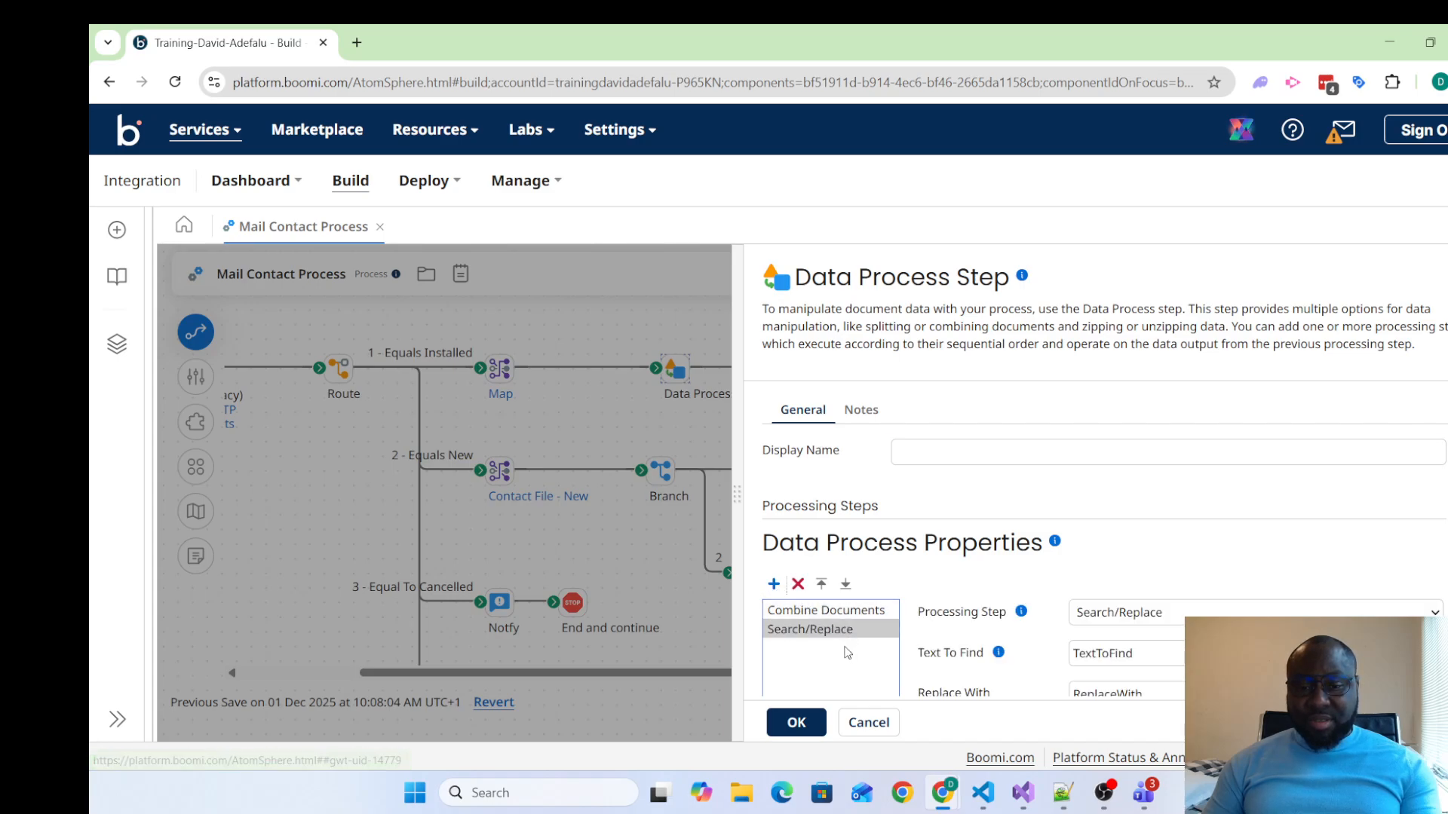
{"action": "left_click", "coordinate": [1120, 613]}
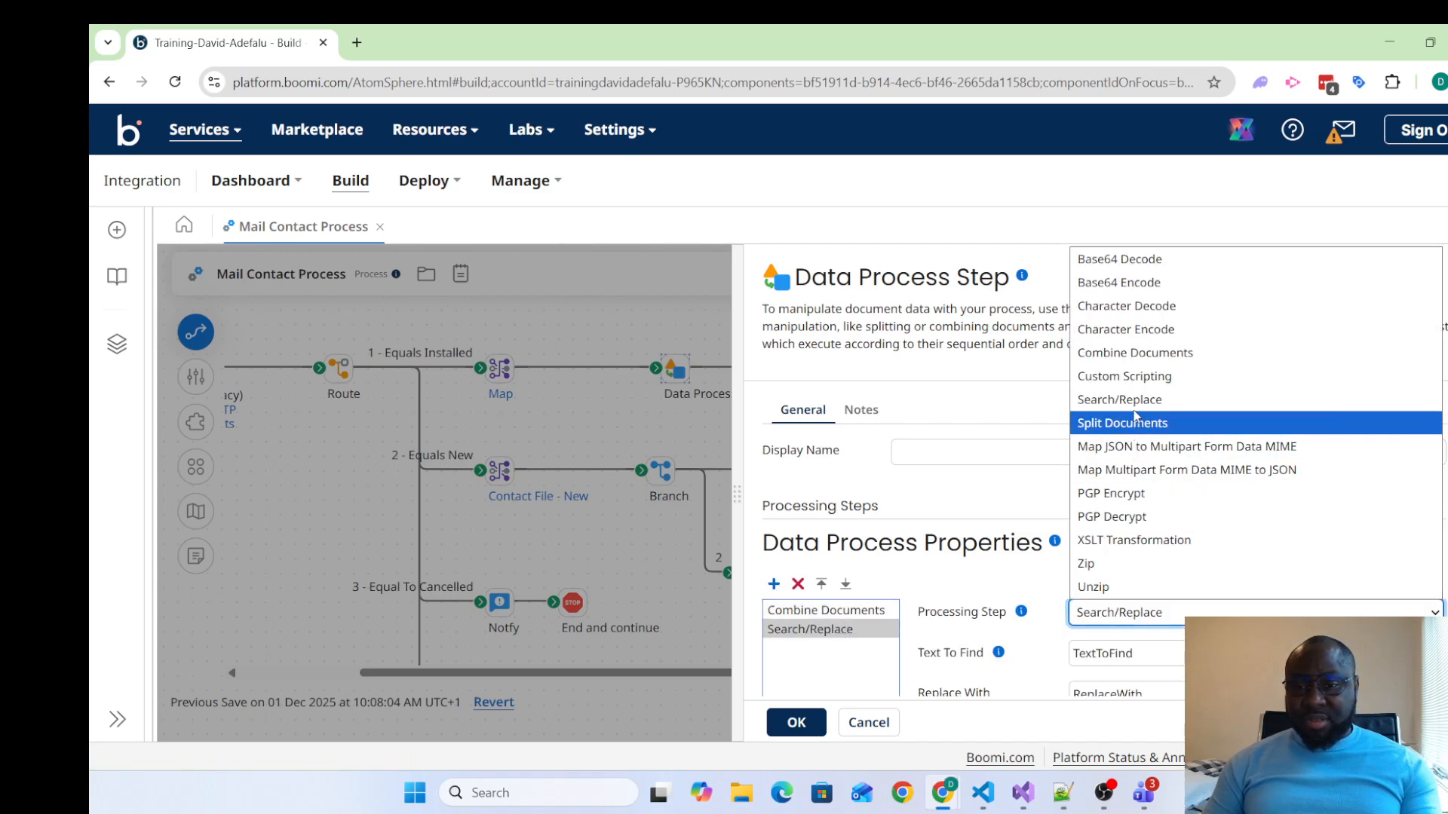
{"action": "left_click", "coordinate": [1124, 376]}
{"action": "scroll", "coordinate": [1206, 558], "scroll_direction": "down", "scroll_amount": 5}
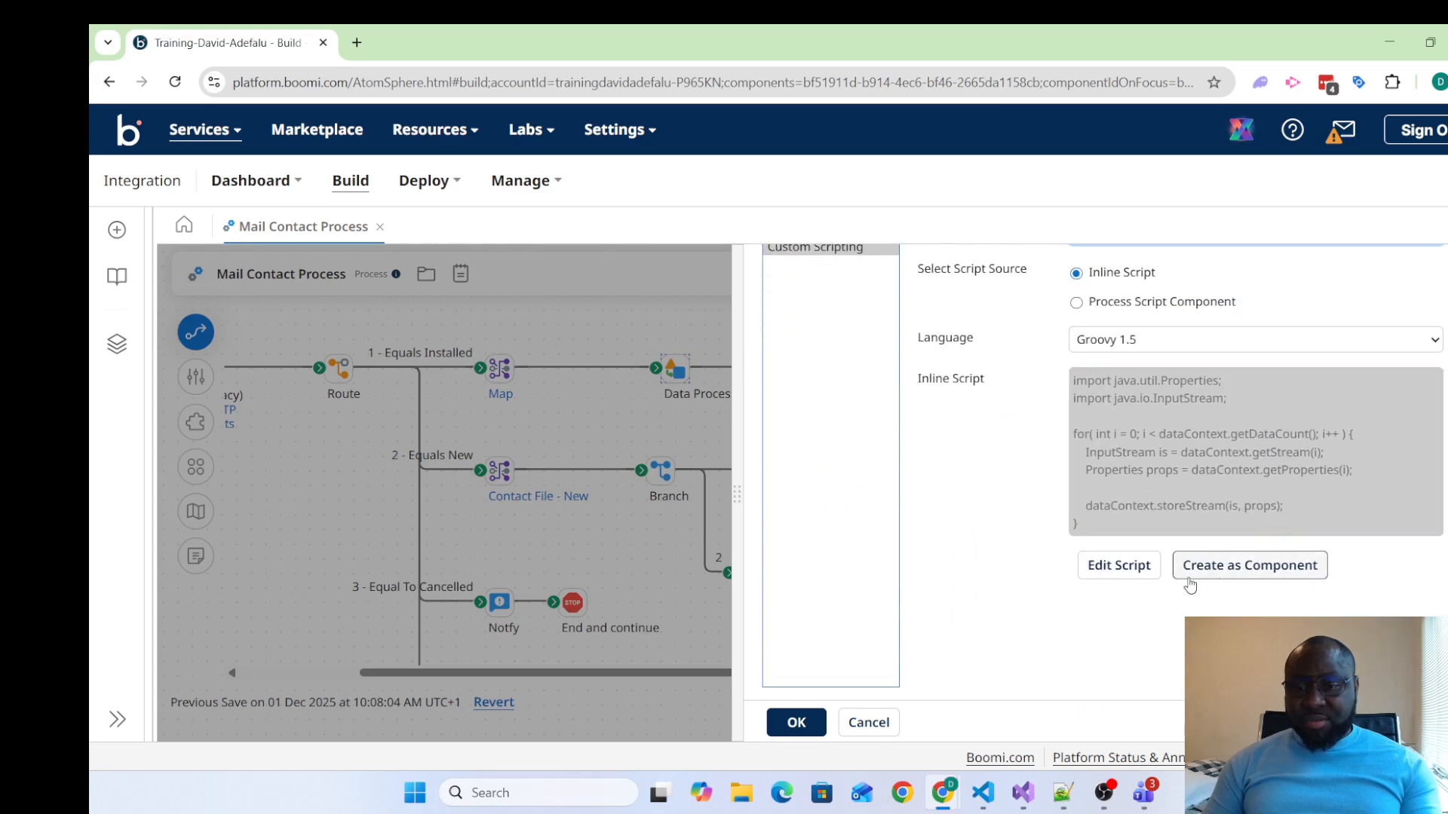
{"action": "left_click", "coordinate": [1120, 566]}
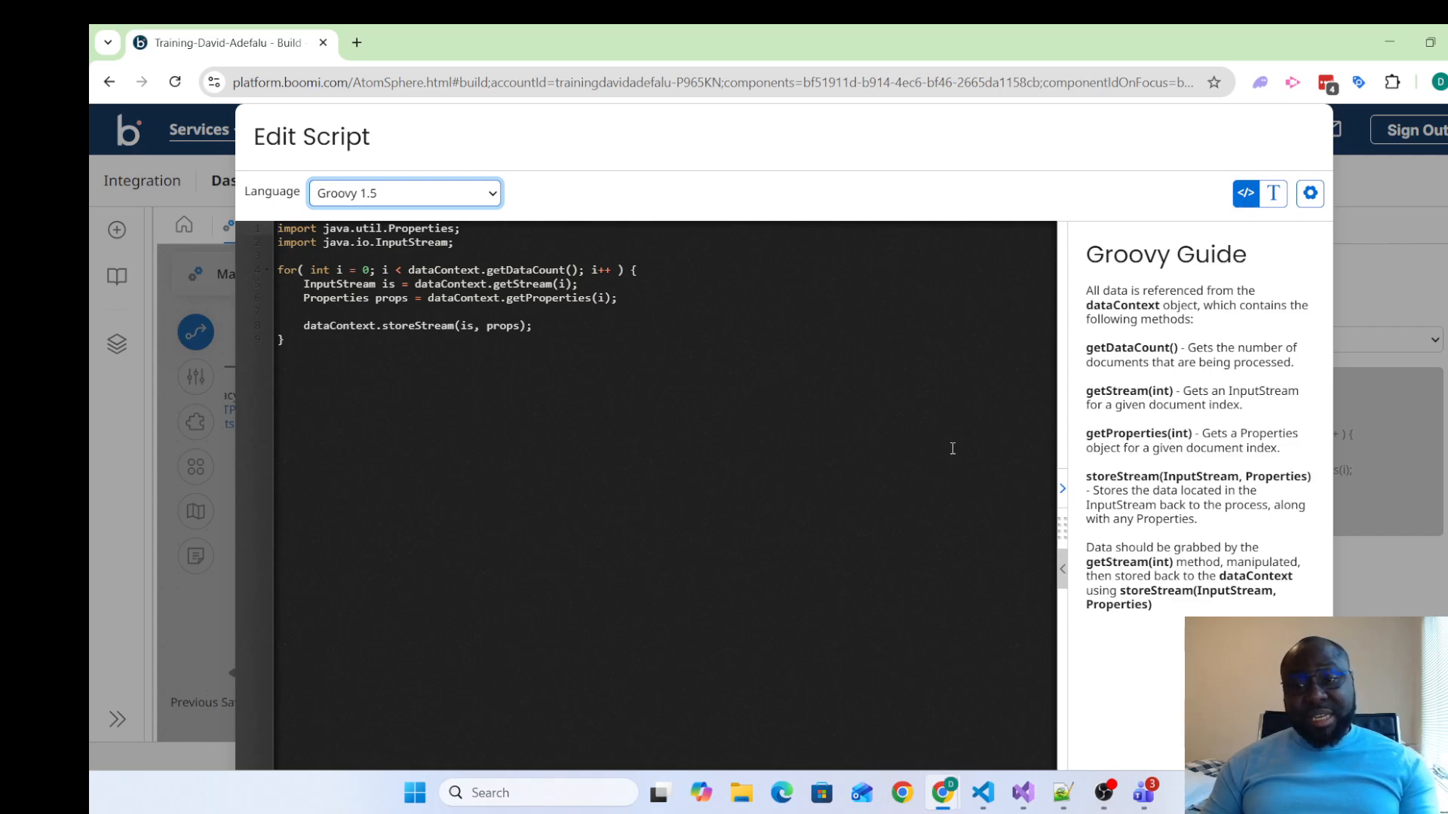
{"action": "scroll", "coordinate": [1055, 528], "scroll_direction": "down", "scroll_amount": 2}
{"action": "left_click", "coordinate": [1282, 749]}
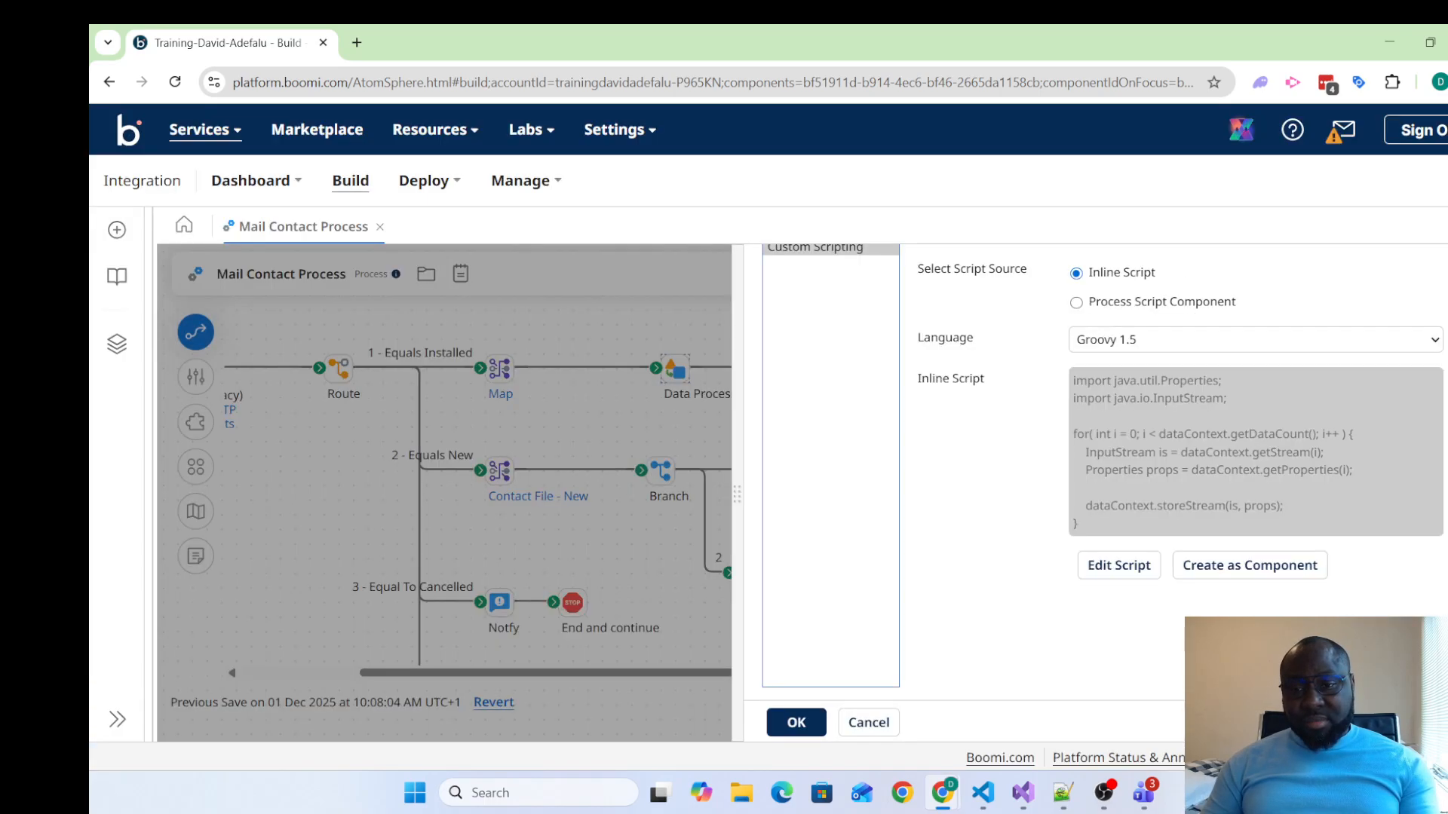
Check the notes page again, then remove the Custom Scripting processing step from the Data Process shape
{"action": "scroll", "coordinate": [979, 569], "scroll_direction": "up", "scroll_amount": 3}
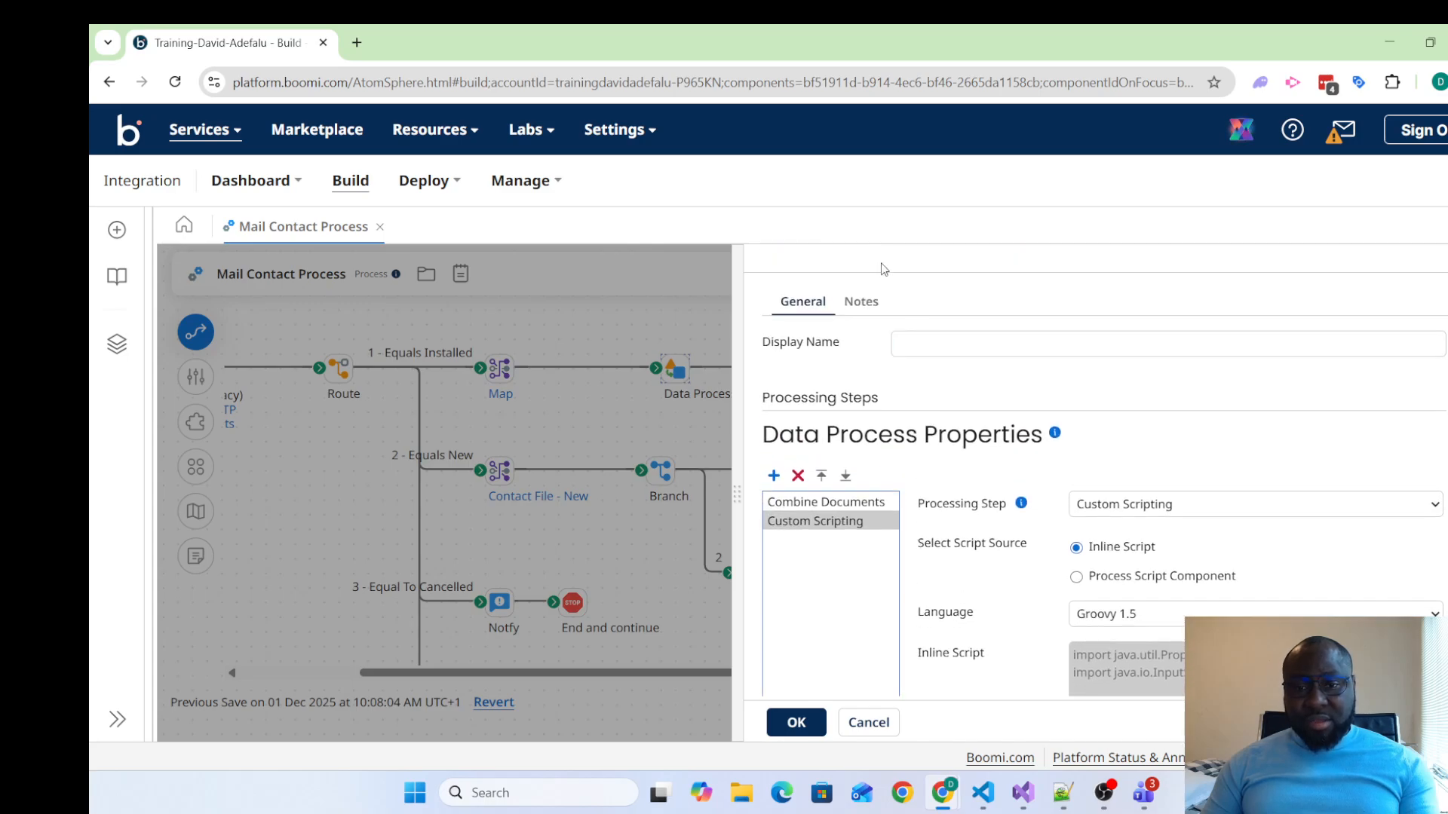
{"action": "left_click", "coordinate": [869, 302]}
{"action": "left_click", "coordinate": [933, 448]}
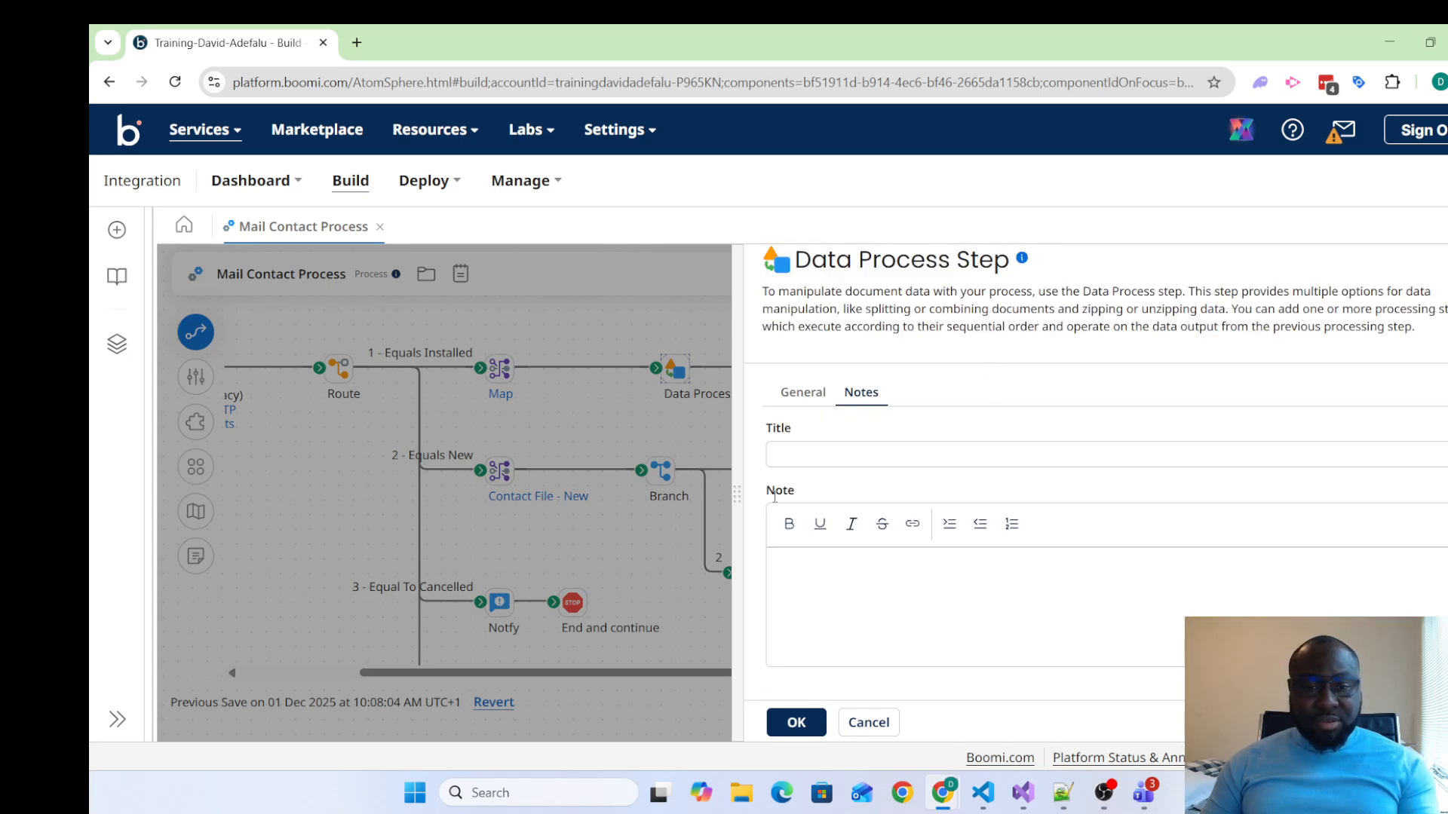
{"action": "left_click", "coordinate": [804, 391]}
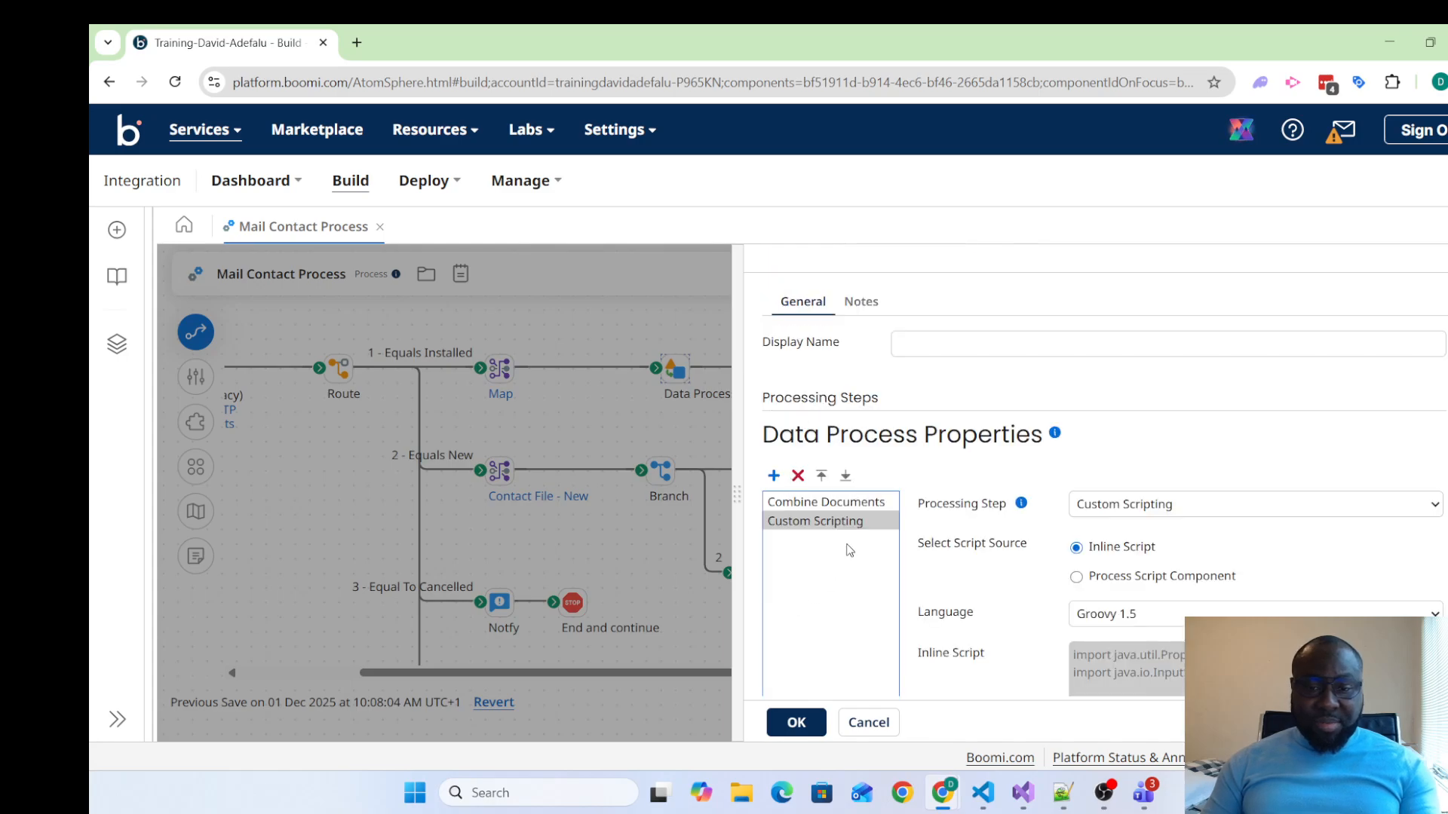
{"action": "left_click", "coordinate": [798, 476]}
{"action": "left_click", "coordinate": [927, 478]}
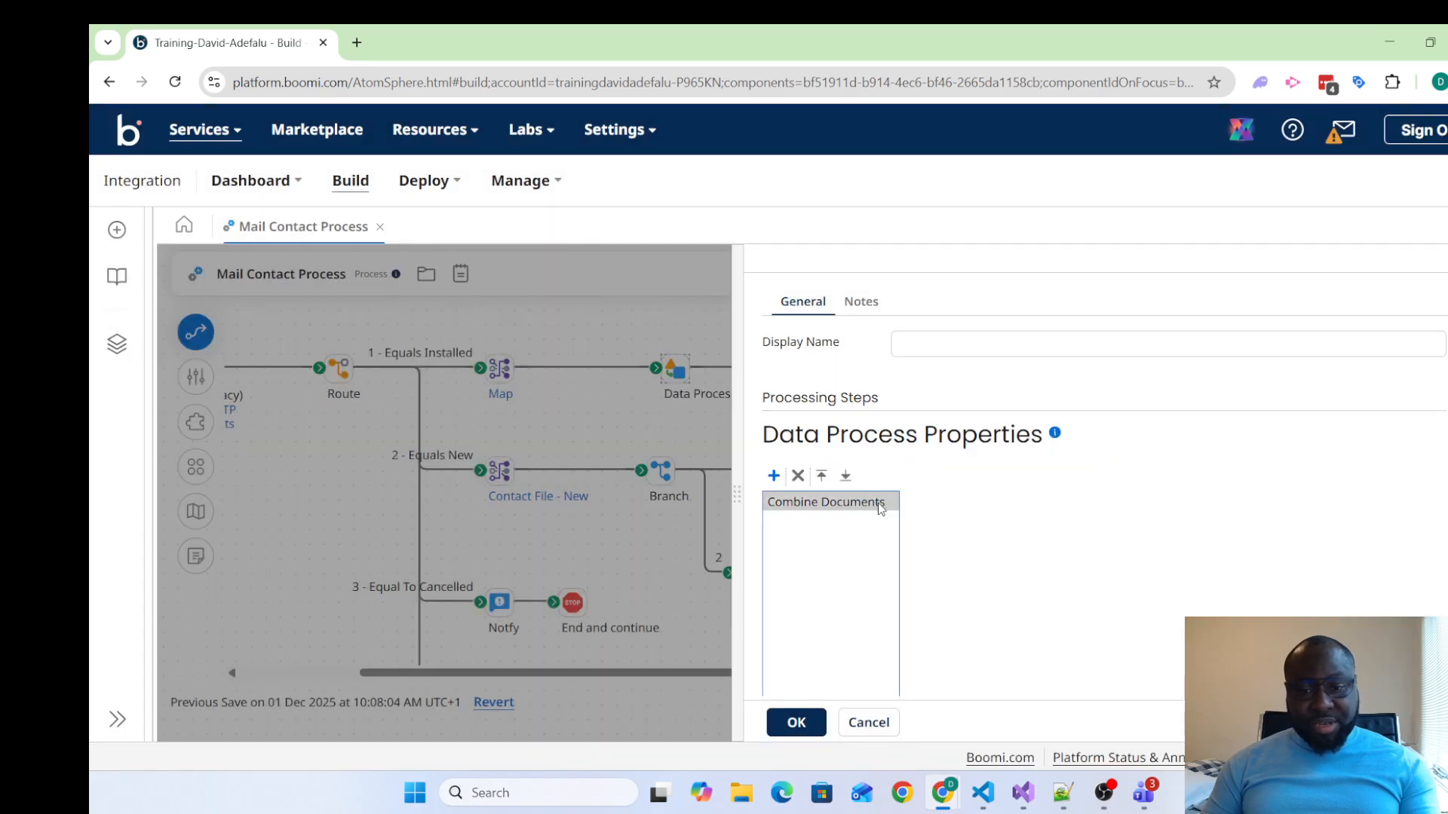
Set the Data Process shape's display name to "Combine Document"
{"action": "left_click", "coordinate": [959, 339]}
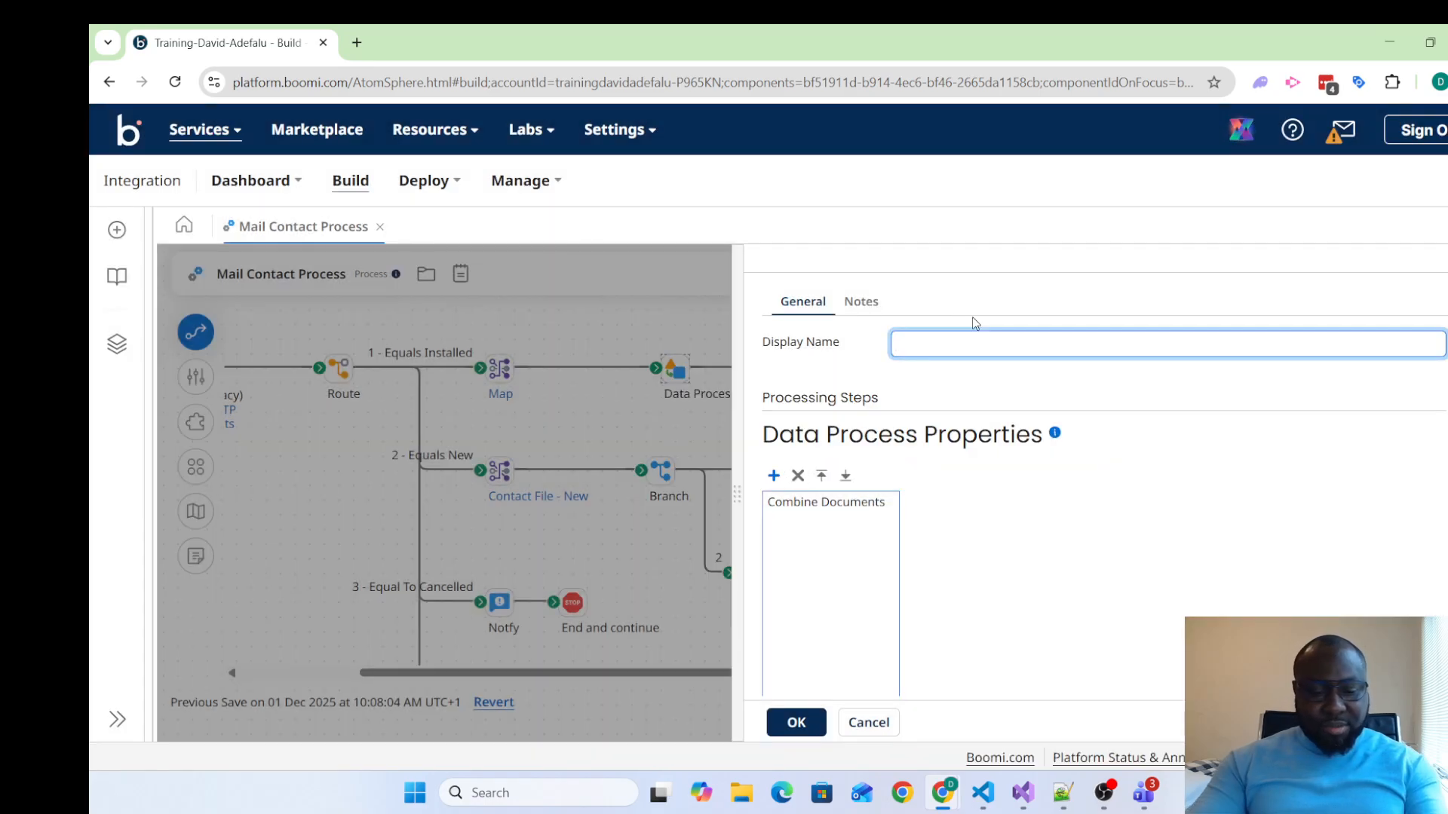
{"action": "type", "text": "Com"}
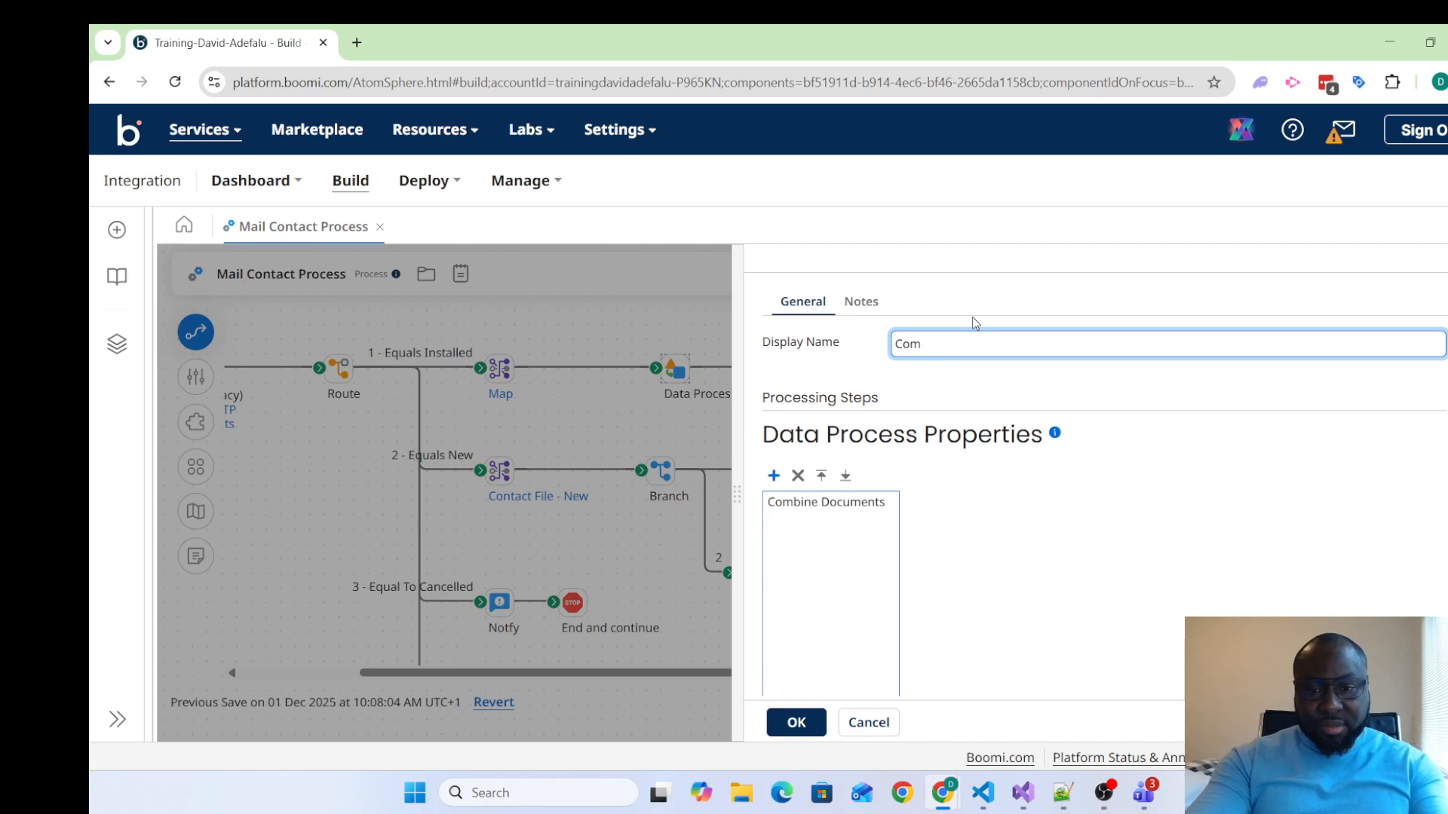
{"action": "type", "text": "bine Do"}
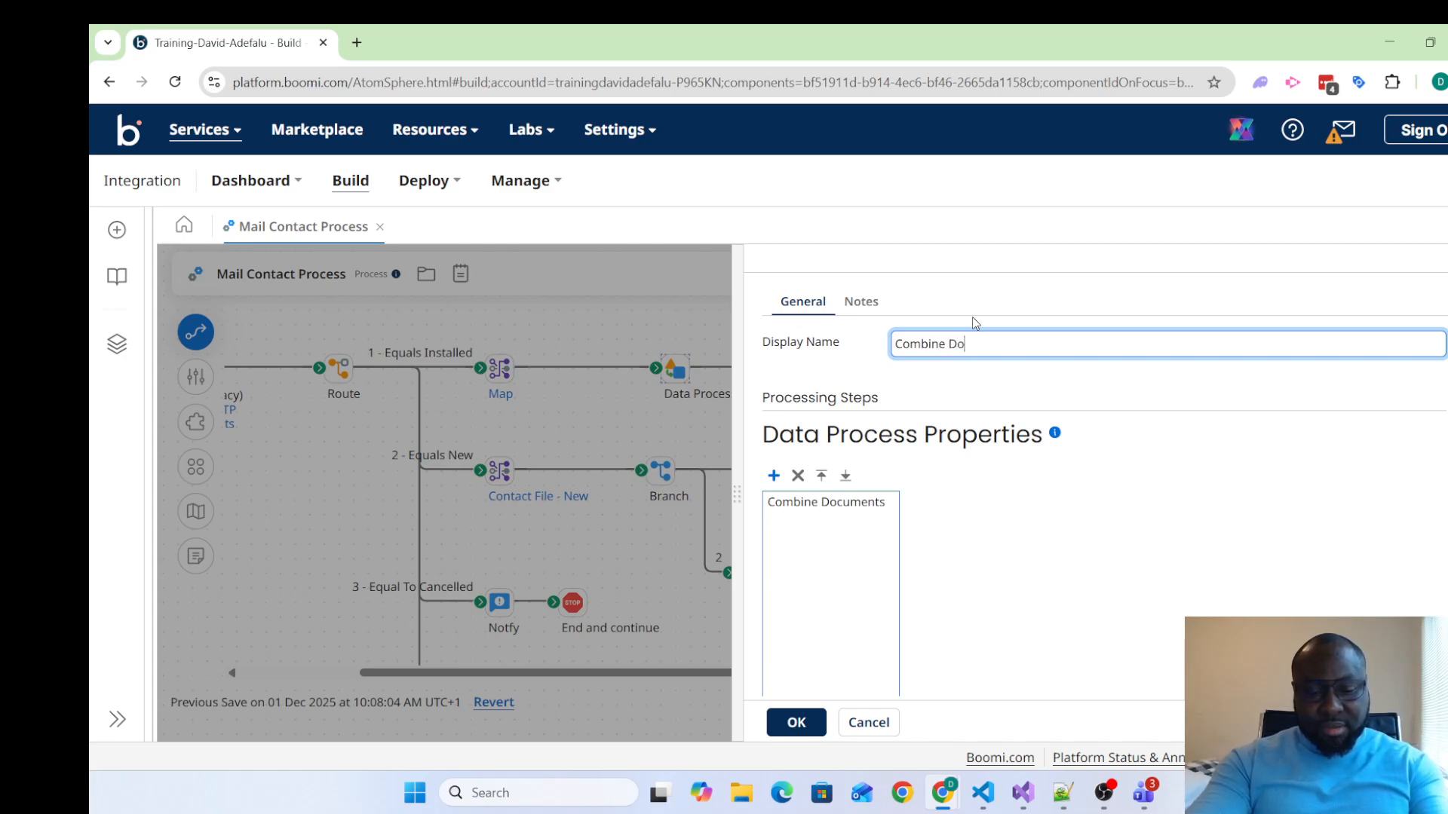
{"action": "type", "text": "cument"}
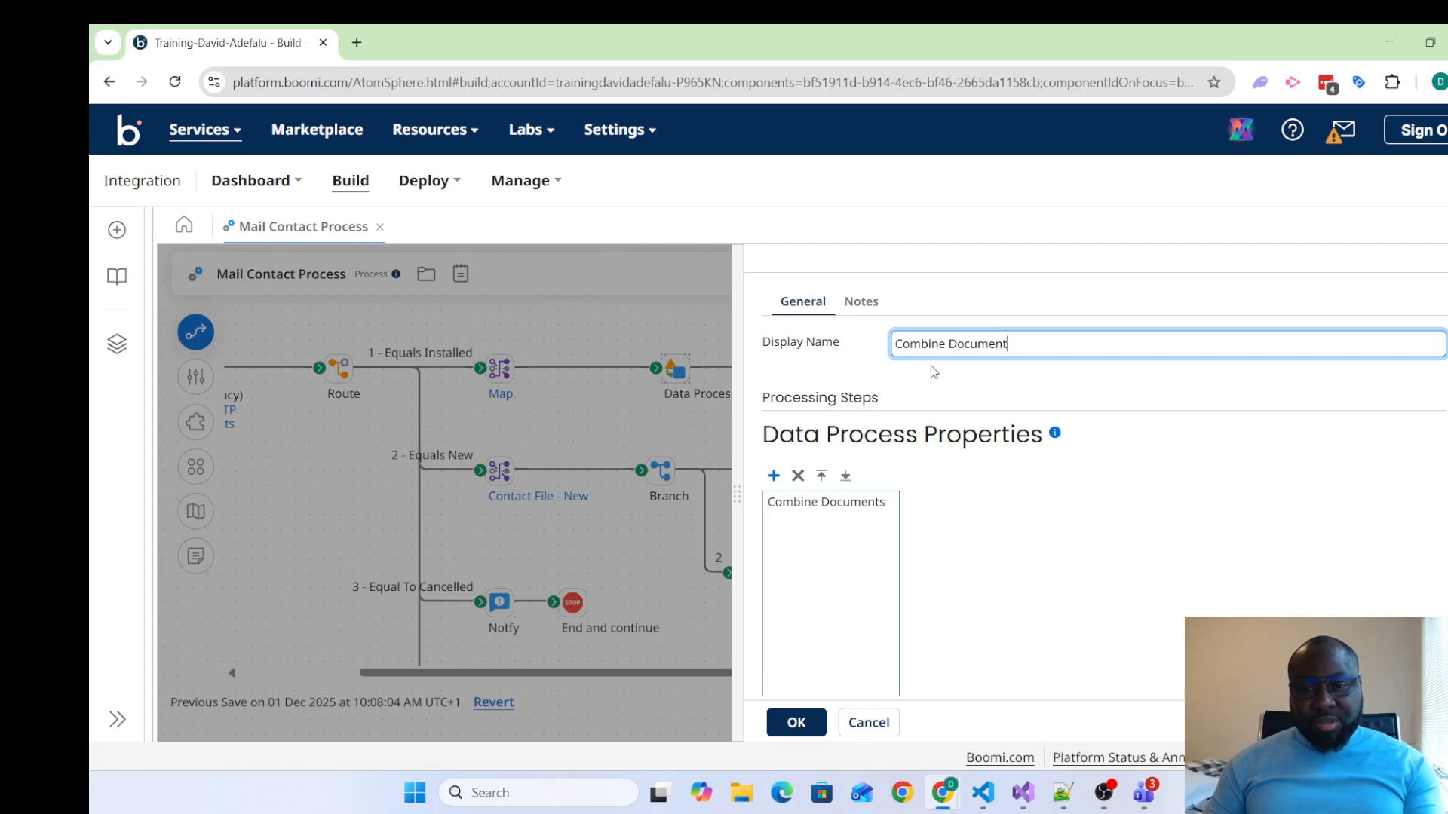
Give the Data Process shape's note the title "Get File for unique customer"
{"action": "left_click", "coordinate": [859, 302]}
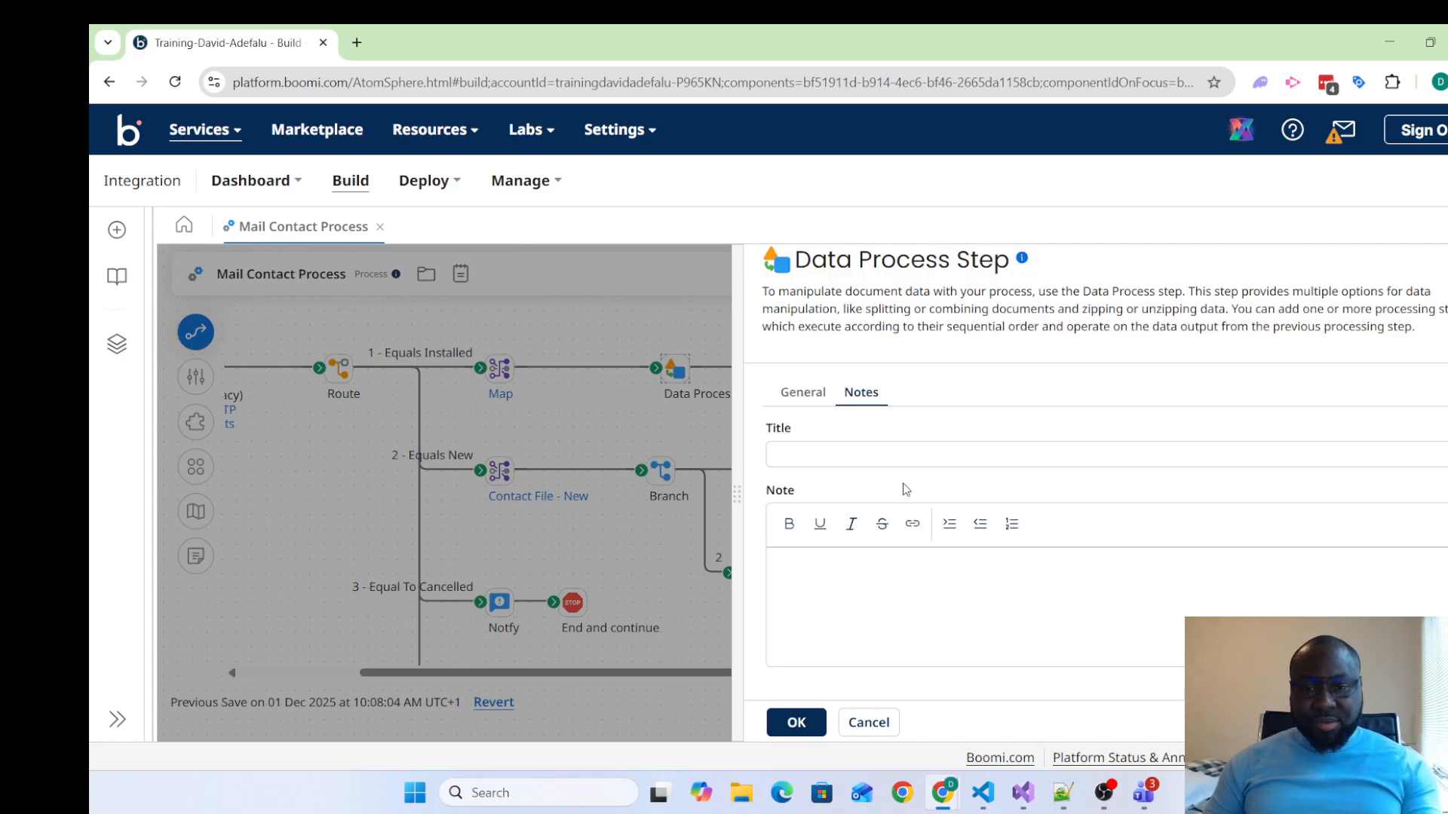
{"action": "left_click", "coordinate": [910, 455]}
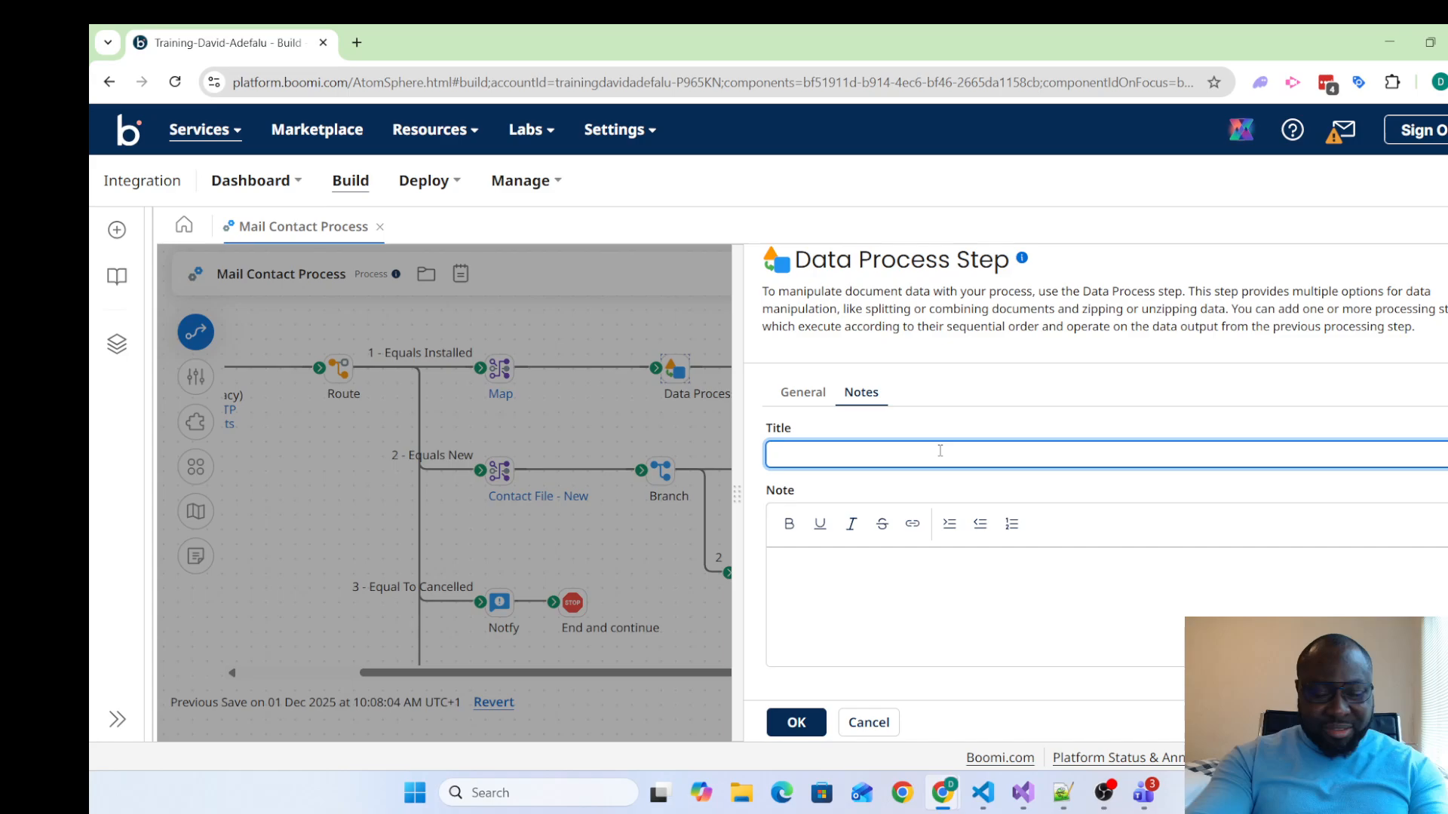
{"action": "type", "text": "GEt"}
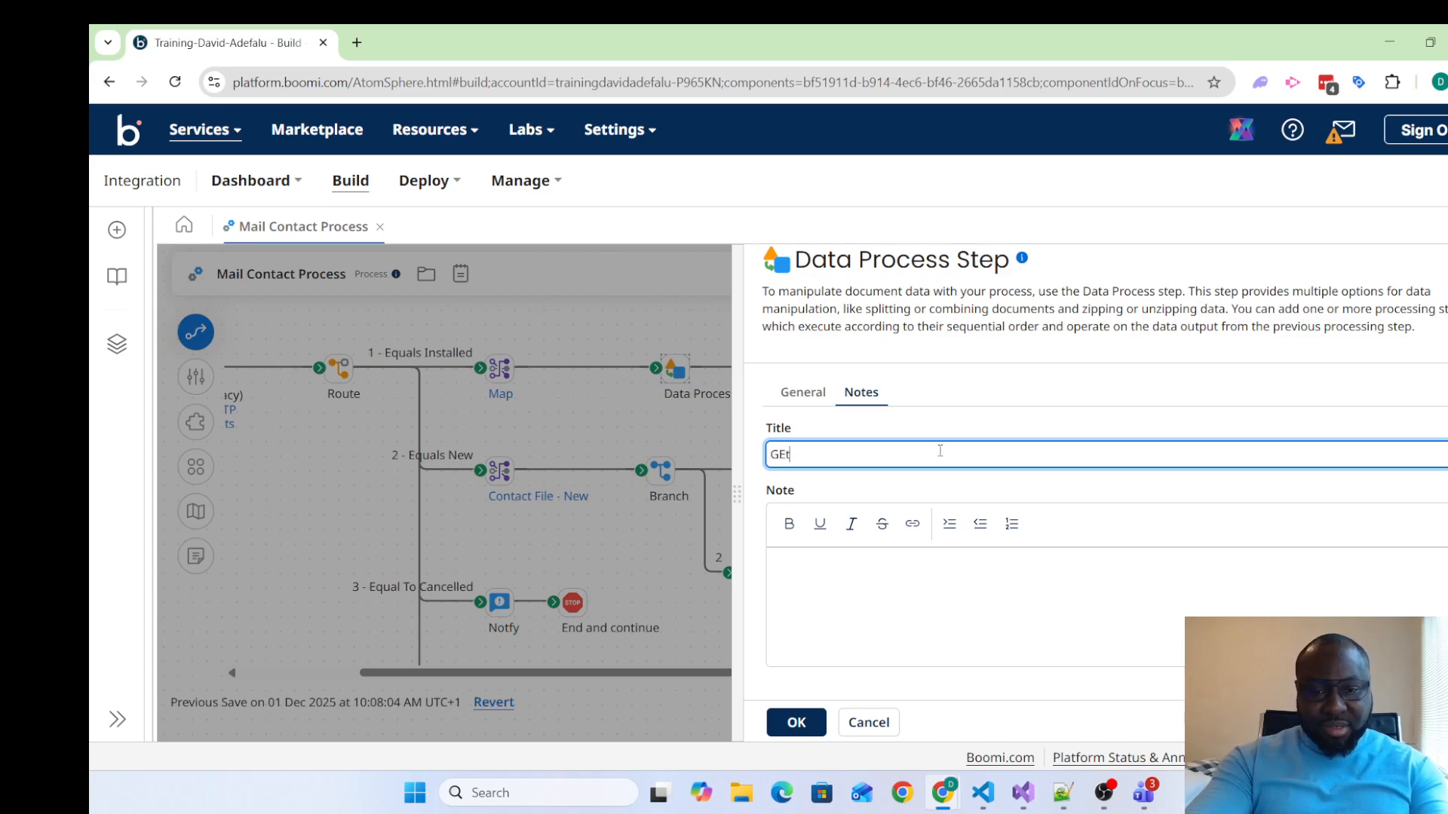
{"action": "key", "text": "BackSpace"}
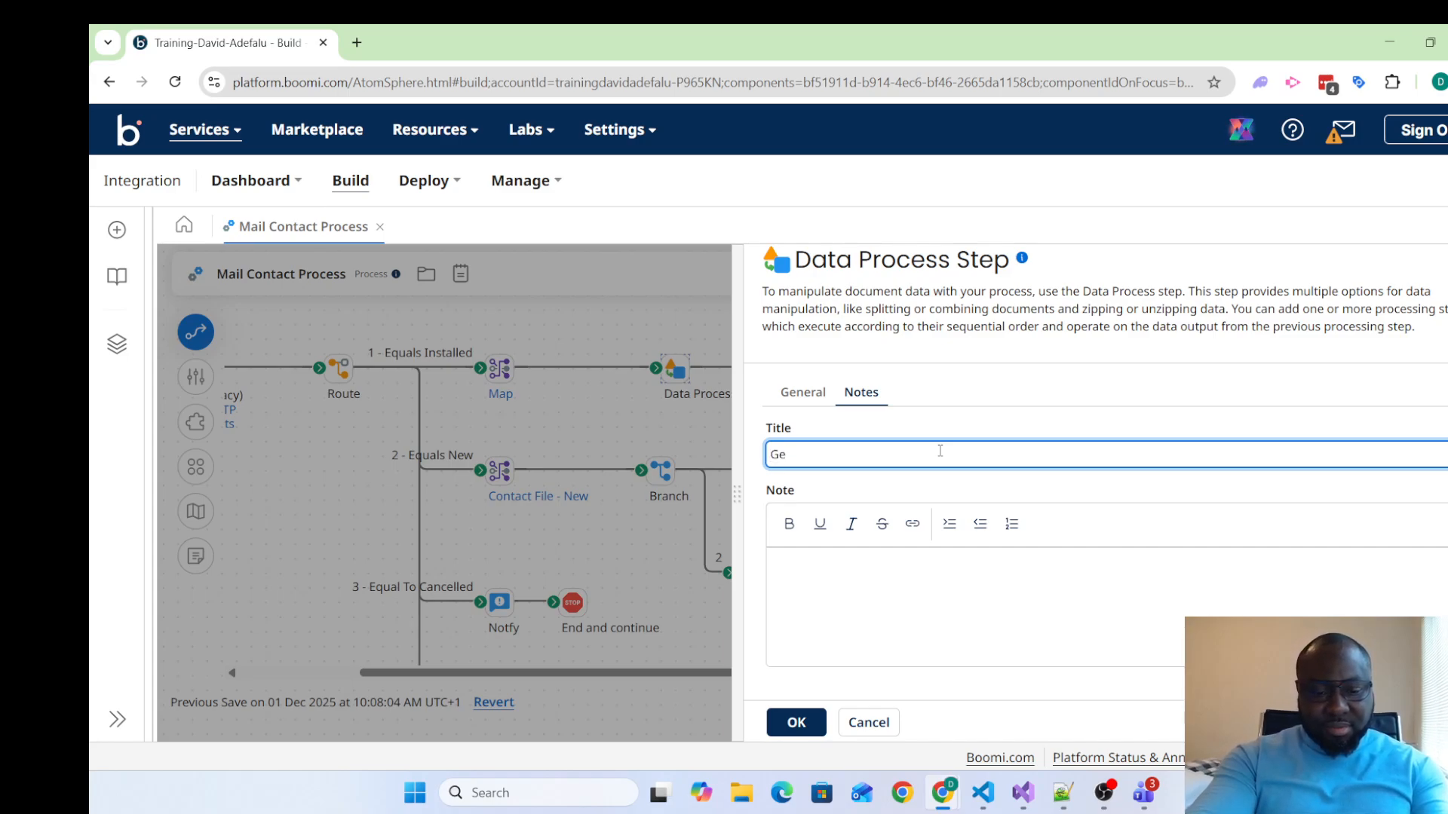
{"action": "type", "text": "et"}
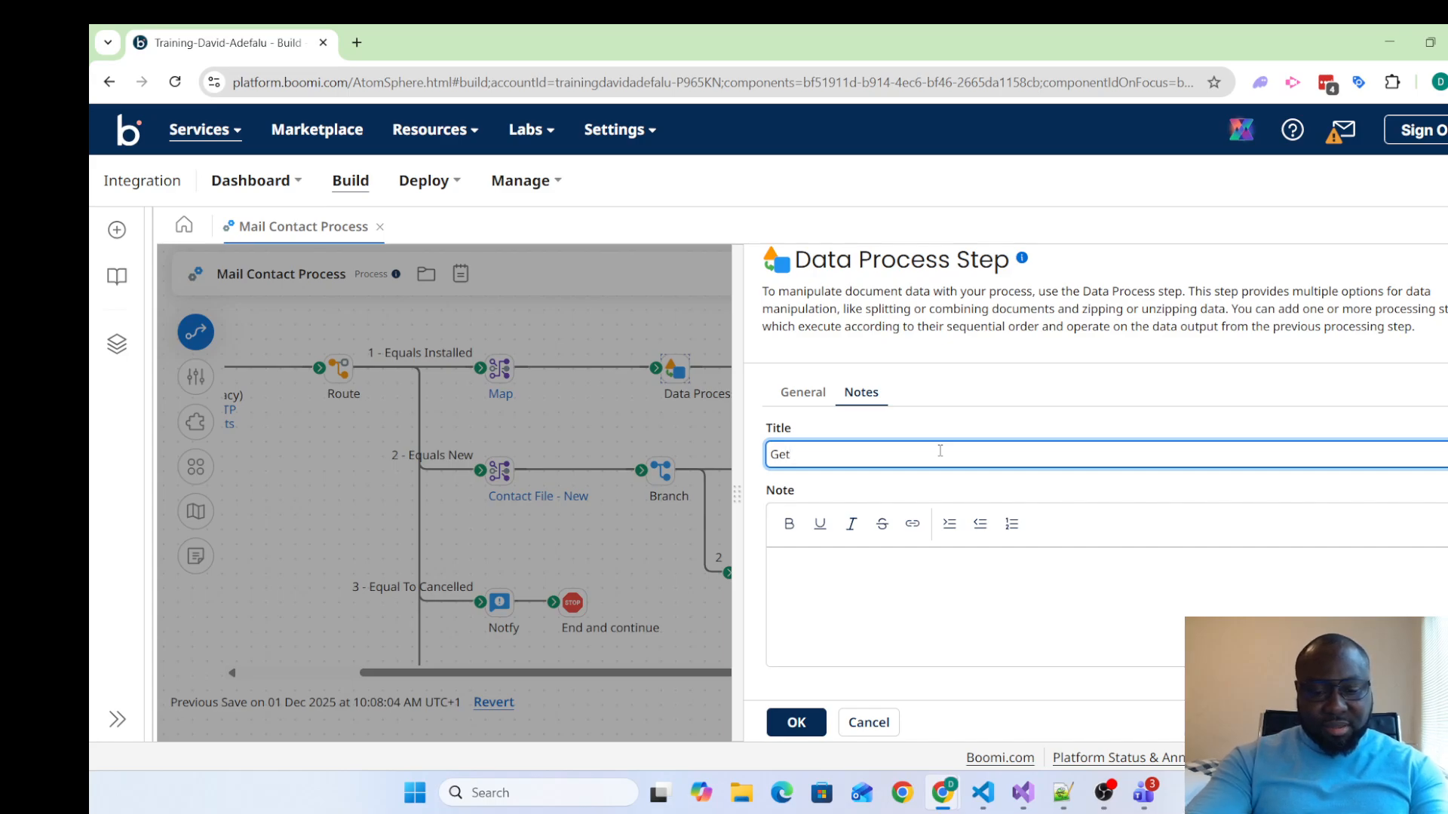
{"action": "type", "text": " File for "}
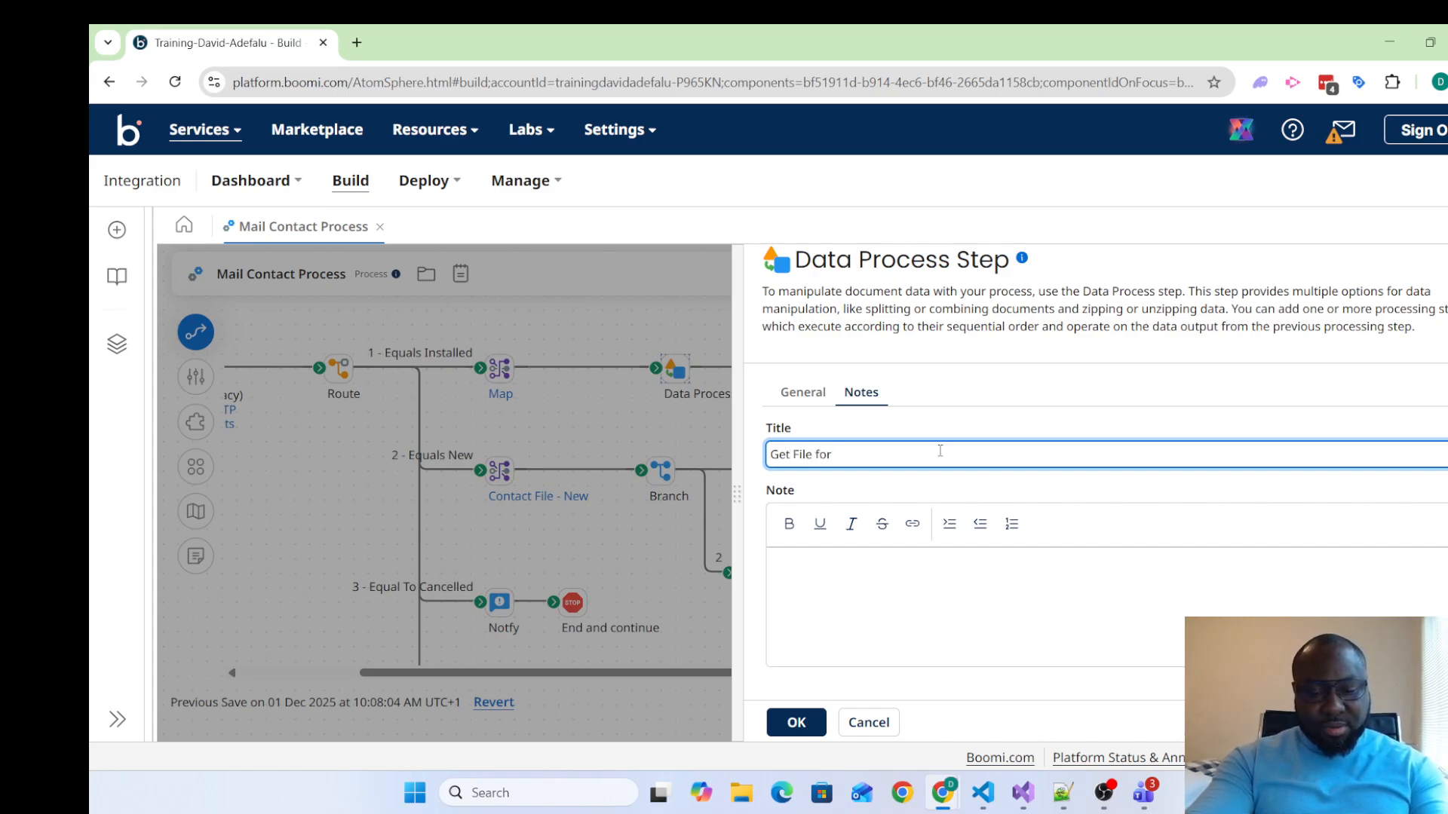
{"action": "type", "text": "unique "}
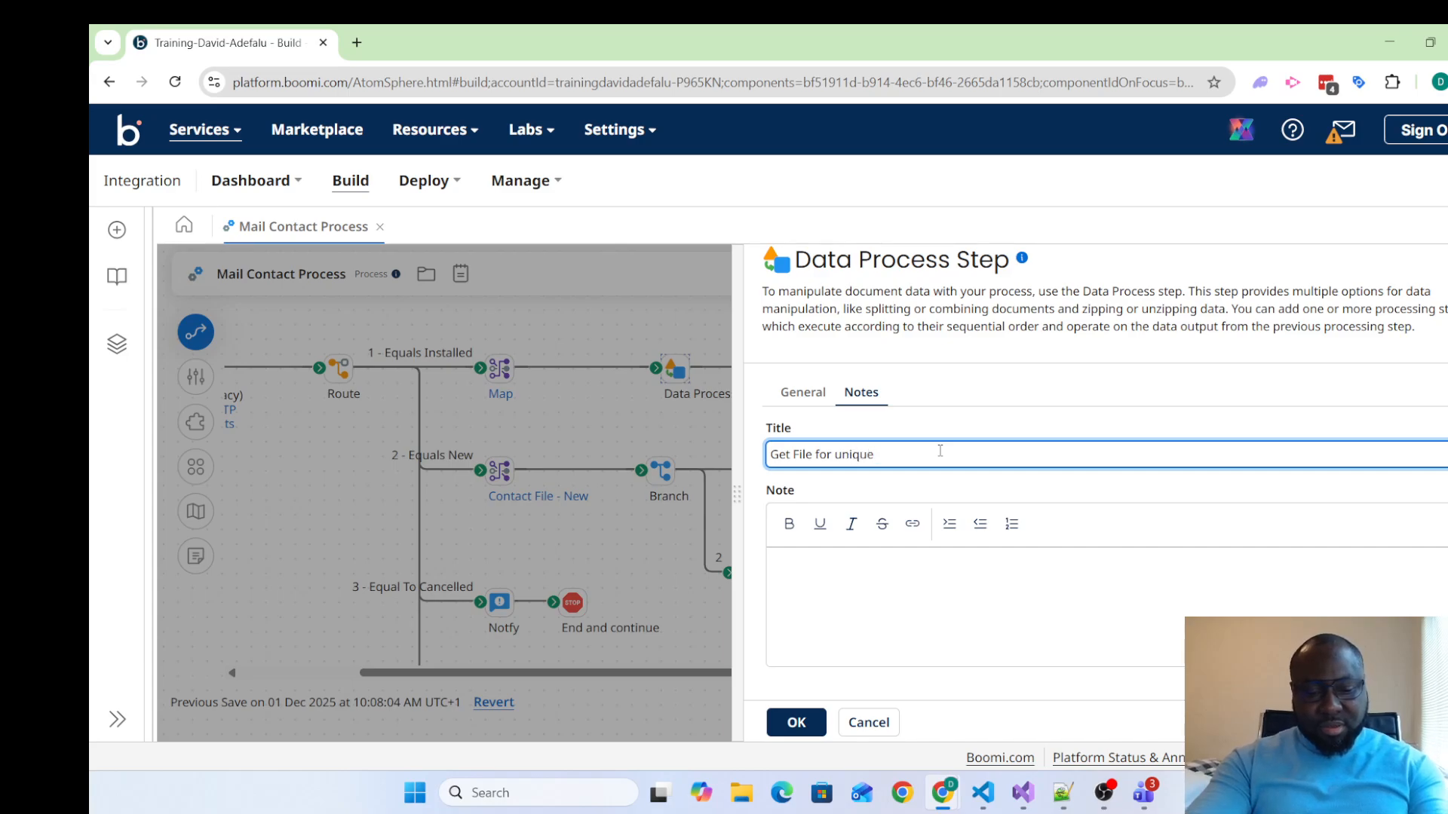
{"action": "type", "text": "customer"}
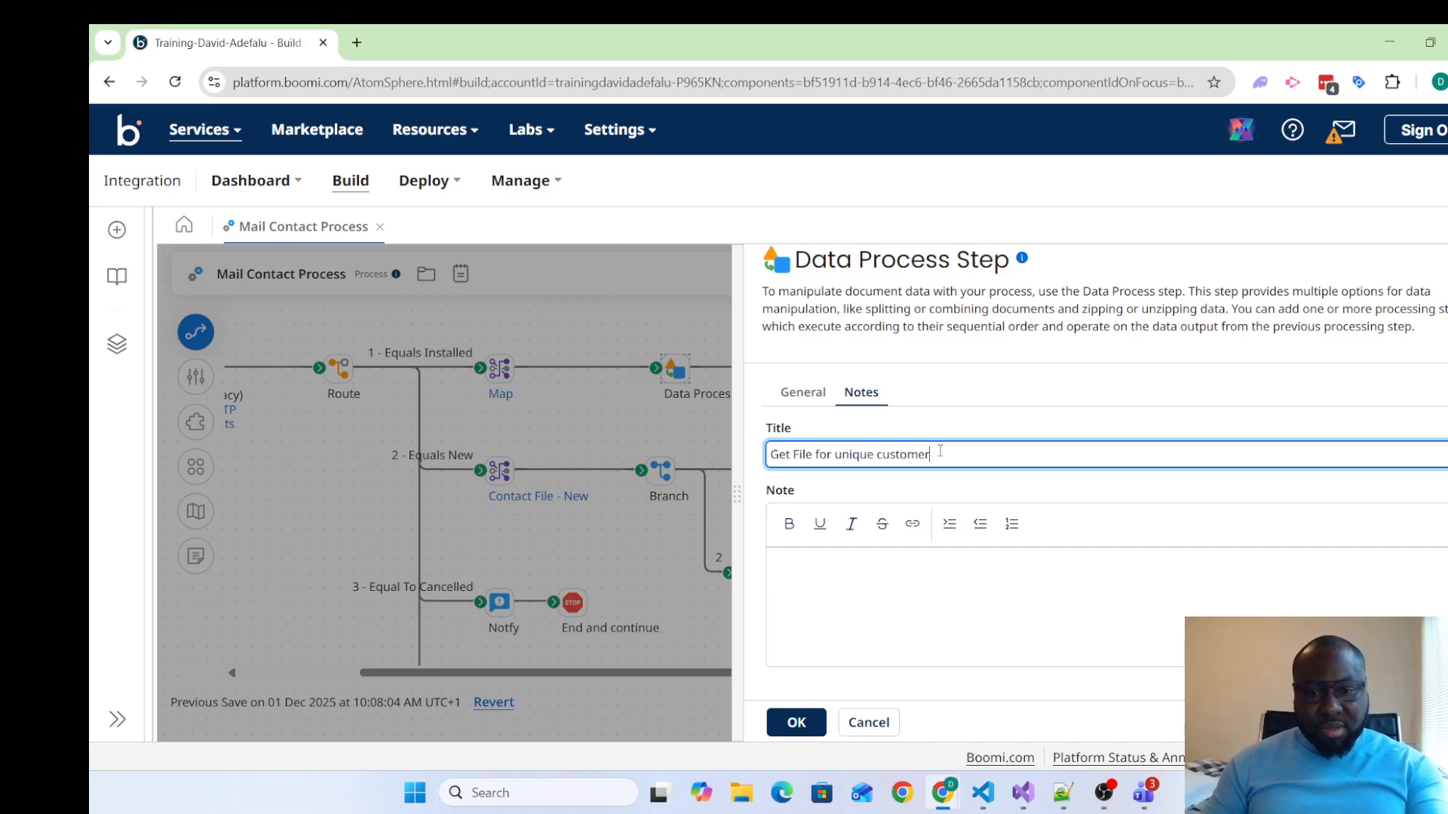
Start a numbered list in the Data Process step's note with the first item "File name should be unique"
{"action": "left_click", "coordinate": [871, 595]}
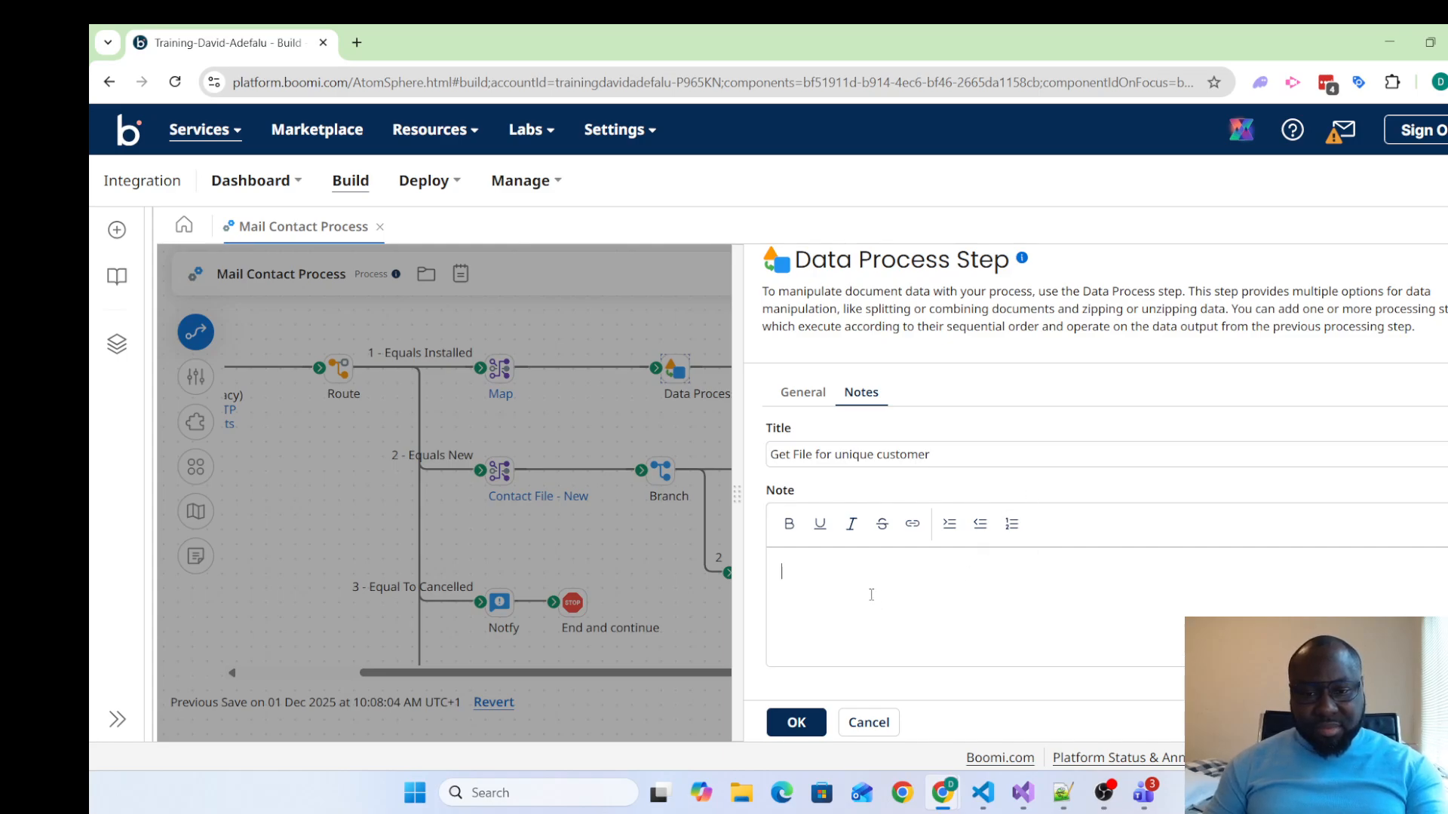
{"action": "left_click", "coordinate": [1012, 526]}
{"action": "left_click", "coordinate": [901, 574]}
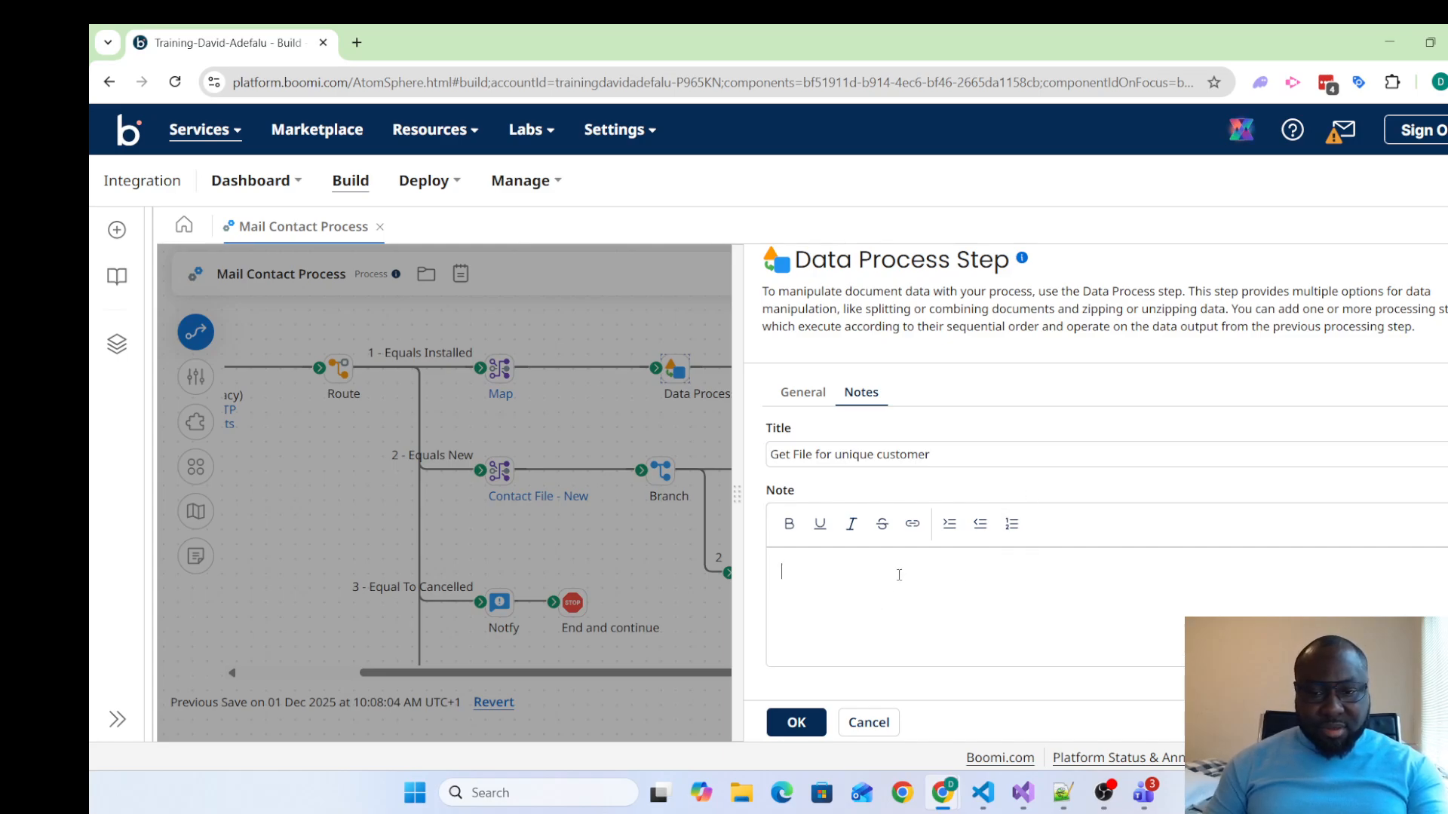
{"action": "left_click", "coordinate": [1011, 524]}
{"action": "left_click", "coordinate": [1012, 560]}
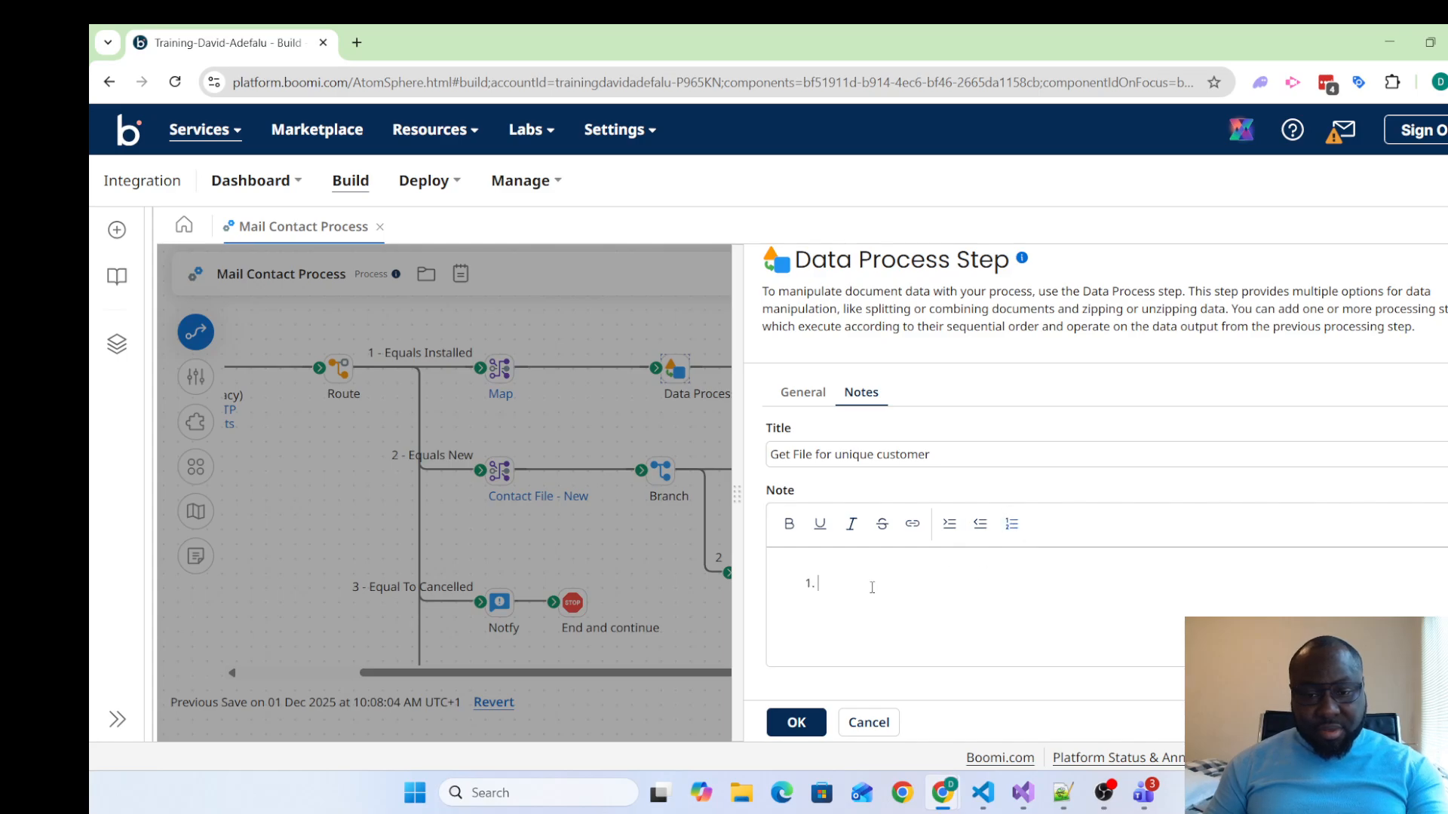
{"action": "type", "text": "File name"}
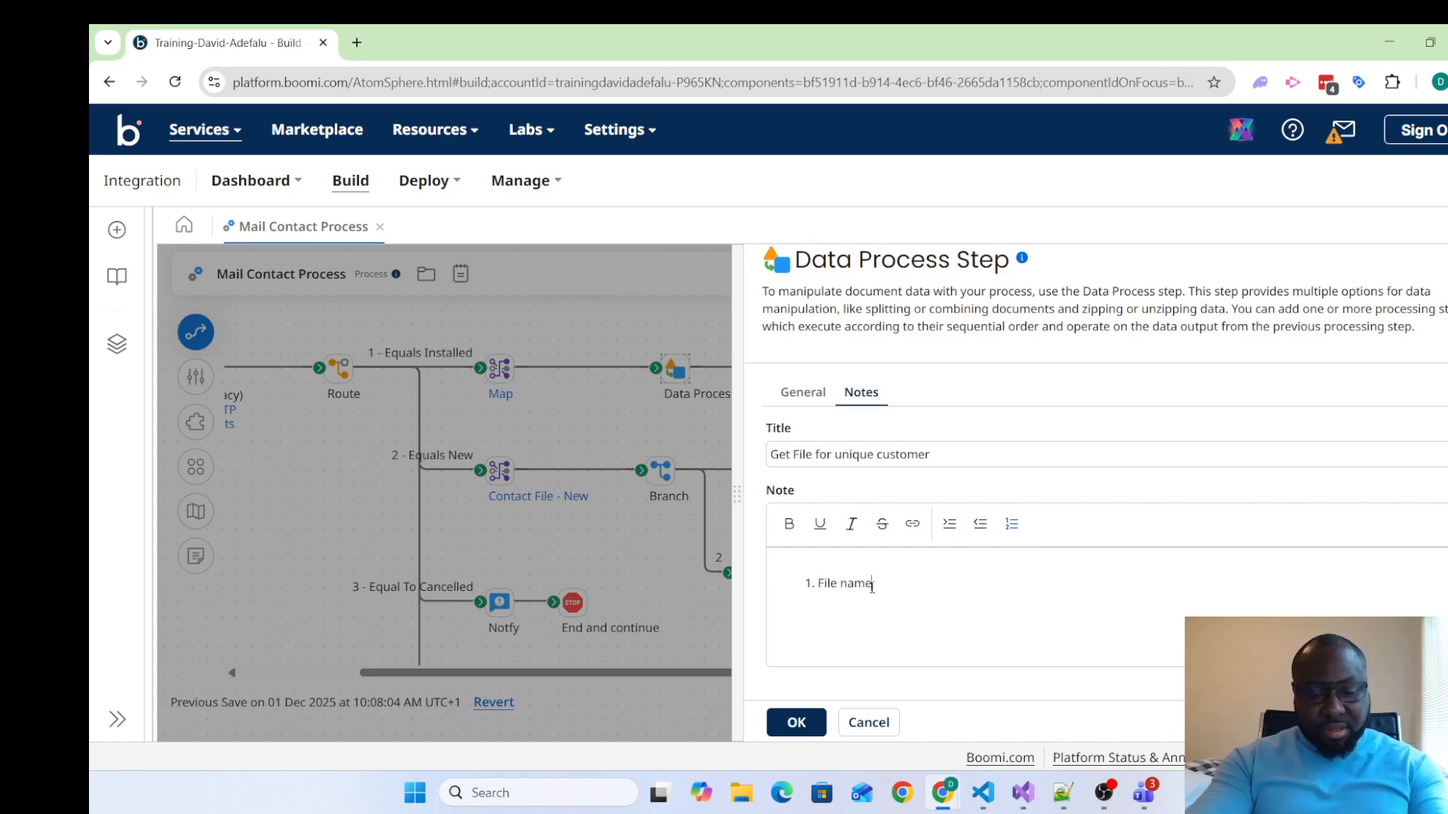
{"action": "type", "text": " should be "}
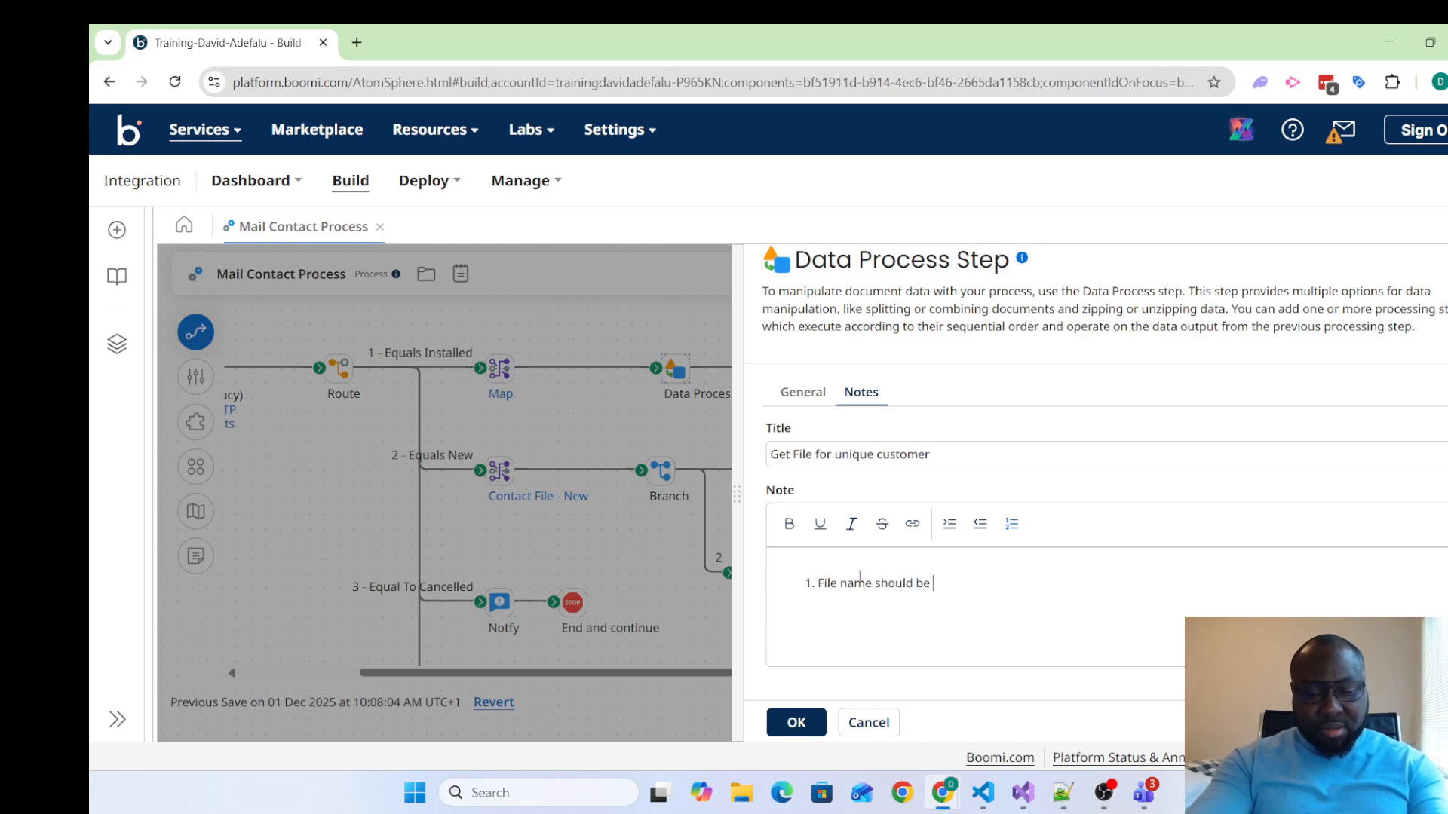
{"action": "type", "text": "unique "}
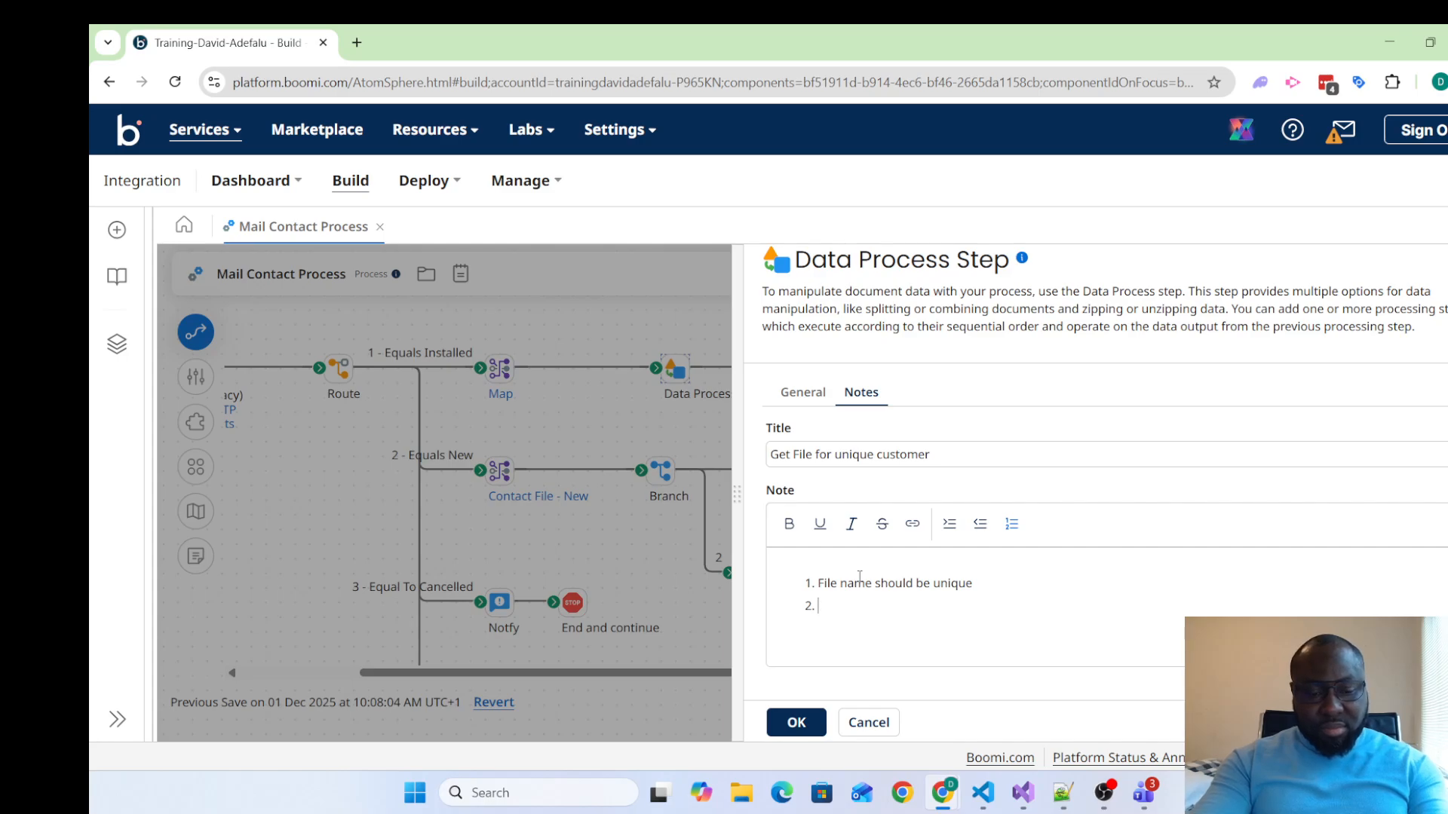
{"action": "type", "text": "File name s"}
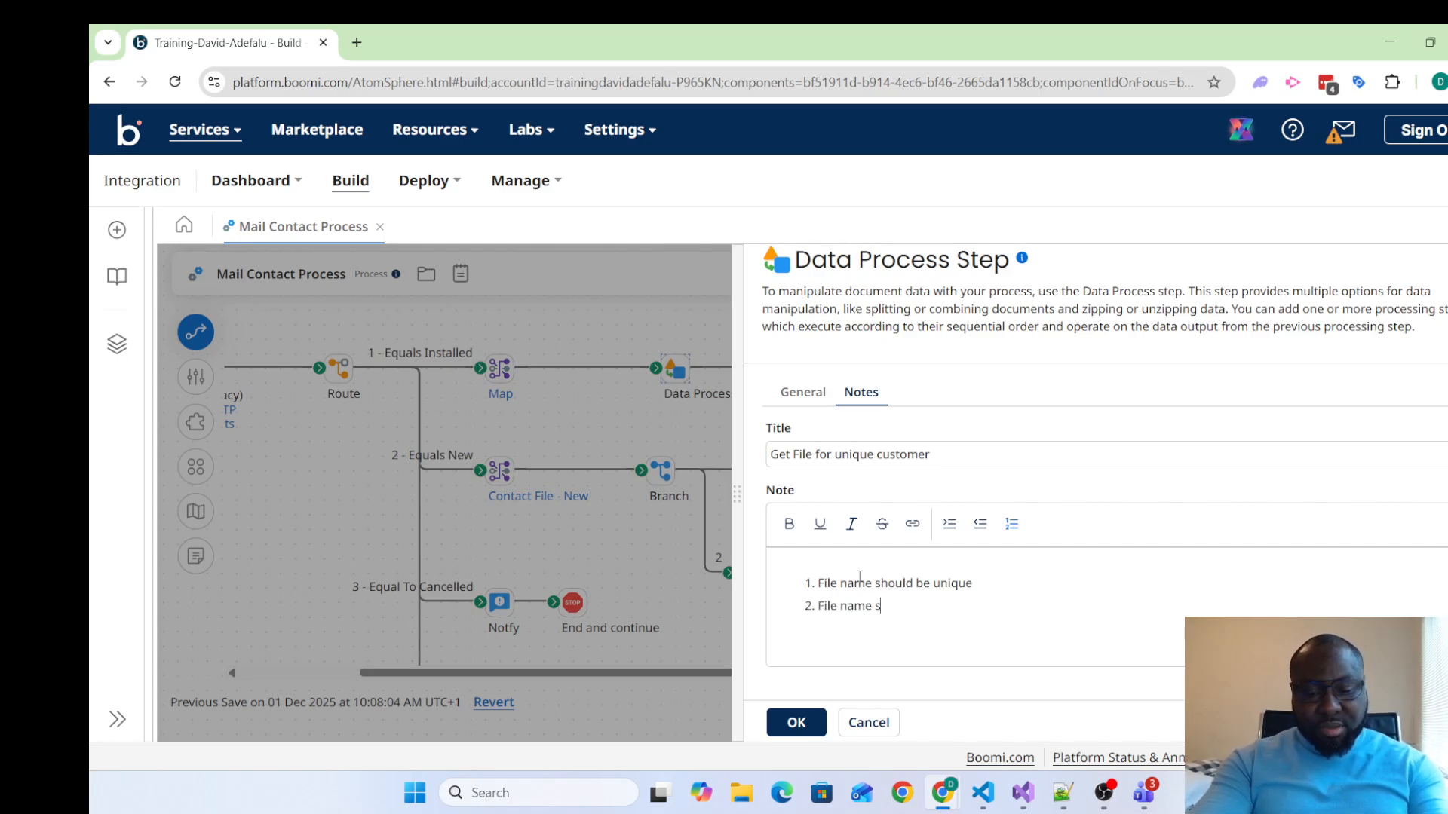
{"action": "type", "text": "hould habe"}
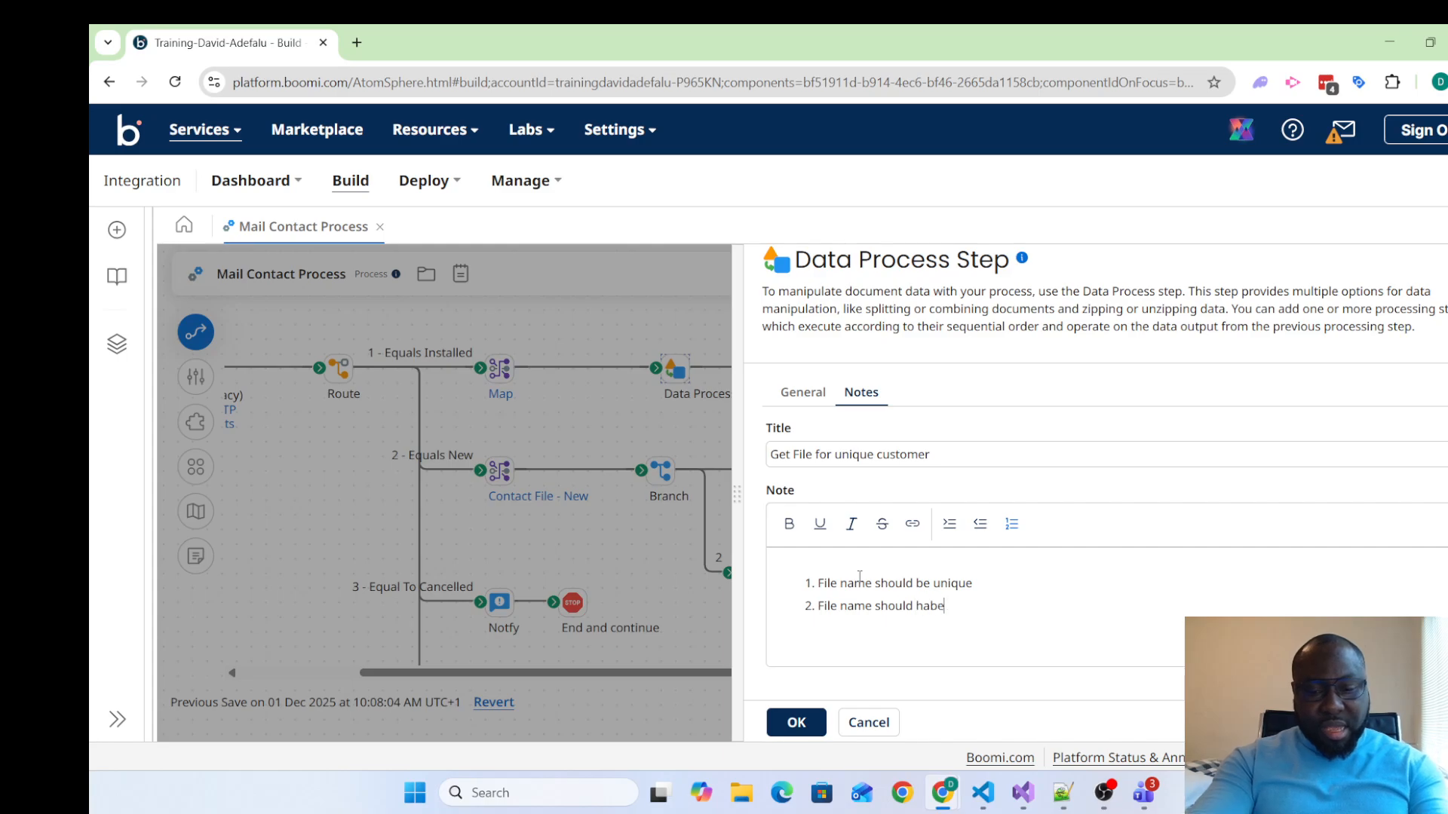
Add "File name should have a lower case" as the note's second list item and apply the Data Process step's changes
{"action": "key", "text": "BackSpace"}
{"action": "key", "text": "BackSpace"}
{"action": "type", "text": "ve a lo"}
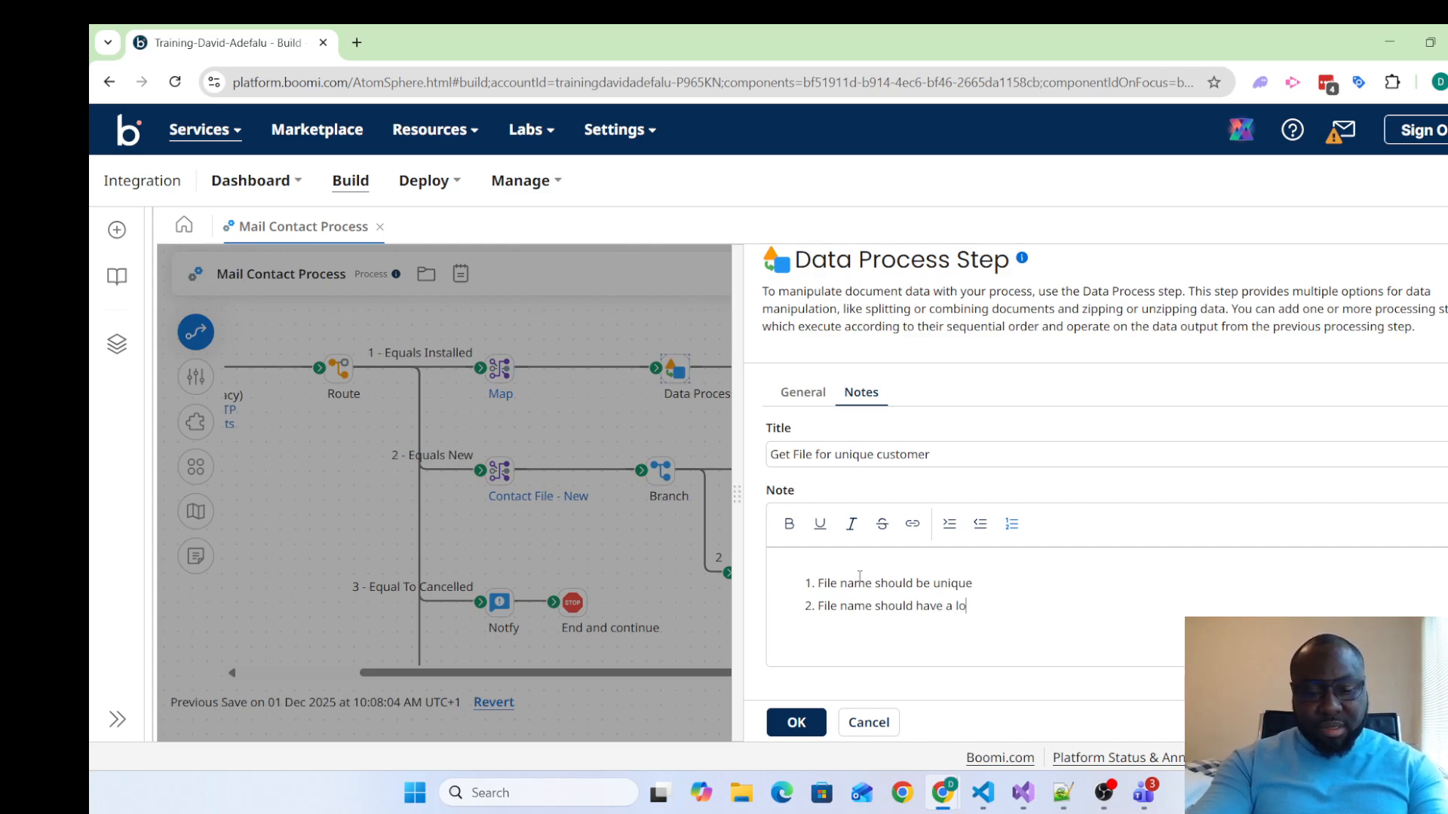
{"action": "type", "text": "wer case"}
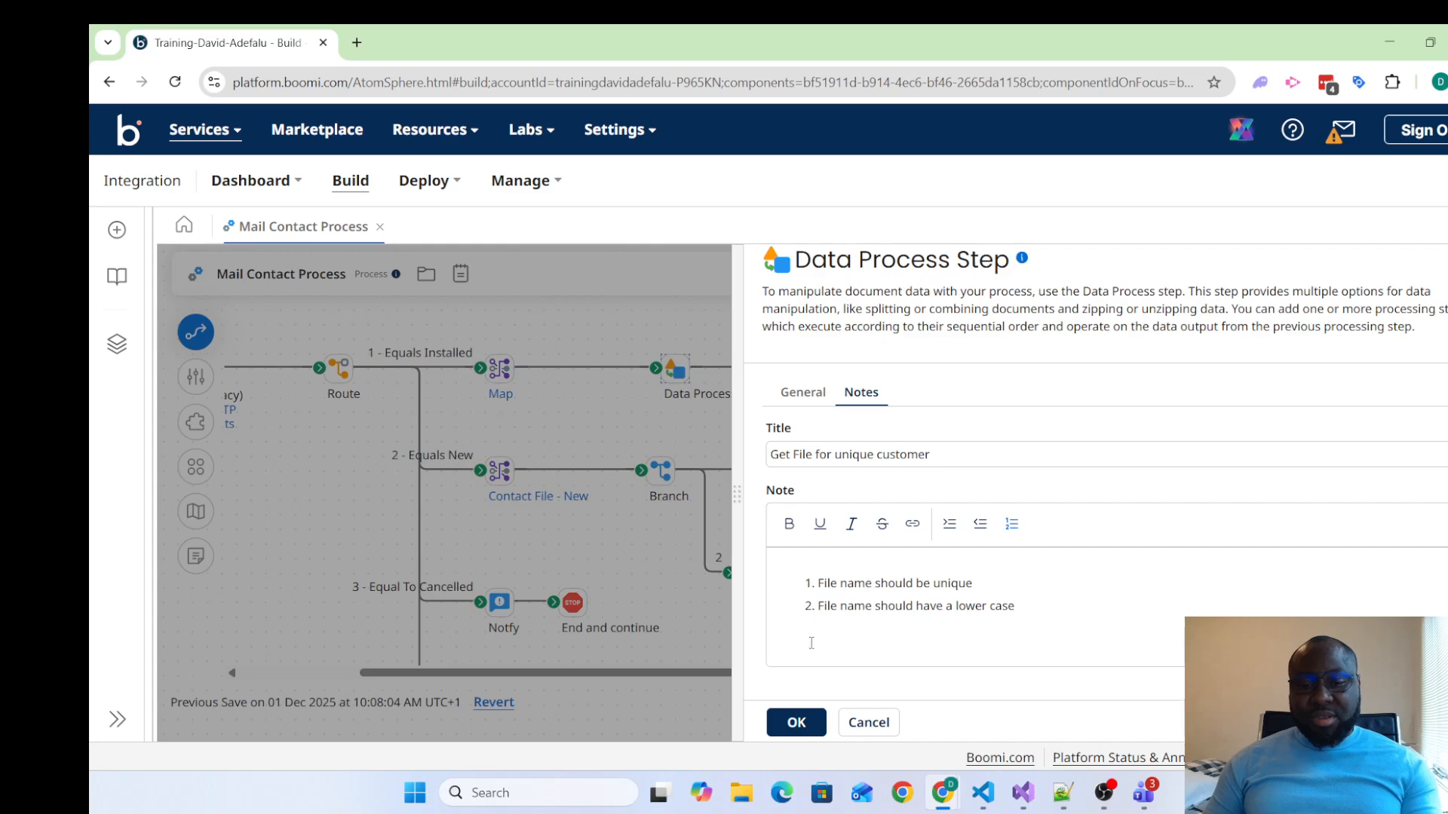
{"action": "left_click", "coordinate": [793, 724]}
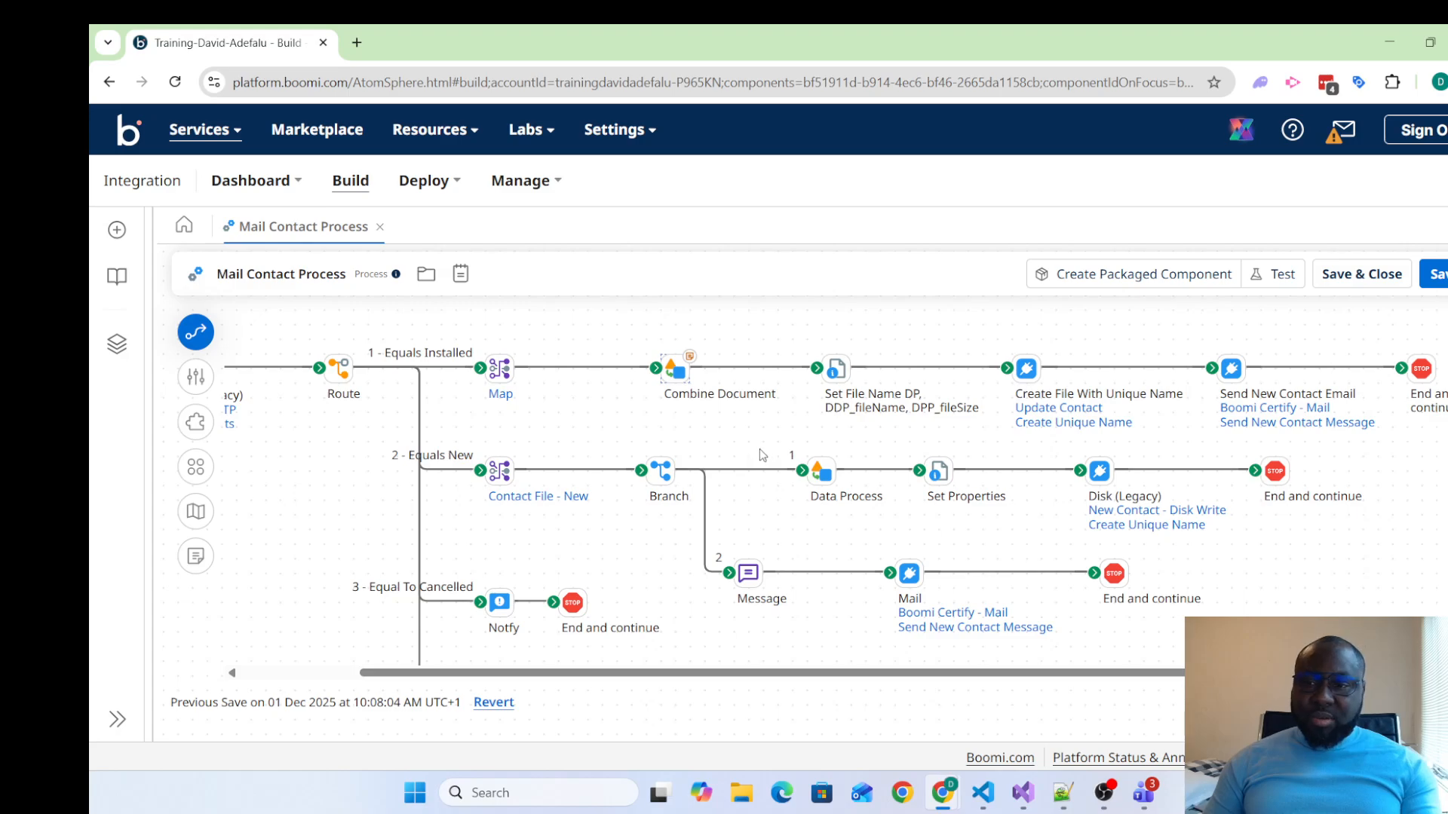
{"action": "mouse_move", "coordinate": [692, 360]}
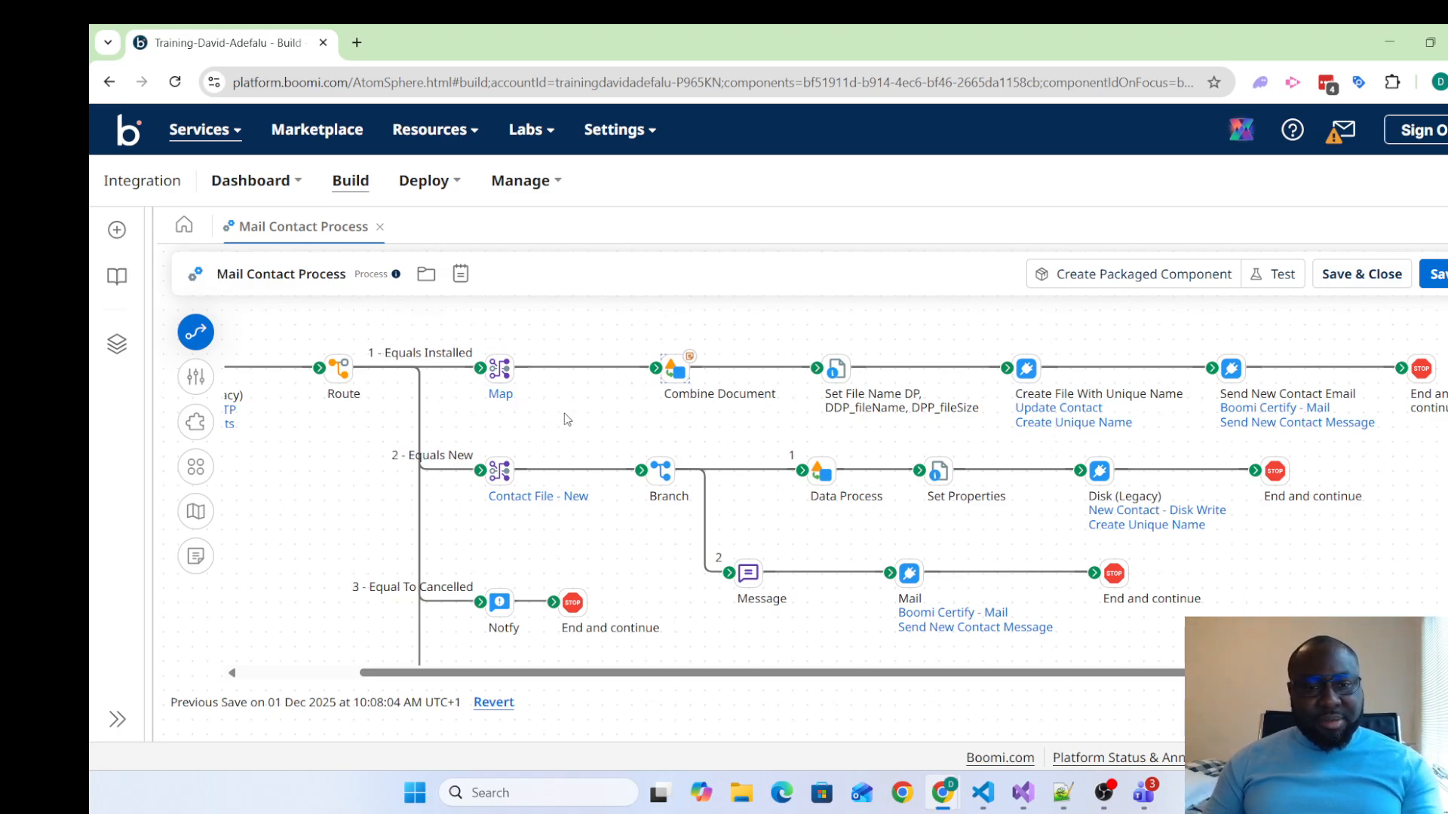
Open the map component used by the Map shape on the "1 - Equals Installed" path for editing
{"action": "left_click", "coordinate": [501, 370]}
{"action": "double_click", "coordinate": [501, 370]}
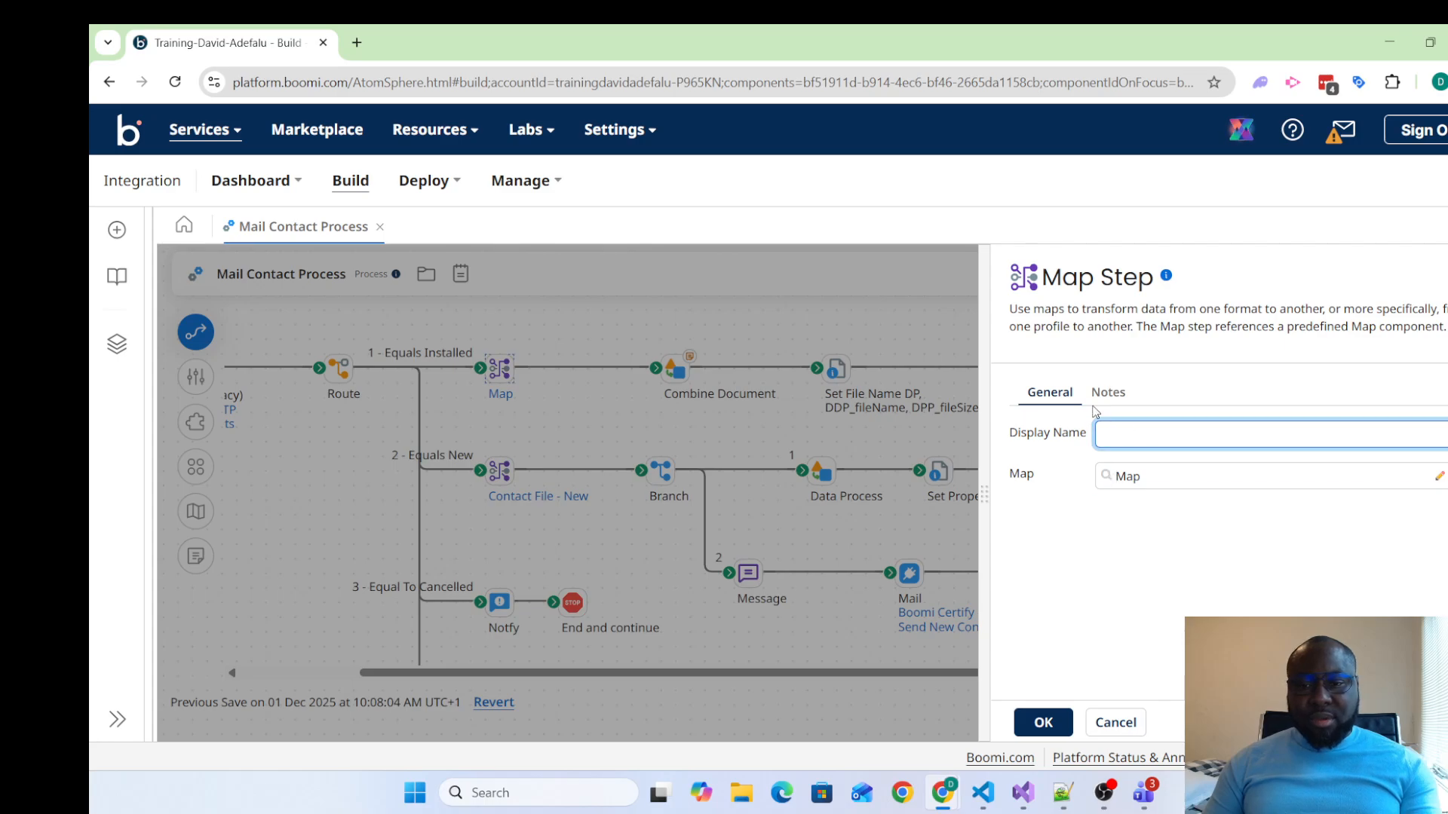
{"action": "left_click", "coordinate": [1437, 478]}
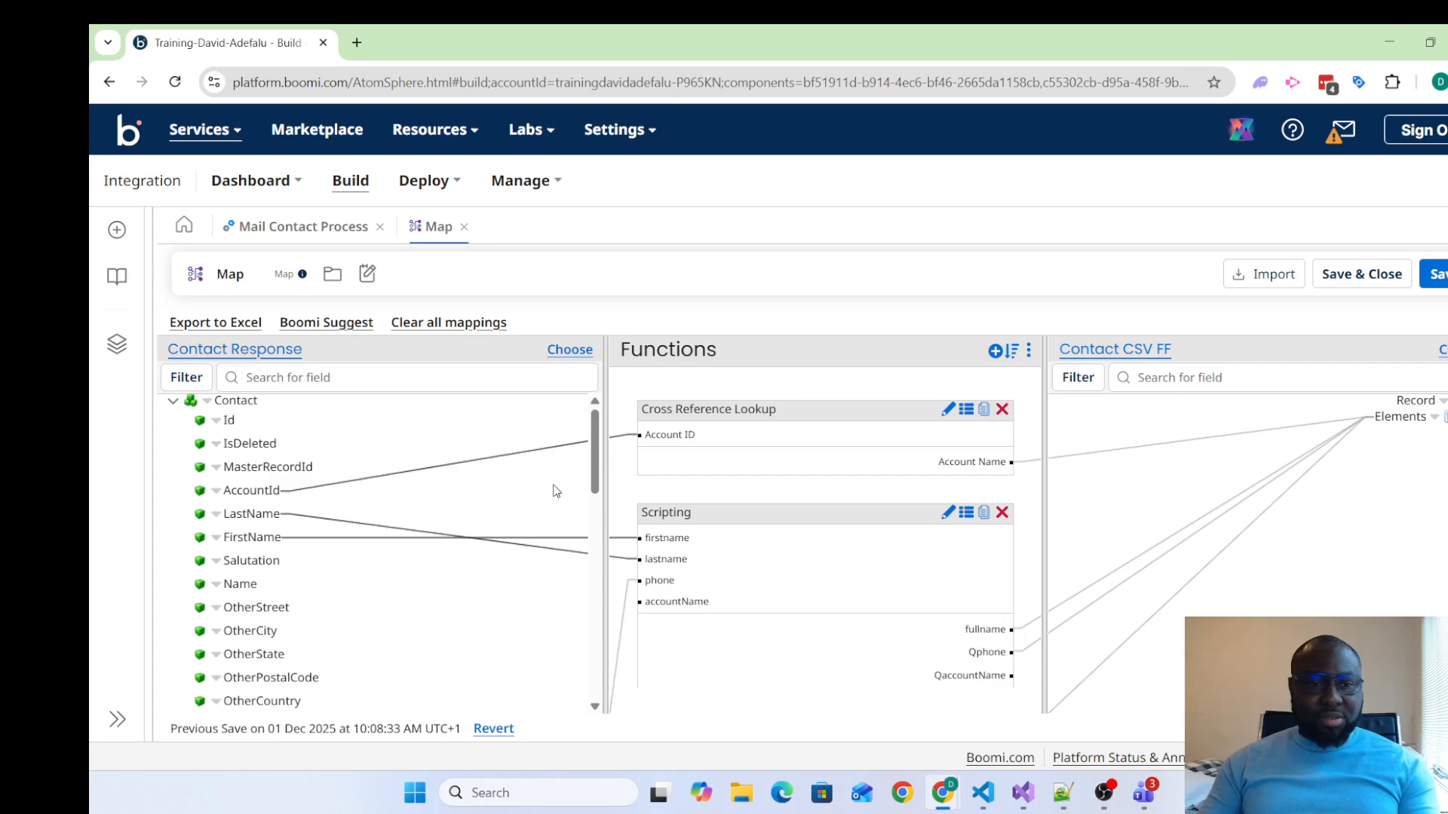
{"action": "left_click", "coordinate": [537, 373]}
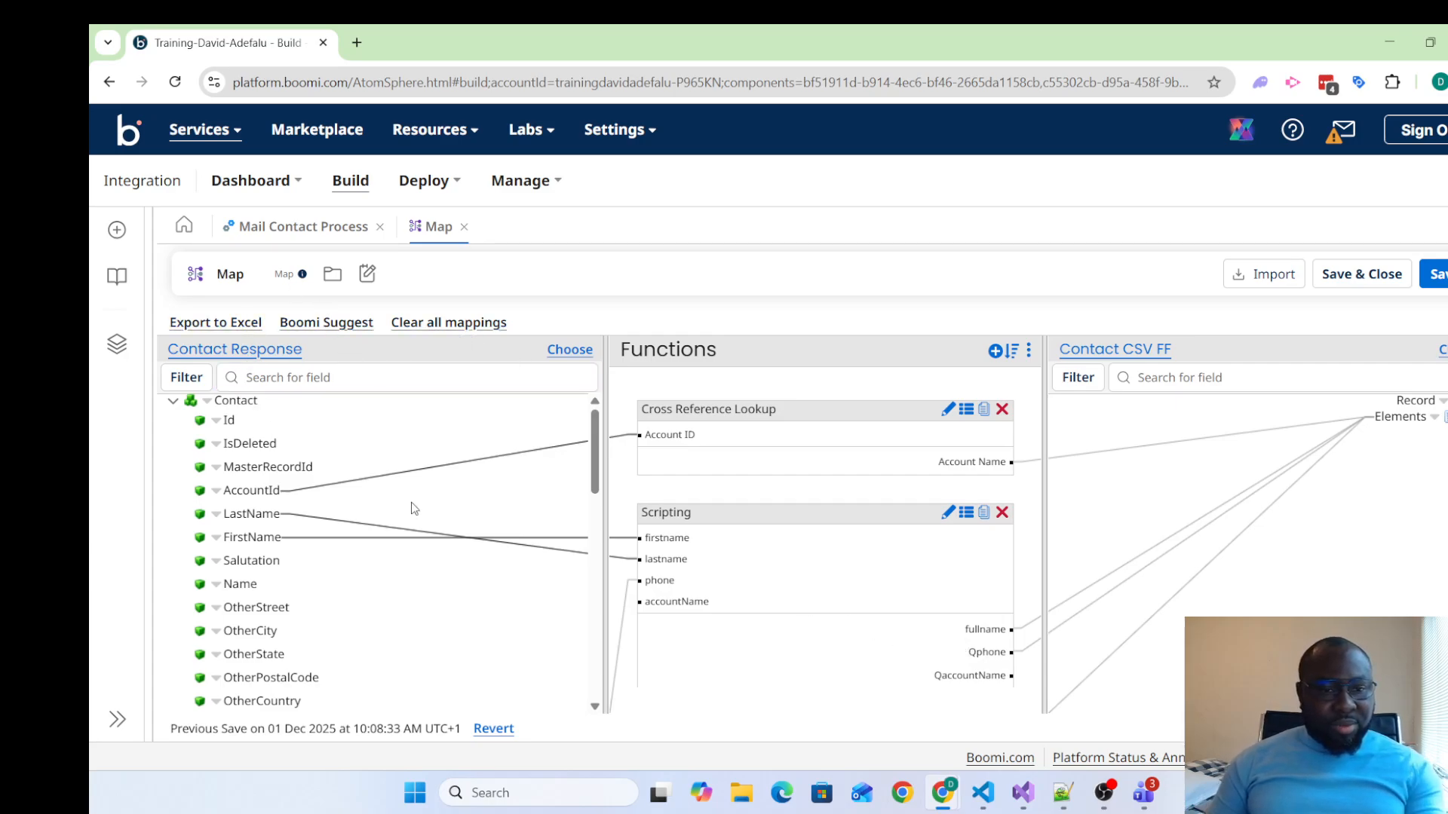
Replace the map component's name with the source-to-target prefix "[Contact XML -> Contact Json]"
{"action": "left_click", "coordinate": [235, 278]}
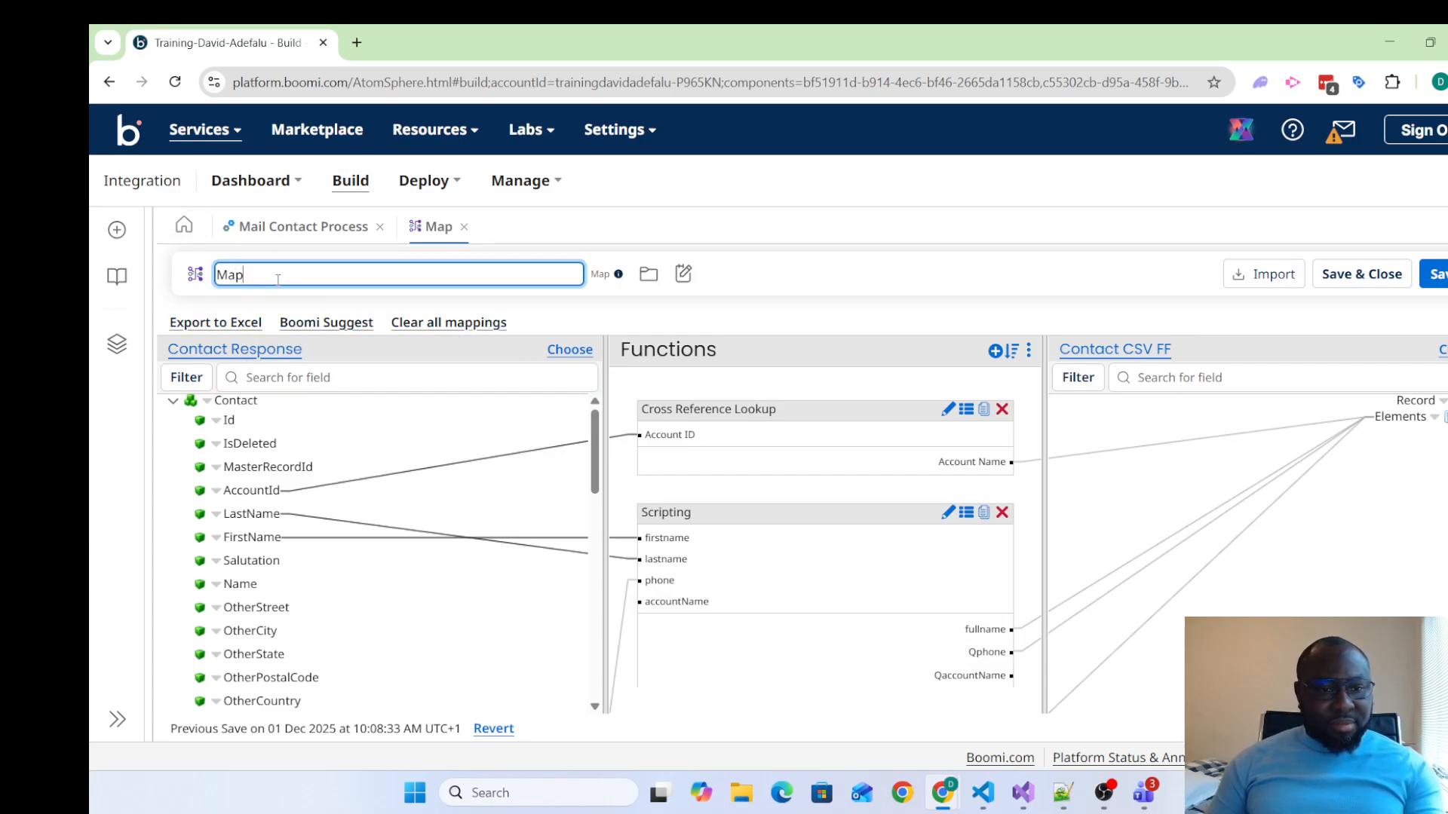
{"action": "key", "text": "BackSpace"}
{"action": "key", "text": "BackSpace"}
{"action": "key", "text": "BackSpace"}
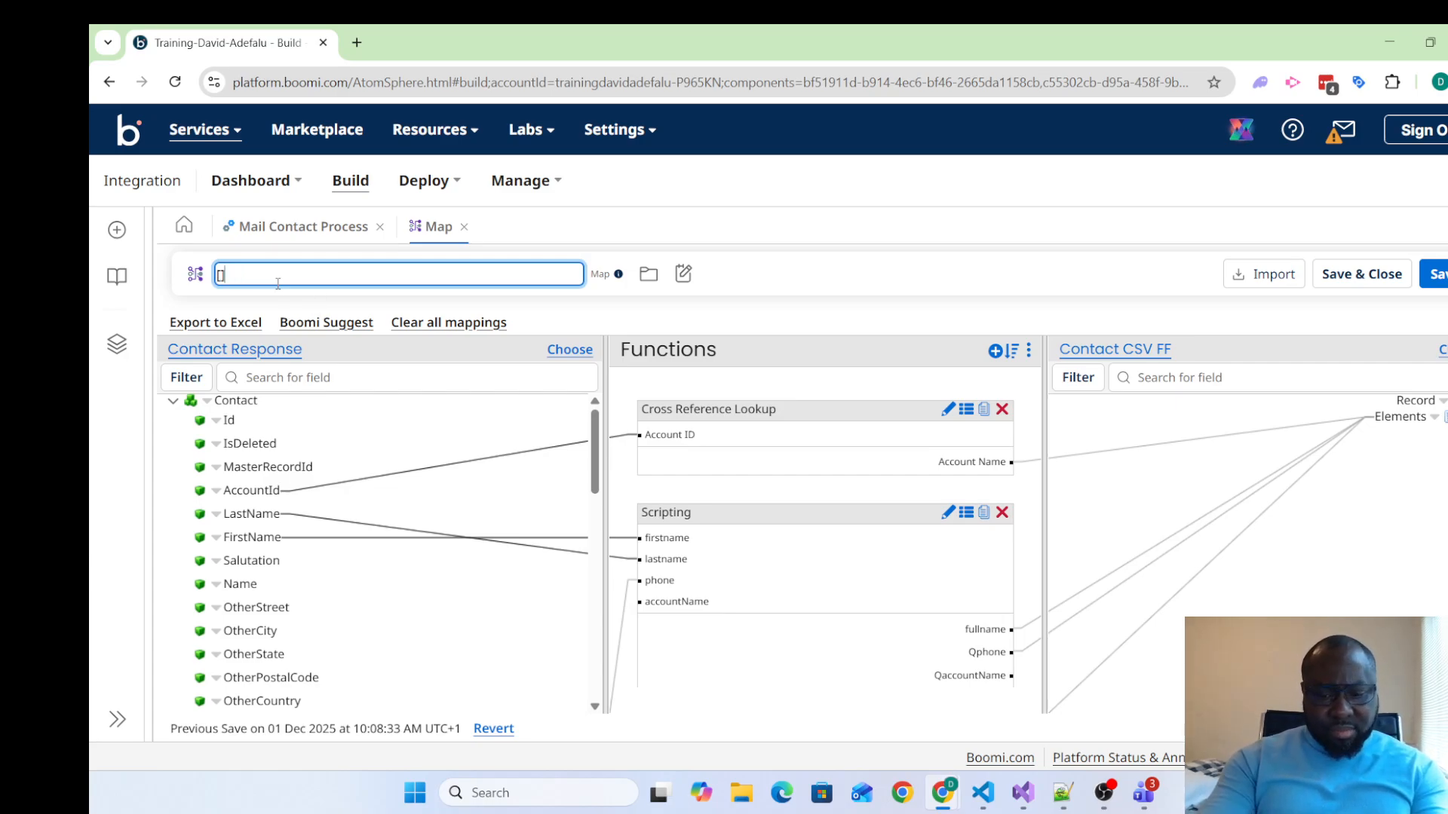
{"action": "type", "text": "[Contac"}
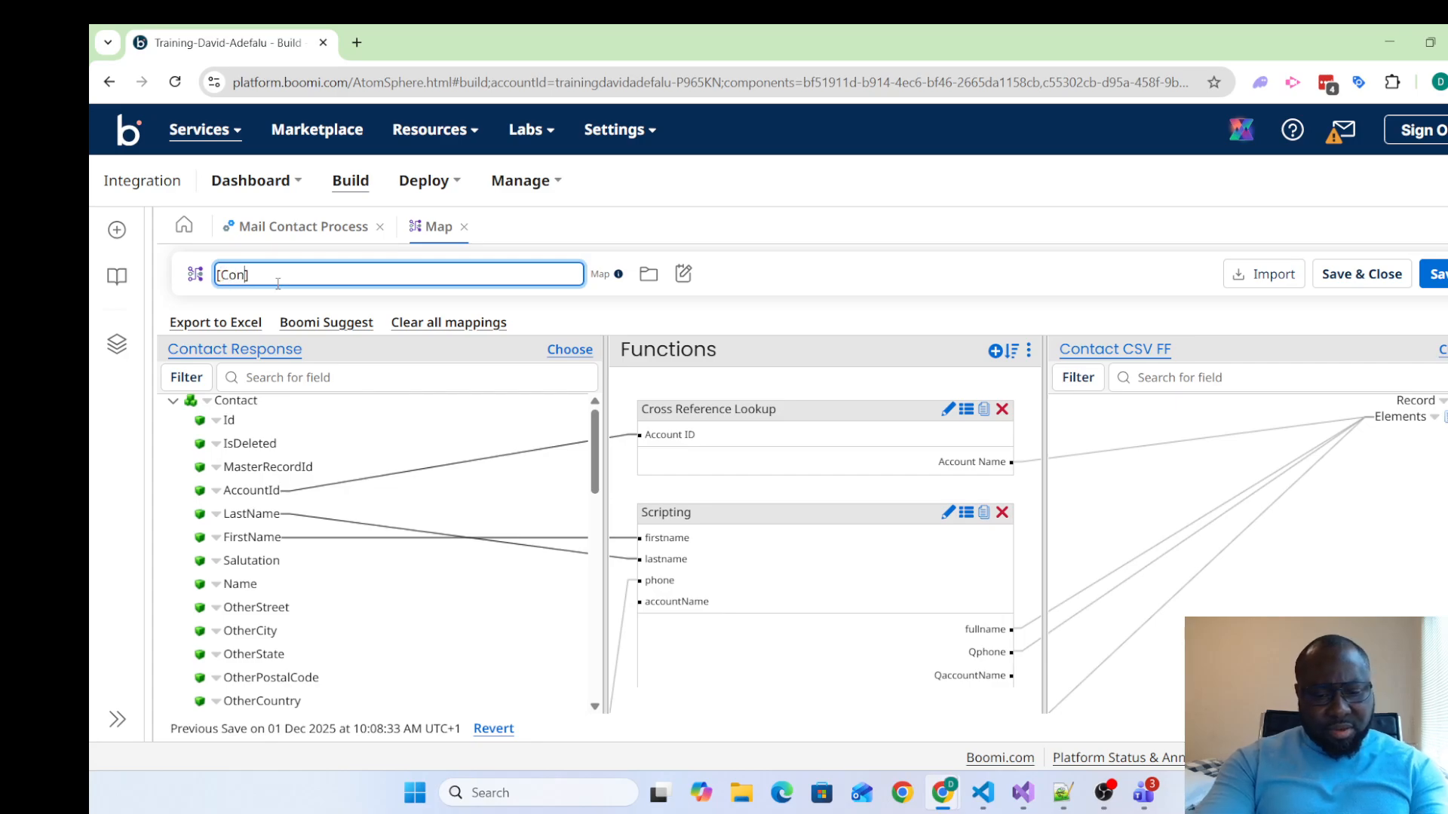
{"action": "type", "text": "tr"}
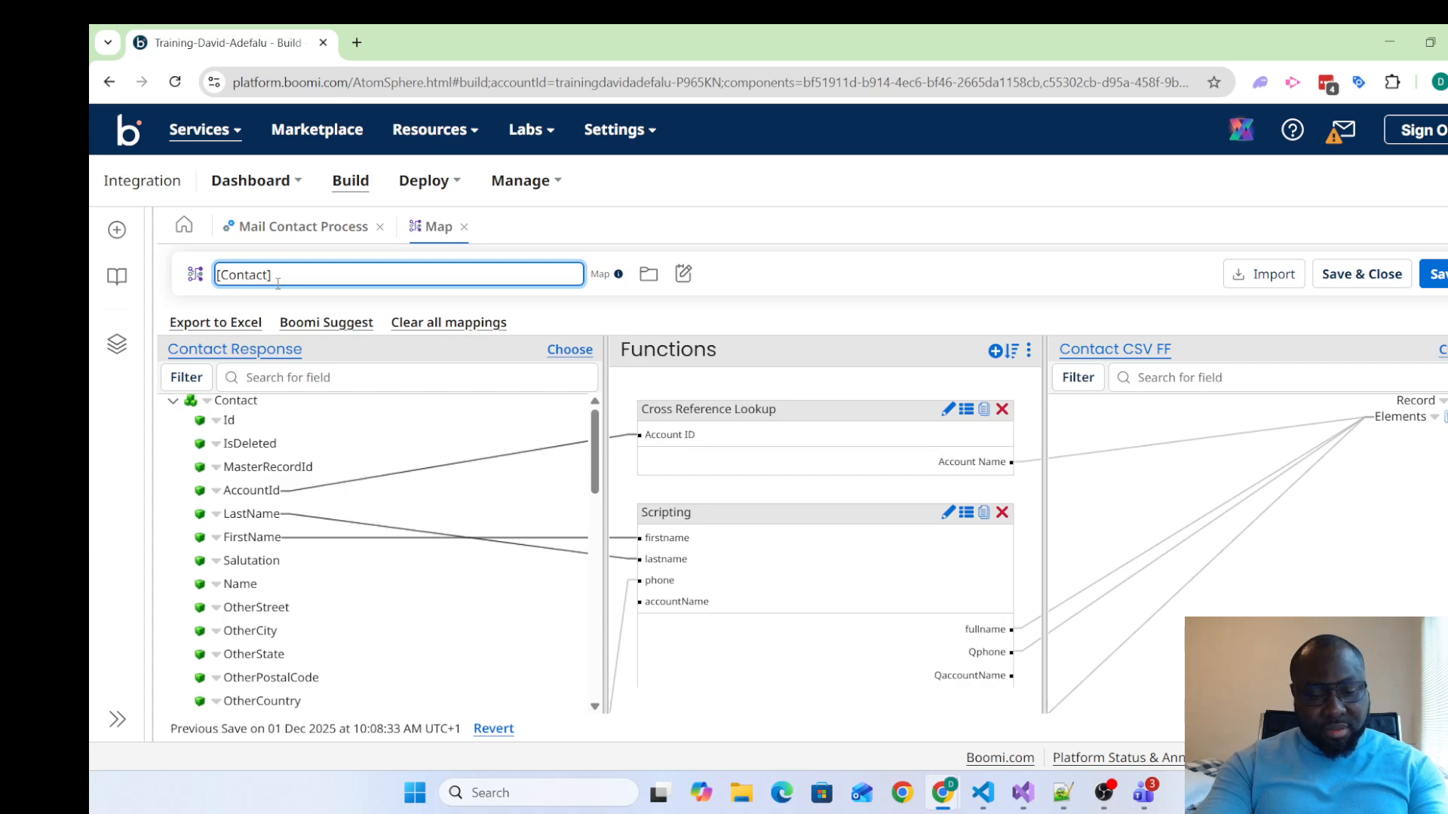
{"action": "type", "text": "XML"}
{"action": "type", "text": " -"}
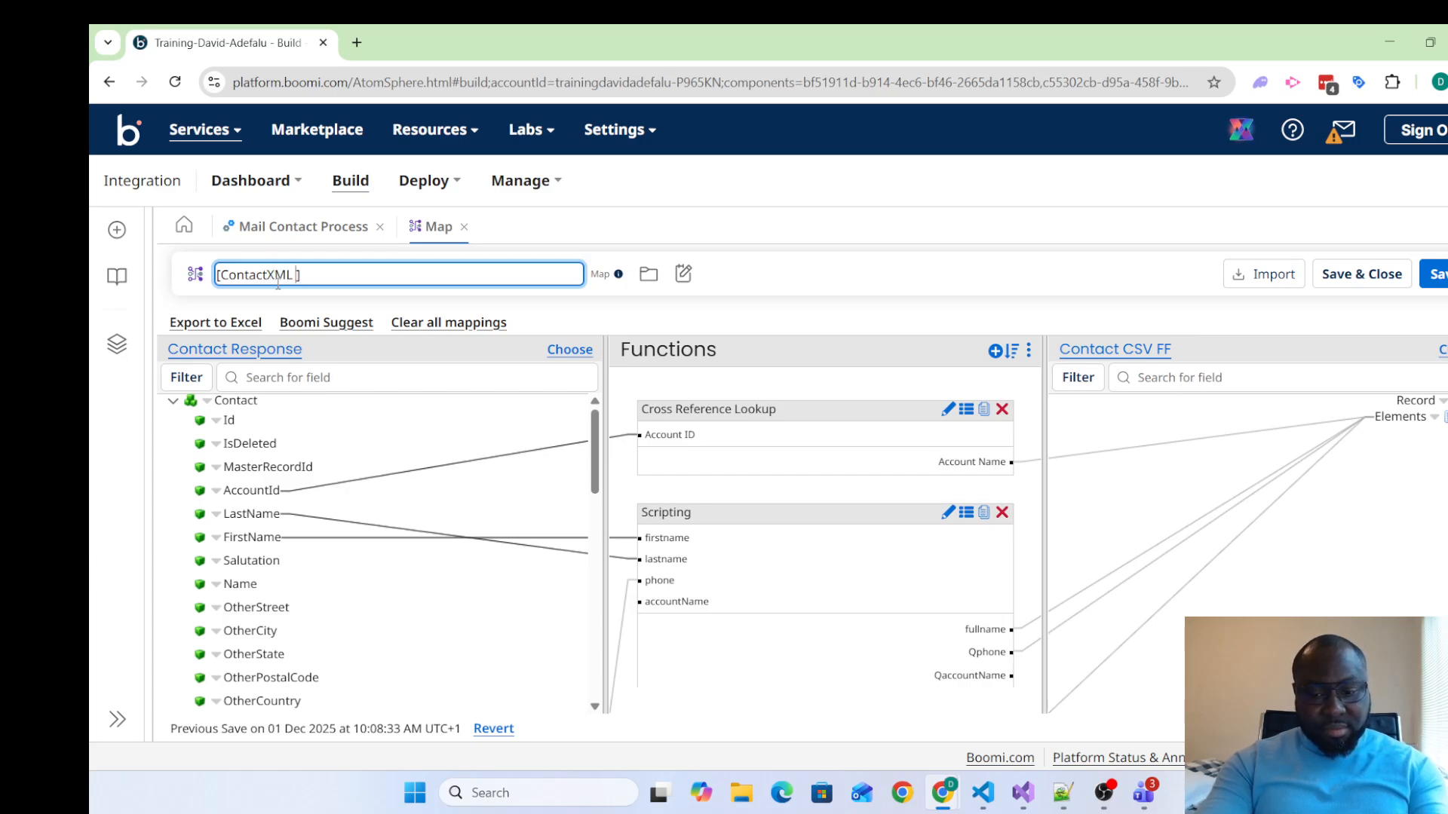
{"action": "type", "text": ">"}
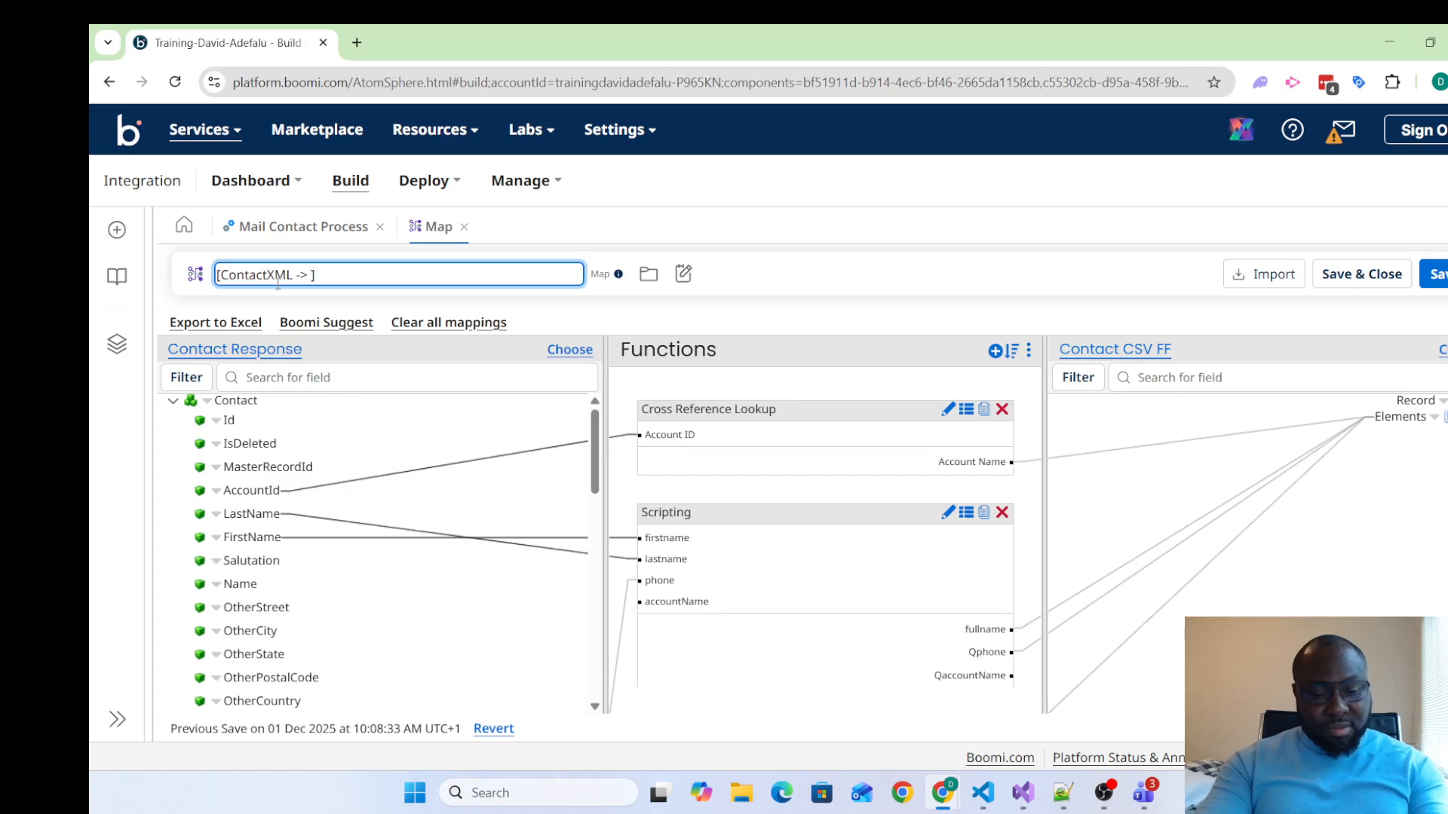
{"action": "type", "text": " Conta"}
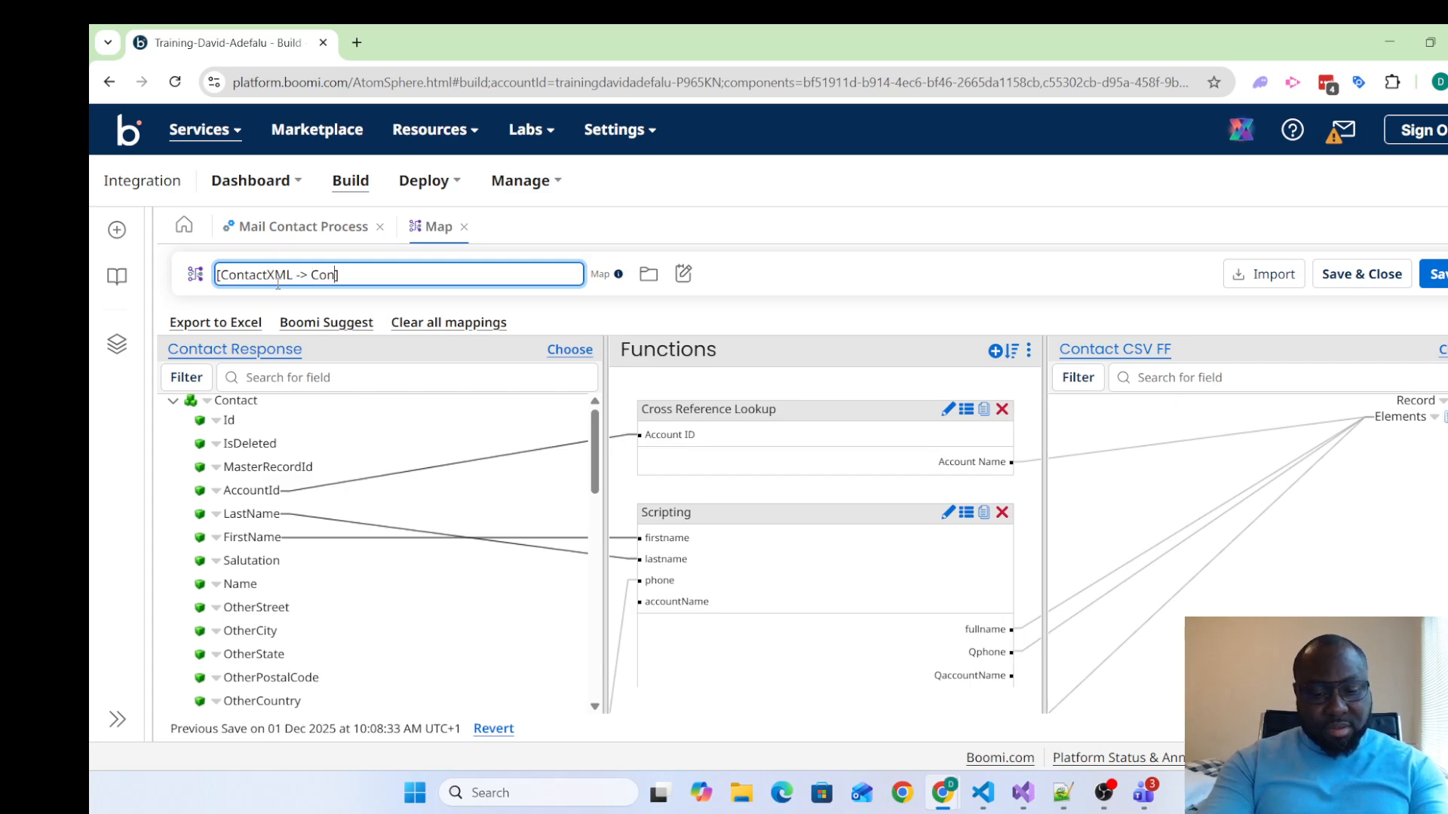
{"action": "type", "text": "ct JSOn"}
{"action": "left_click", "coordinate": [273, 278]}
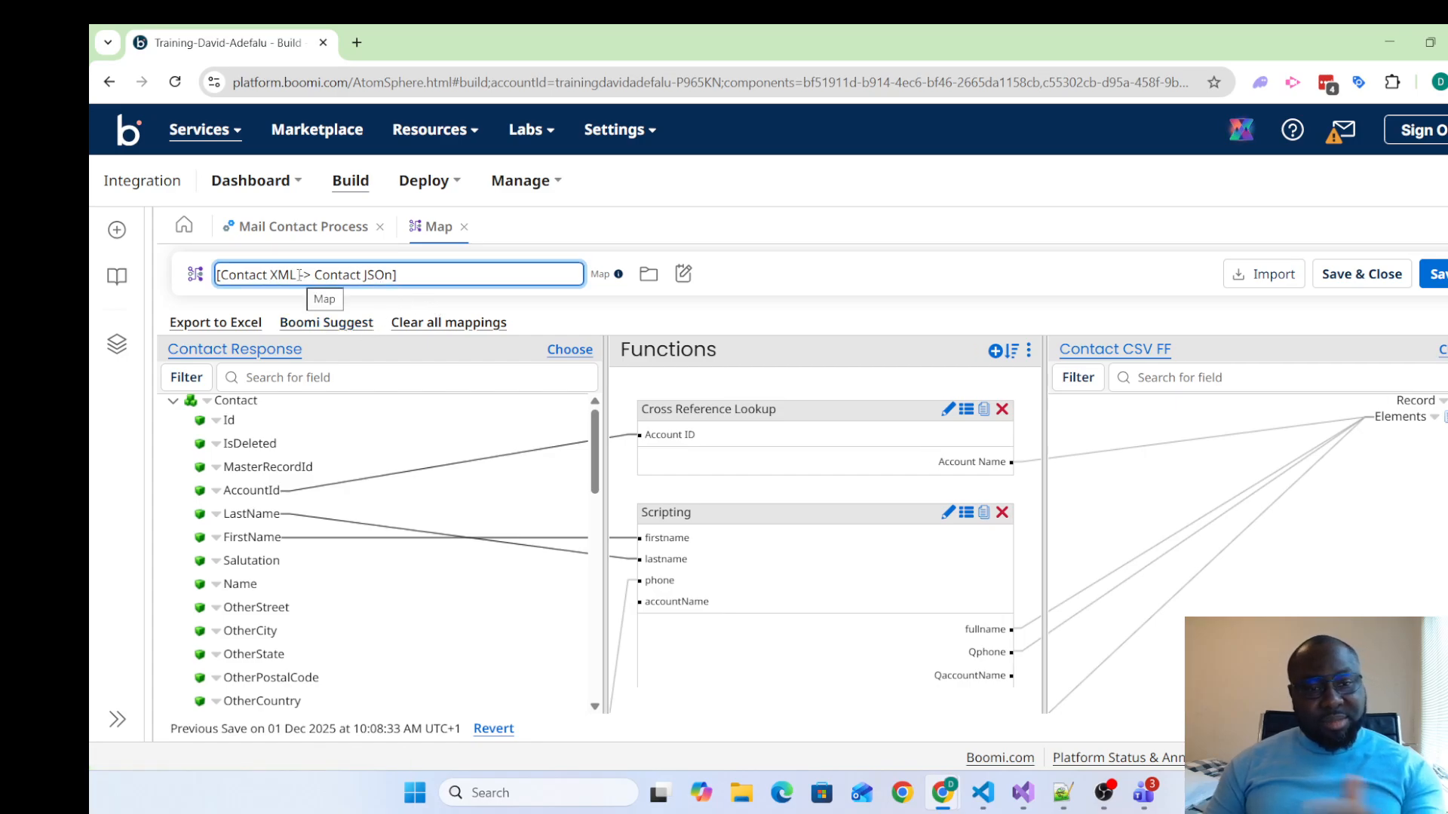
{"action": "left_click", "coordinate": [386, 277]}
{"action": "key", "text": "BackSpace"}
{"action": "key", "text": "BackSpace"}
{"action": "type", "text": "son"}
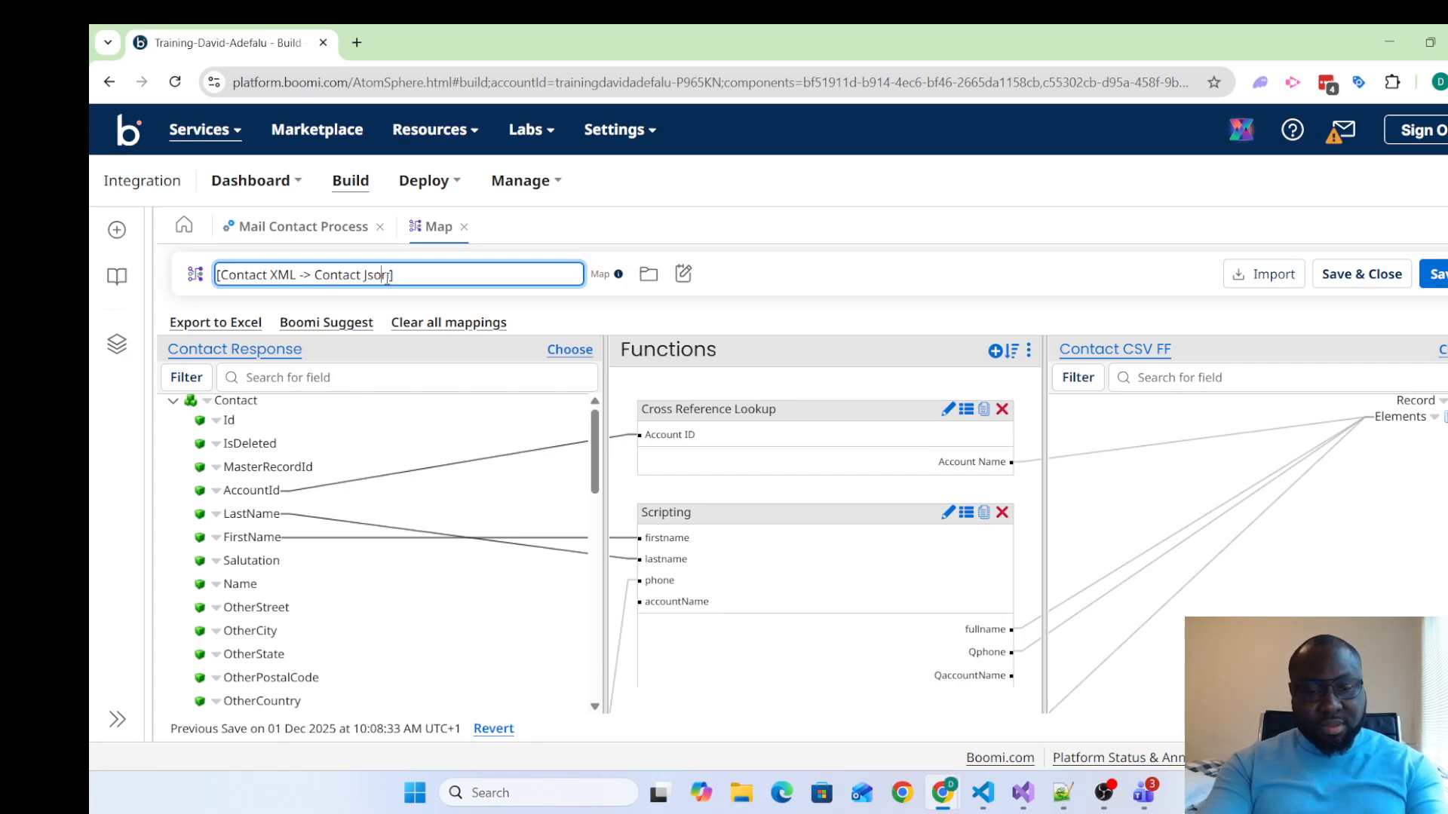
Append "Get Account Name by ID, Create Names" to the map component's name and save the map
{"action": "left_click", "coordinate": [445, 274]}
{"action": "type", "text": "Get A"}
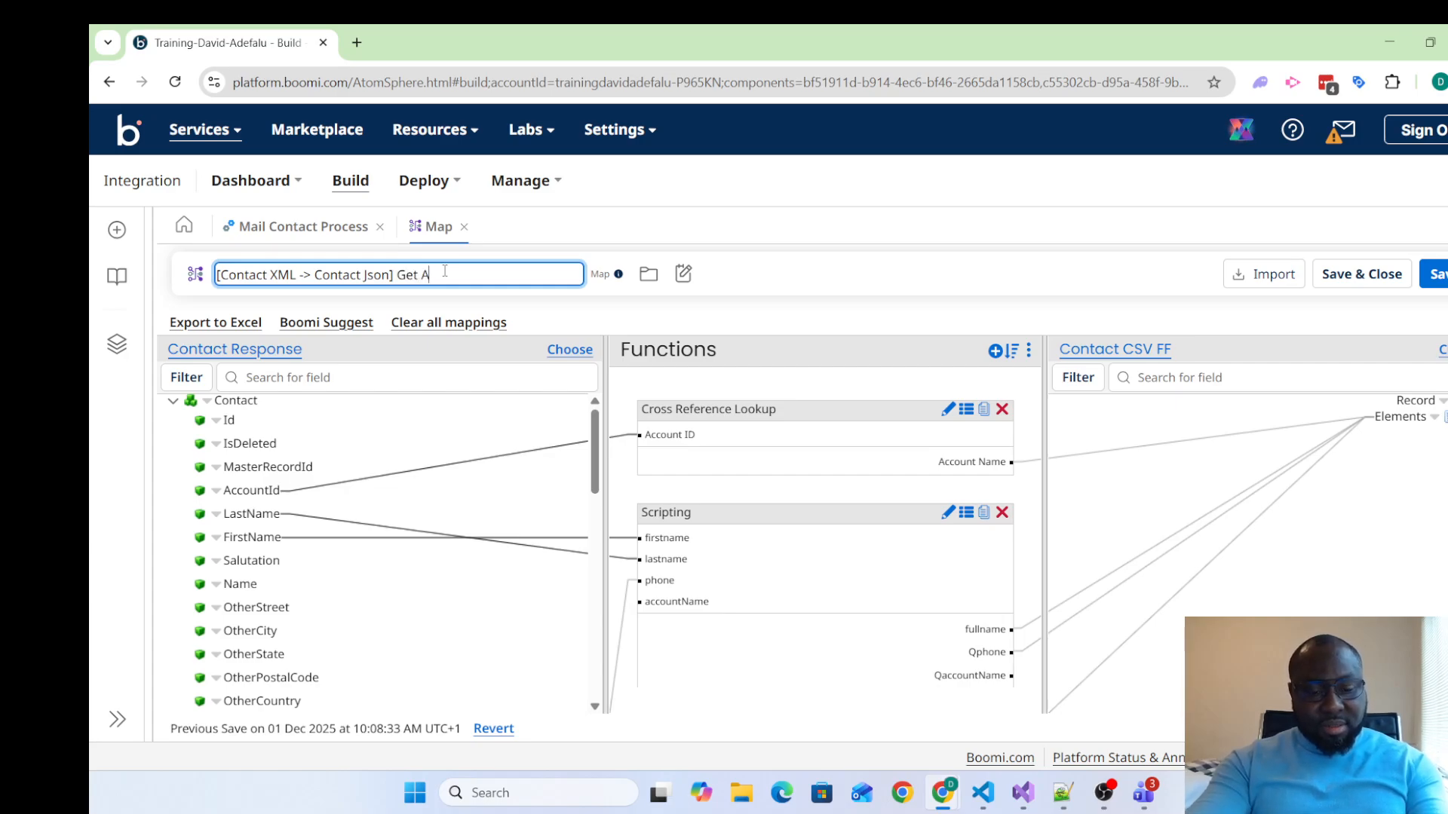
{"action": "type", "text": "ccount Nam"}
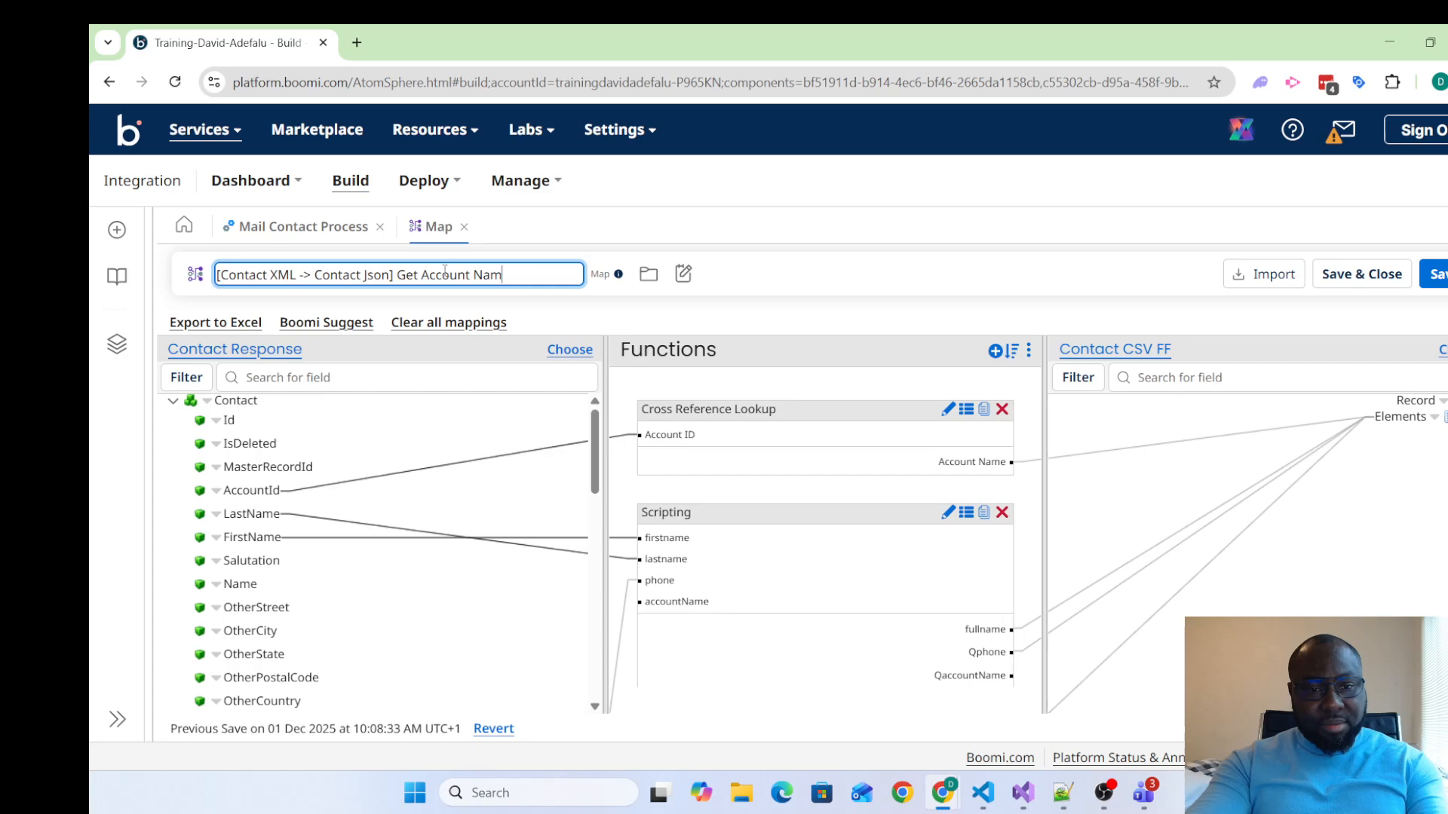
{"action": "type", "text": "e by "}
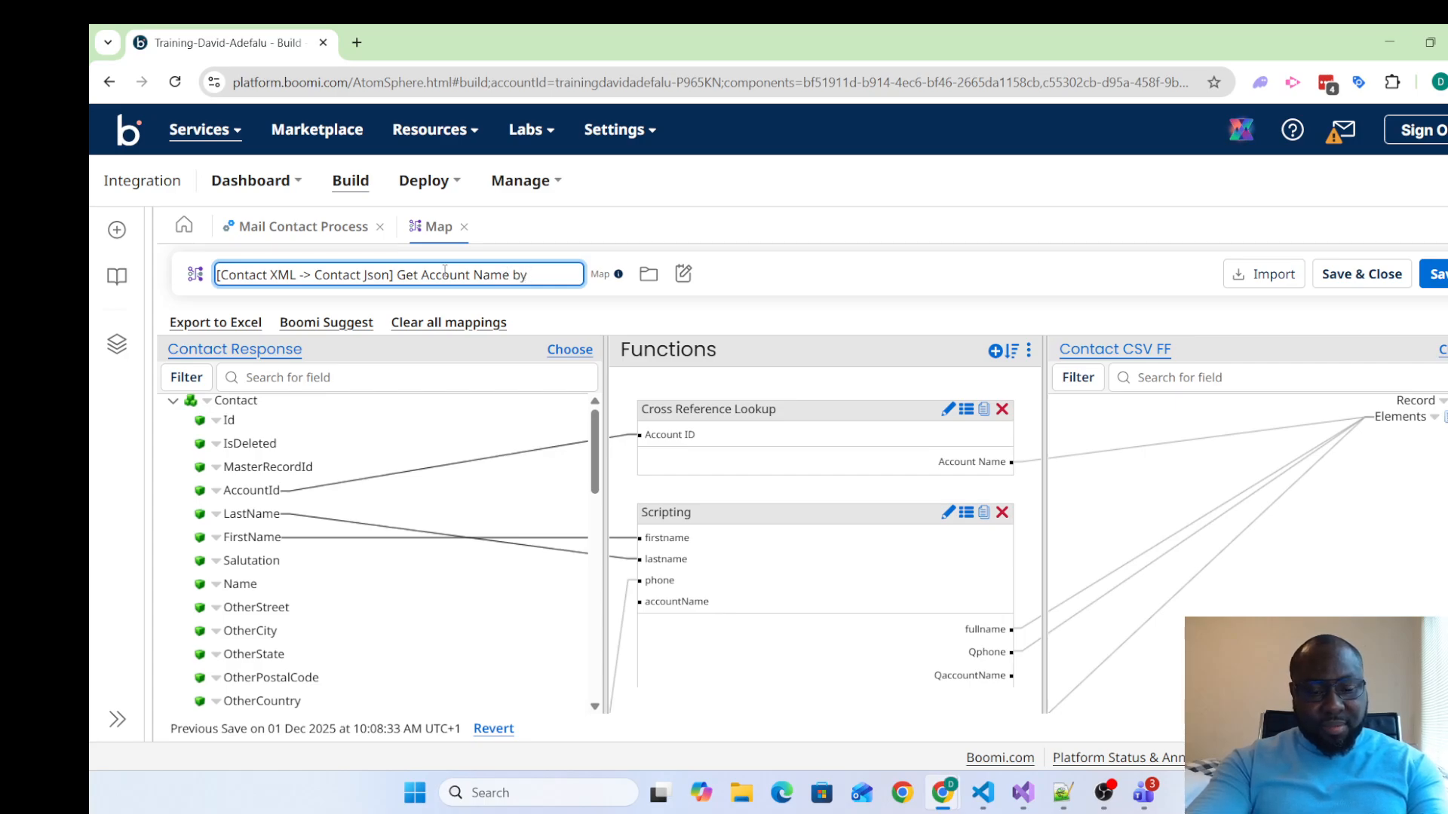
{"action": "type", "text": "ID"}
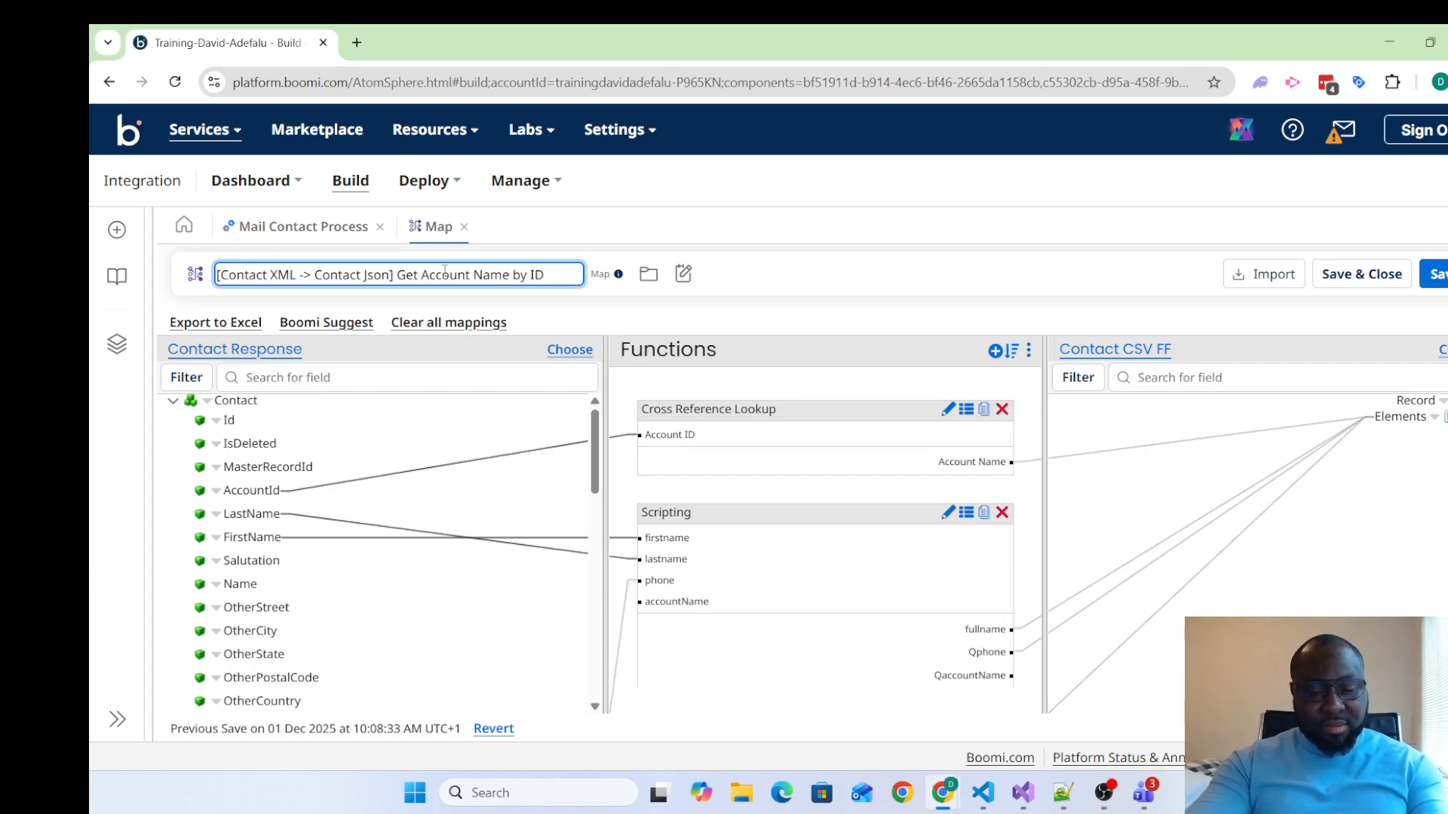
{"action": "type", "text": ", "}
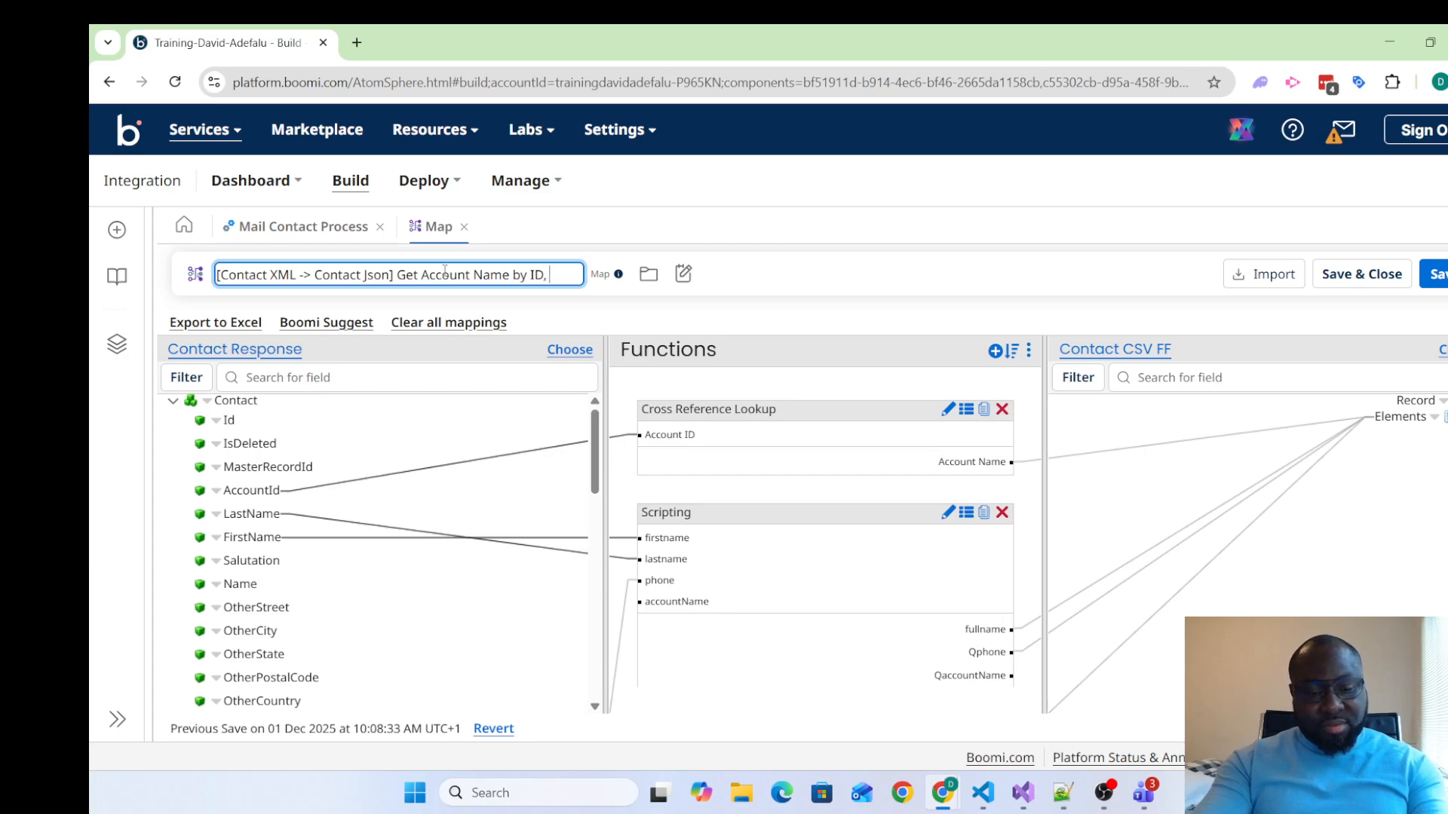
{"action": "type", "text": "Create"}
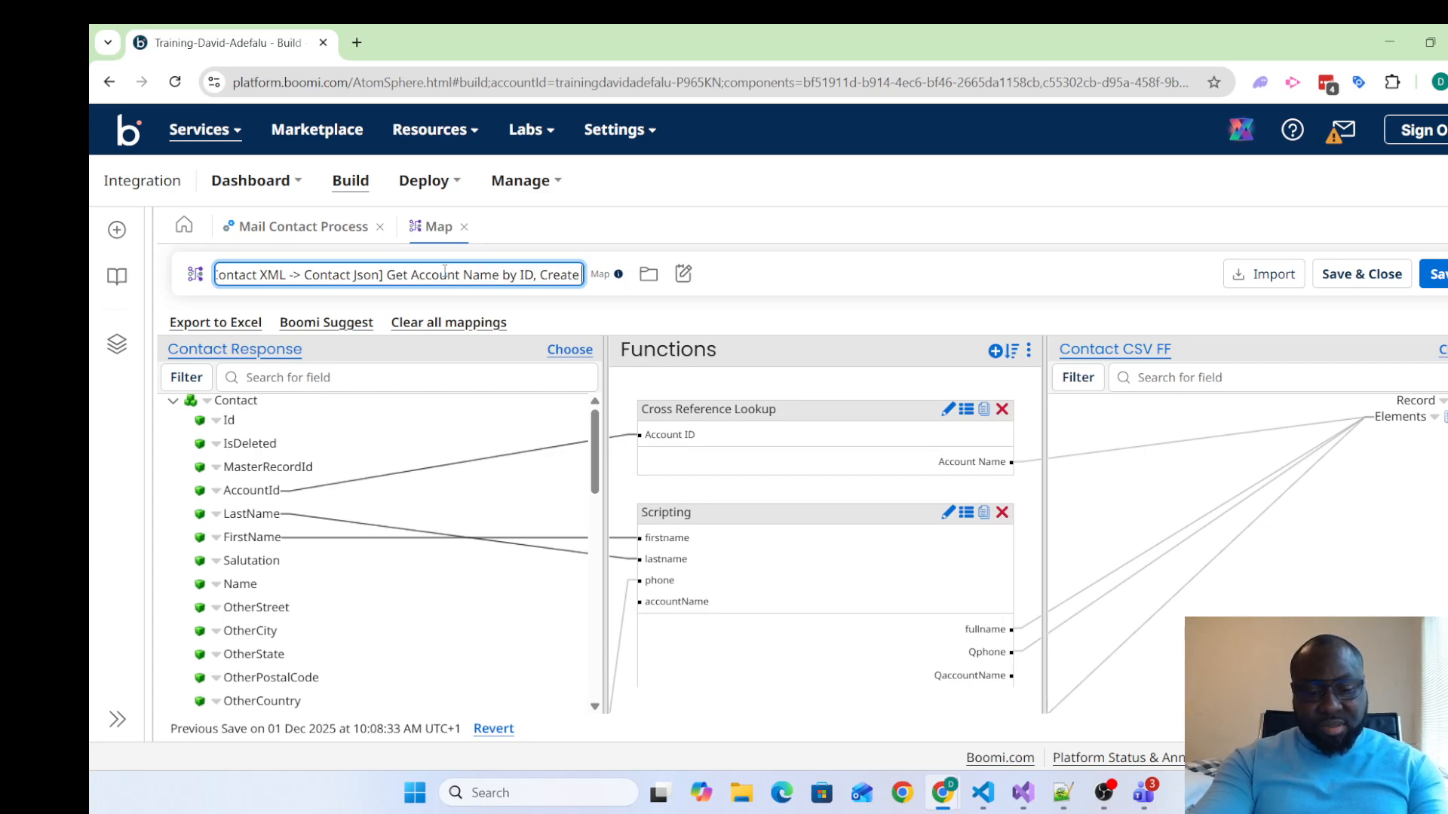
{"action": "type", "text": " Names"}
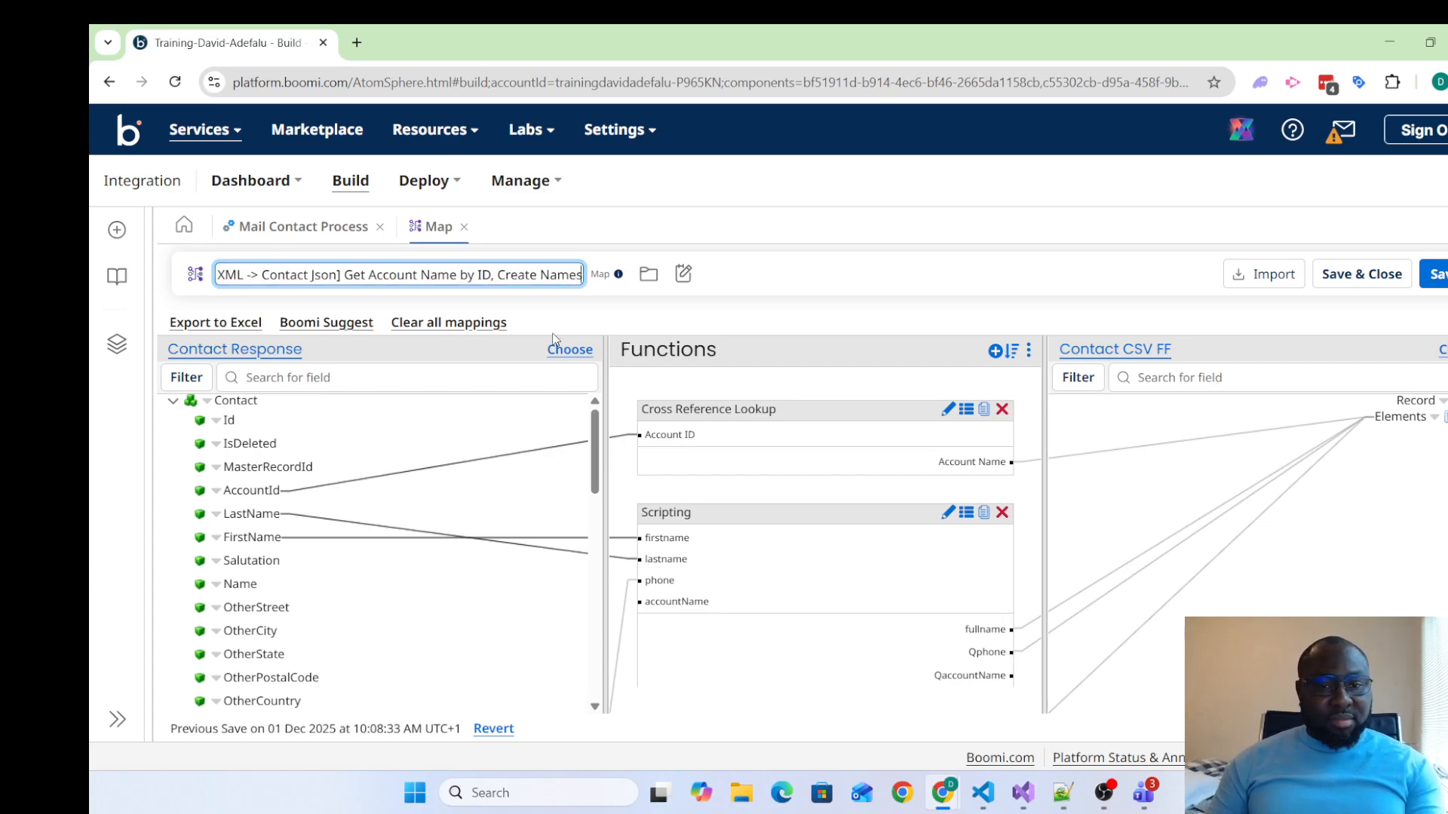
{"action": "left_click", "coordinate": [1432, 274]}
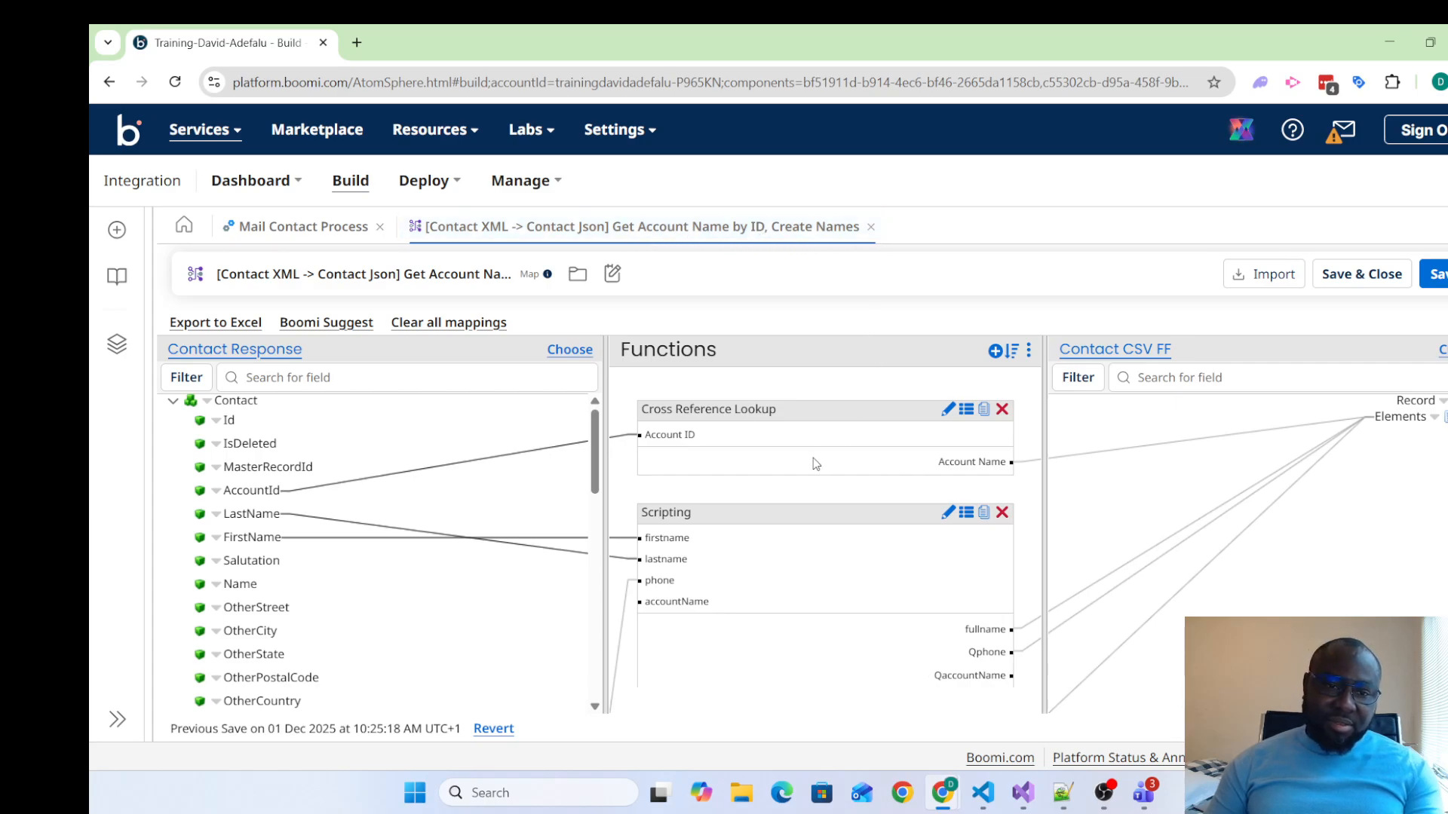
Show the map's description and check the Cross Reference Lookup function's table, lookup reference and value, leaving them as they are
{"action": "left_click", "coordinate": [612, 273]}
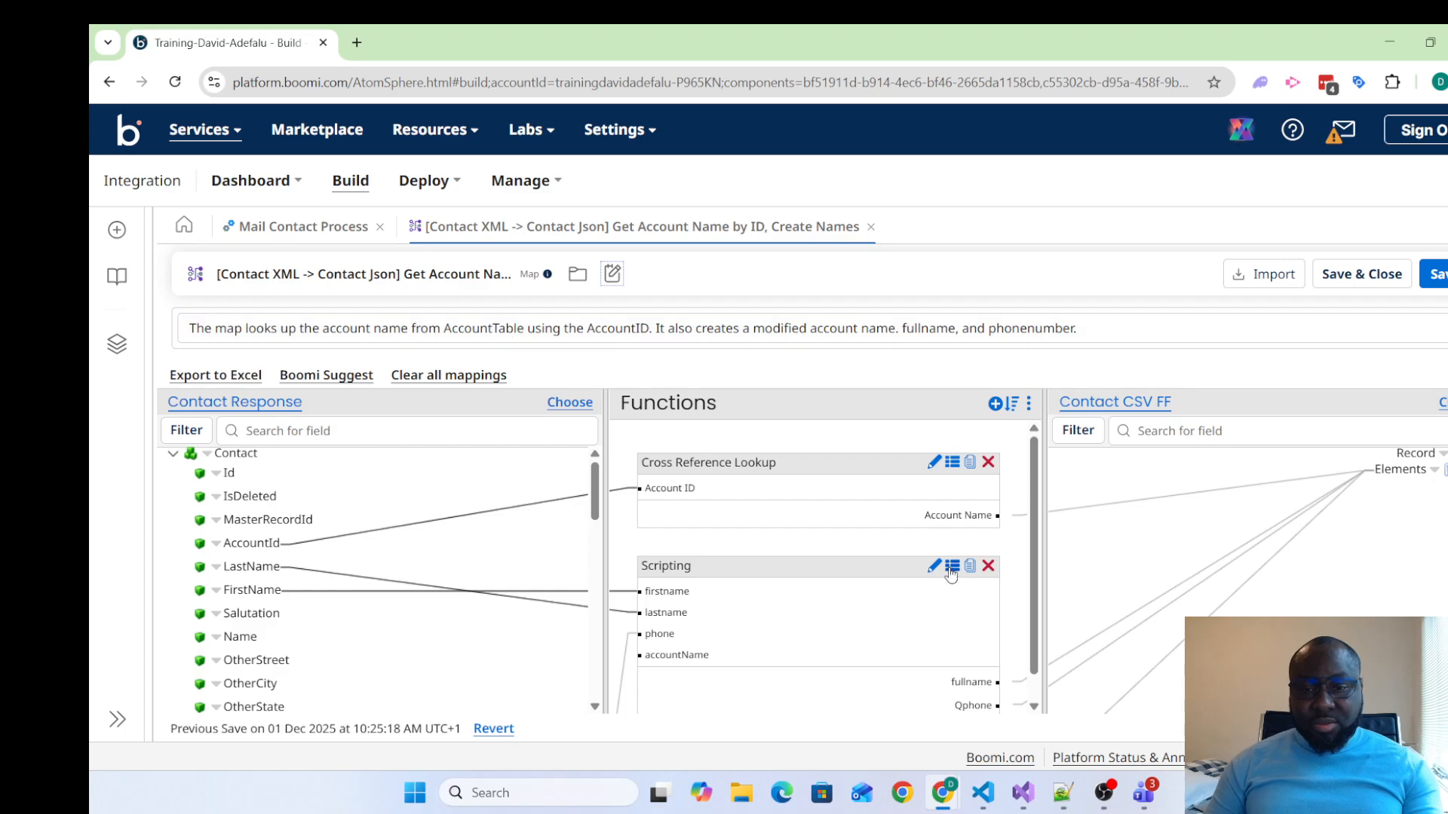
{"action": "left_click", "coordinate": [933, 462]}
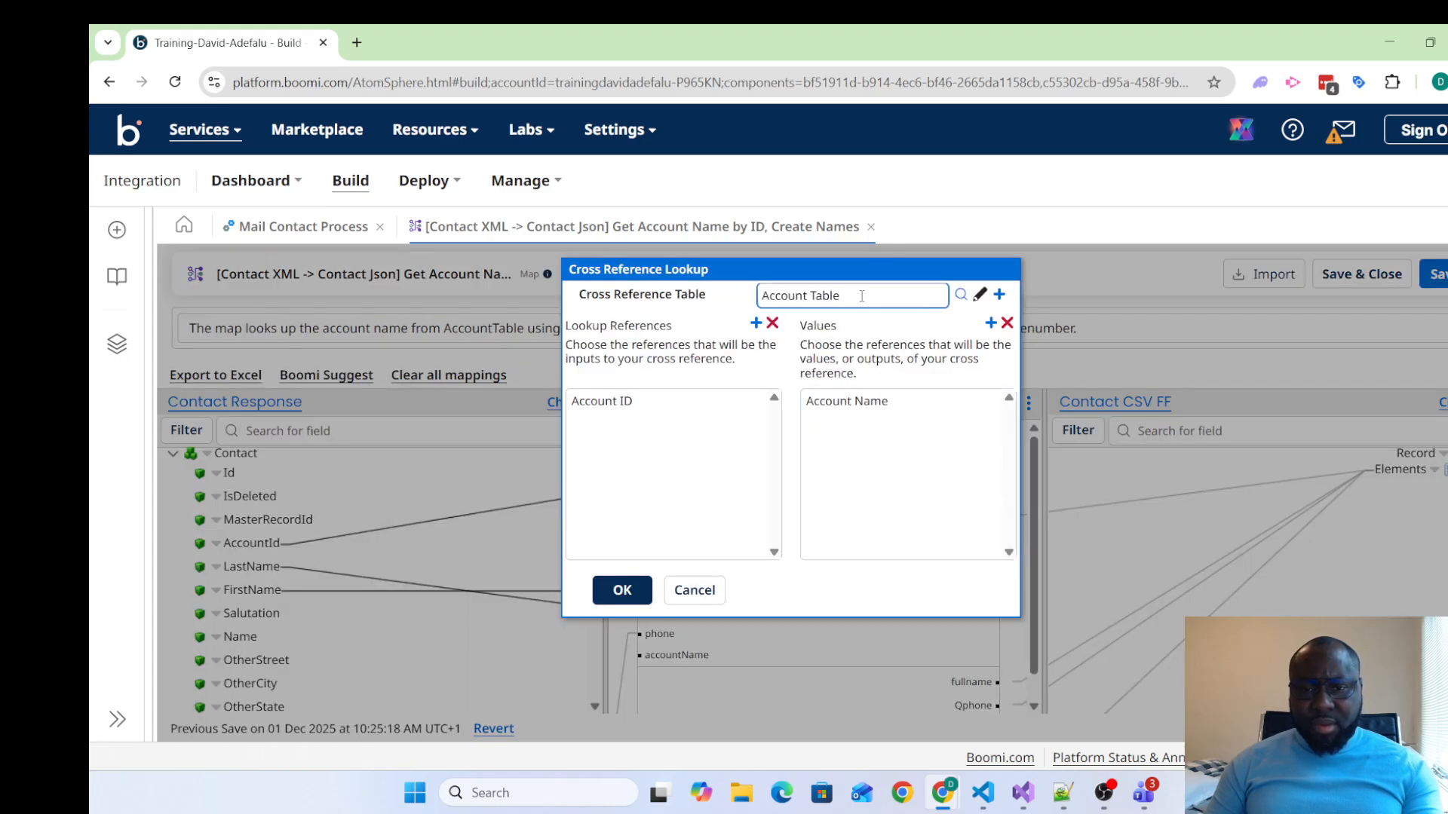
{"action": "left_click", "coordinate": [705, 589]}
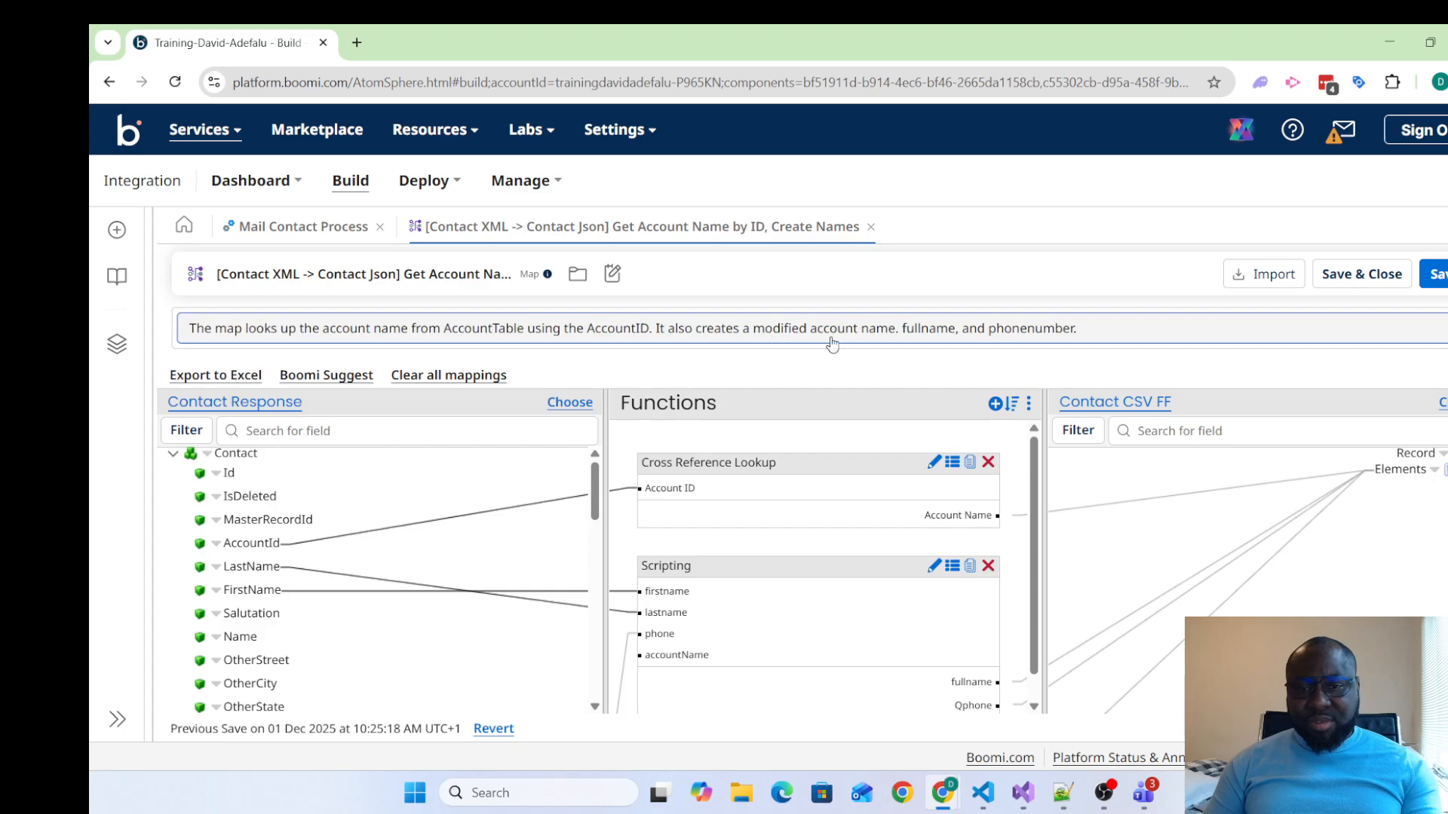
Save and close the map component and accept the Map shape's settings on the "1 - Equals Installed" path
{"action": "right_click", "coordinate": [890, 337]}
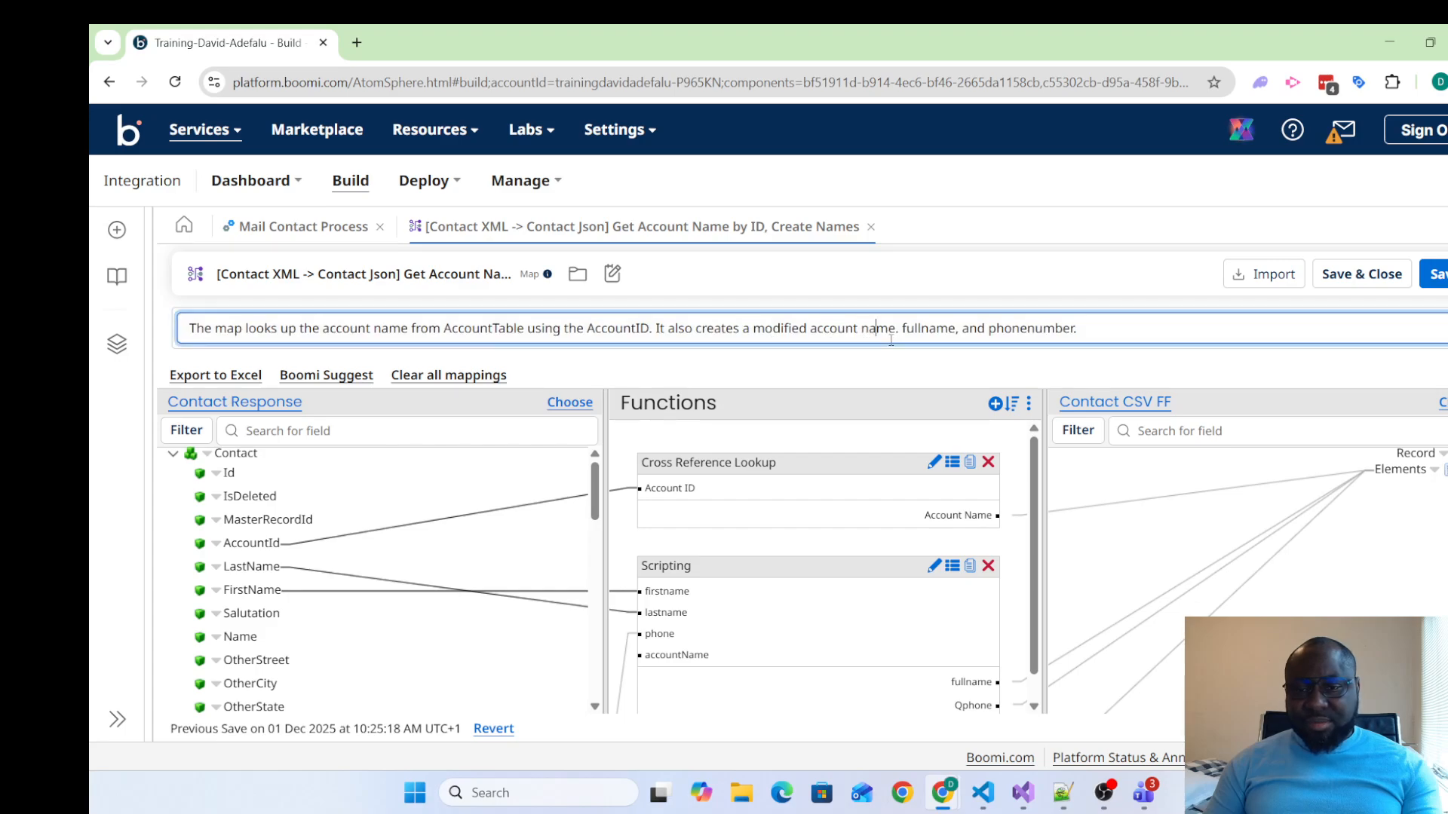
{"action": "left_click", "coordinate": [1259, 377]}
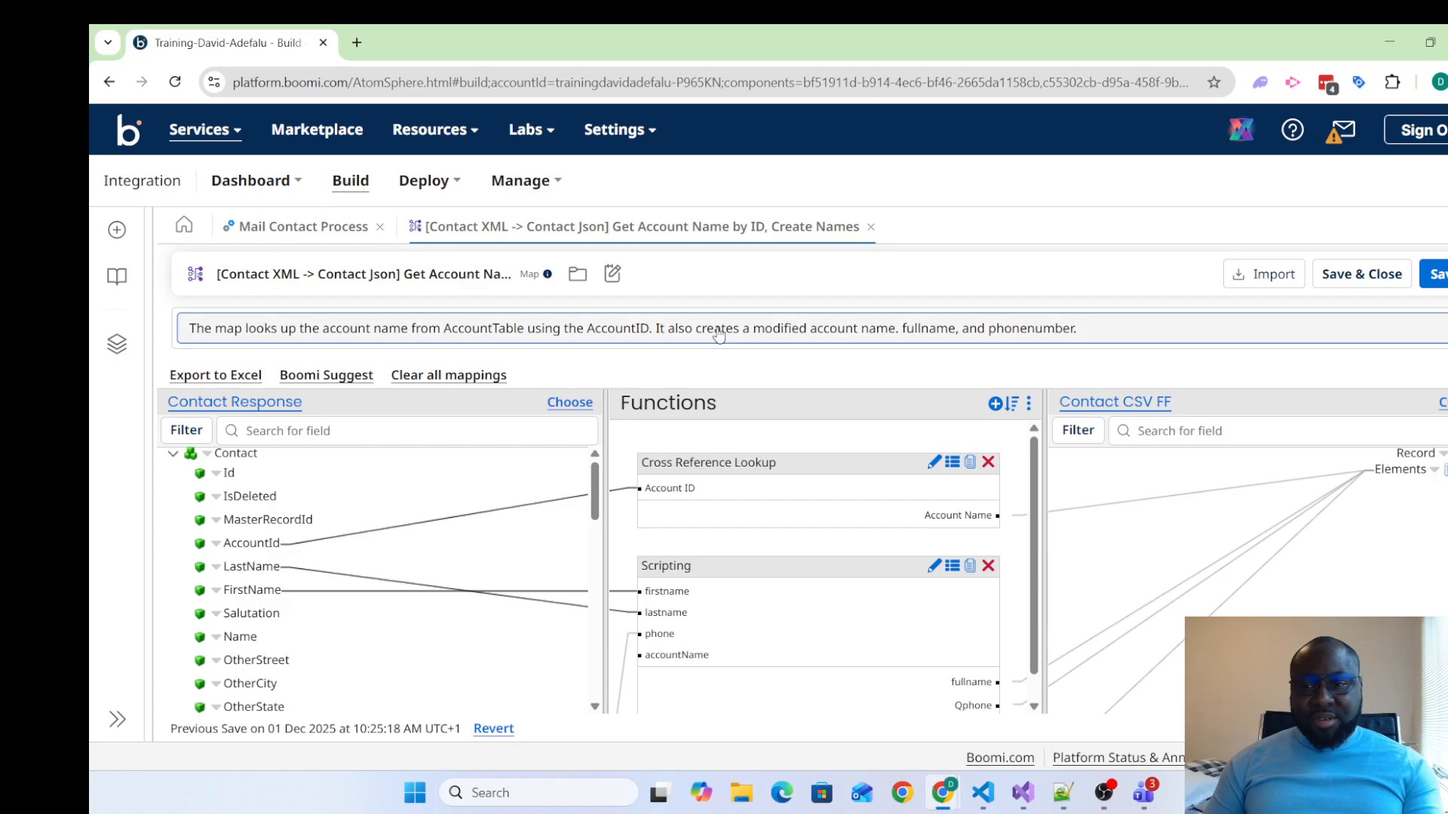
{"action": "left_click", "coordinate": [1350, 274]}
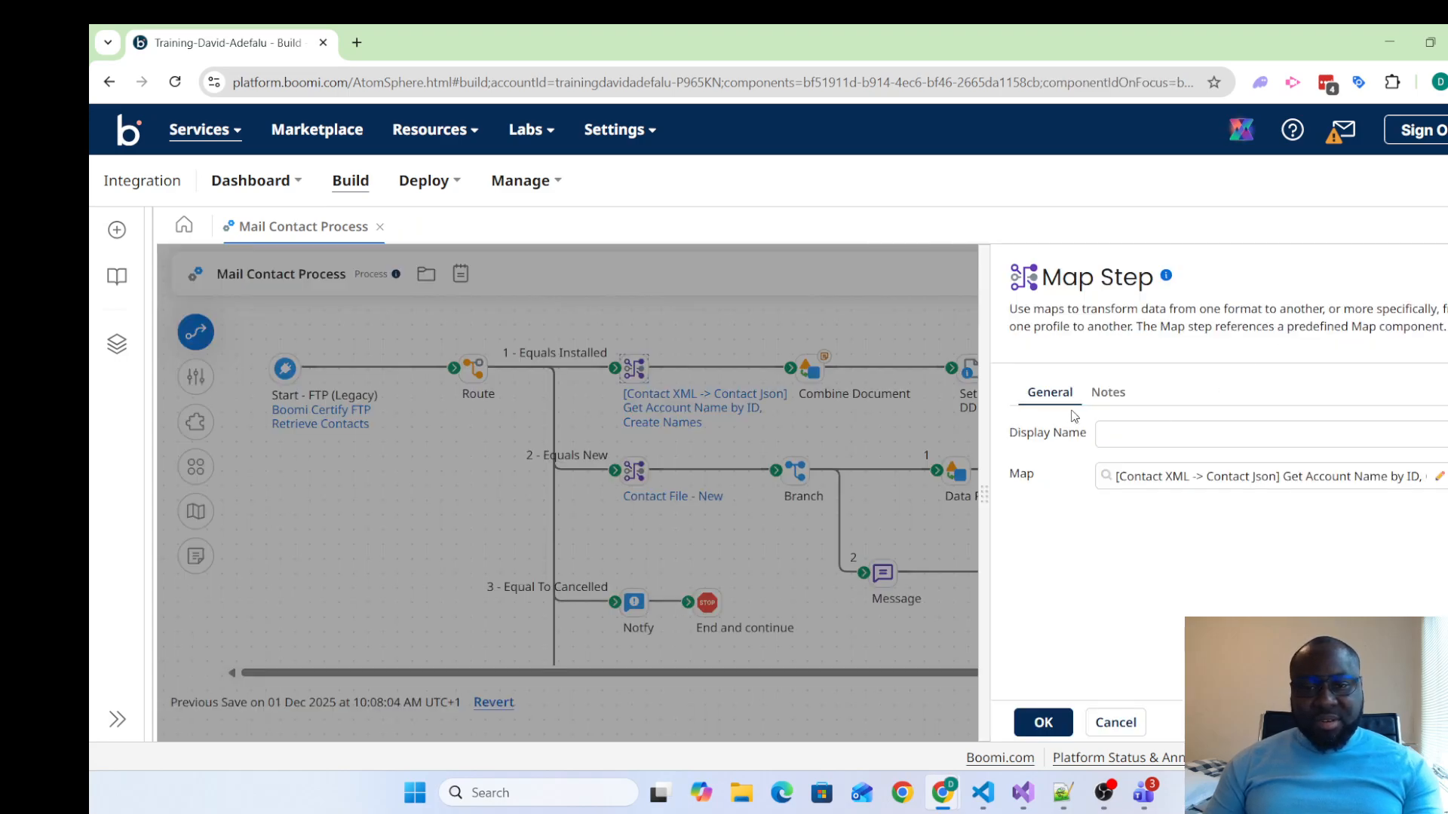
{"action": "left_click", "coordinate": [1044, 722]}
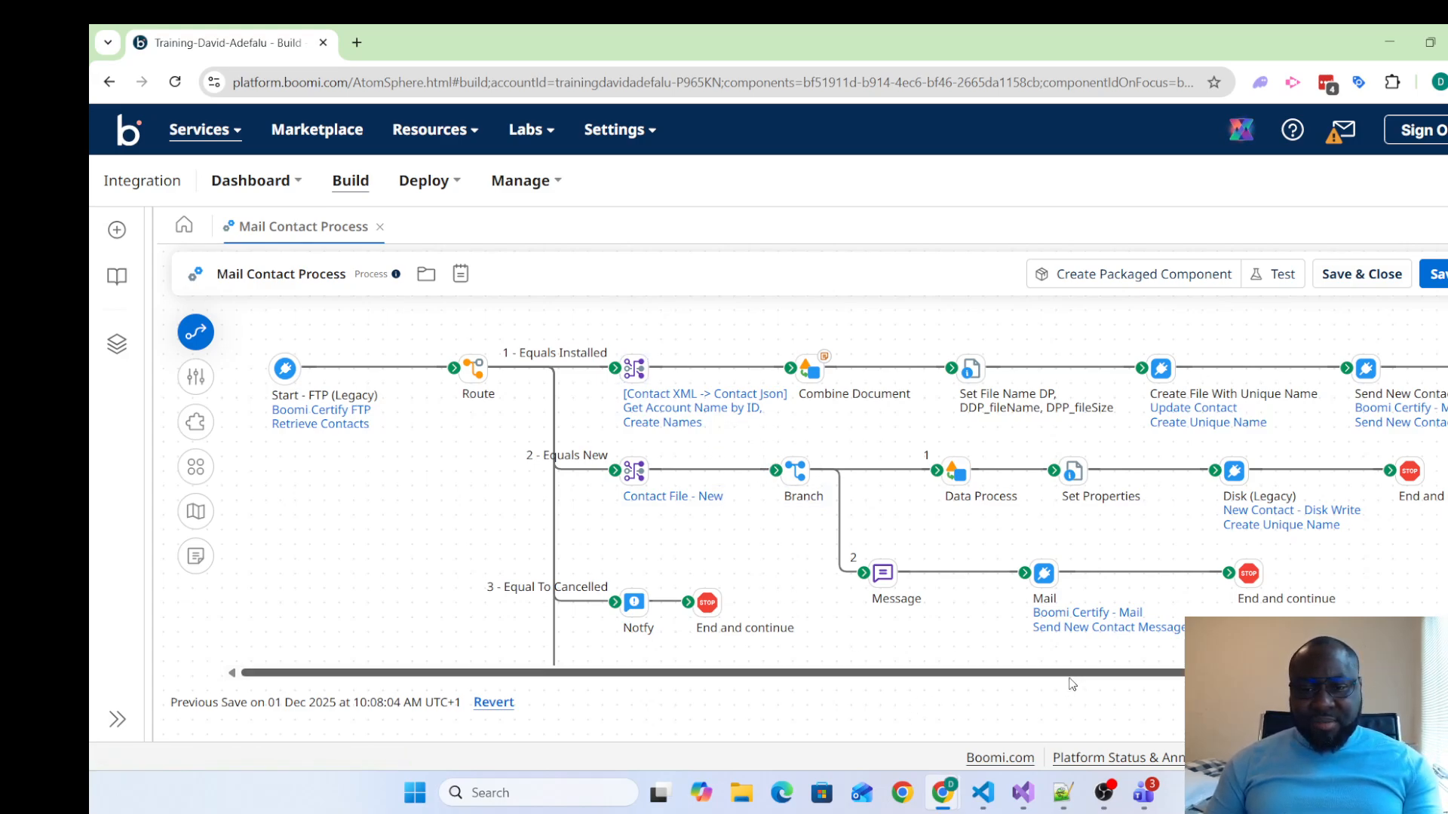
{"action": "left_click_drag", "start_coordinate": [1069, 676], "coordinate": [925, 645]}
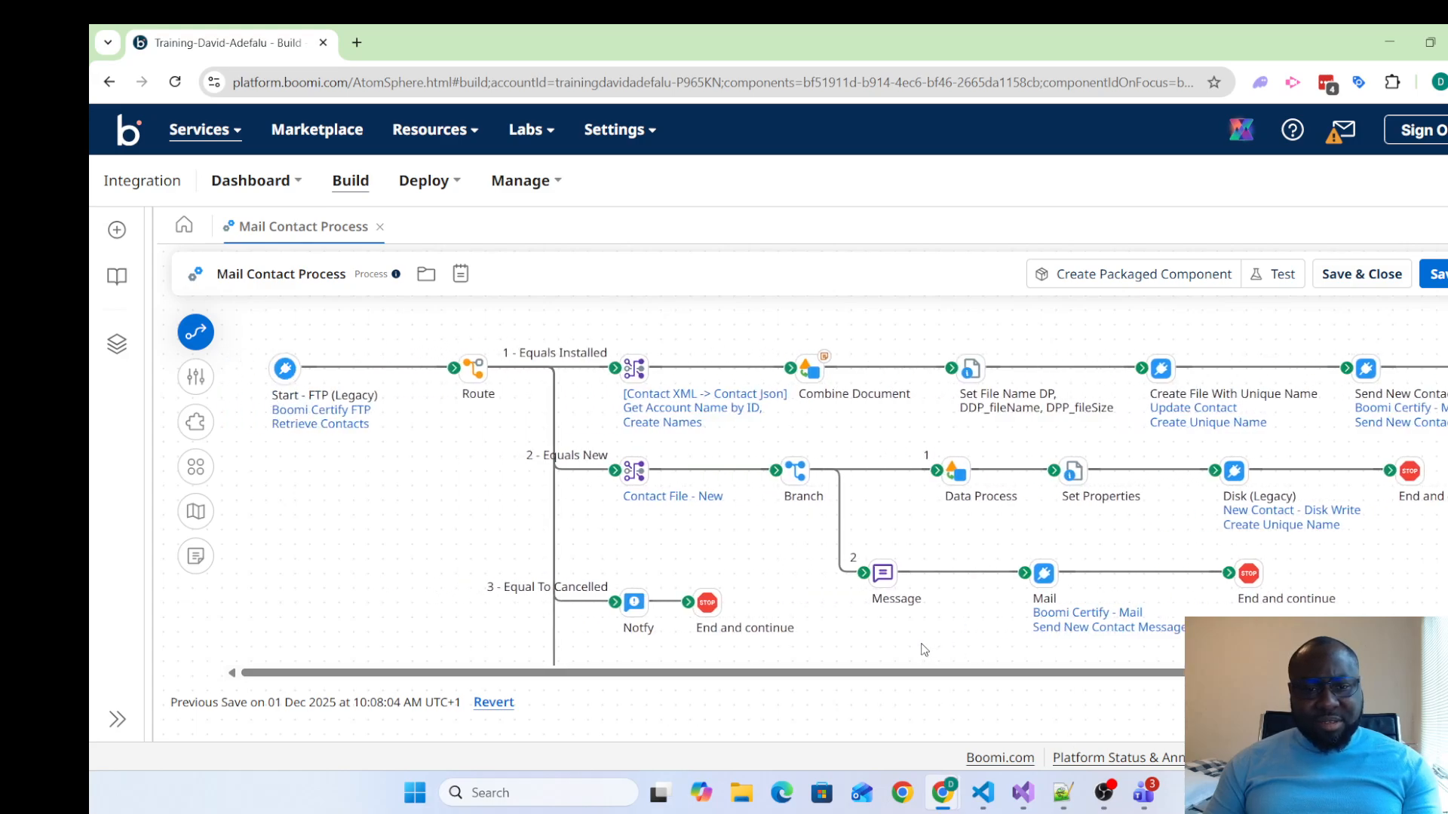
Replace the process name with the source-to-target prefix "[FTP -> Mail,Disk]"
{"action": "mouse_move", "coordinate": [303, 391]}
{"action": "mouse_move", "coordinate": [646, 368]}
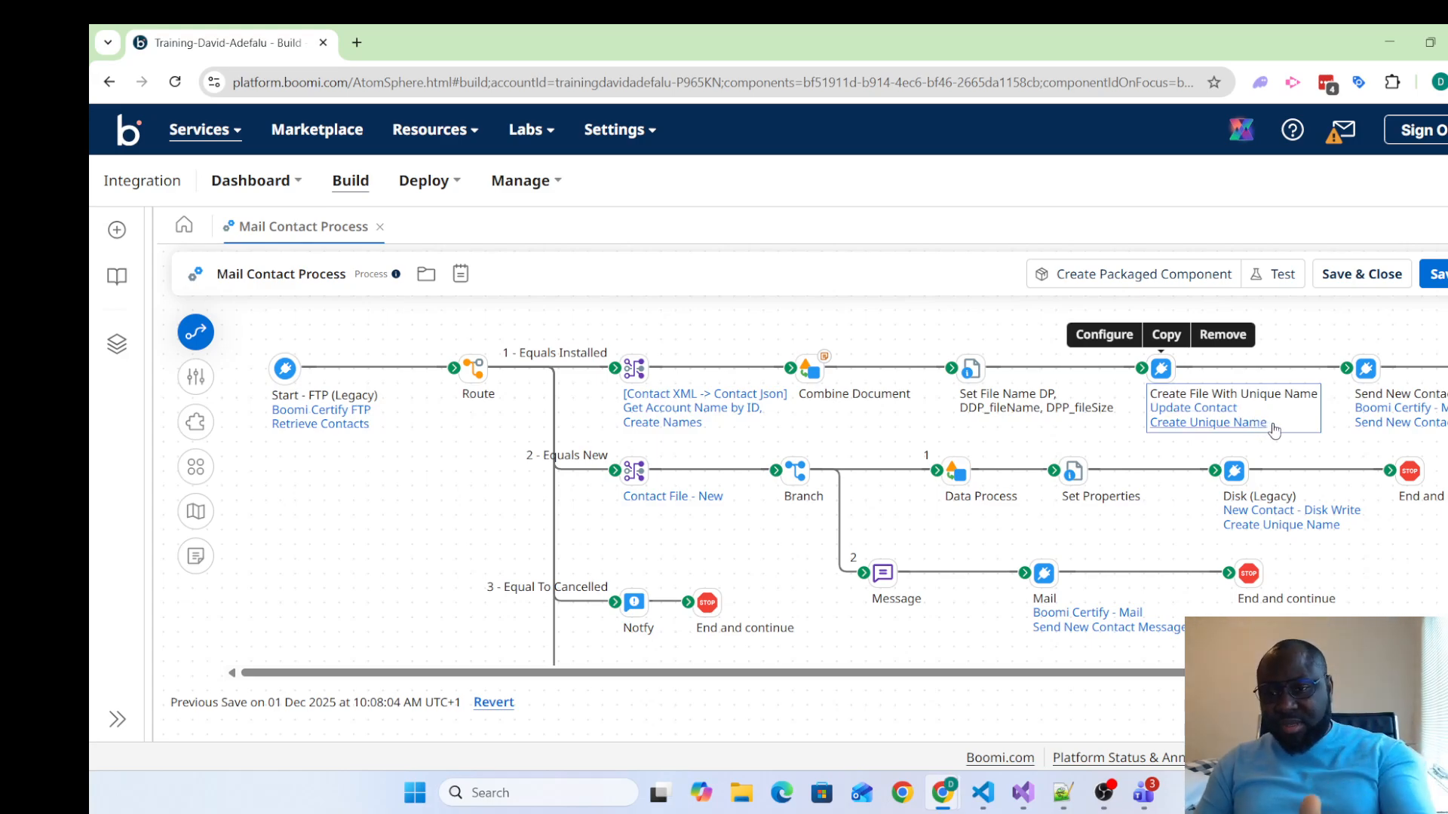
{"action": "left_click_drag", "start_coordinate": [1236, 673], "coordinate": [1338, 672]}
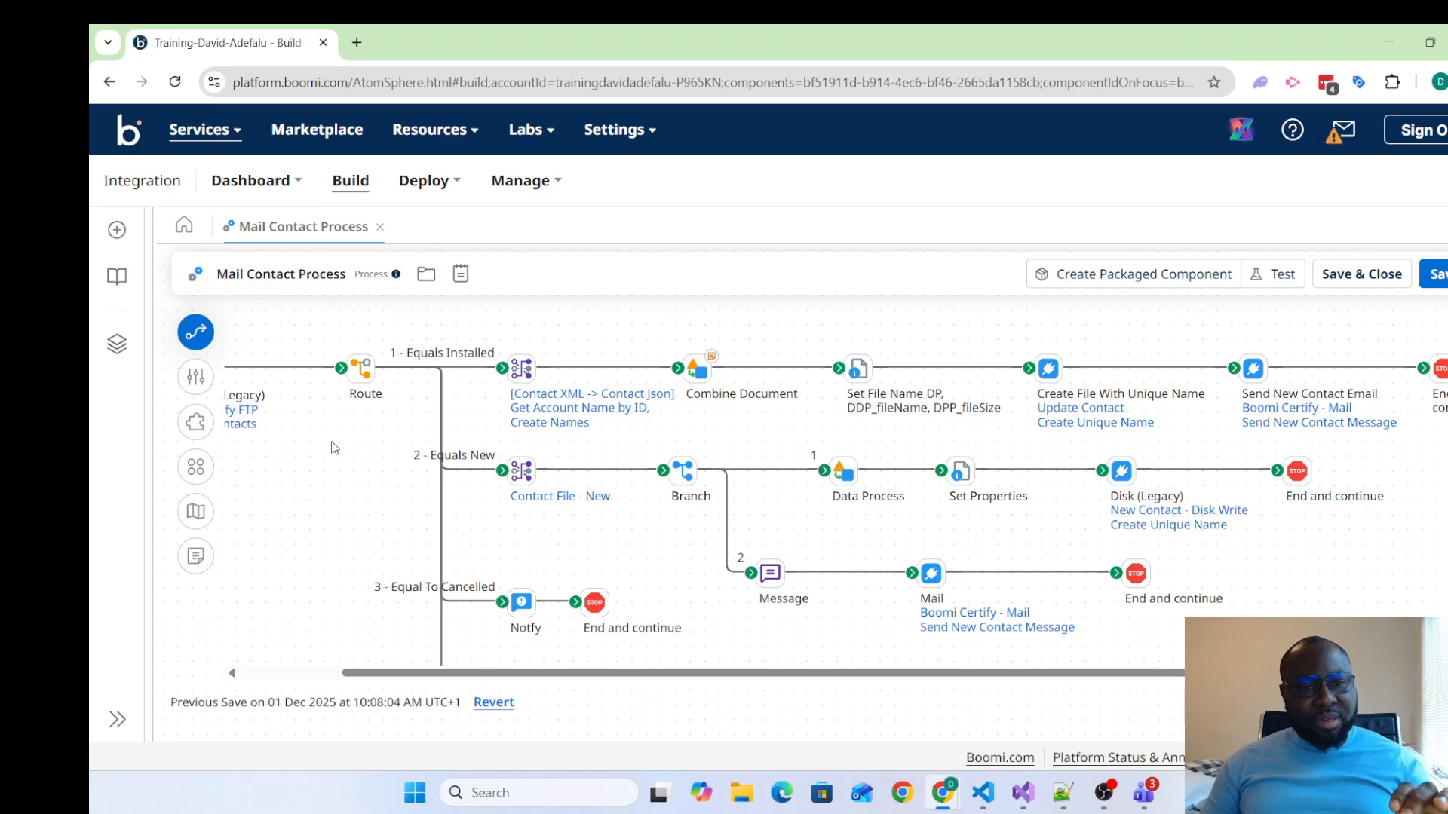
{"action": "left_click", "coordinate": [309, 281]}
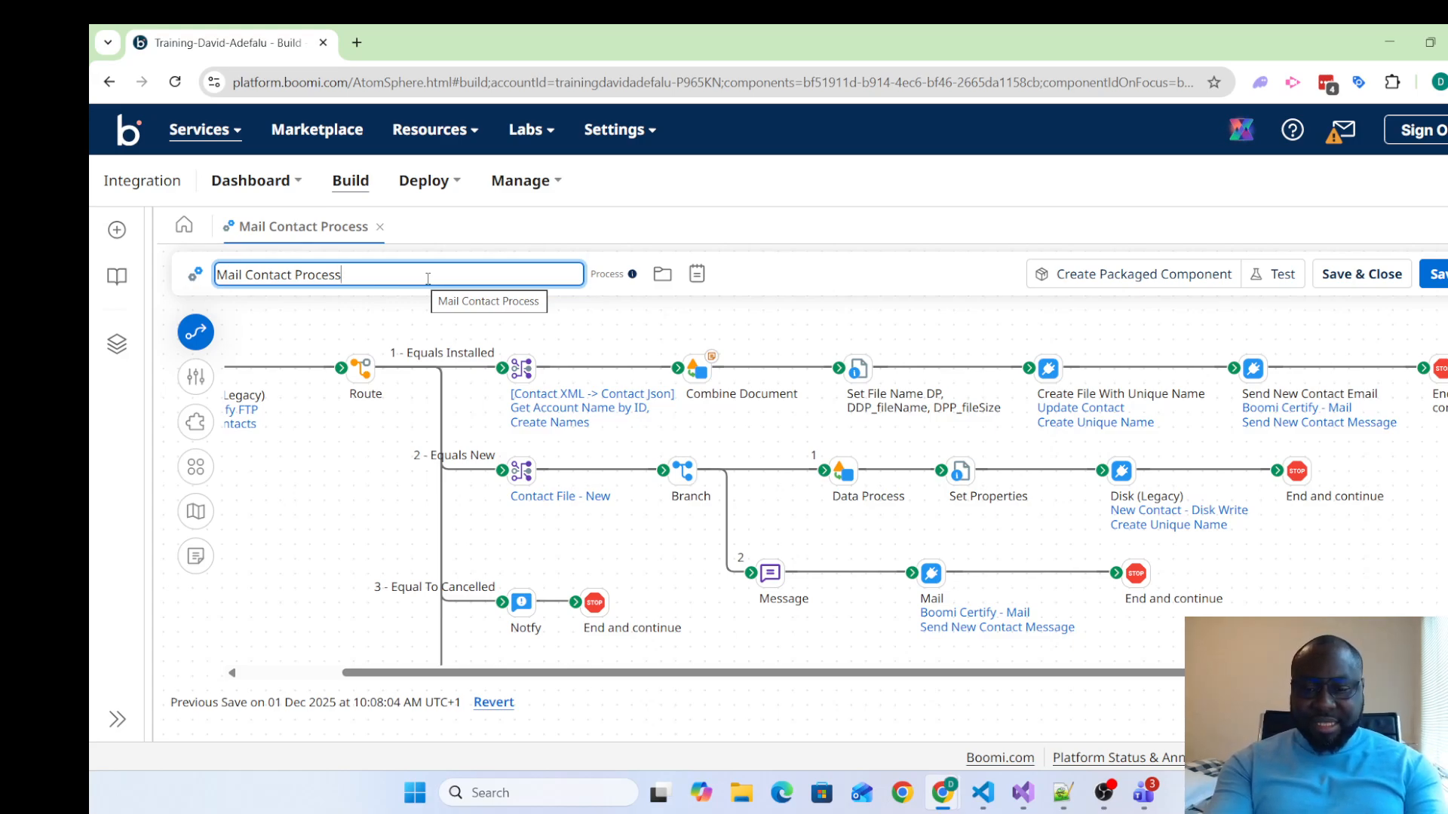
{"action": "key", "text": "BackSpace"}
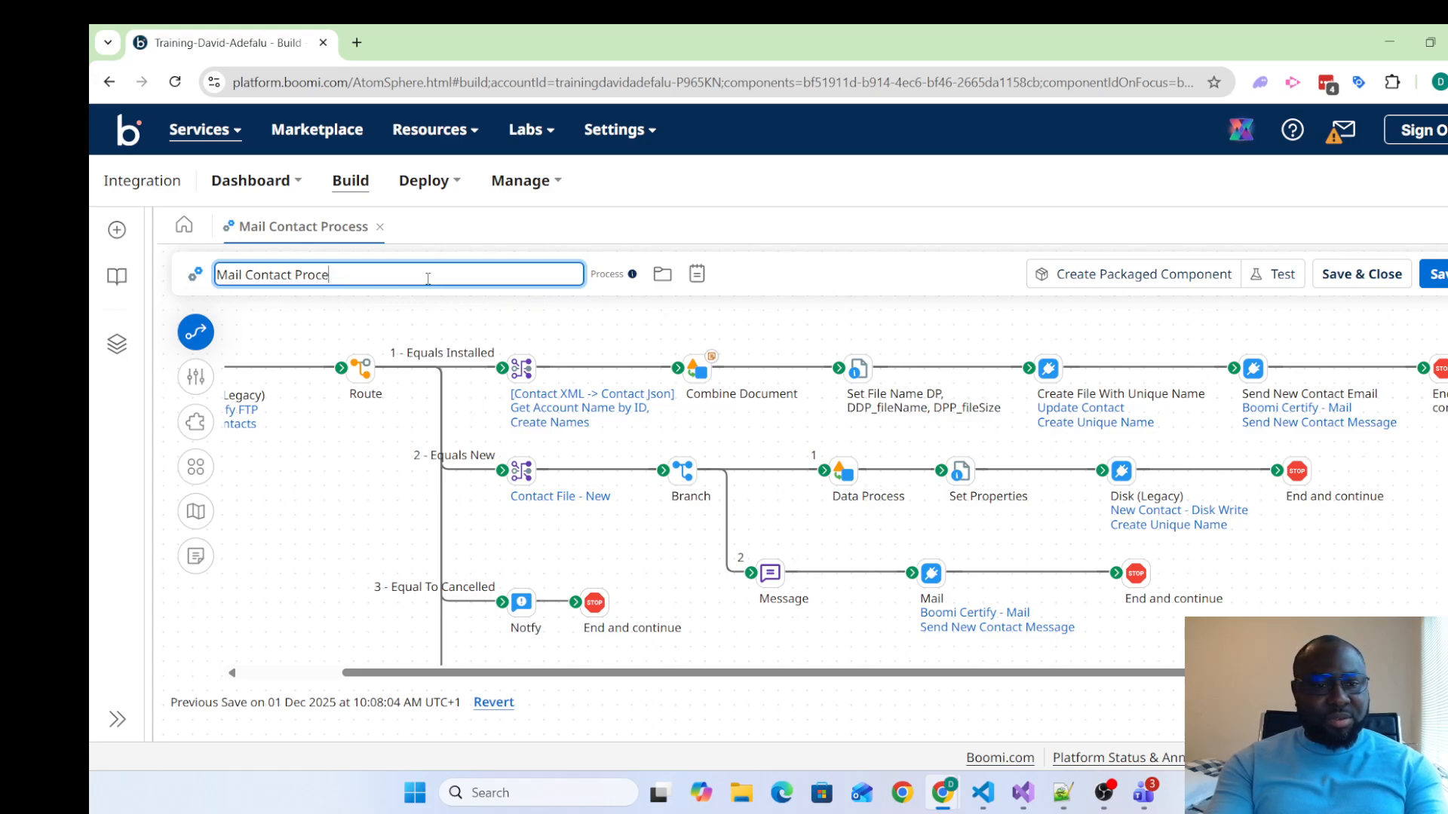
{"action": "key", "text": "BackSpace"}
{"action": "key", "text": "BackSpace"}
{"action": "key", "text": "BackSpace"}
{"action": "key", "text": "BackSpace"}
{"action": "key", "text": "BackSpace"}
{"action": "key", "text": "BackSpace"}
{"action": "key", "text": "BackSpace"}
{"action": "key", "text": "BackSpace"}
{"action": "key", "text": "BackSpace"}
{"action": "key", "text": "BackSpace"}
{"action": "key", "text": "BackSpace"}
{"action": "key", "text": "BackSpace"}
{"action": "key", "text": "BackSpace"}
{"action": "key", "text": "BackSpace"}
{"action": "key", "text": "BackSpace"}
{"action": "key", "text": "BackSpace"}
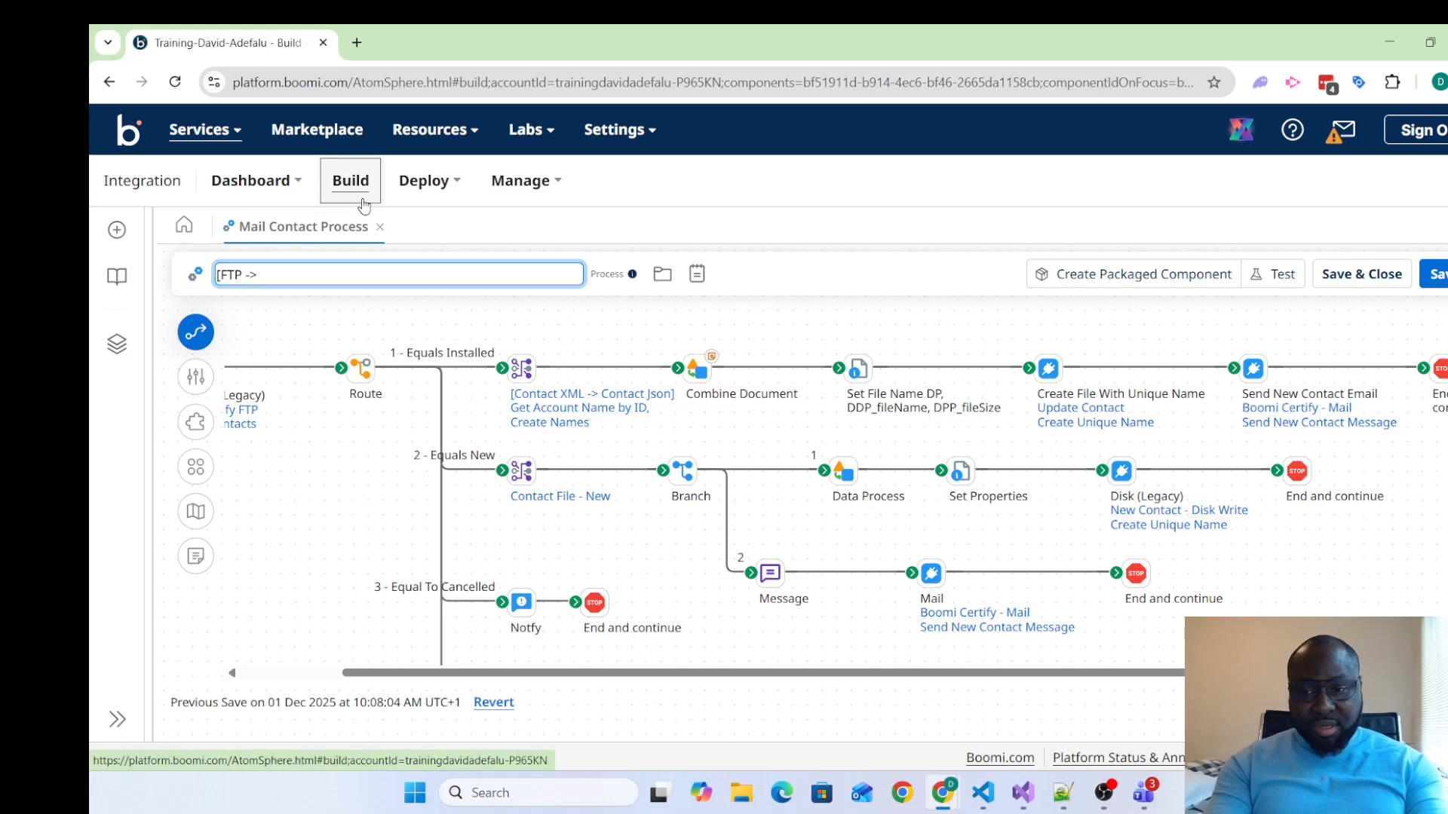
{"action": "type", "text": "Mail,Disk"}
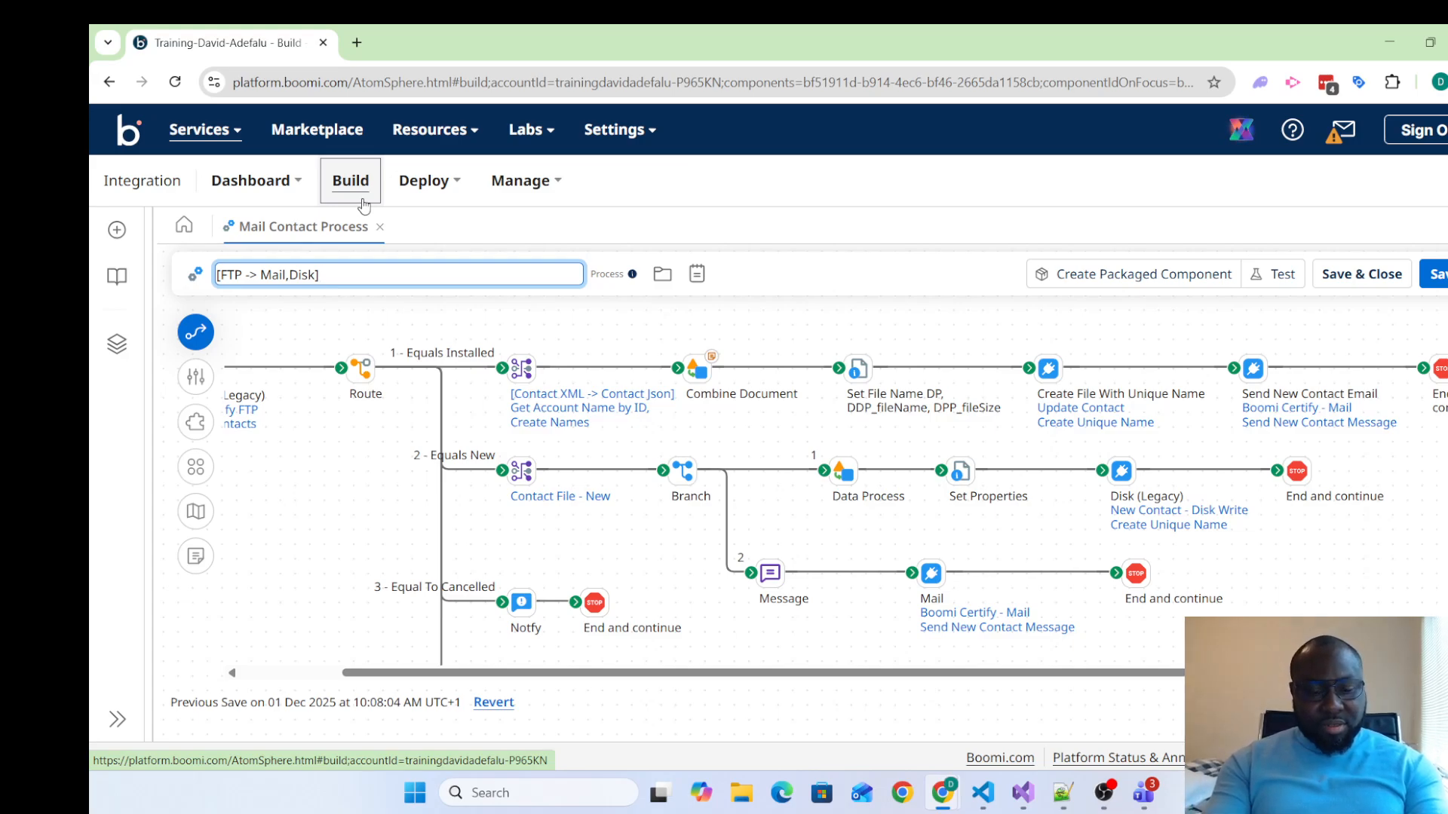
Append "Send Contact Email, Write To Disk" to the process name and save the process
{"action": "type", "text": "end"}
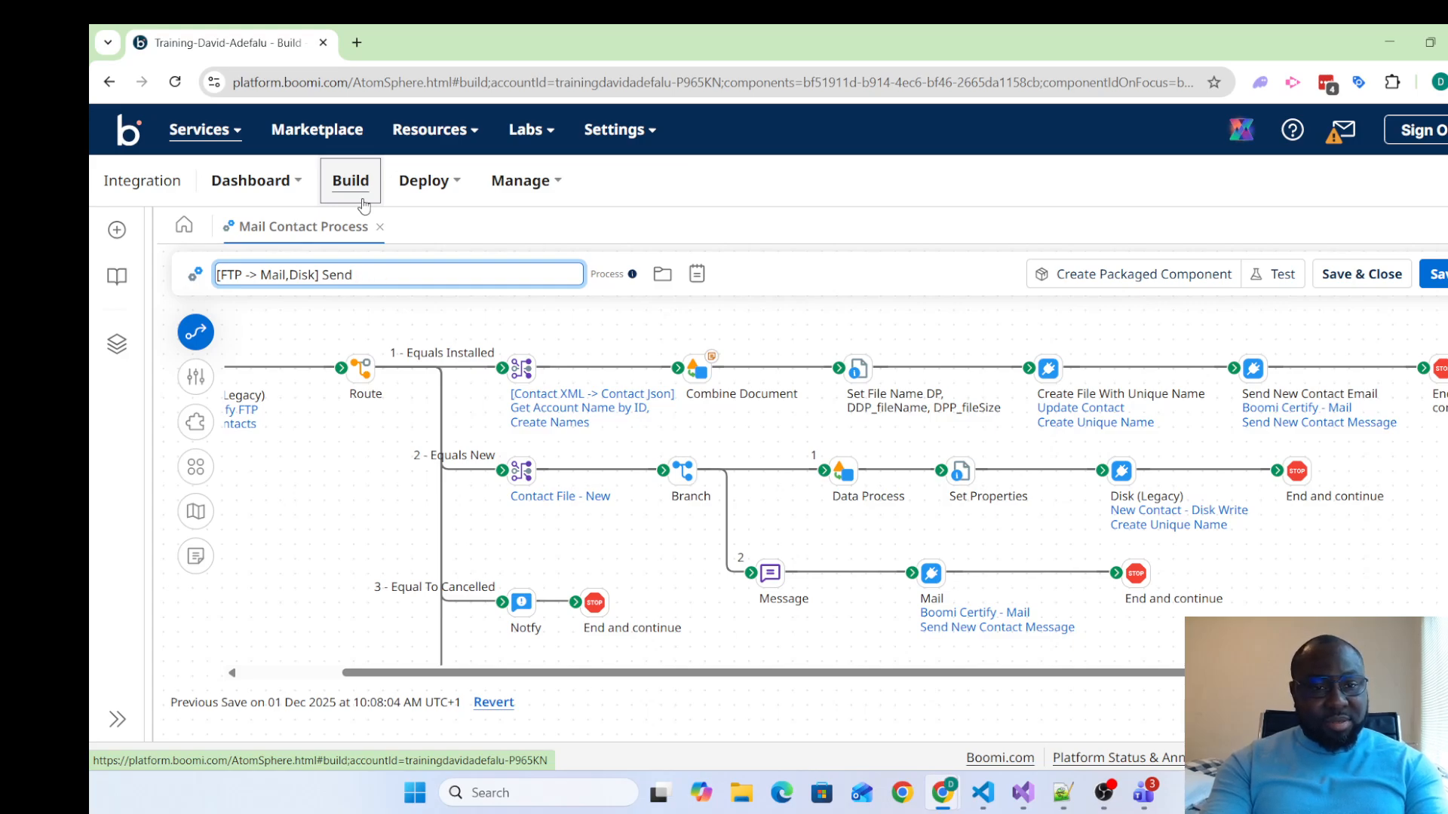
{"action": "type", "text": "Conta"}
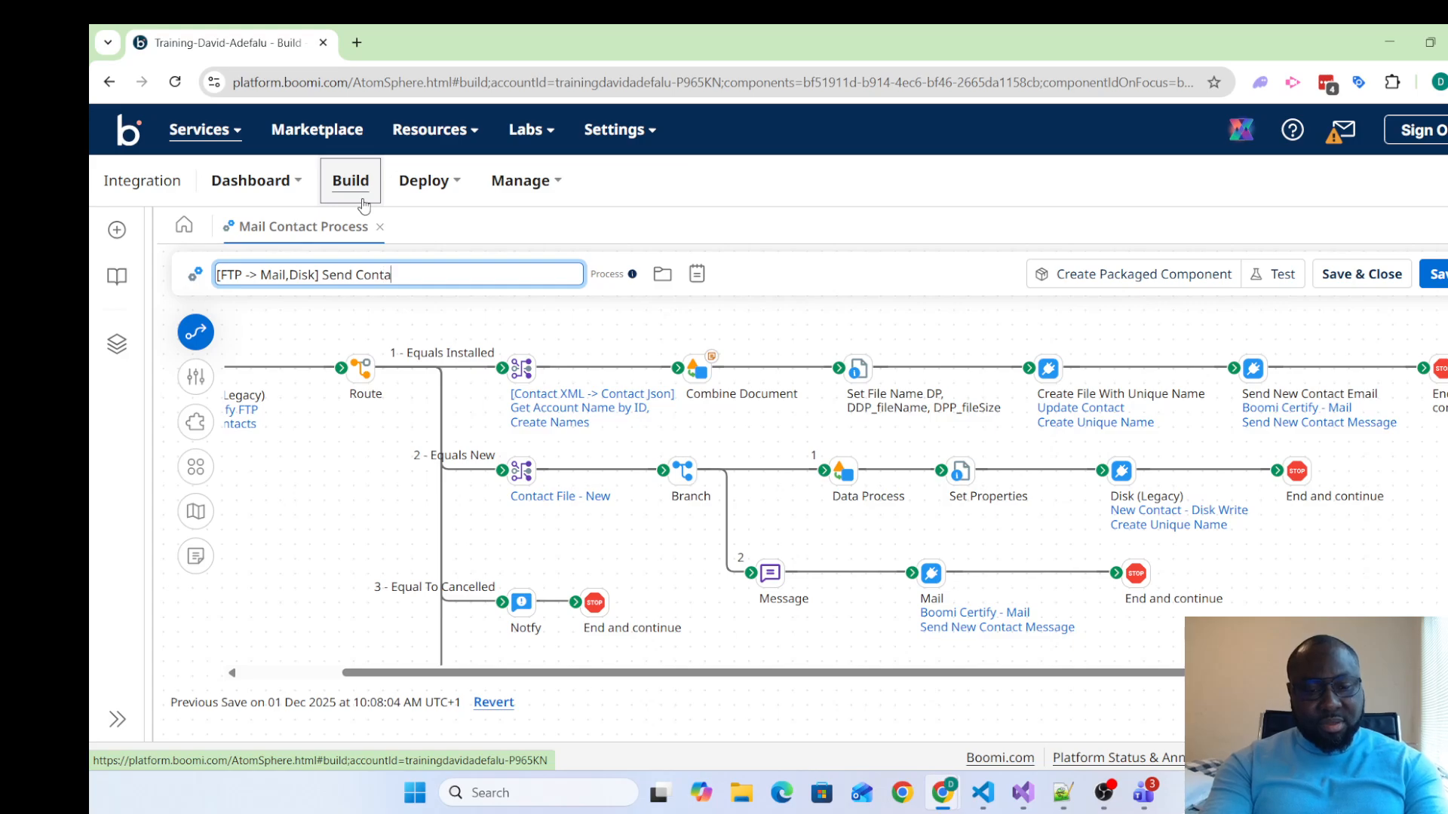
{"action": "type", "text": "ct Email"}
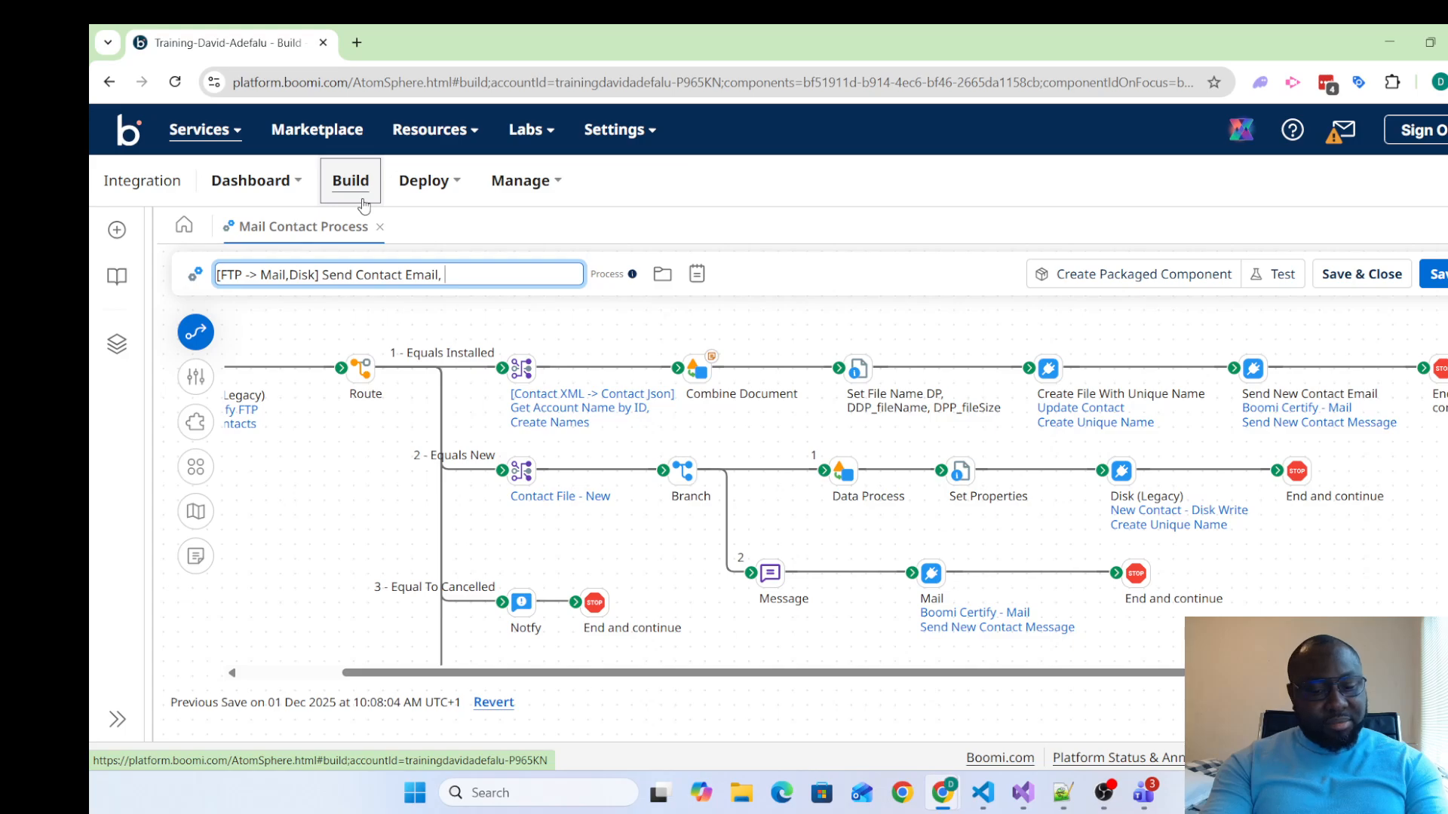
{"action": "type", "text": ", Upd"}
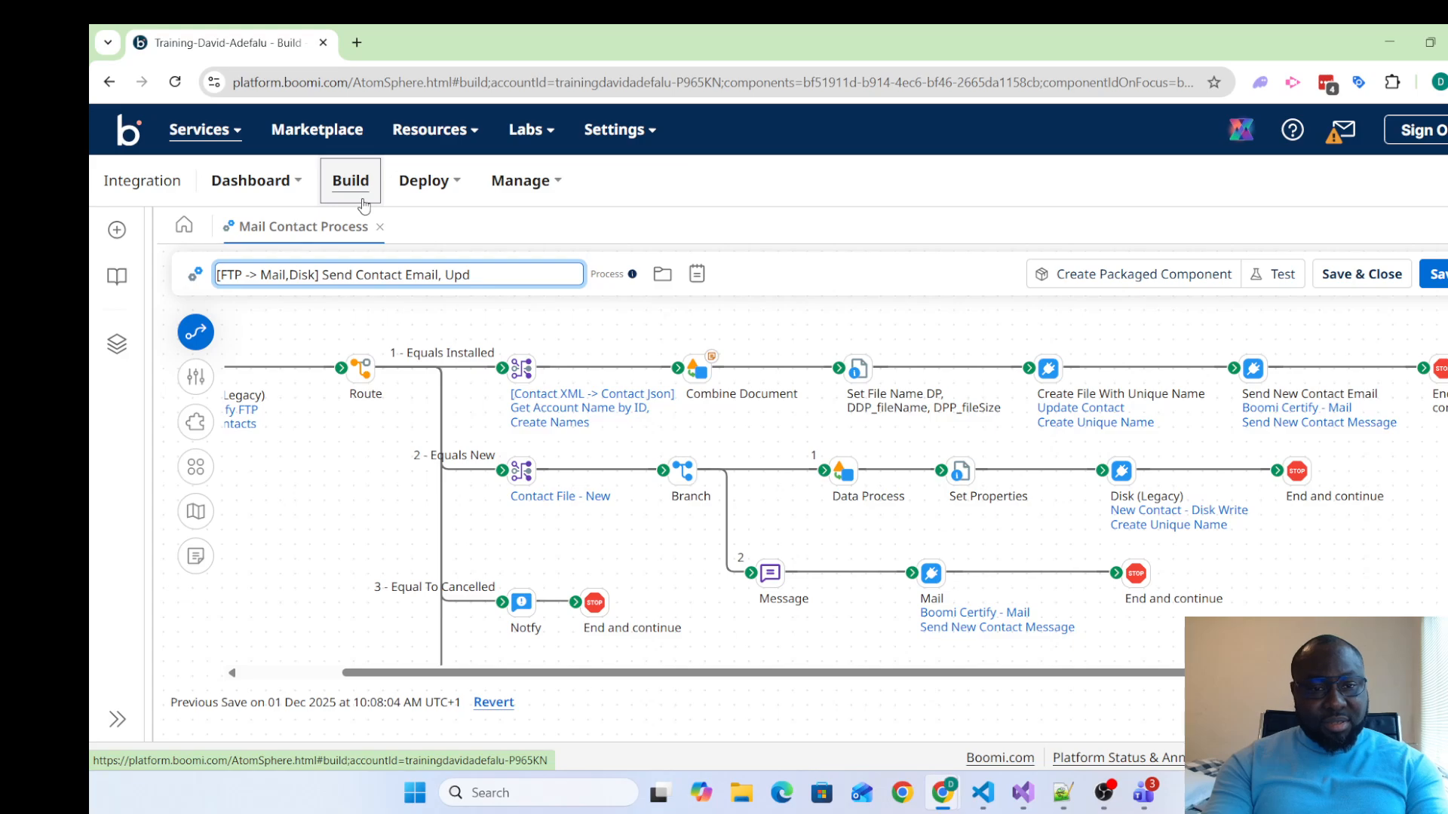
{"action": "key", "text": "BackSpace"}
{"action": "key", "text": "BackSpace"}
{"action": "key", "text": "BackSpace"}
{"action": "type", "text": "Write To Disk"}
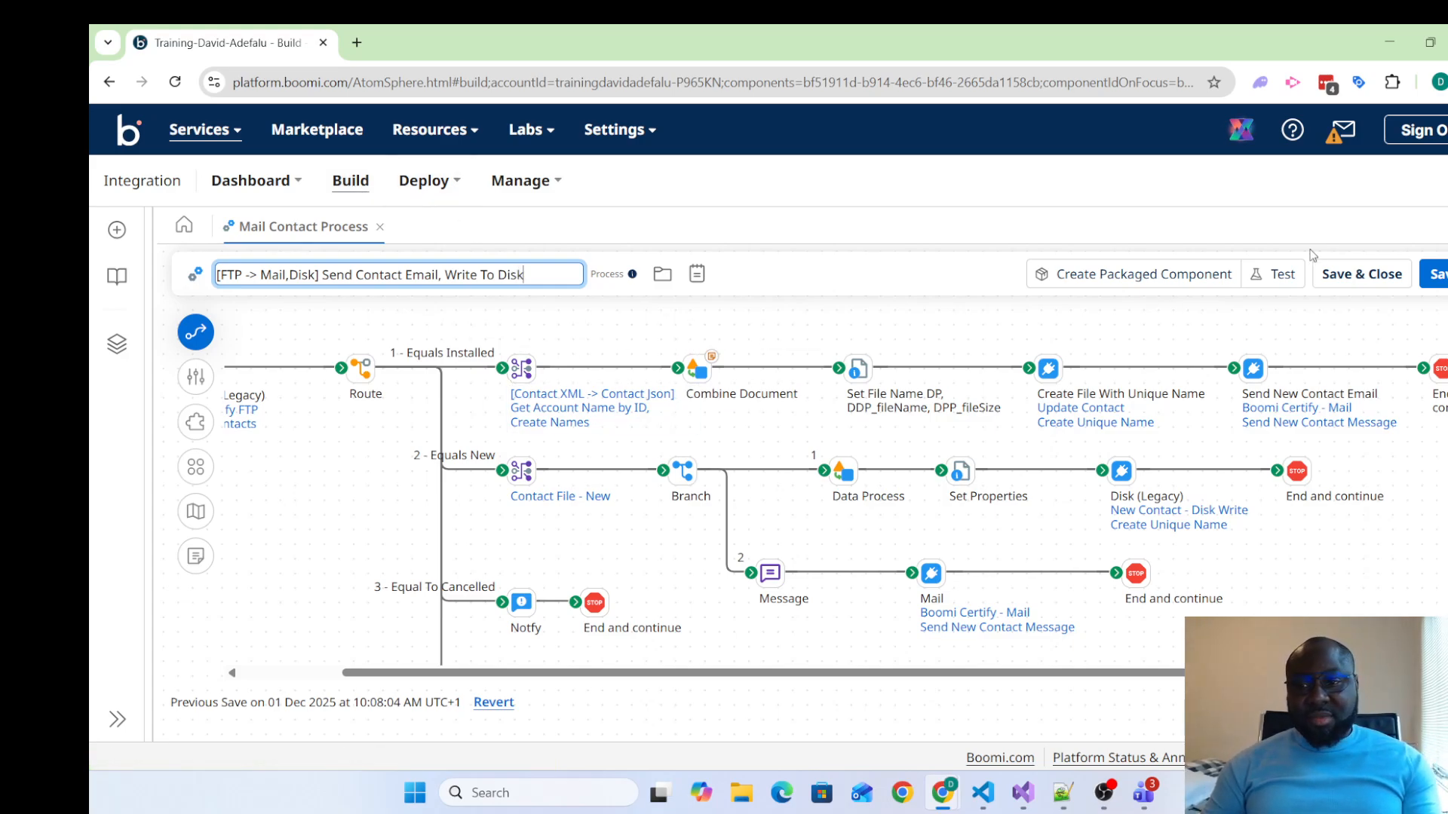
{"action": "left_click", "coordinate": [1435, 273]}
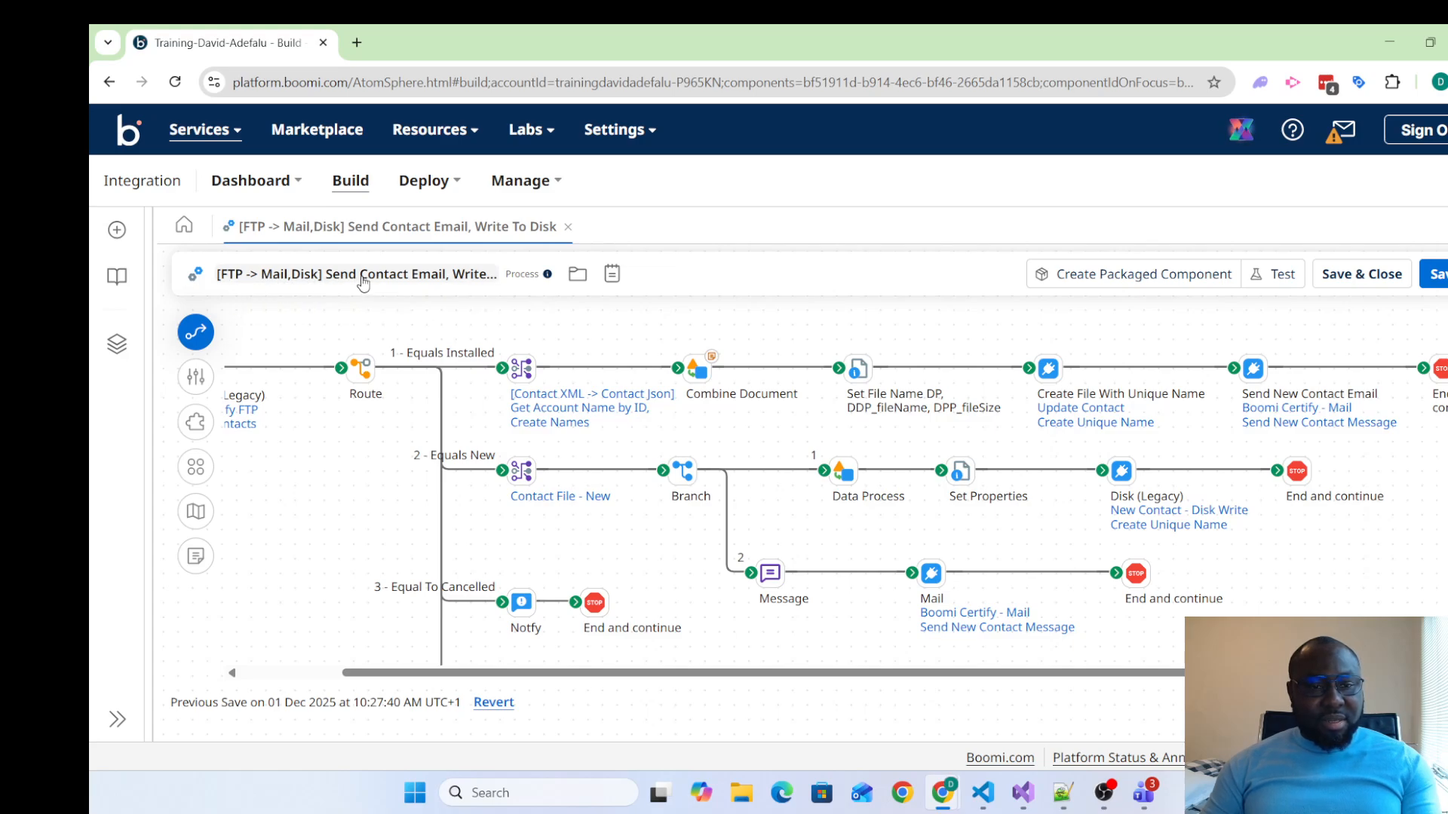
{"action": "left_click", "coordinate": [489, 288]}
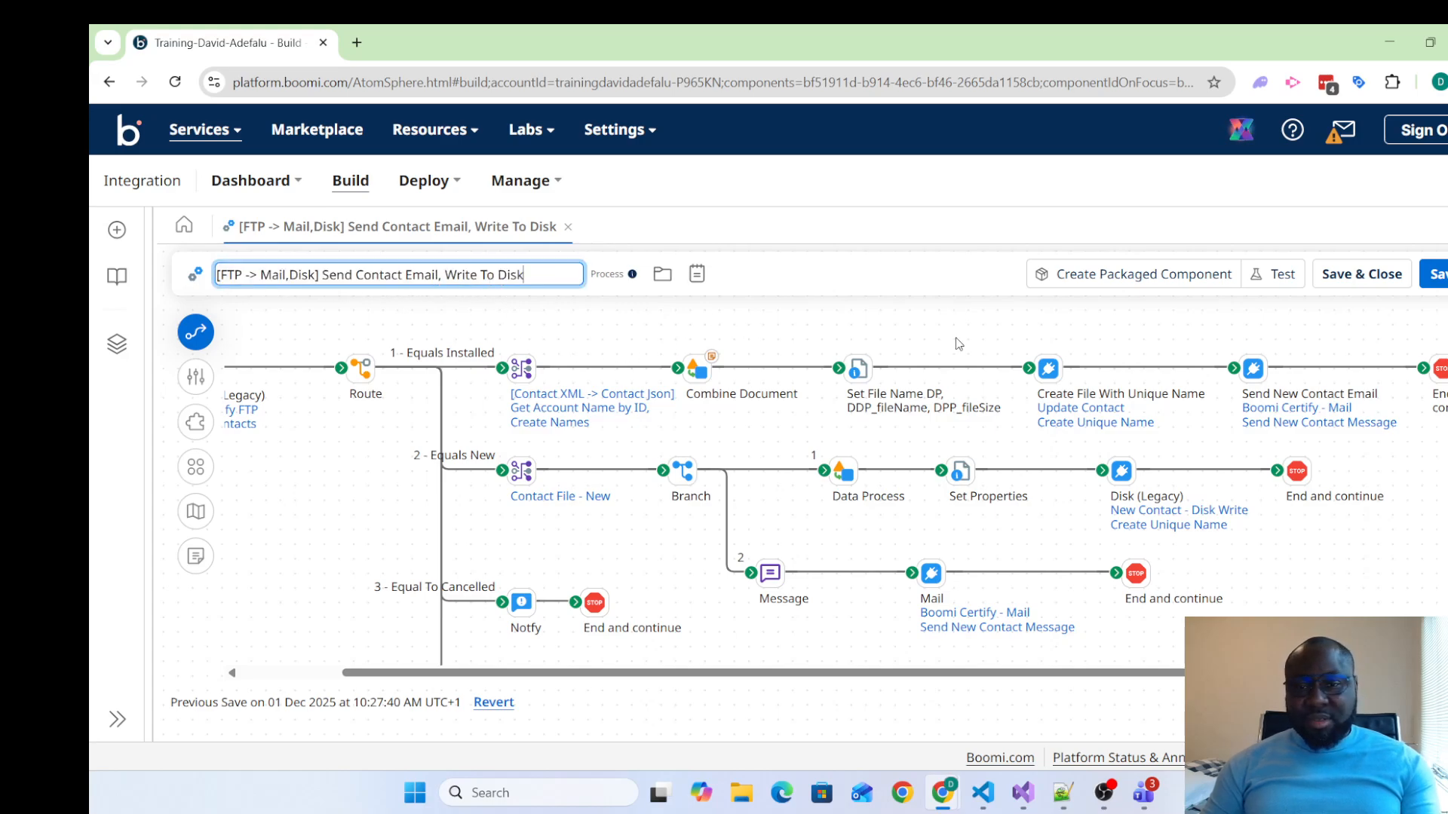
{"action": "left_click", "coordinate": [938, 285]}
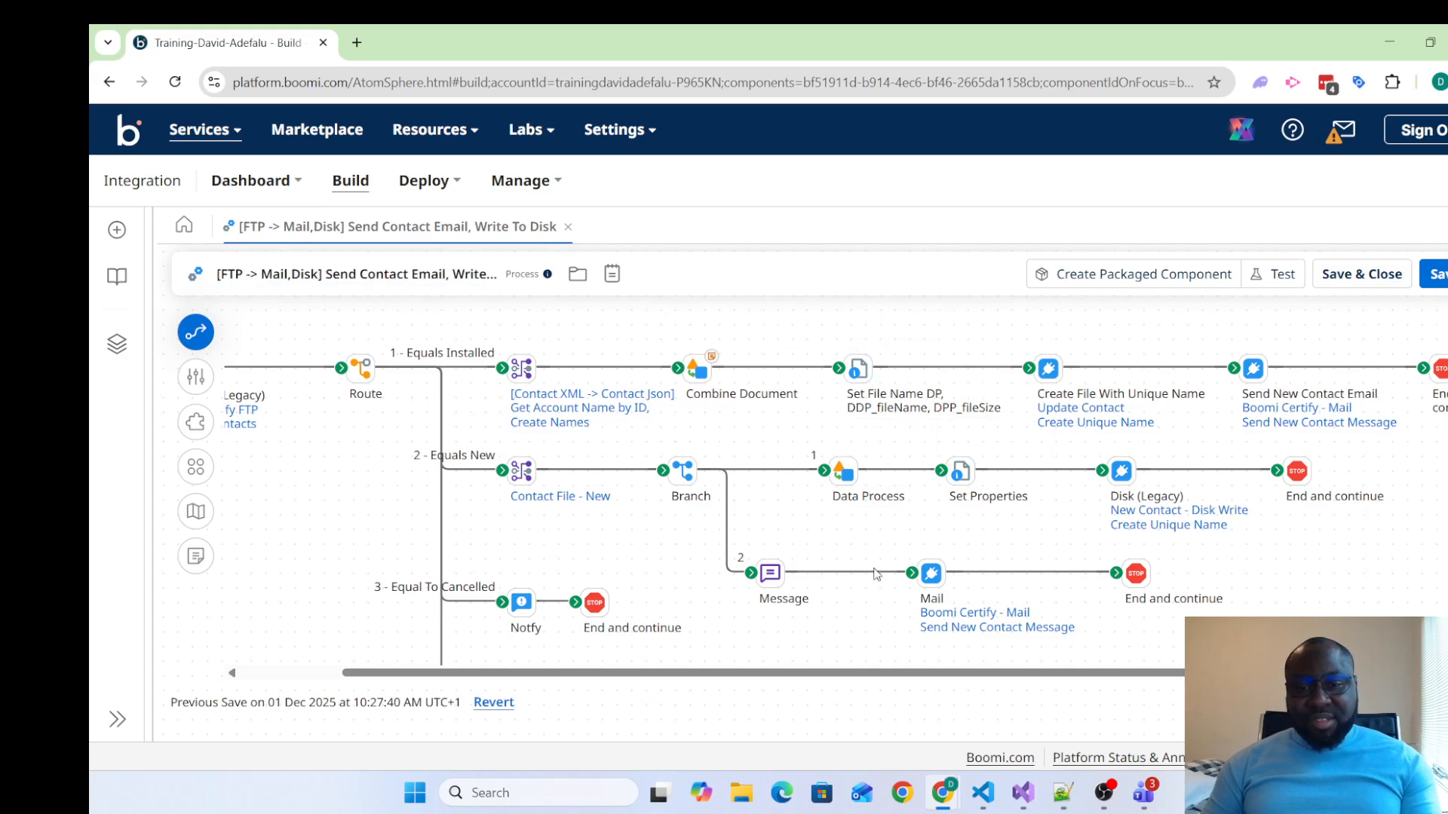
{"action": "mouse_move", "coordinate": [1137, 527]}
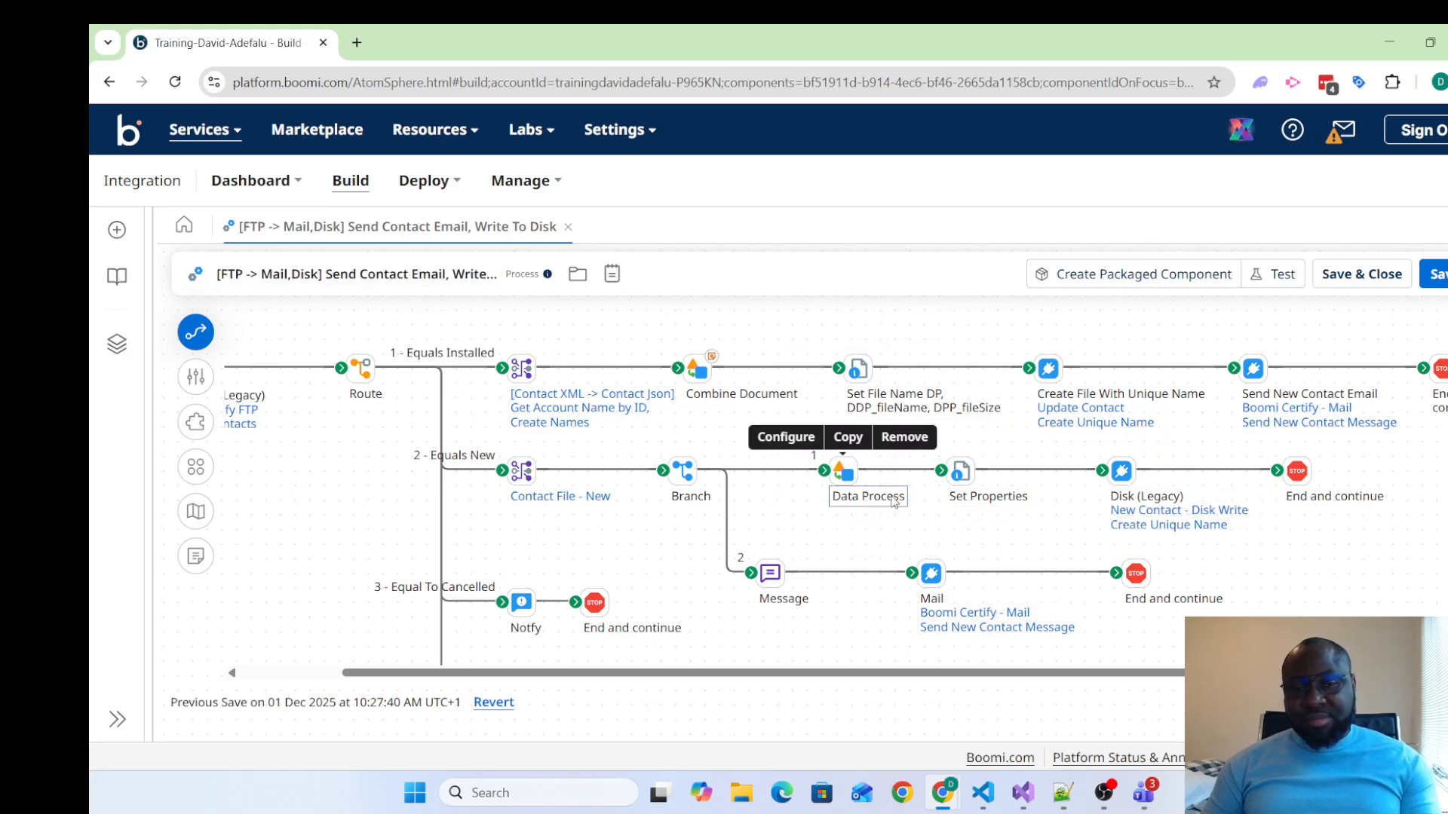
{"action": "mouse_move", "coordinate": [689, 430]}
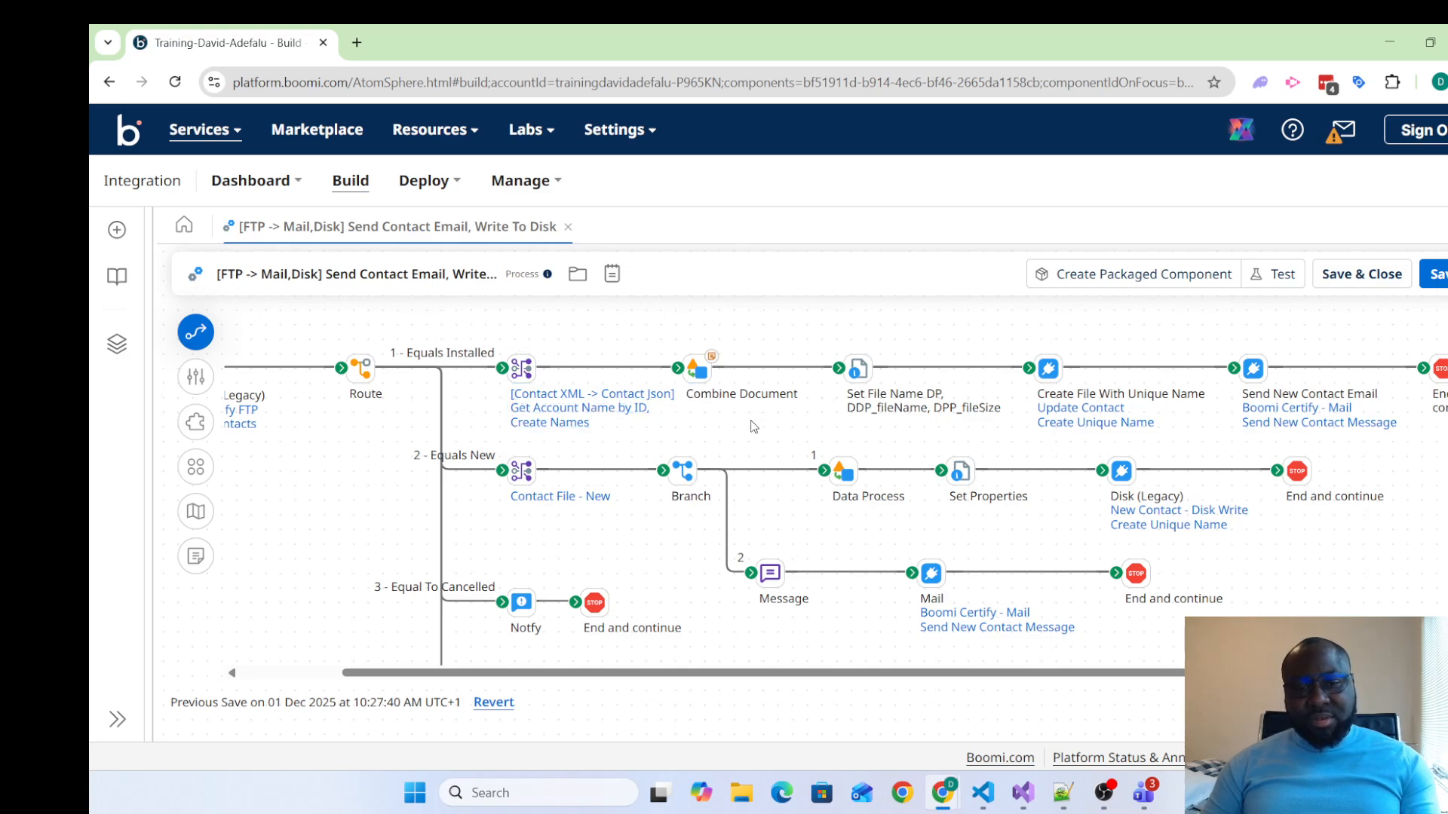
{"action": "mouse_move", "coordinate": [1131, 409]}
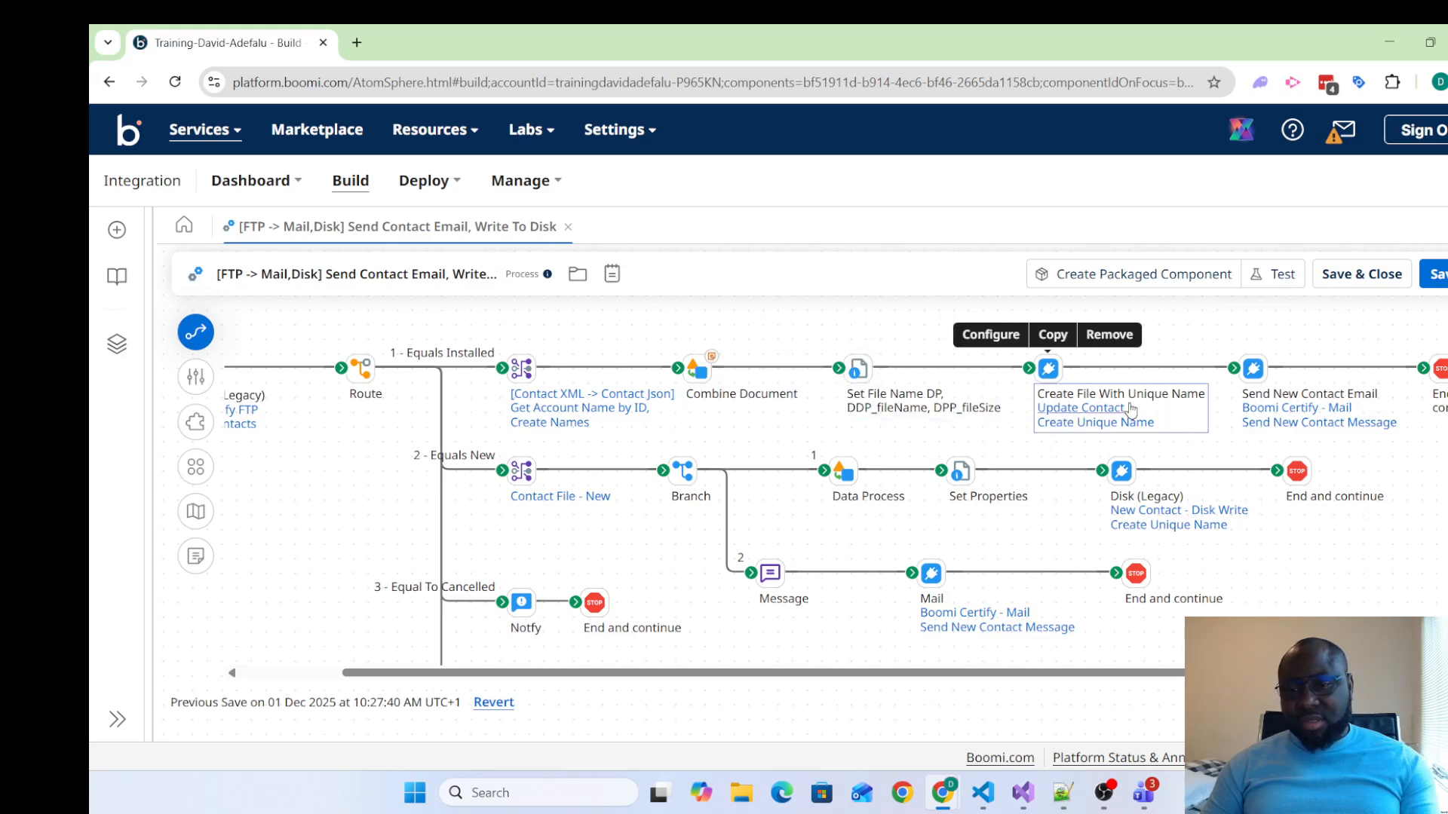